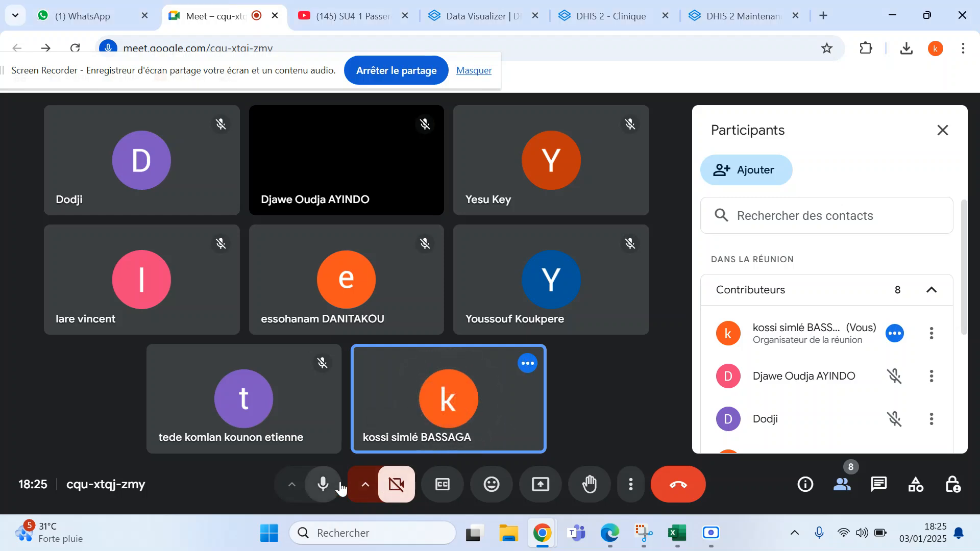
- Turn on the camera for the meeting
{"action": "left_click", "coordinate": [396, 490]}
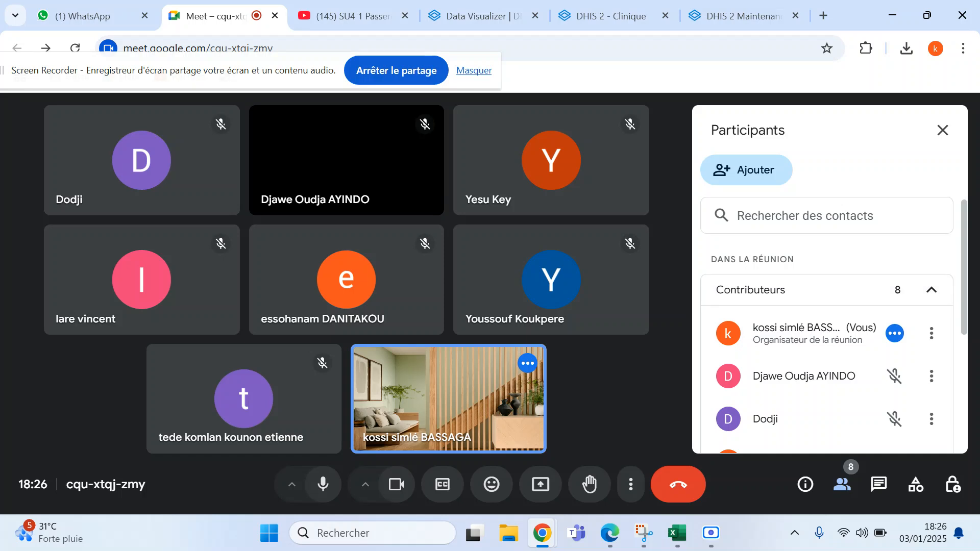
- Examine the list of meeting contributors and their microphone status
{"action": "scroll", "coordinate": [767, 336], "scroll_direction": "down", "scroll_amount": 1}
{"action": "scroll", "coordinate": [827, 326], "scroll_direction": "down", "scroll_amount": 2}
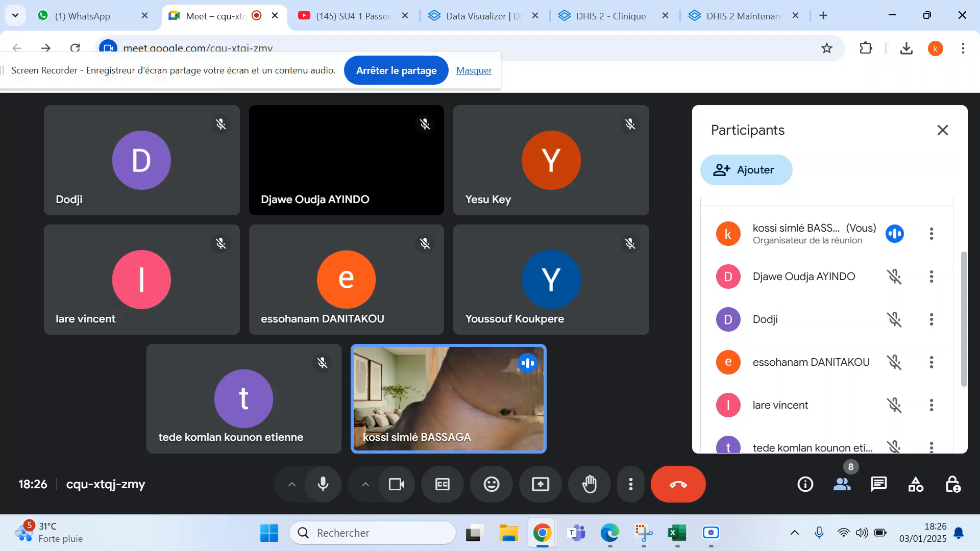
{"action": "scroll", "coordinate": [826, 326], "scroll_direction": "down", "scroll_amount": 1}
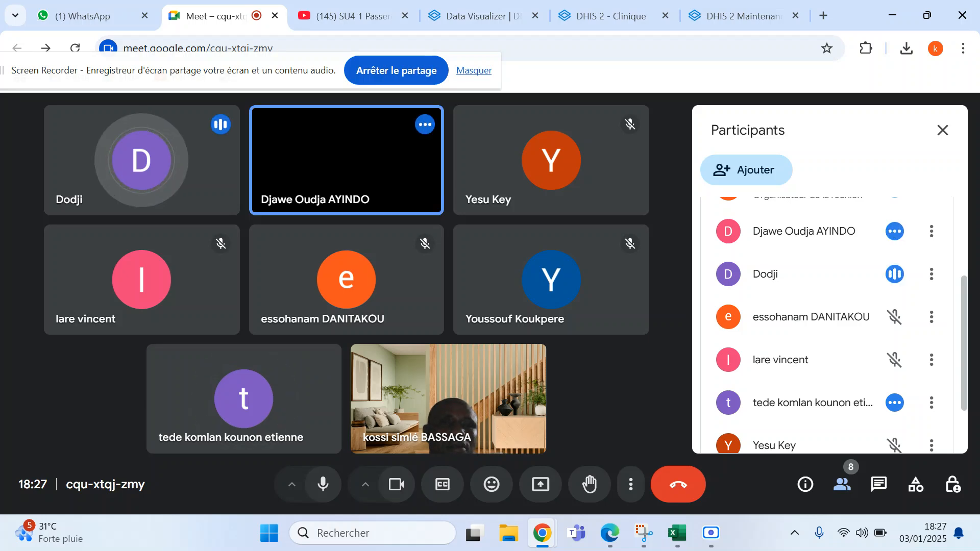
{"action": "scroll", "coordinate": [827, 327], "scroll_direction": "up", "scroll_amount": 1}
{"action": "scroll", "coordinate": [827, 326], "scroll_direction": "down", "scroll_amount": 1}
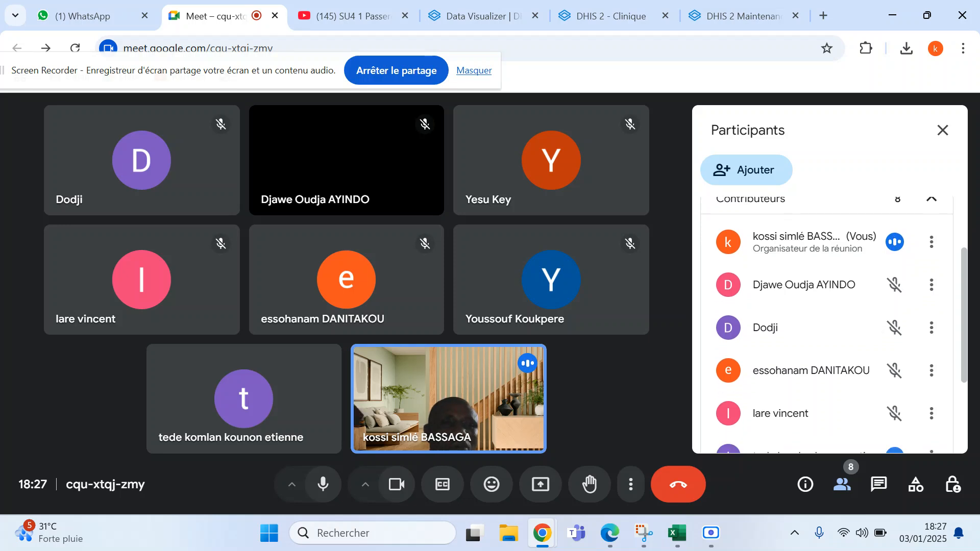
{"action": "scroll", "coordinate": [827, 327], "scroll_direction": "up", "scroll_amount": 1}
{"action": "scroll", "coordinate": [895, 420], "scroll_direction": "down", "scroll_amount": 1}
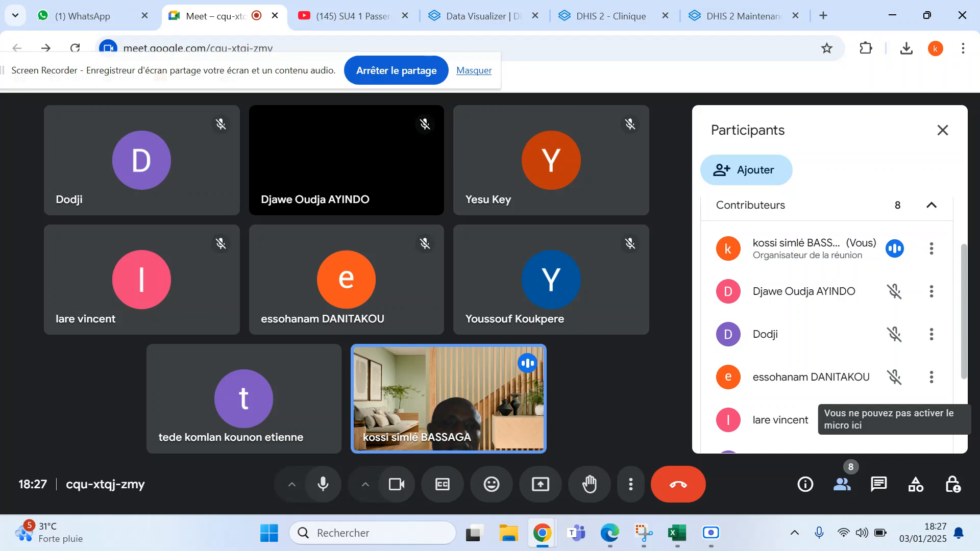
{"action": "scroll", "coordinate": [894, 419], "scroll_direction": "down", "scroll_amount": 1}
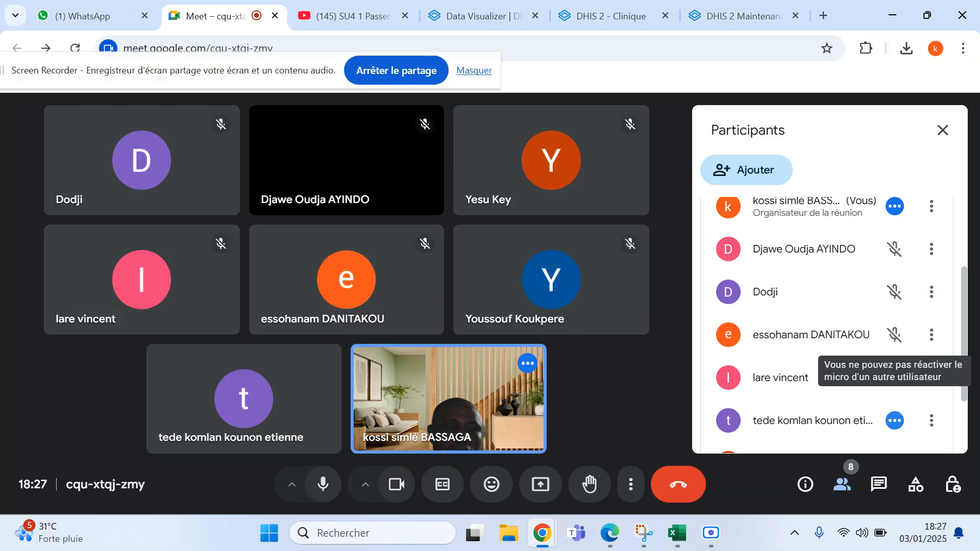
{"action": "scroll", "coordinate": [894, 352], "scroll_direction": "up", "scroll_amount": 1}
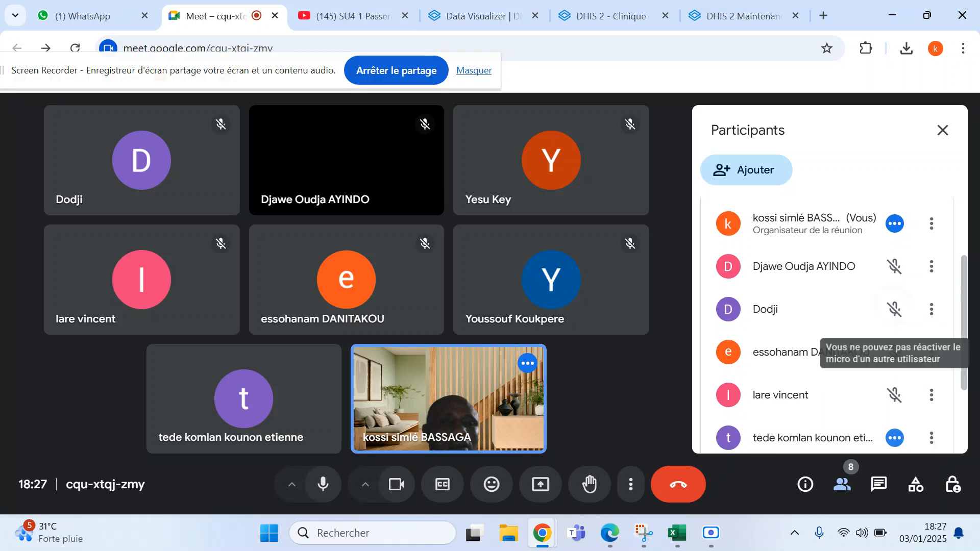
{"action": "scroll", "coordinate": [894, 358], "scroll_direction": "down", "scroll_amount": 1}
{"action": "scroll", "coordinate": [895, 352], "scroll_direction": "down", "scroll_amount": 1}
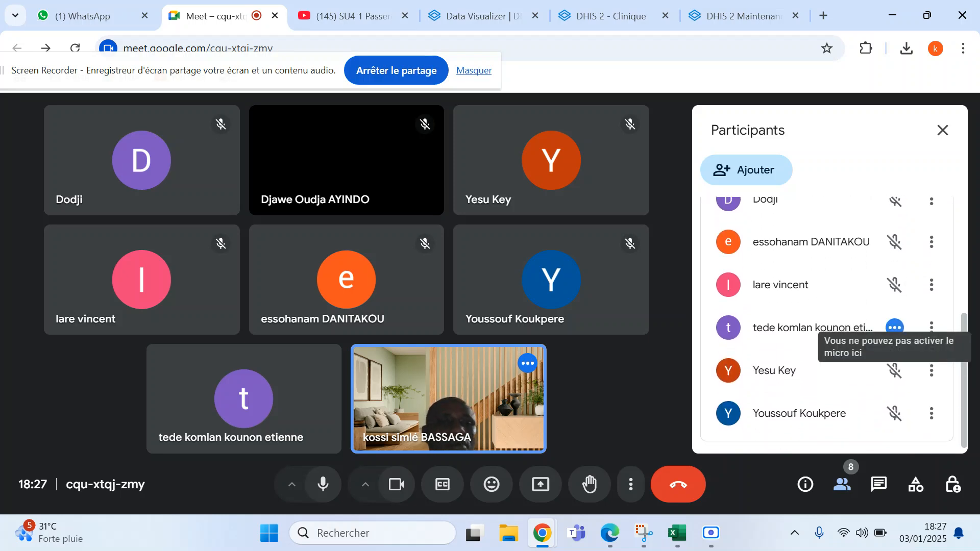
{"action": "scroll", "coordinate": [894, 327], "scroll_direction": "up", "scroll_amount": 1}
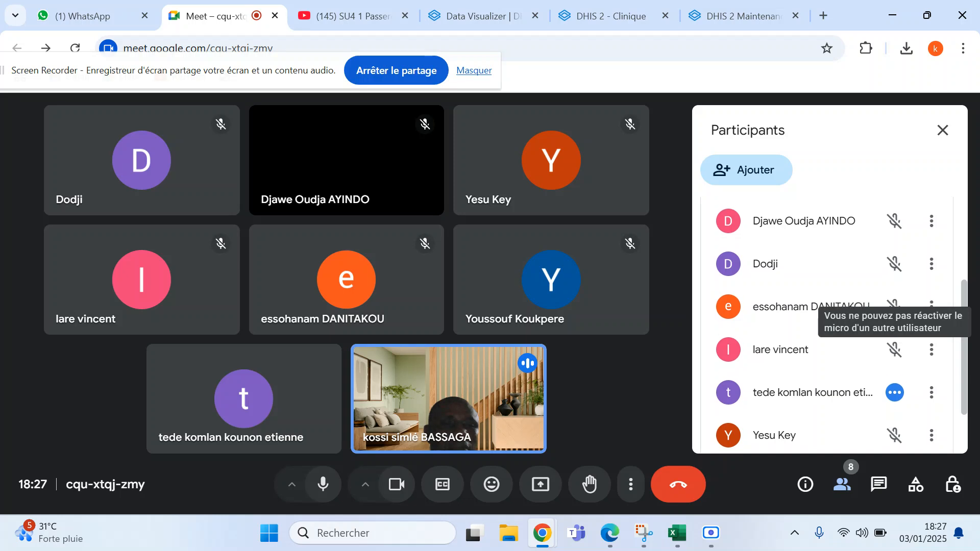
{"action": "scroll", "coordinate": [894, 306], "scroll_direction": "down", "scroll_amount": 1}
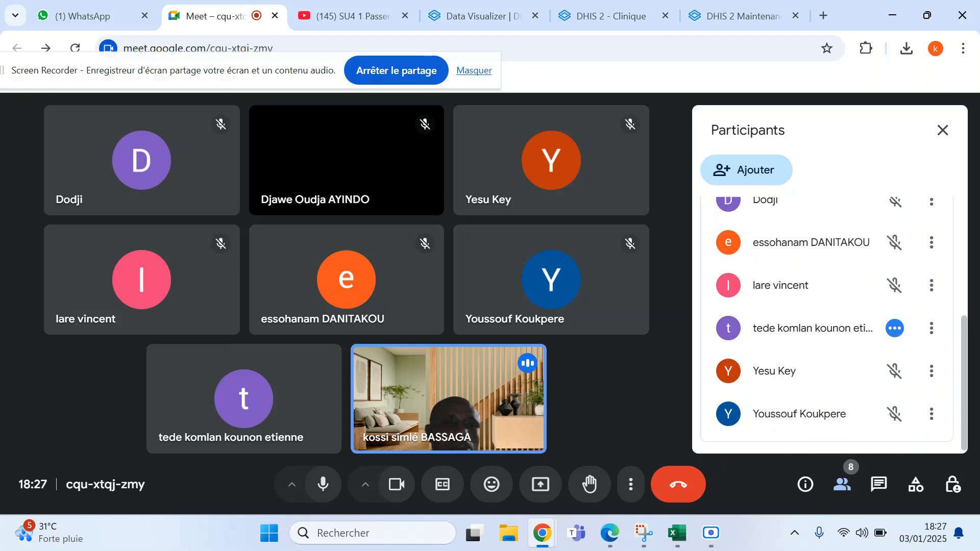
{"action": "scroll", "coordinate": [894, 255], "scroll_direction": "up", "scroll_amount": 1}
{"action": "scroll", "coordinate": [895, 255], "scroll_direction": "down", "scroll_amount": 1}
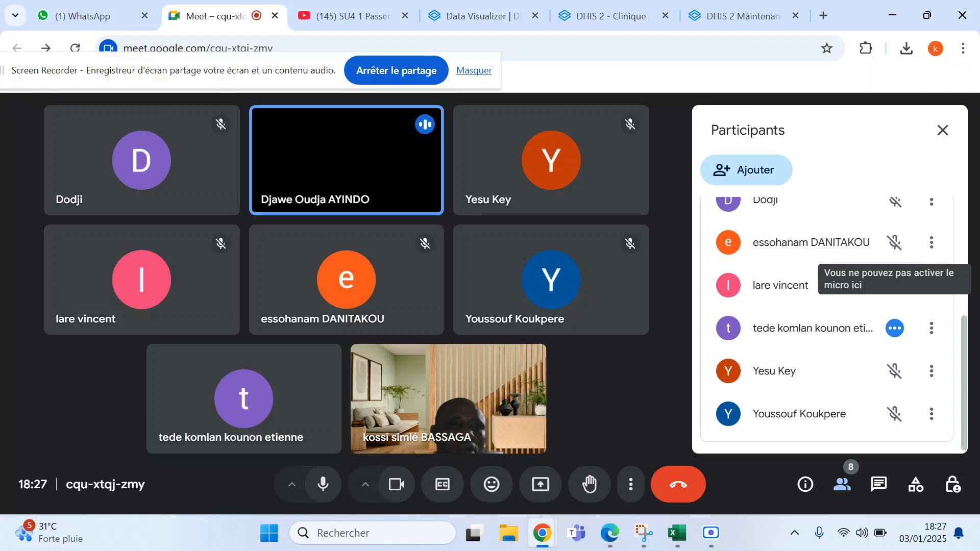
{"action": "scroll", "coordinate": [895, 377], "scroll_direction": "up", "scroll_amount": 1}
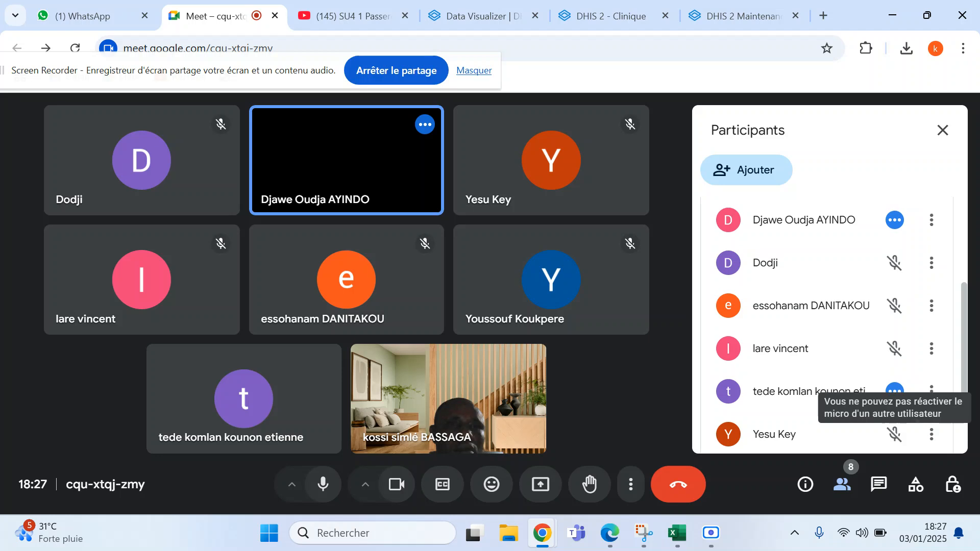
{"action": "scroll", "coordinate": [894, 347], "scroll_direction": "up", "scroll_amount": 1}
{"action": "scroll", "coordinate": [895, 347], "scroll_direction": "up", "scroll_amount": 1}
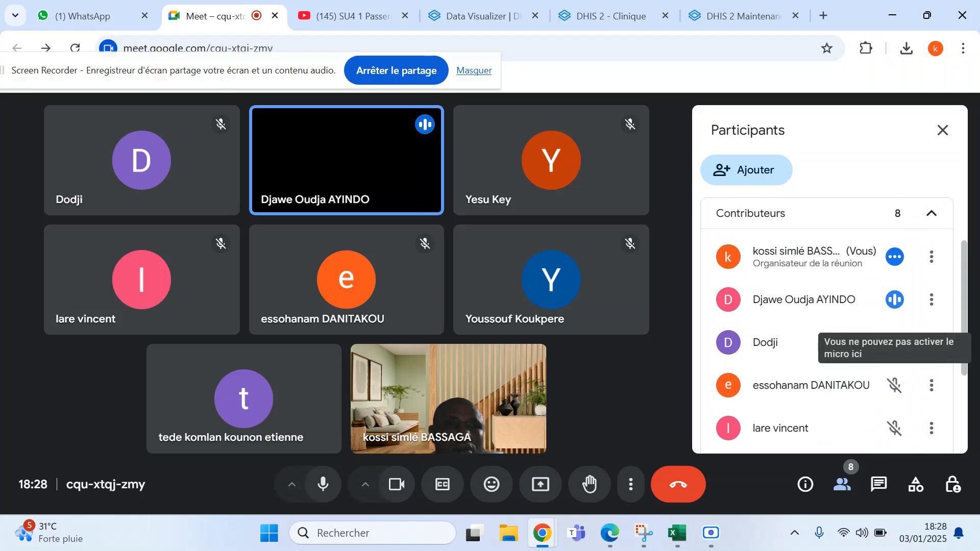
{"action": "scroll", "coordinate": [894, 332], "scroll_direction": "down", "scroll_amount": 1}
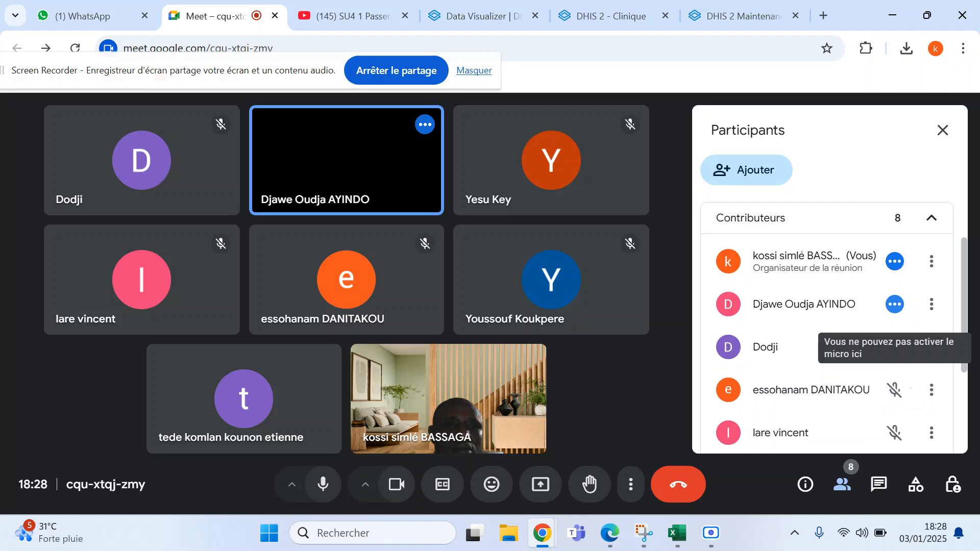
{"action": "scroll", "coordinate": [894, 332], "scroll_direction": "down", "scroll_amount": 1}
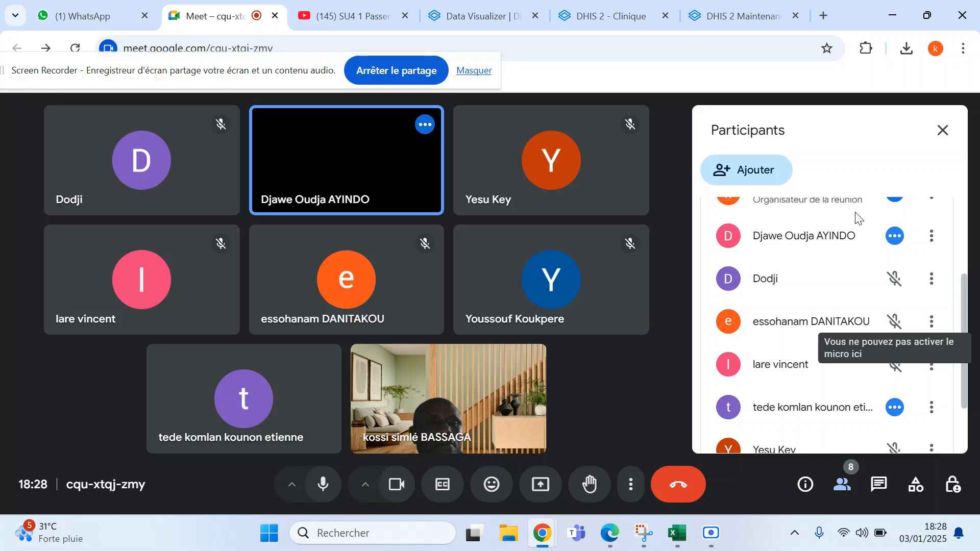
{"action": "left_click", "coordinate": [899, 239]}
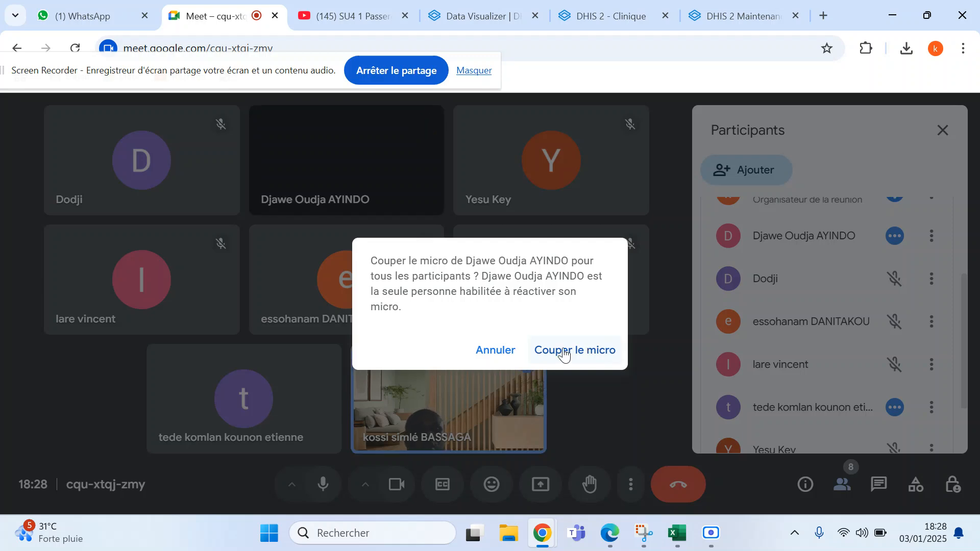
{"action": "left_click", "coordinate": [505, 352]}
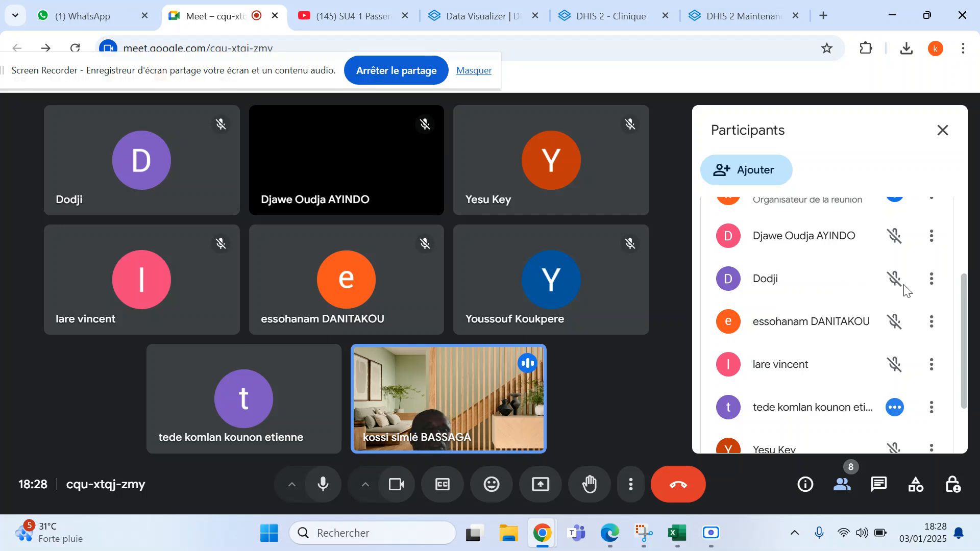
{"action": "left_click", "coordinate": [933, 283]}
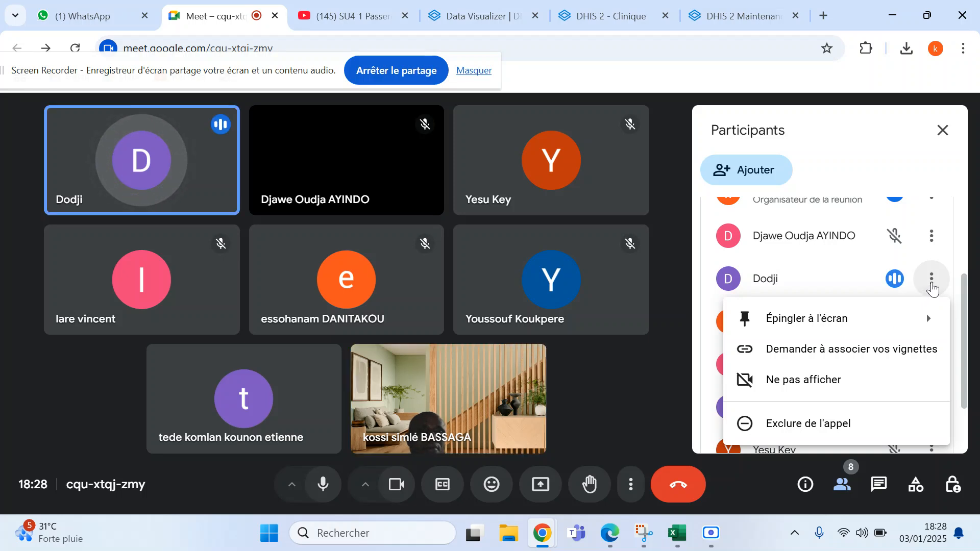
{"action": "left_click", "coordinate": [932, 286]}
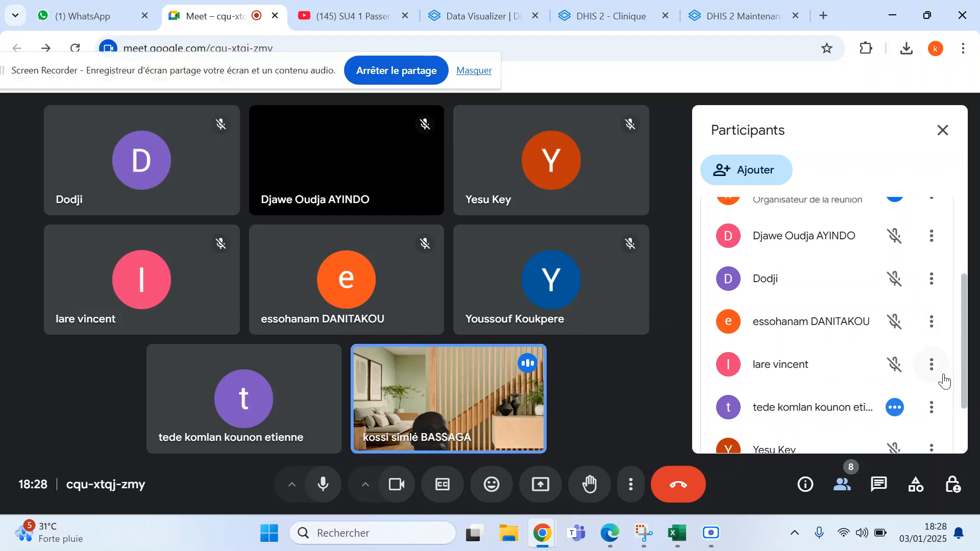
{"action": "scroll", "coordinate": [942, 376], "scroll_direction": "down", "scroll_amount": 1}
{"action": "scroll", "coordinate": [931, 376], "scroll_direction": "down", "scroll_amount": 1}
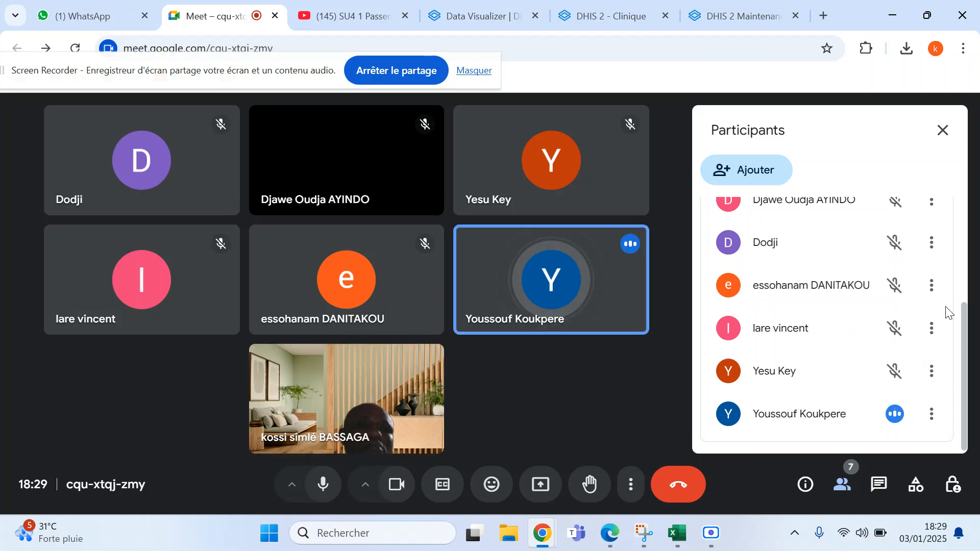
{"action": "scroll", "coordinate": [945, 313], "scroll_direction": "up", "scroll_amount": 3}
{"action": "scroll", "coordinate": [827, 327], "scroll_direction": "down", "scroll_amount": 3}
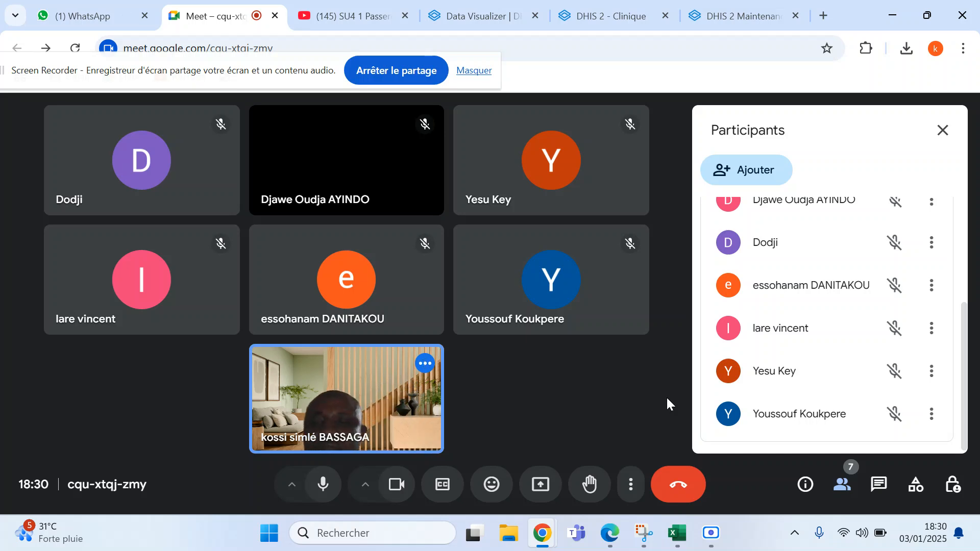
- Turn off the camera and admit the participant waiting to join the meeting
{"action": "left_click", "coordinate": [398, 491]}
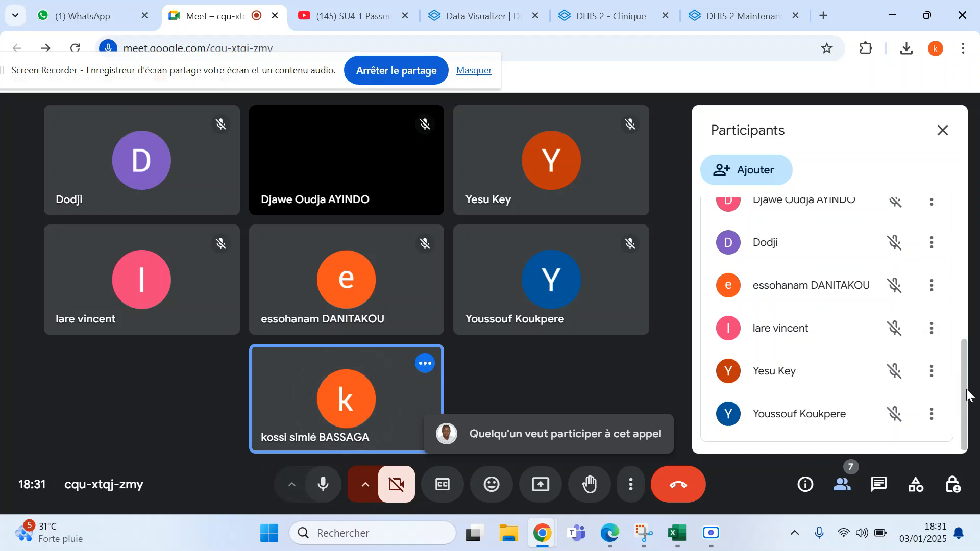
{"action": "left_click_drag", "start_coordinate": [971, 394], "coordinate": [969, 192]}
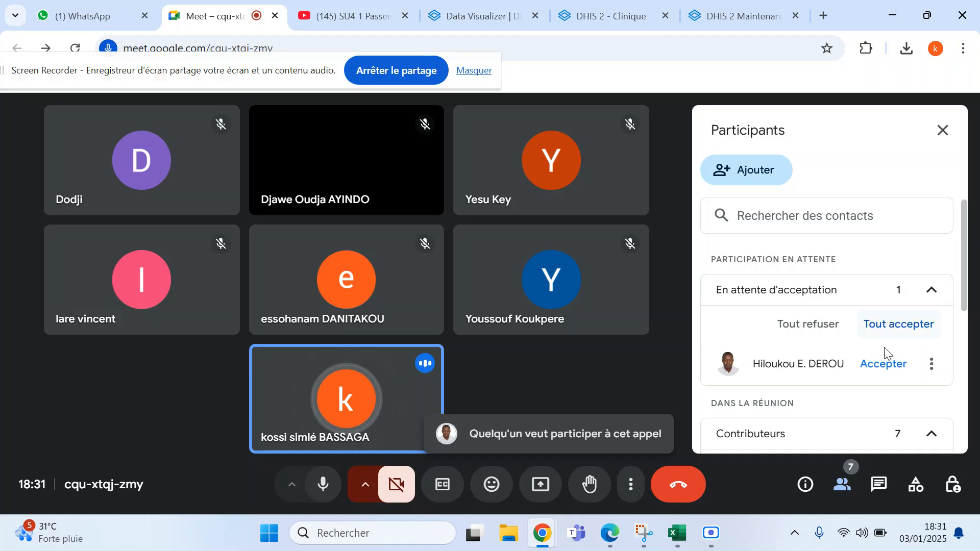
{"action": "left_click", "coordinate": [883, 368]}
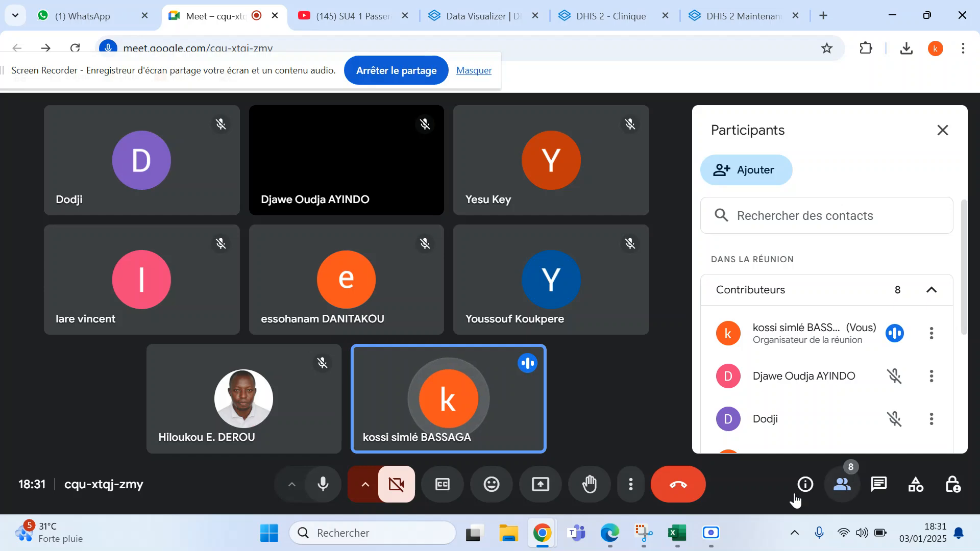
- Try to present the entire screen to the meeting and stop that presentation
{"action": "left_click", "coordinate": [543, 490]}
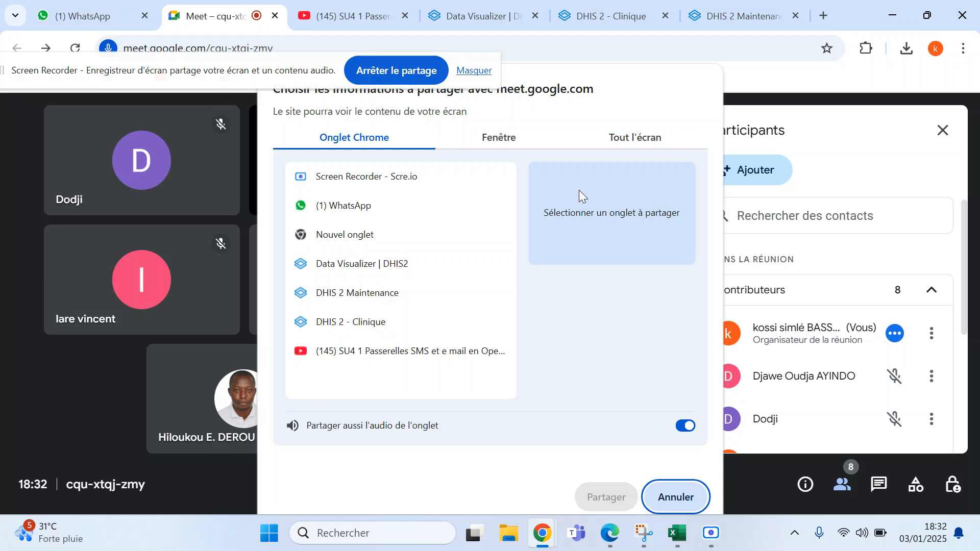
{"action": "left_click", "coordinate": [638, 138]}
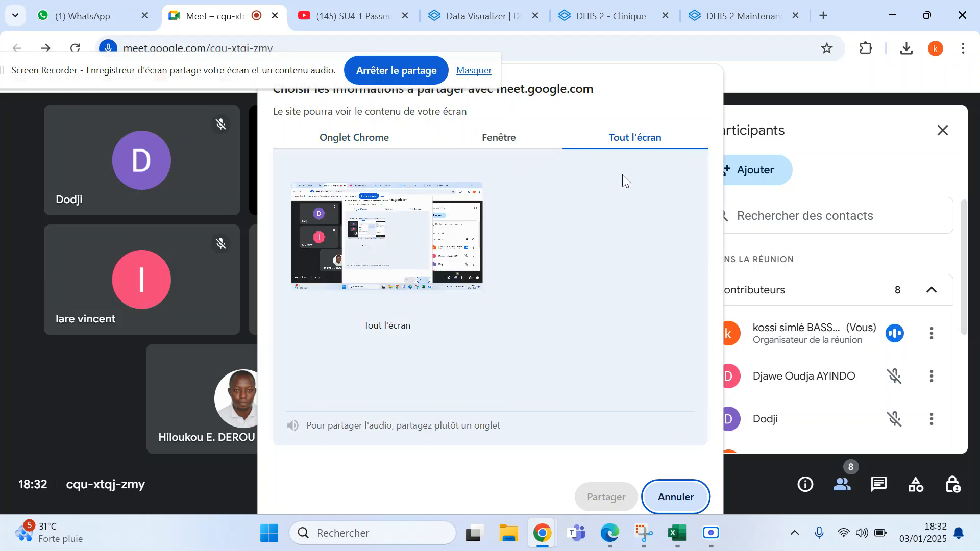
{"action": "left_click", "coordinate": [390, 262]}
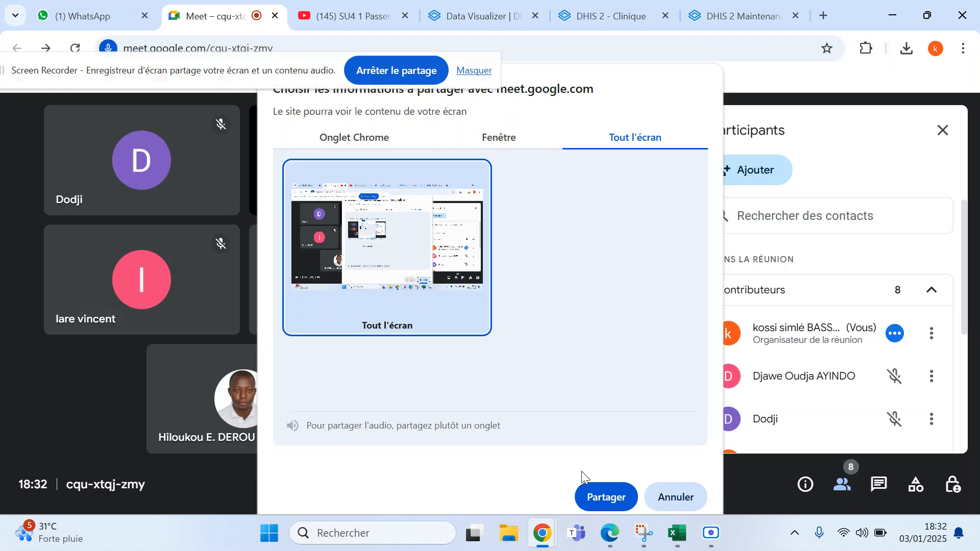
{"action": "left_click", "coordinate": [608, 495]}
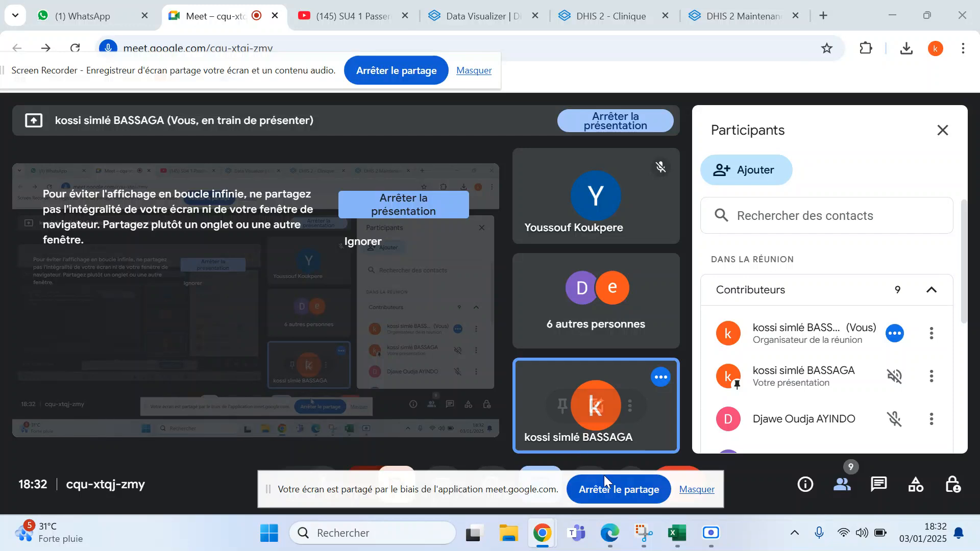
{"action": "left_click", "coordinate": [621, 489]}
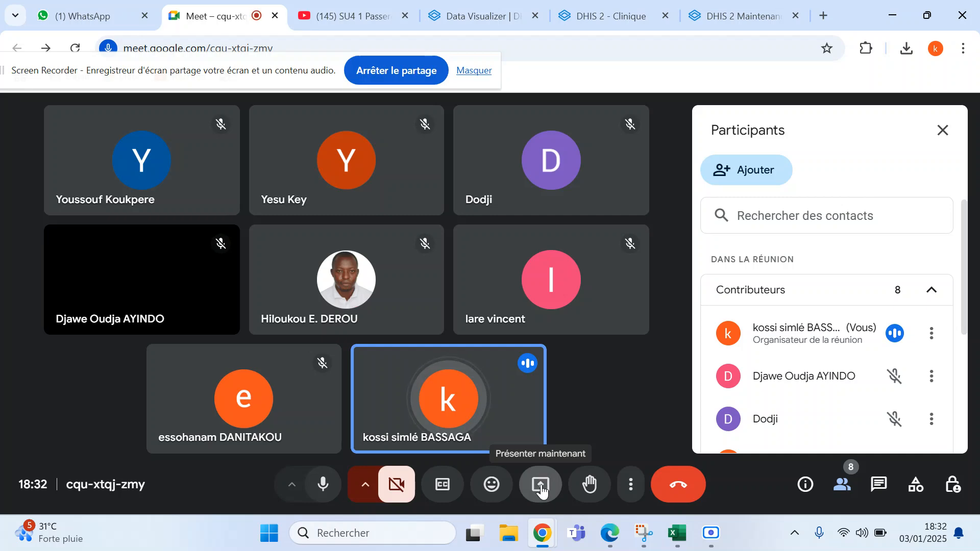
- Present the Data Visualizer | DHIS2 browser tab with its audio to the meeting
{"action": "left_click", "coordinate": [542, 487]}
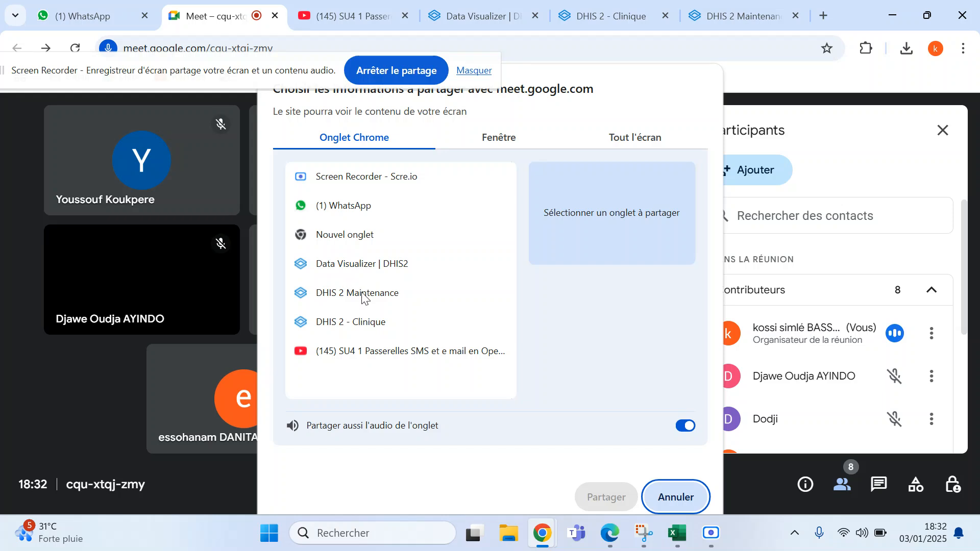
{"action": "left_click", "coordinate": [368, 270]}
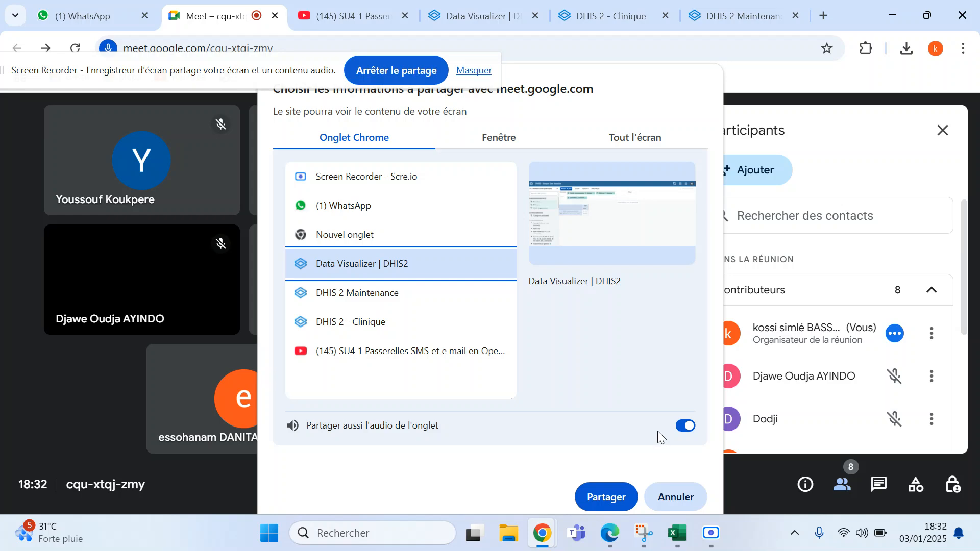
{"action": "left_click", "coordinate": [612, 501]}
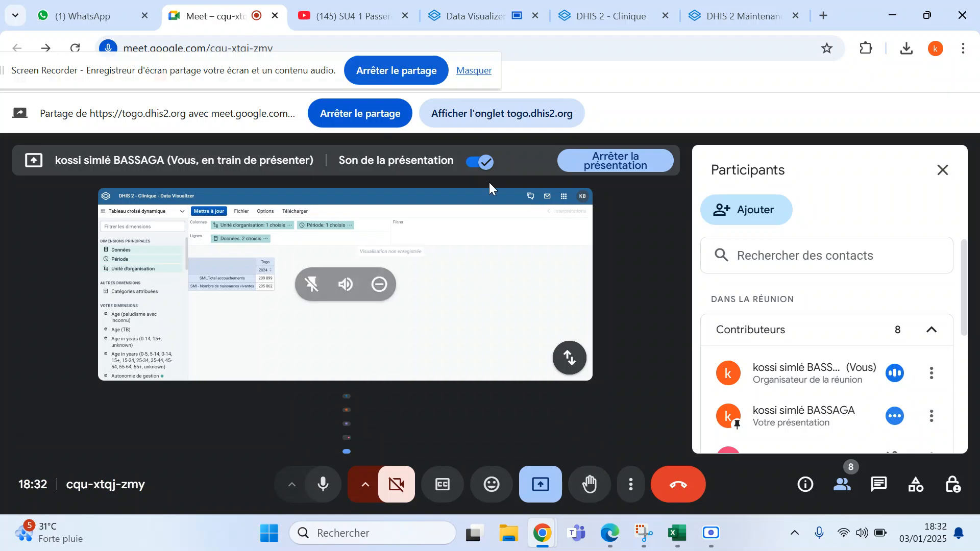
- Switch to the DHIS 2 Maintenance page with the data entry form editor
{"action": "mouse_move", "coordinate": [526, 214]}
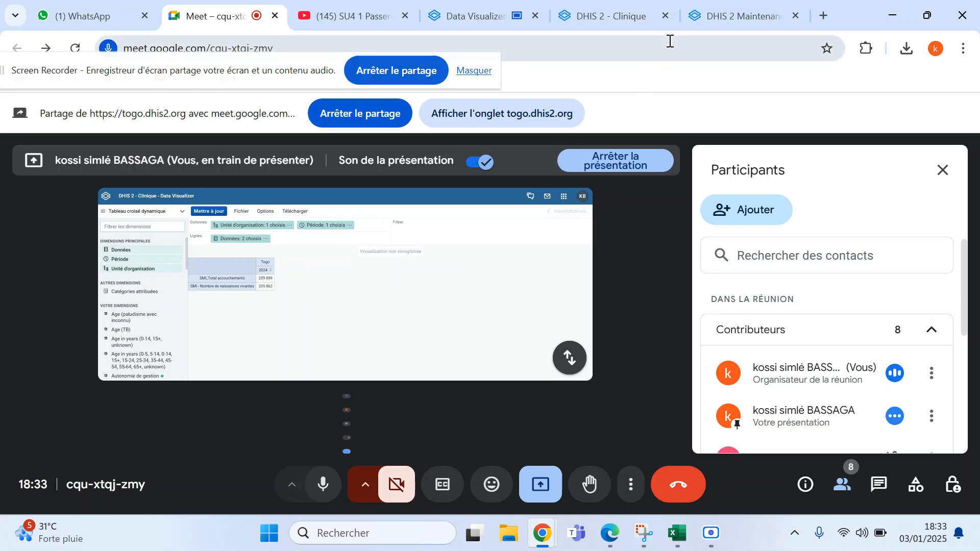
{"action": "mouse_move", "coordinate": [717, 15]}
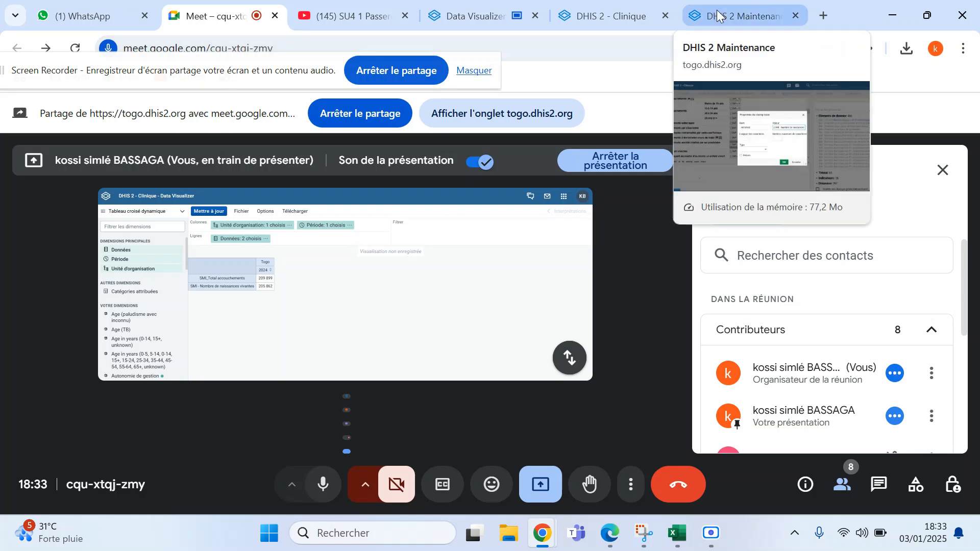
{"action": "left_click", "coordinate": [717, 15]}
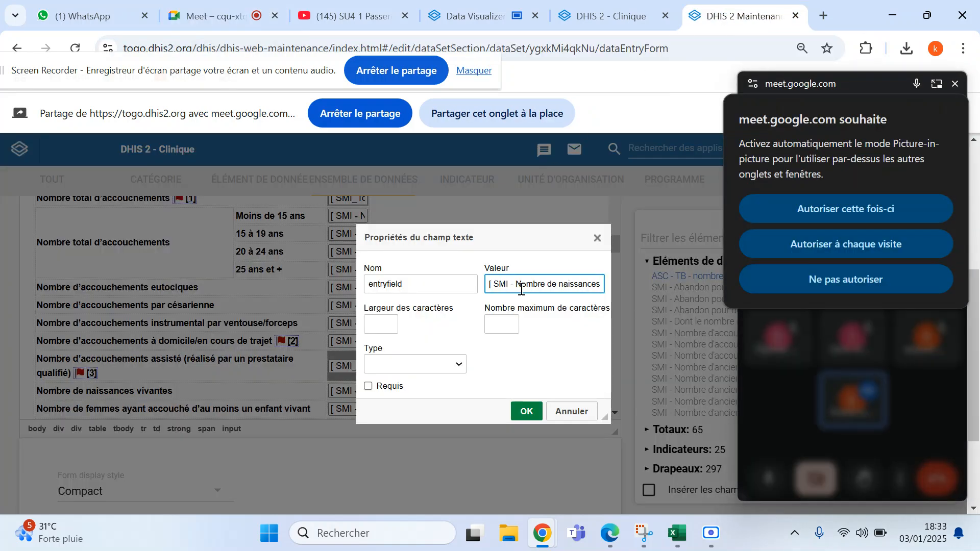
- Confirm the text field properties, return to the shared Data Visualizer page and close the floating Meet window
{"action": "left_click", "coordinate": [527, 412]}
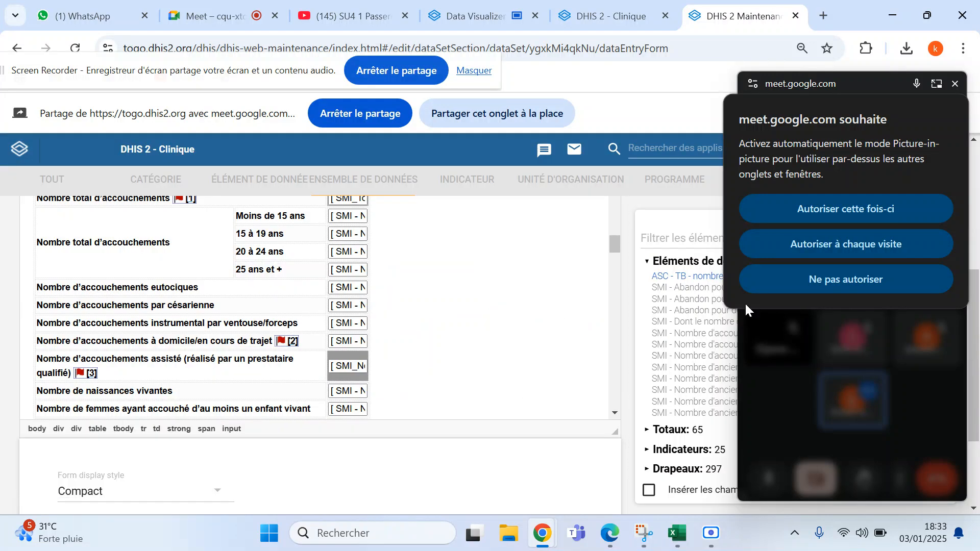
{"action": "left_click", "coordinate": [614, 20]}
{"action": "left_click", "coordinate": [469, 16]}
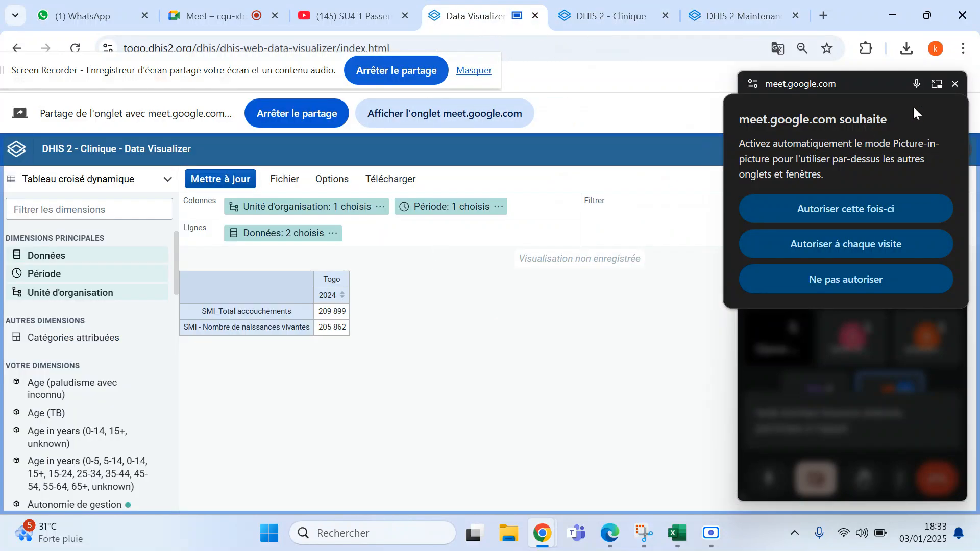
{"action": "left_click", "coordinate": [954, 84]}
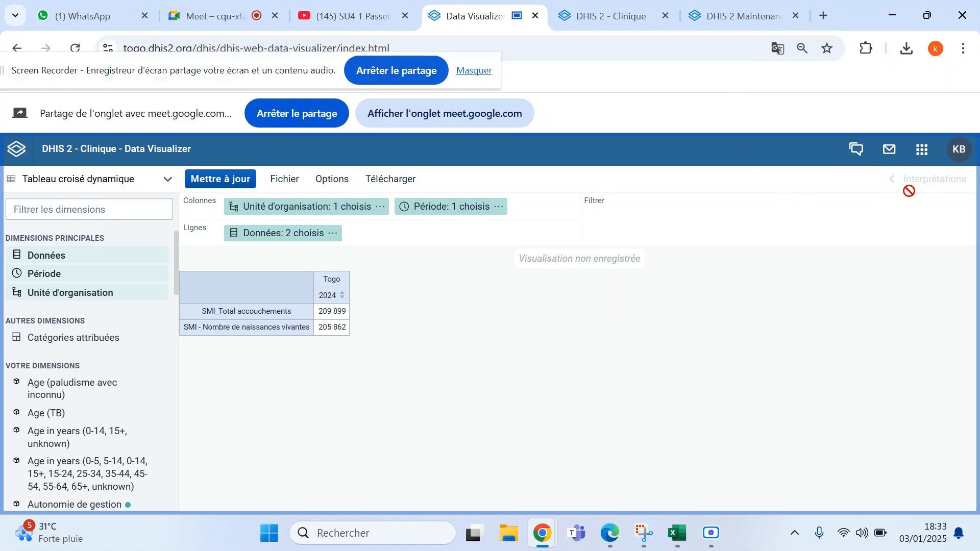
- Start a new visualization in Visualiseur de Données and set its type to Tableau croisé dynamique at 80% page zoom
{"action": "left_click", "coordinate": [924, 152]}
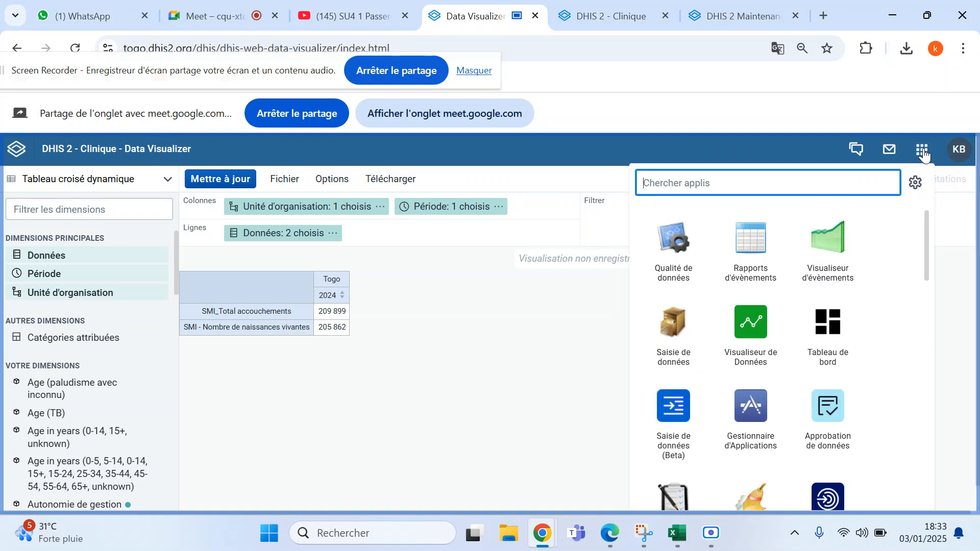
{"action": "left_click", "coordinate": [756, 319]}
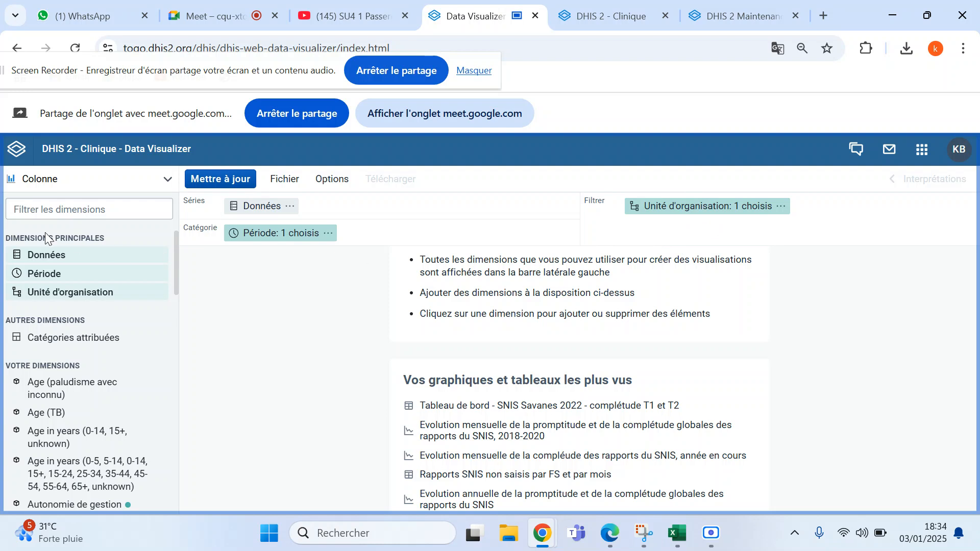
{"action": "left_click", "coordinate": [168, 181]}
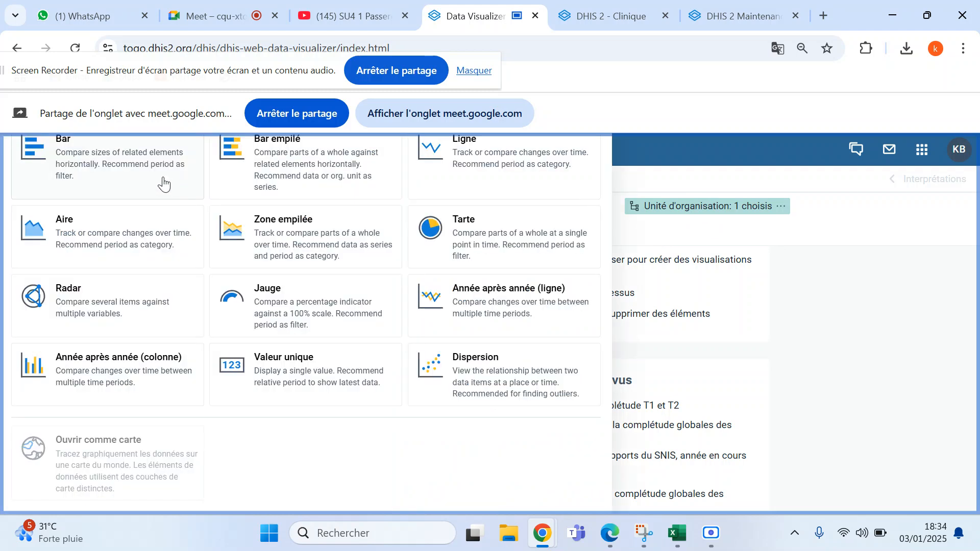
{"action": "left_click", "coordinate": [963, 49]}
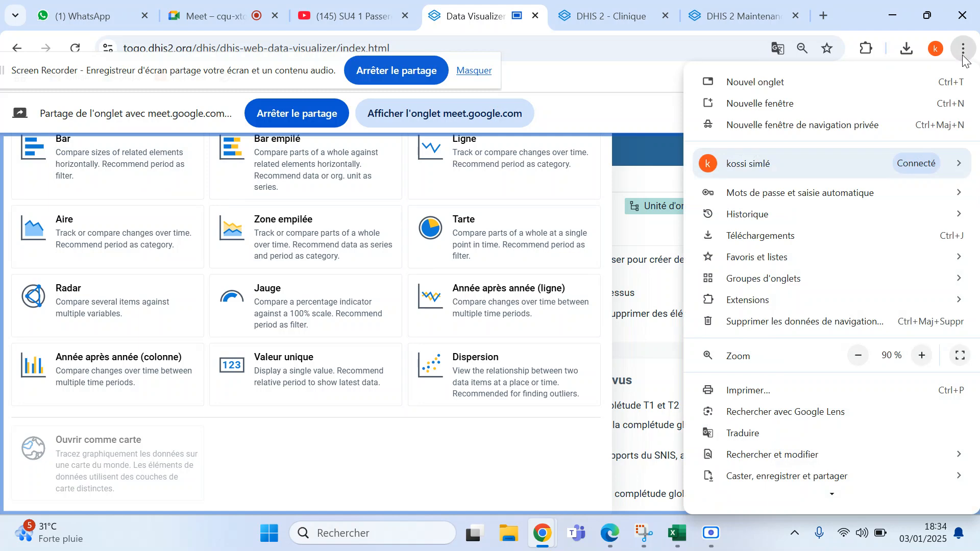
{"action": "left_click", "coordinate": [849, 357]}
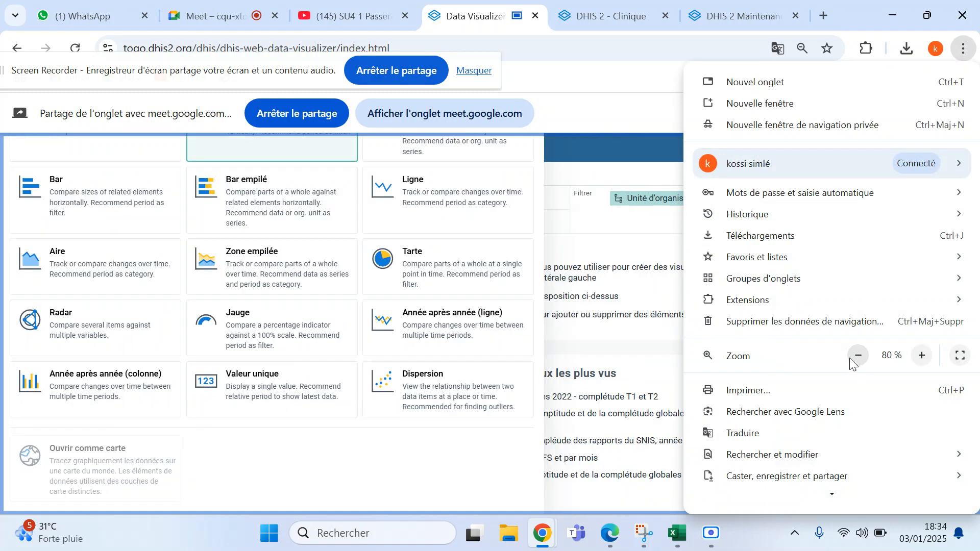
{"action": "left_click", "coordinate": [105, 151]}
{"action": "left_click", "coordinate": [105, 144]}
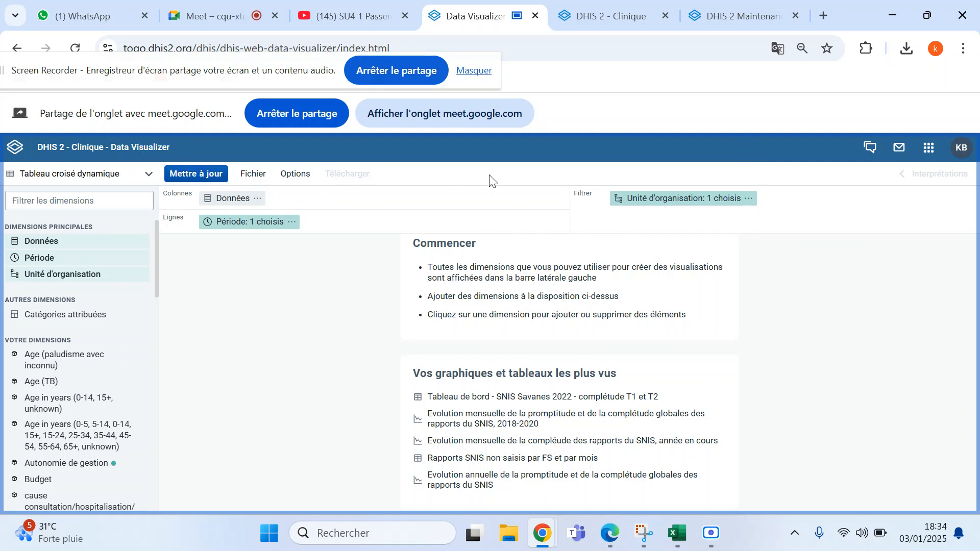
- Open the Saisie de données app and select Togo as the organisation unit
{"action": "left_click", "coordinate": [928, 149]}
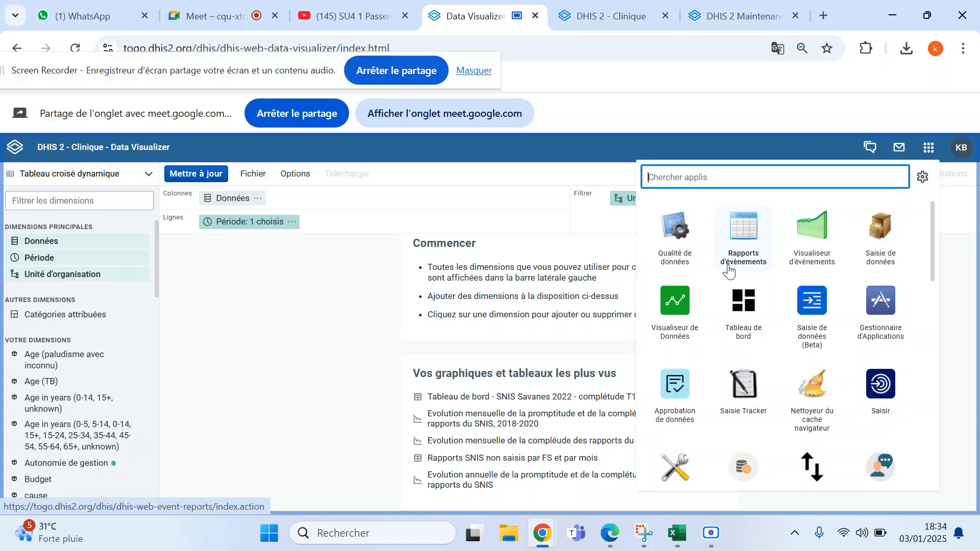
{"action": "left_click", "coordinate": [879, 241]}
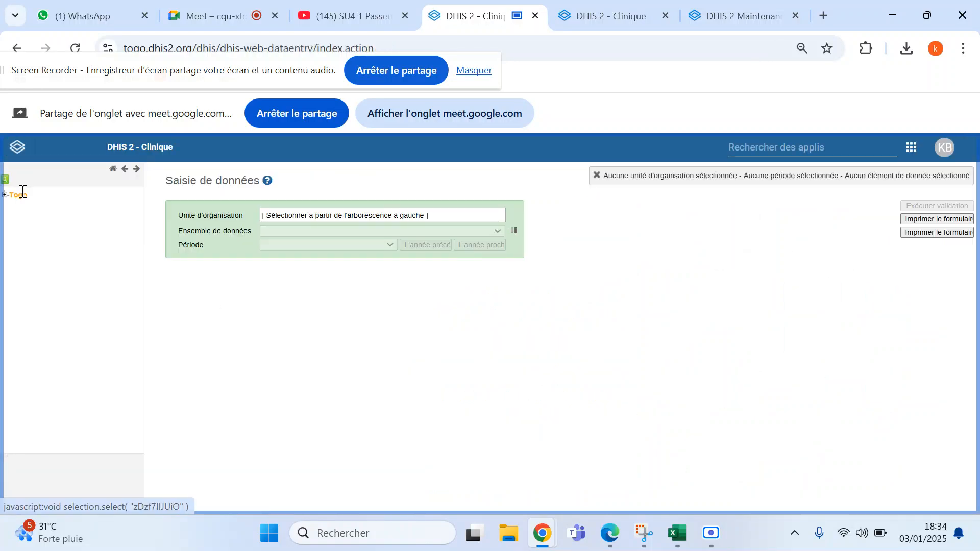
{"action": "left_click", "coordinate": [14, 195]}
- Search the organisation units for "cms" and select CMS Adawlato
{"action": "left_click", "coordinate": [5, 179]}
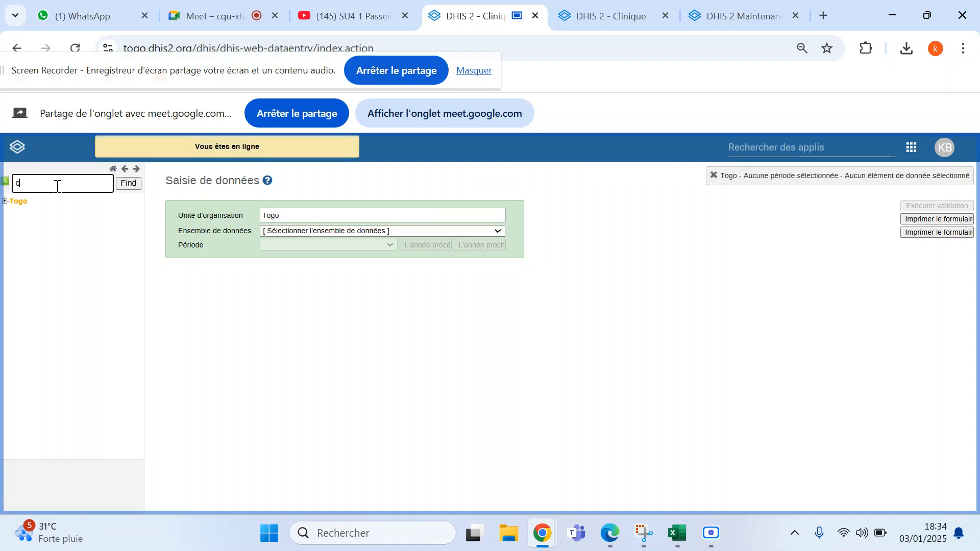
{"action": "type", "text": "cs"}
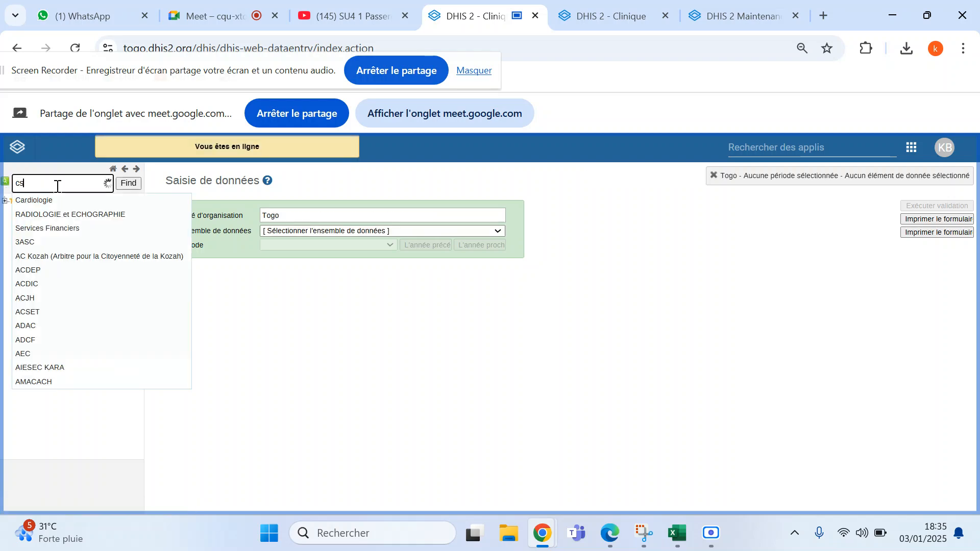
{"action": "type", "text": "m"}
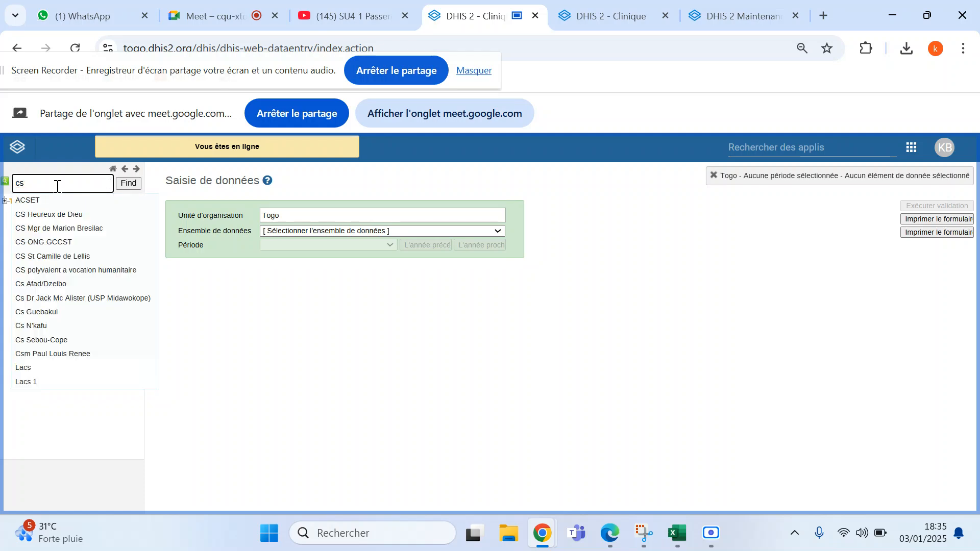
{"action": "type", "text": "s"}
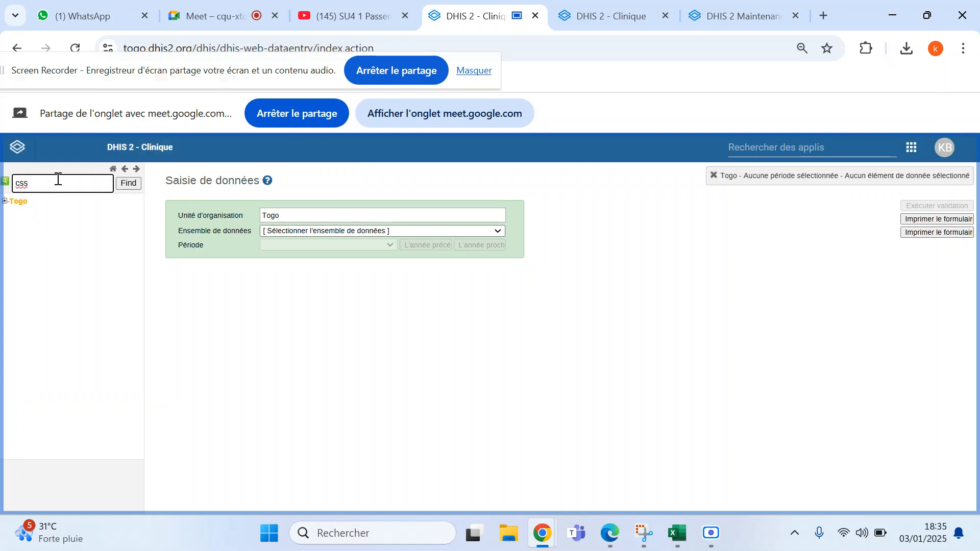
{"action": "key", "text": "BackSpace"}
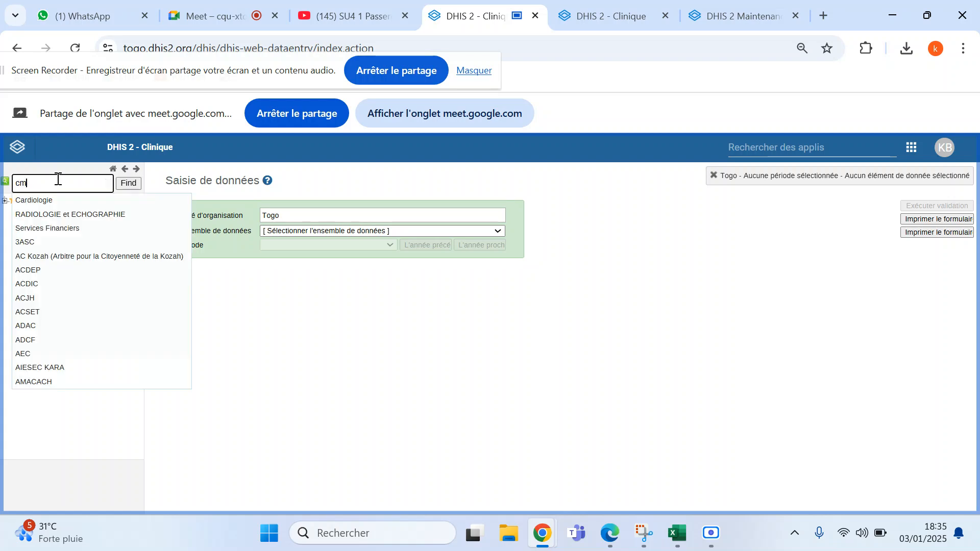
{"action": "type", "text": "s"}
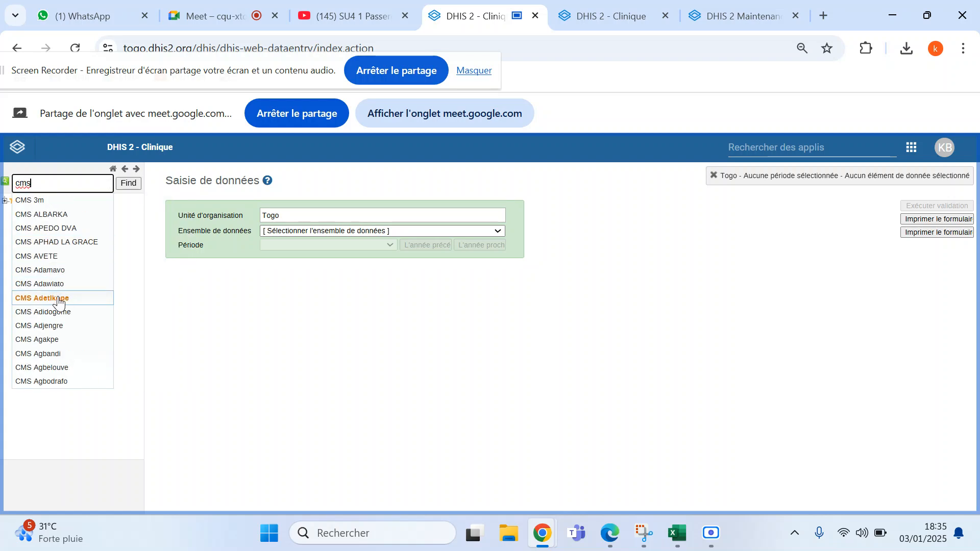
{"action": "left_click", "coordinate": [55, 287]}
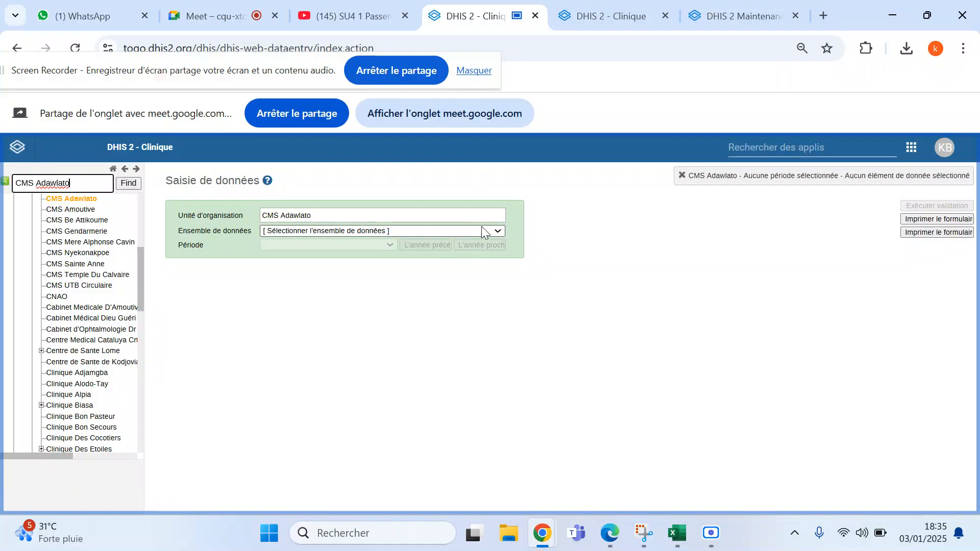
- Examine the data sets offered for CMS Adawlato without choosing one
{"action": "left_click", "coordinate": [498, 231]}
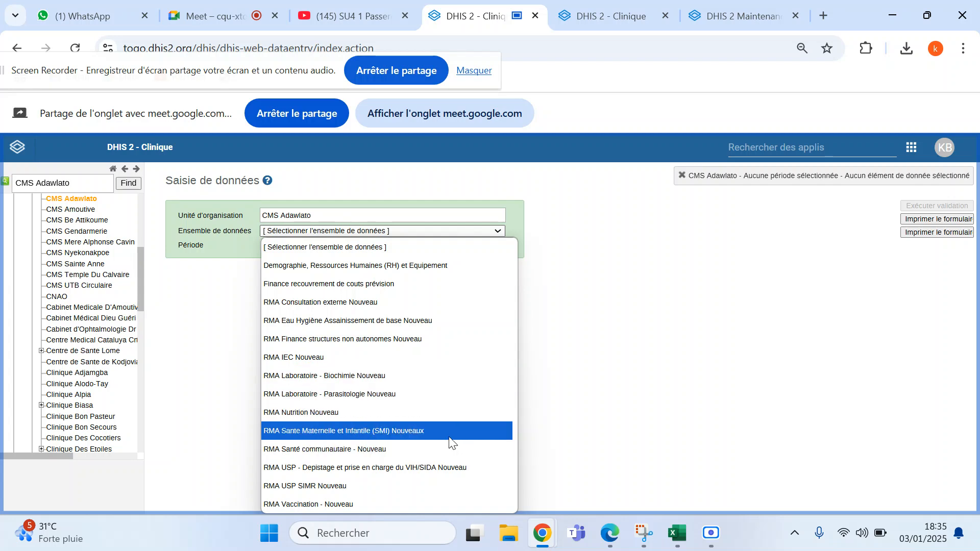
{"action": "scroll", "coordinate": [386, 395], "scroll_direction": "down", "scroll_amount": 1}
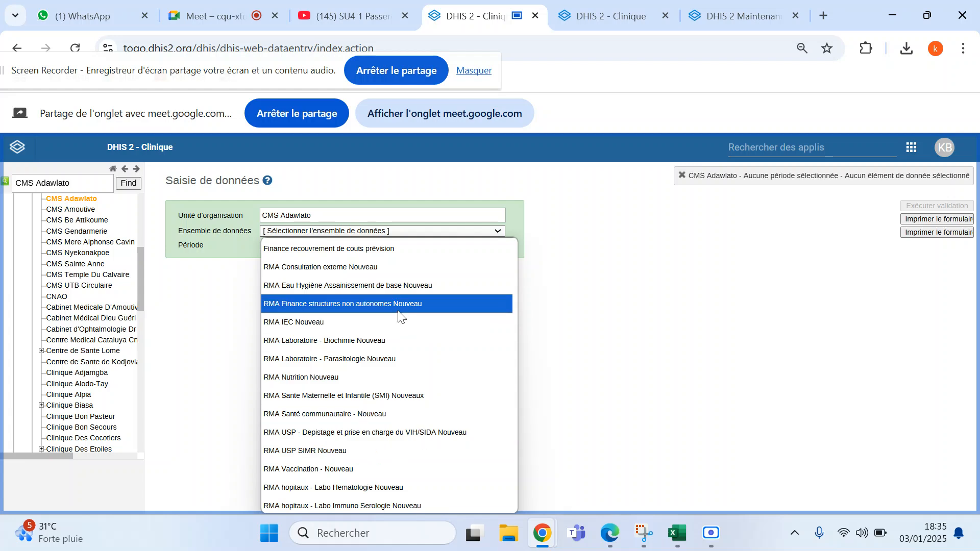
{"action": "scroll", "coordinate": [456, 388], "scroll_direction": "up", "scroll_amount": 1}
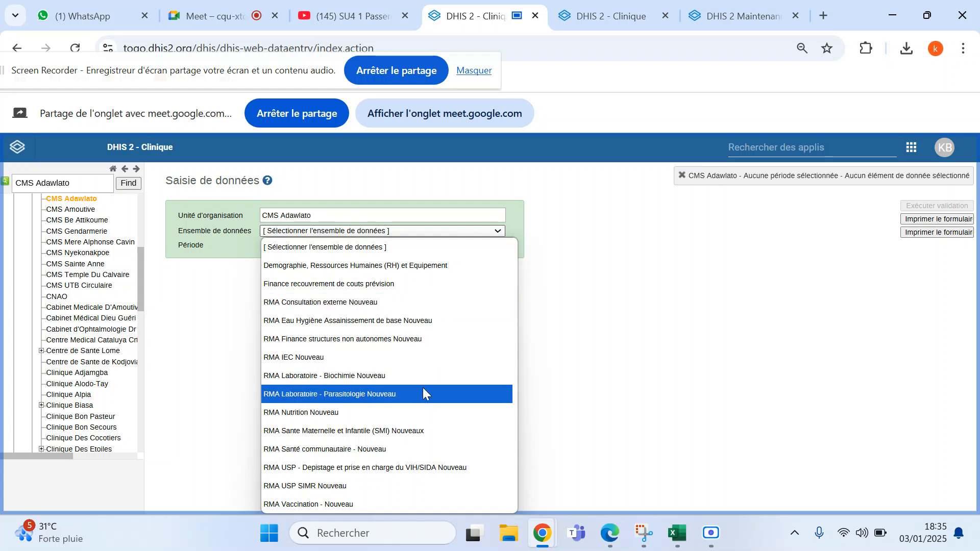
{"action": "scroll", "coordinate": [462, 442], "scroll_direction": "down", "scroll_amount": 1}
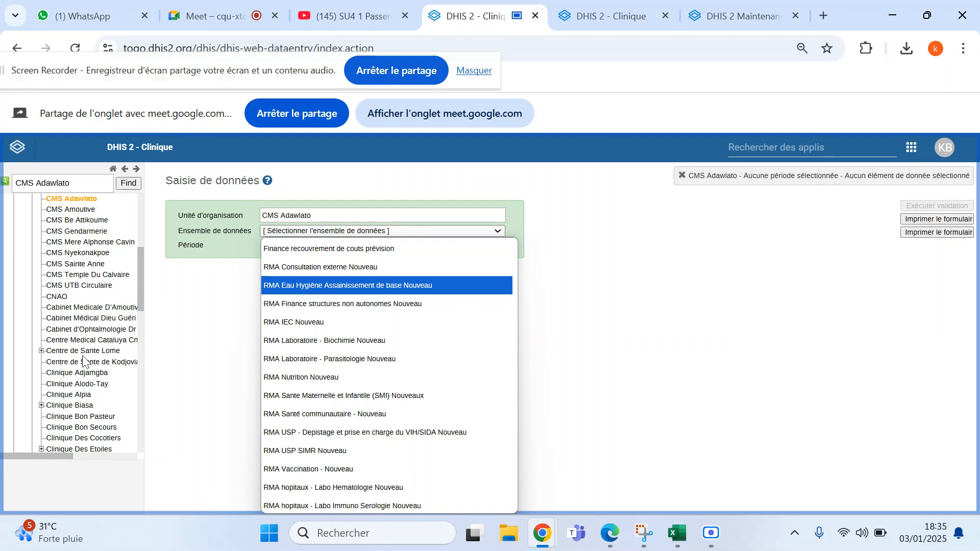
{"action": "left_click", "coordinate": [217, 329]}
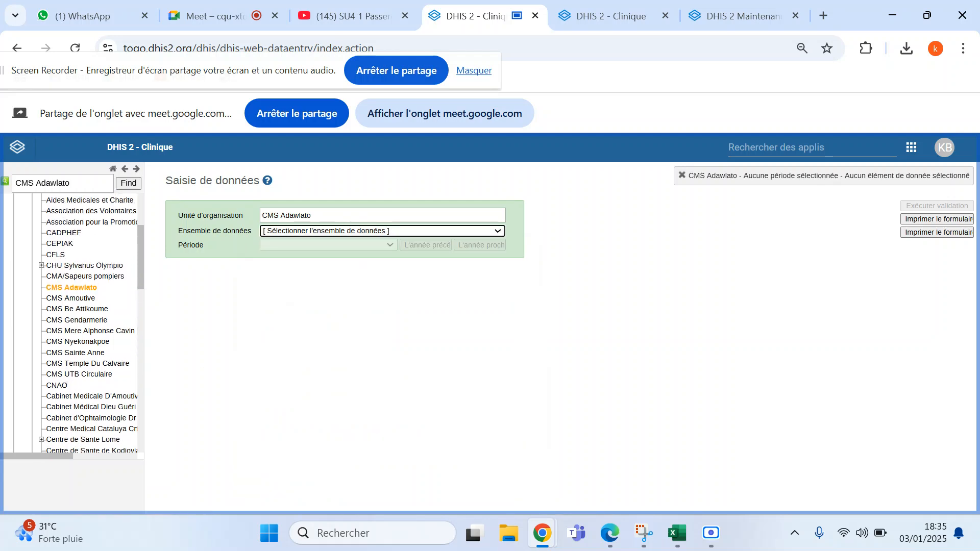
- Replace the organisation unit search with "chp pagou" and select CHP Pagouda
{"action": "scroll", "coordinate": [131, 267], "scroll_direction": "up", "scroll_amount": 2}
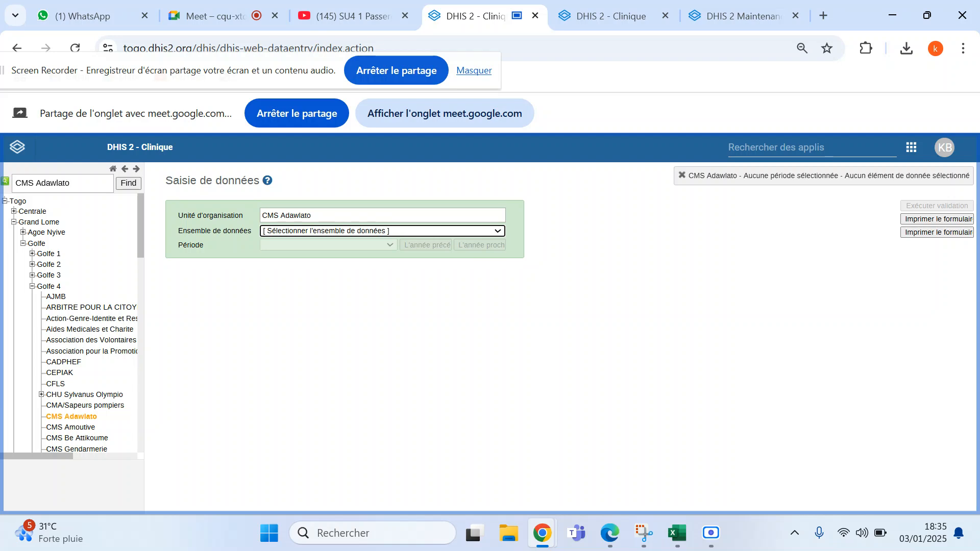
{"action": "left_click", "coordinate": [92, 185]}
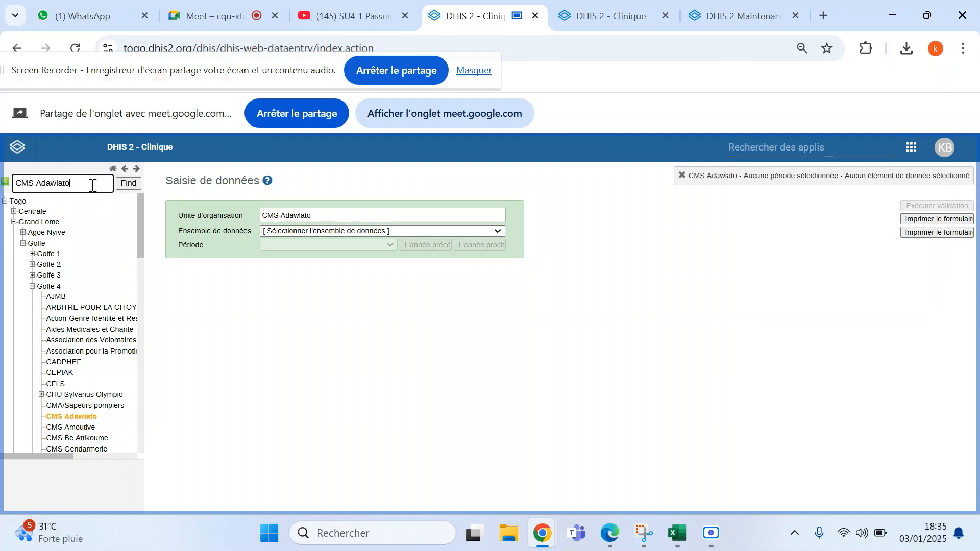
{"action": "key", "text": "BackSpace"}
{"action": "key", "text": "BackSpace"}
{"action": "key", "text": "BackSpace"}
{"action": "key", "text": "BackSpace"}
{"action": "key", "text": "BackSpace"}
{"action": "key", "text": "BackSpace"}
{"action": "key", "text": "BackSpace"}
{"action": "key", "text": "BackSpace"}
{"action": "key", "text": "BackSpace"}
{"action": "key", "text": "BackSpace"}
{"action": "key", "text": "BackSpace"}
{"action": "key", "text": "BackSpace"}
{"action": "type", "text": "ch"}
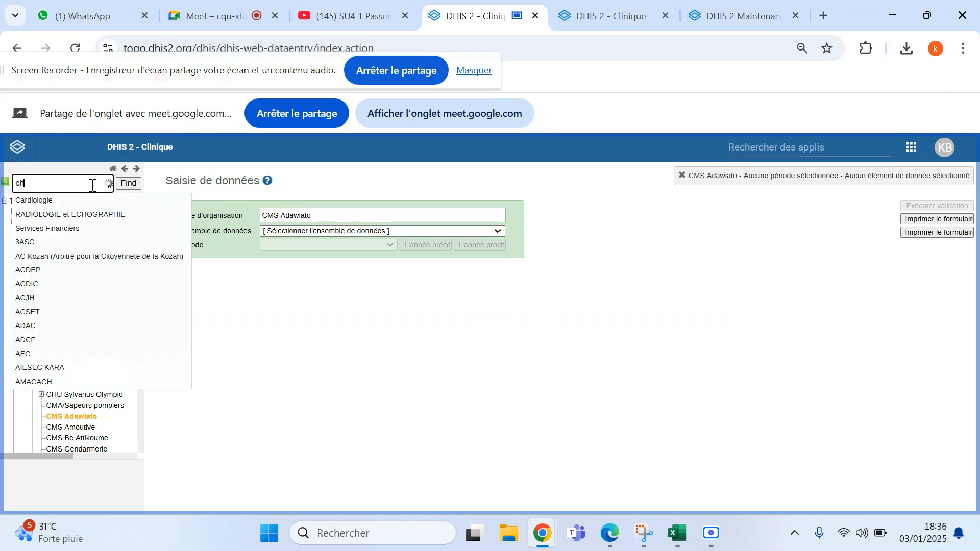
{"action": "type", "text": "p pa"}
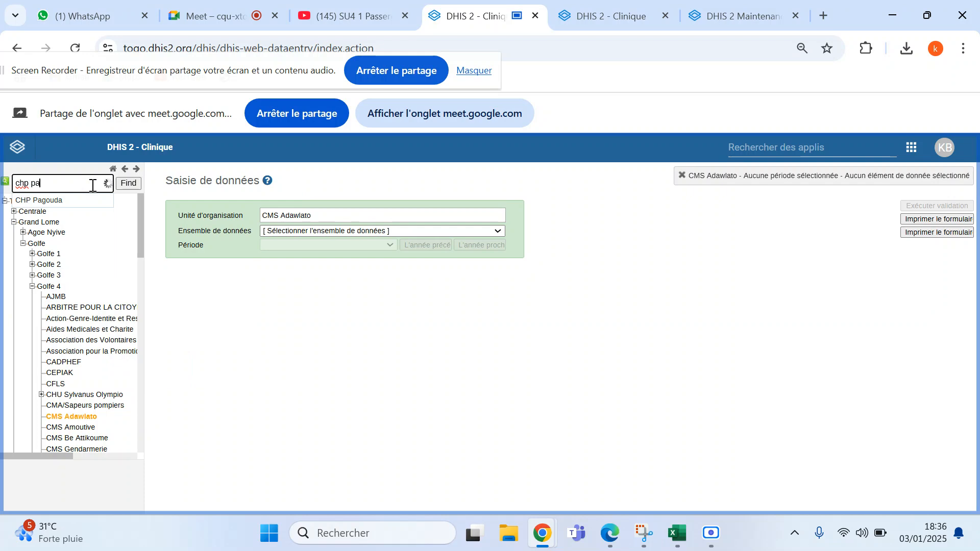
{"action": "type", "text": "gou"}
{"action": "left_click", "coordinate": [68, 202]}
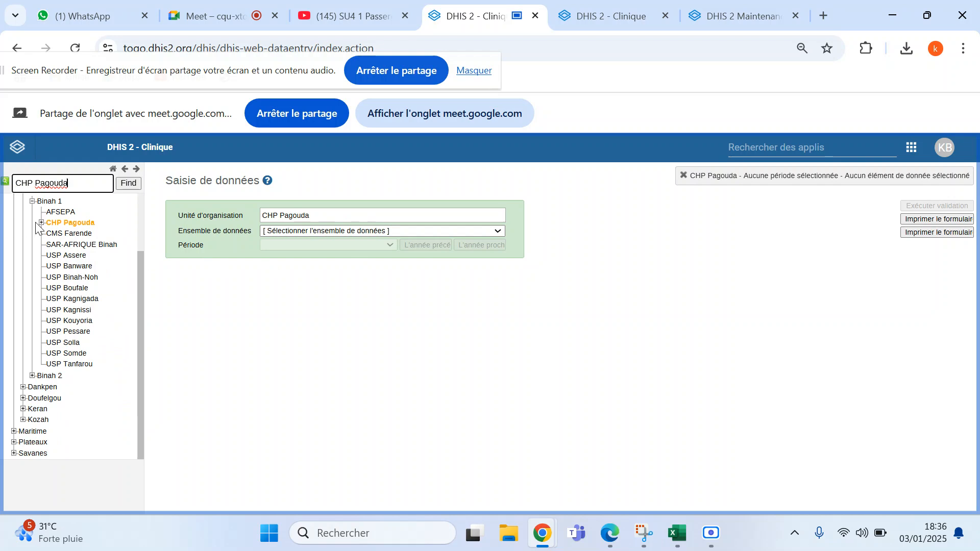
- Select the Bloc operatoire unit under CHP Pagouda and the data set RMA hopitaux - Chirurgie Générale et digestive Nouveau
{"action": "left_click", "coordinate": [43, 226]}
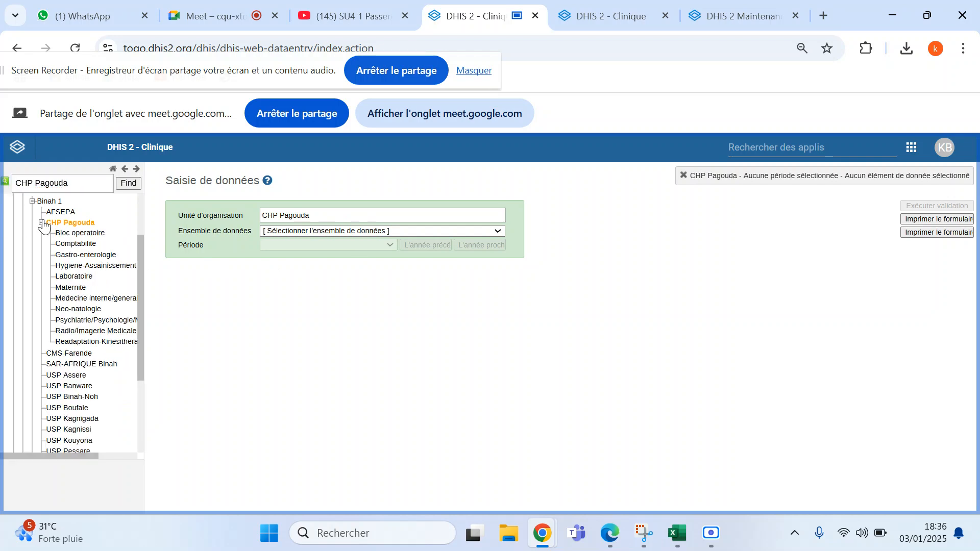
{"action": "left_click", "coordinate": [78, 233]}
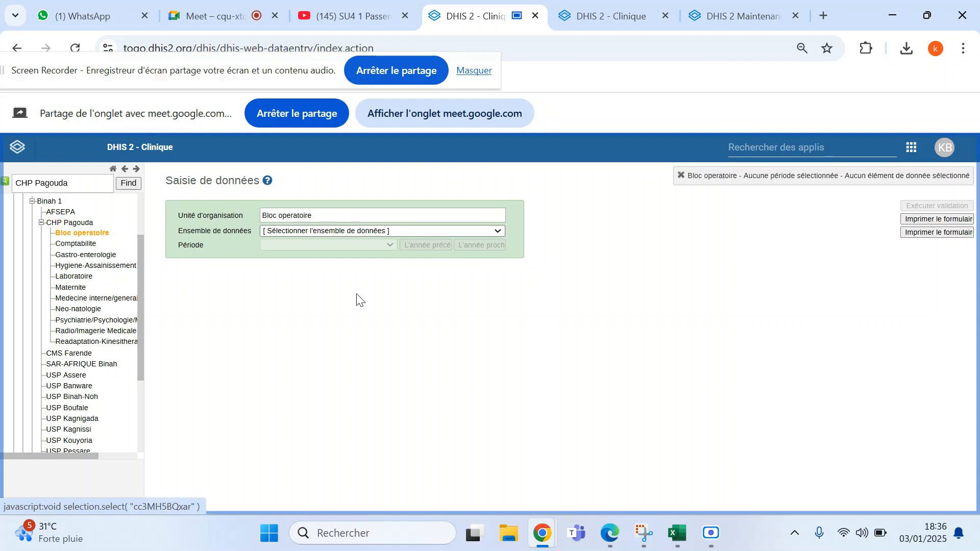
{"action": "left_click", "coordinate": [497, 234]}
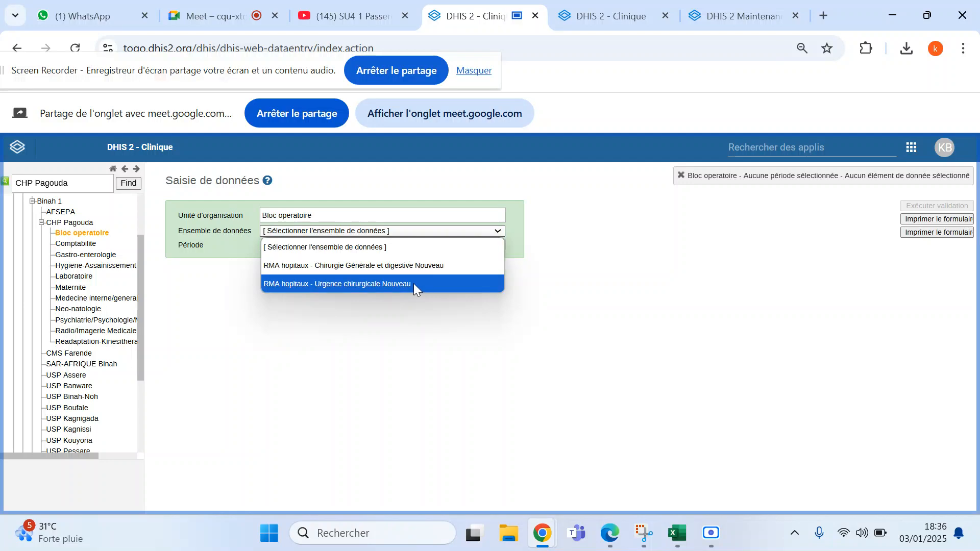
{"action": "left_click", "coordinate": [420, 266]}
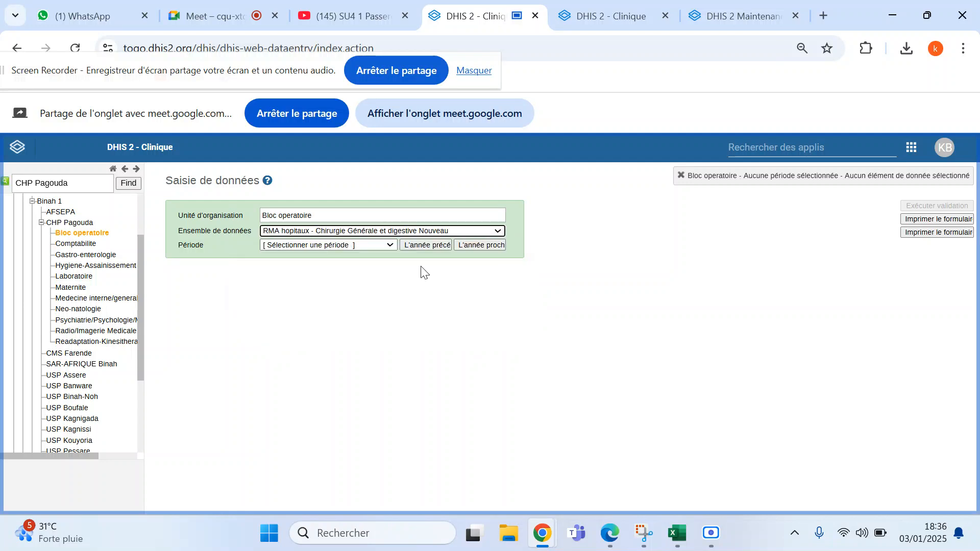
- Go back one year in the period choices and select Décembre 2024 for the Bloc operatoire data set
{"action": "left_click", "coordinate": [391, 243]}
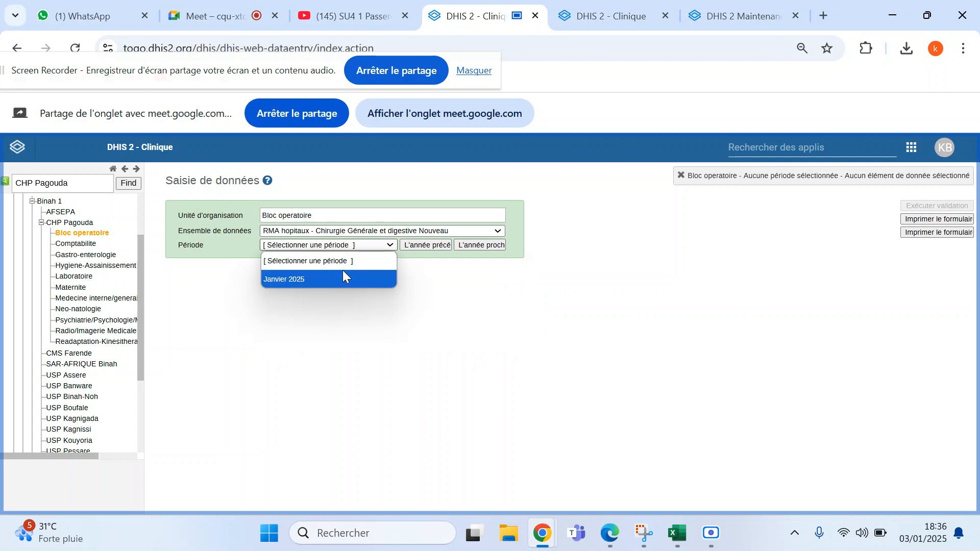
{"action": "left_click", "coordinate": [423, 246]}
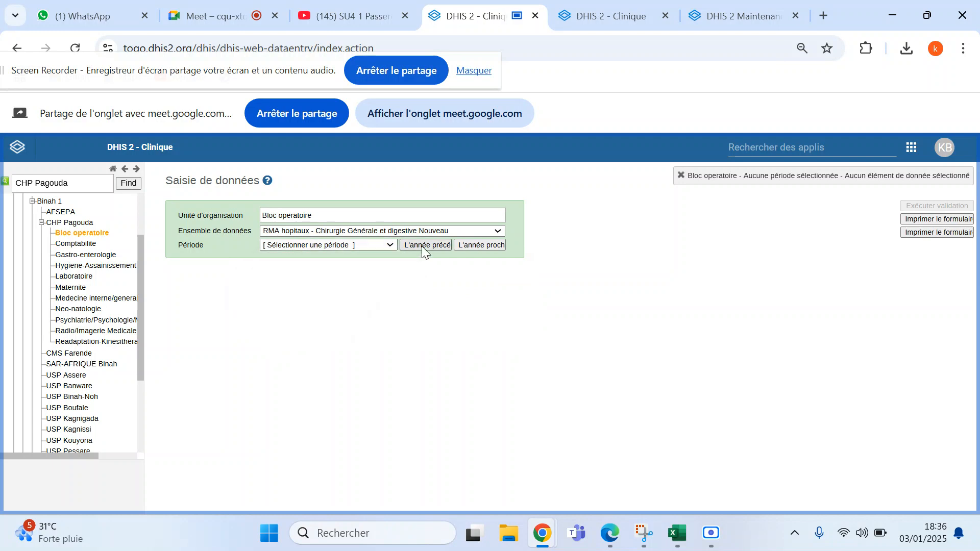
{"action": "left_click", "coordinate": [384, 243]}
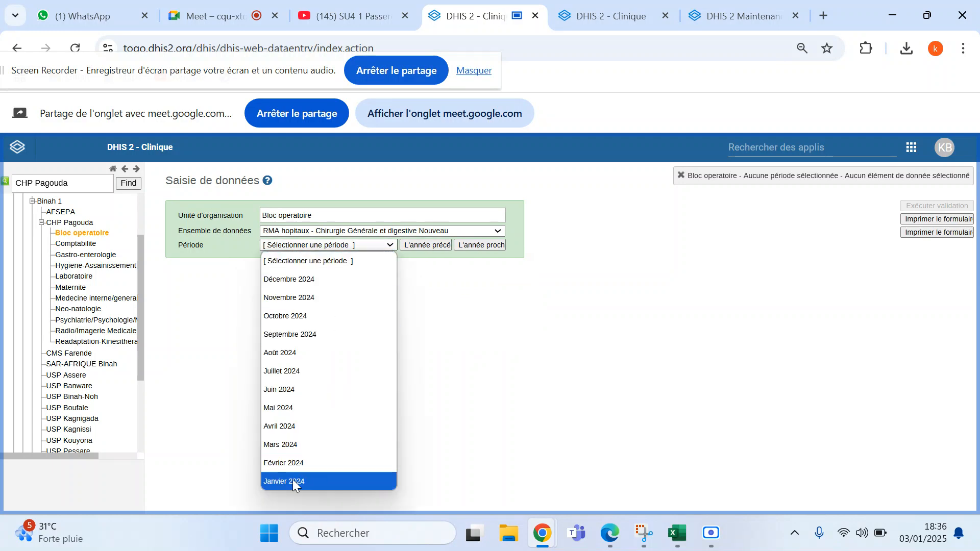
{"action": "left_click", "coordinate": [308, 282]}
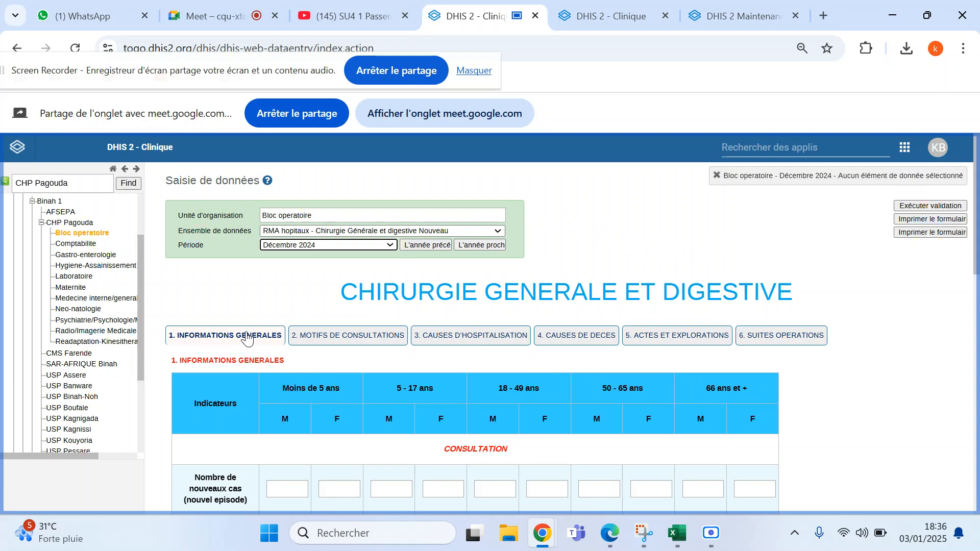
- Examine the form's 1. INFORMATIONS GENERALES section through MODE DE SORTIE, and glance at 2. MOTIFS DE CONSULTATIONS
{"action": "scroll", "coordinate": [247, 338], "scroll_direction": "down", "scroll_amount": 4}
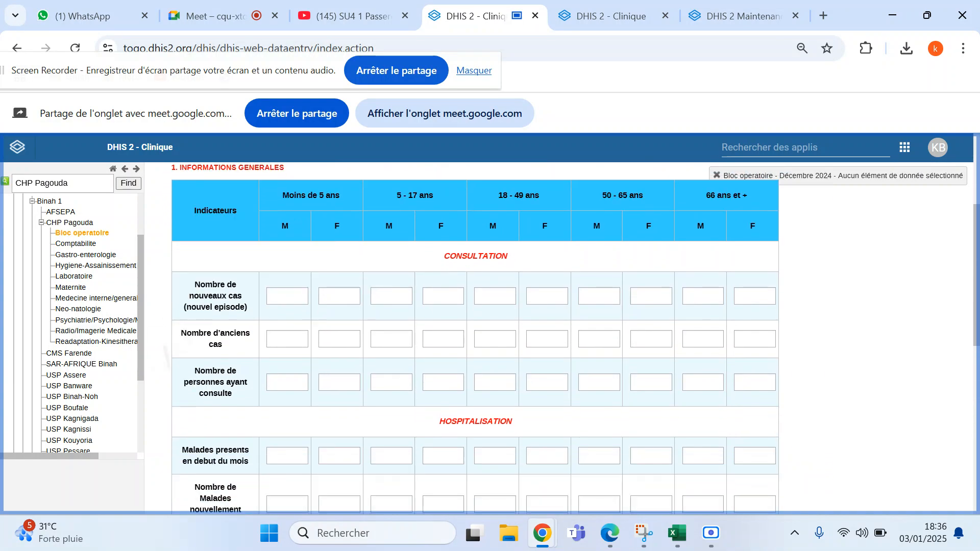
{"action": "scroll", "coordinate": [470, 327], "scroll_direction": "down", "scroll_amount": 1}
{"action": "scroll", "coordinate": [470, 326], "scroll_direction": "up", "scroll_amount": 3}
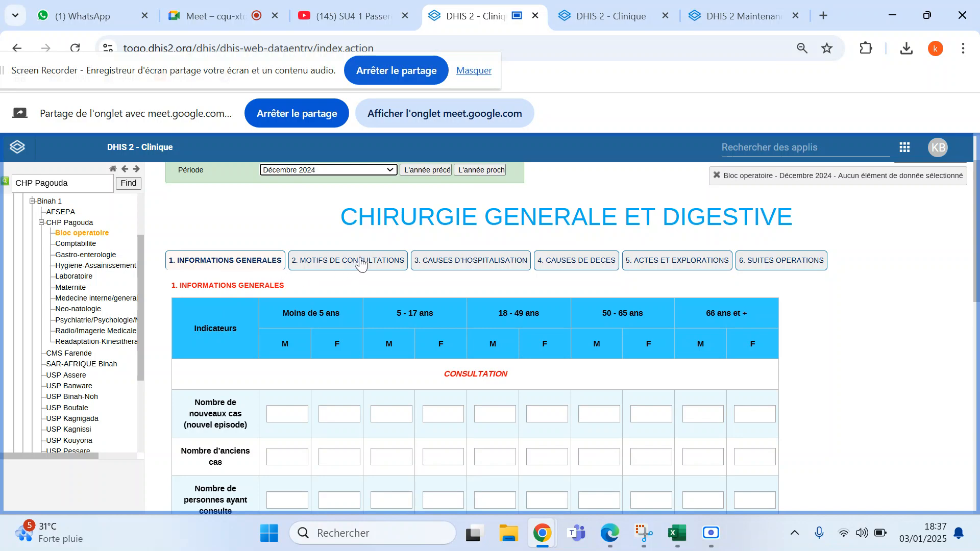
{"action": "left_click", "coordinate": [361, 263]}
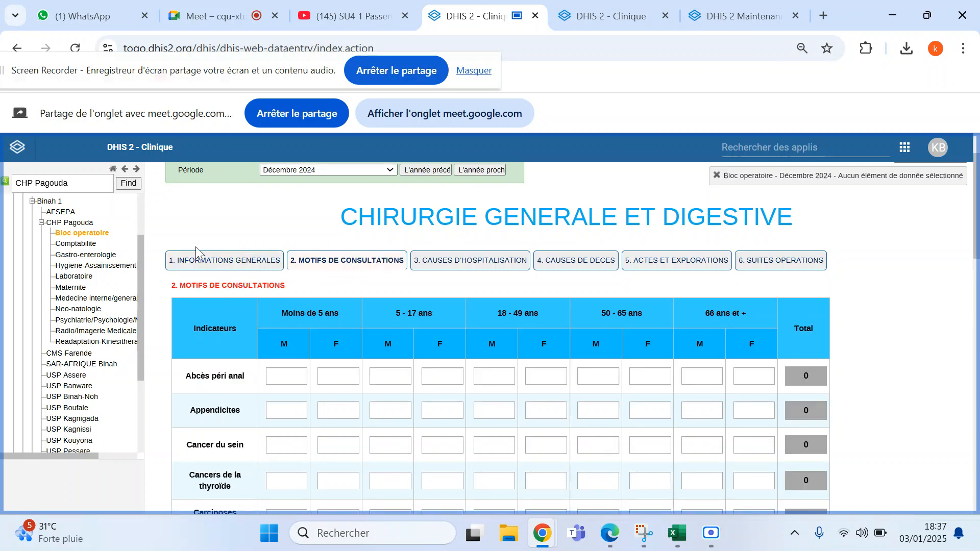
{"action": "left_click", "coordinate": [222, 262]}
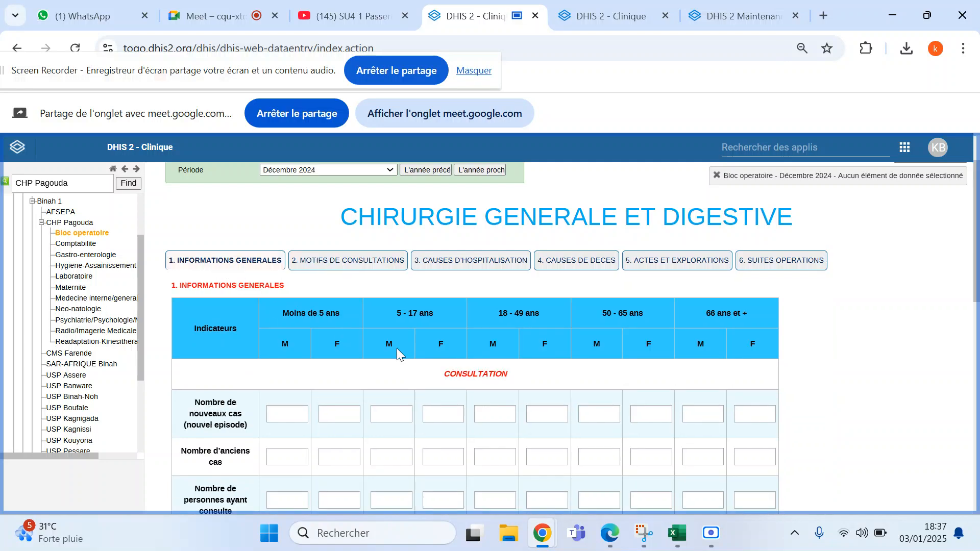
{"action": "scroll", "coordinate": [440, 381], "scroll_direction": "down", "scroll_amount": 2}
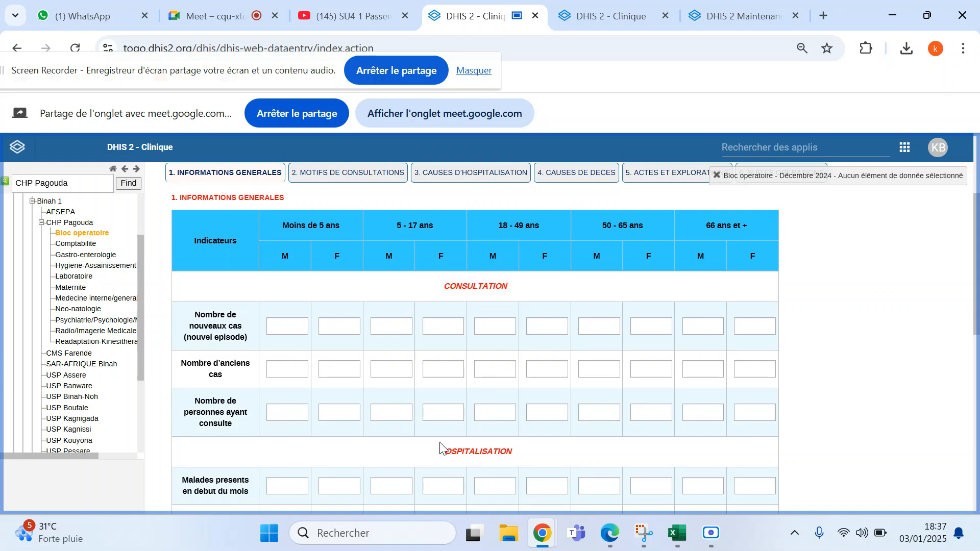
{"action": "scroll", "coordinate": [448, 453], "scroll_direction": "down", "scroll_amount": 3}
{"action": "scroll", "coordinate": [475, 337], "scroll_direction": "down", "scroll_amount": 5}
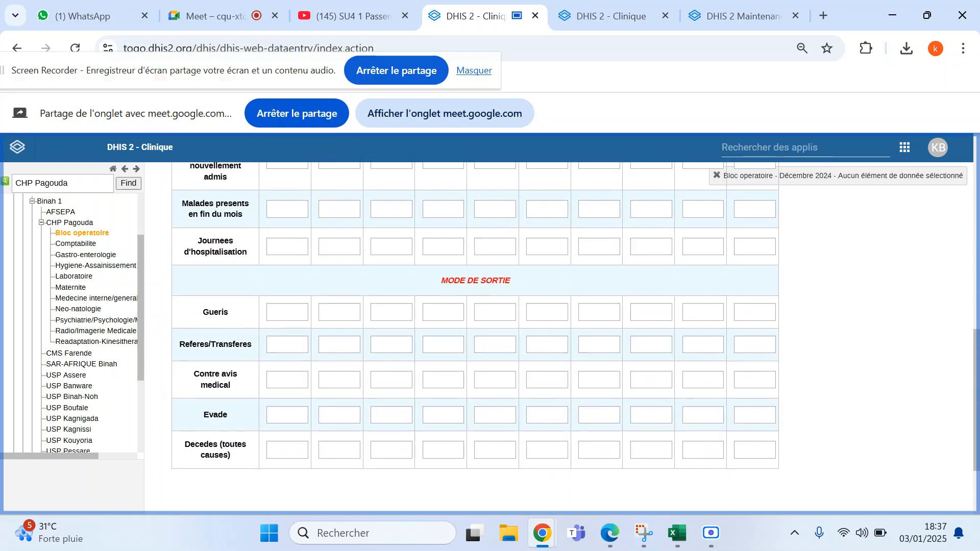
{"action": "scroll", "coordinate": [475, 336], "scroll_direction": "down", "scroll_amount": 2}
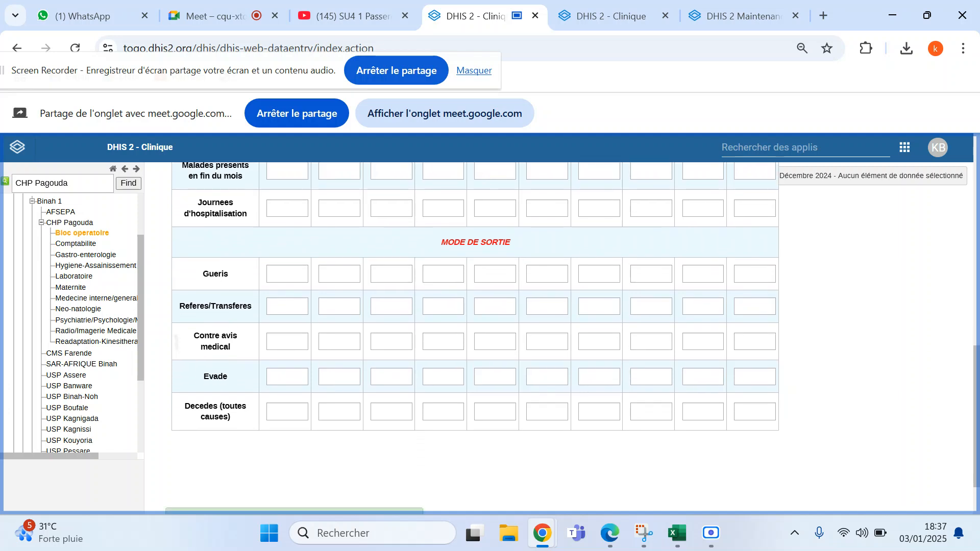
{"action": "scroll", "coordinate": [475, 337], "scroll_direction": "up", "scroll_amount": 5}
{"action": "scroll", "coordinate": [474, 337], "scroll_direction": "up", "scroll_amount": 5}
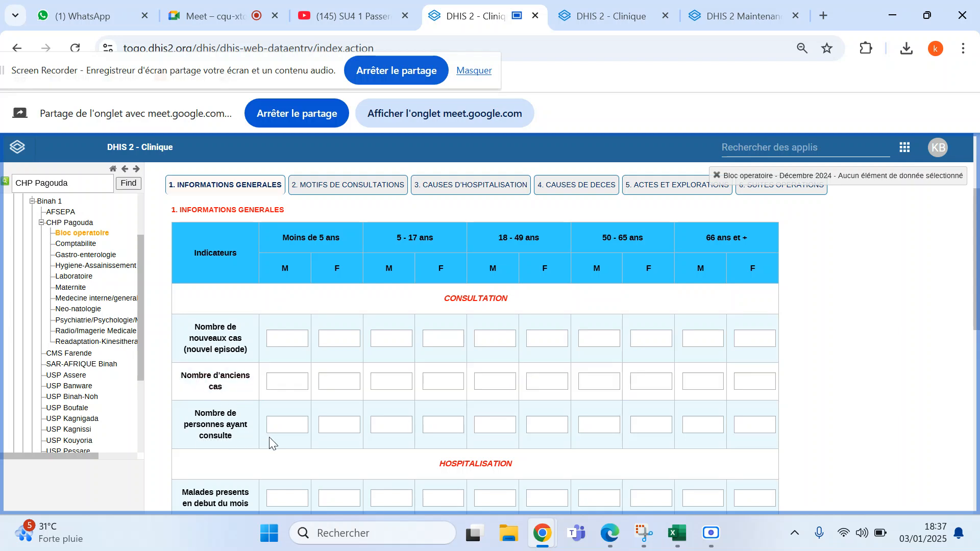
- Review the consultation, hospitalisation and discharge indicators of the general information section once more, from first to last row
{"action": "scroll", "coordinate": [269, 443], "scroll_direction": "down", "scroll_amount": 3}
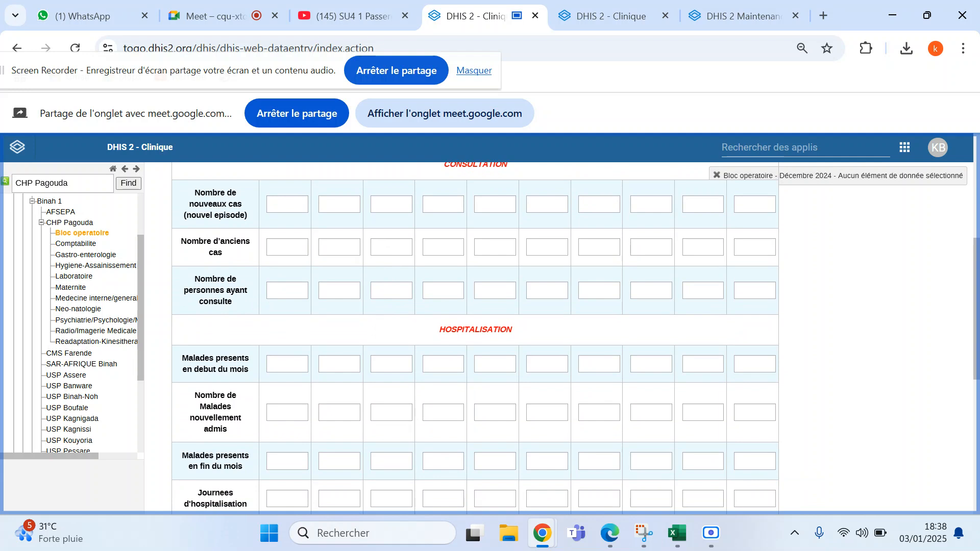
{"action": "scroll", "coordinate": [474, 337], "scroll_direction": "down", "scroll_amount": 1}
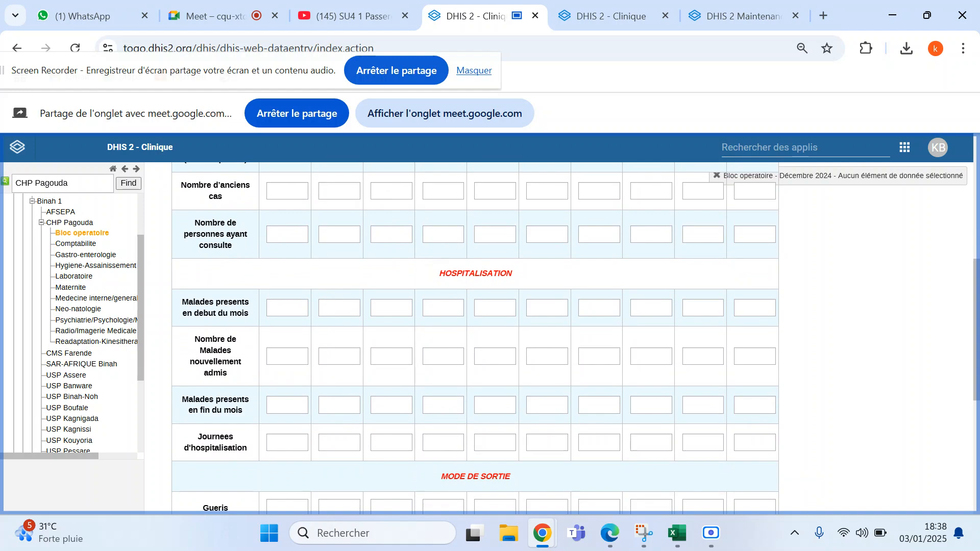
{"action": "scroll", "coordinate": [475, 337], "scroll_direction": "down", "scroll_amount": 2}
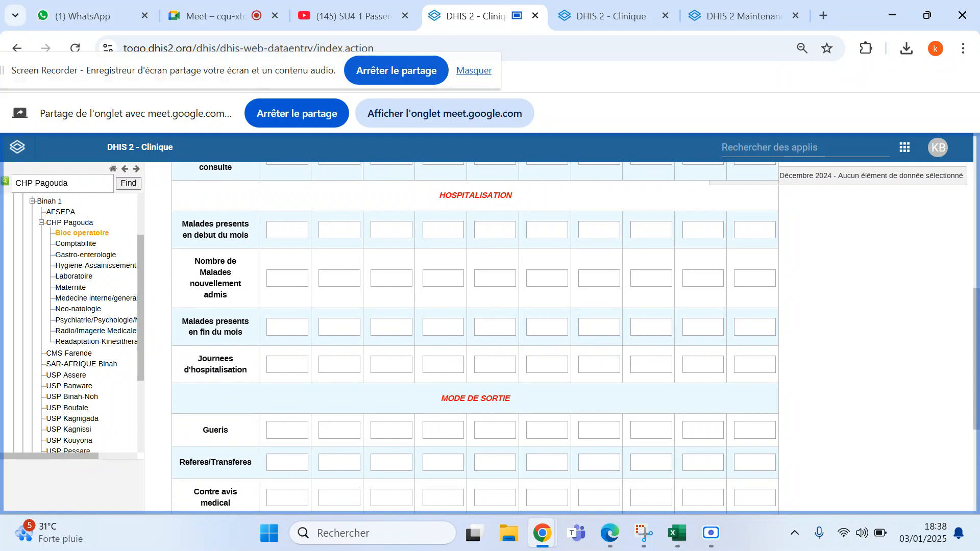
{"action": "scroll", "coordinate": [475, 337], "scroll_direction": "down", "scroll_amount": 2}
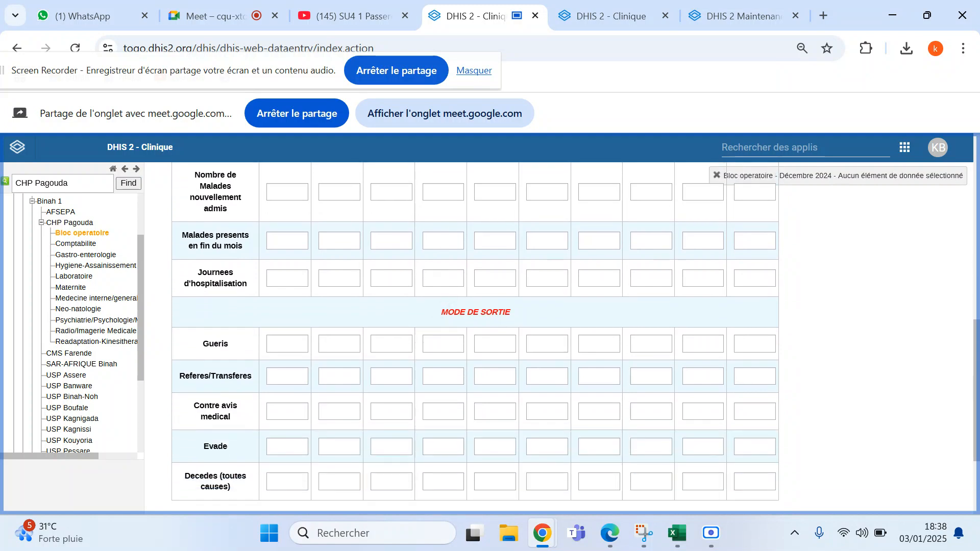
{"action": "scroll", "coordinate": [474, 336], "scroll_direction": "down", "scroll_amount": 2}
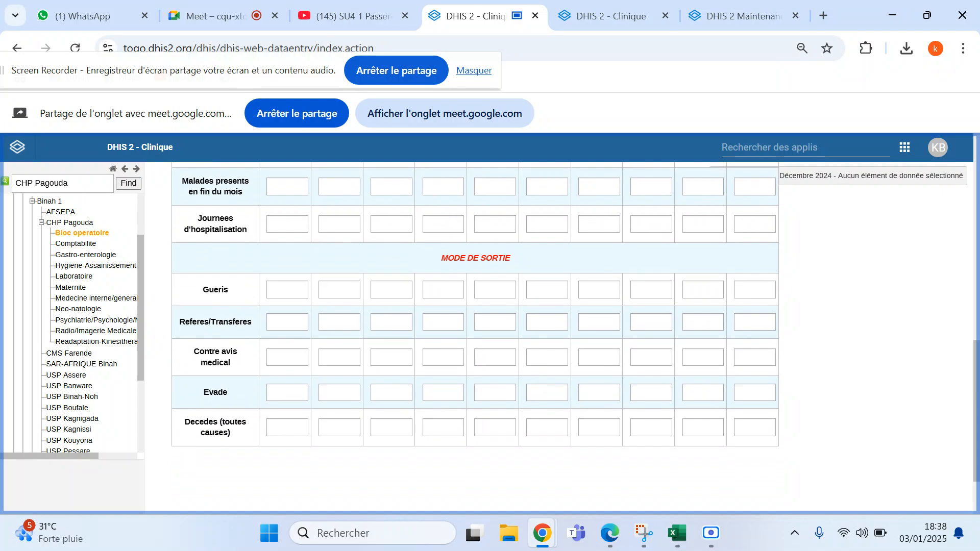
{"action": "scroll", "coordinate": [474, 337], "scroll_direction": "up", "scroll_amount": 7}
{"action": "scroll", "coordinate": [474, 337], "scroll_direction": "up", "scroll_amount": 2}
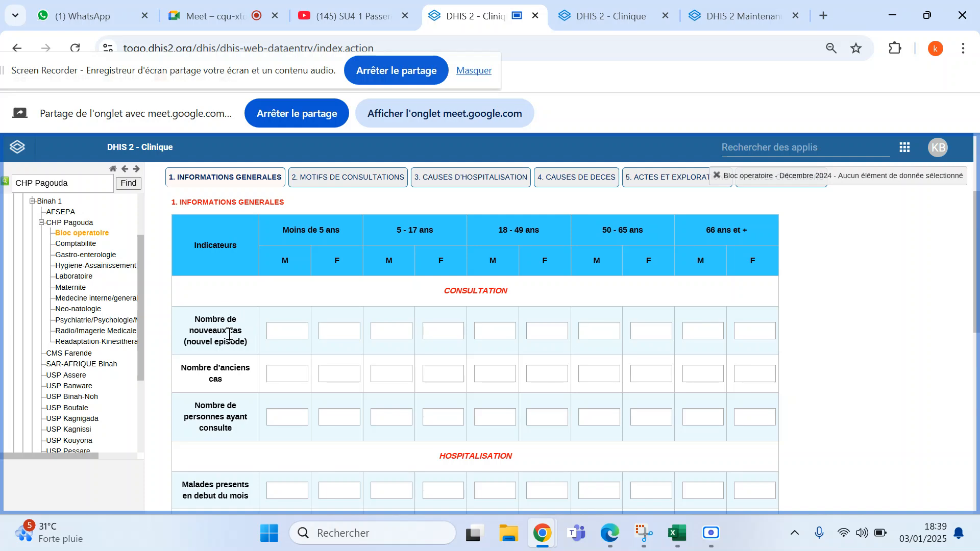
{"action": "scroll", "coordinate": [475, 332], "scroll_direction": "up", "scroll_amount": 1}
{"action": "scroll", "coordinate": [475, 332], "scroll_direction": "down", "scroll_amount": 2}
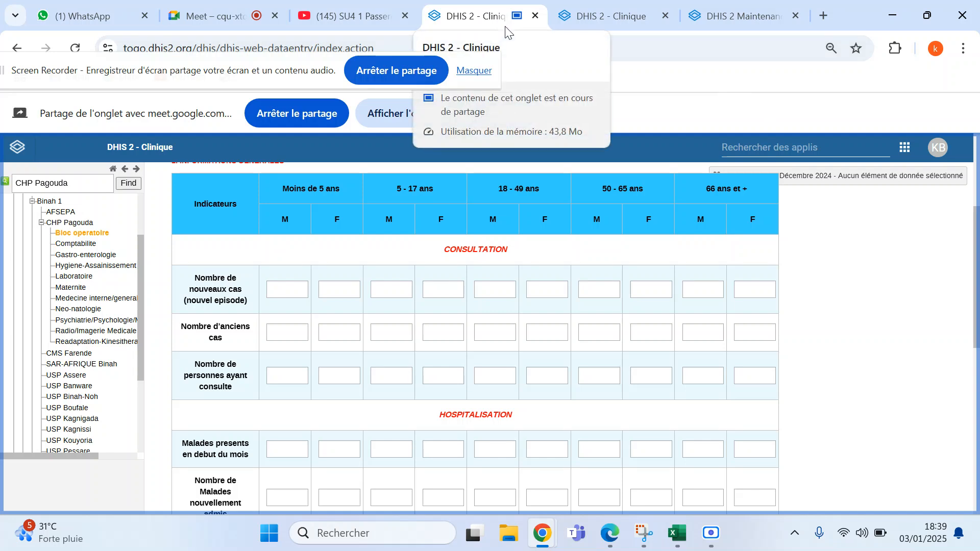
- Open the Visualiseur de Données app from the DHIS2 app list
{"action": "left_click", "coordinate": [905, 148]}
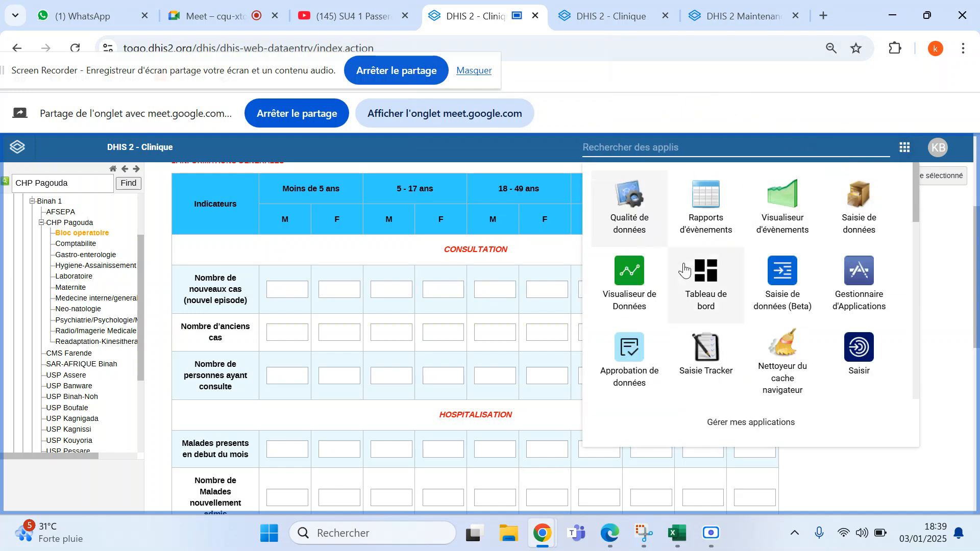
{"action": "left_click", "coordinate": [638, 278]}
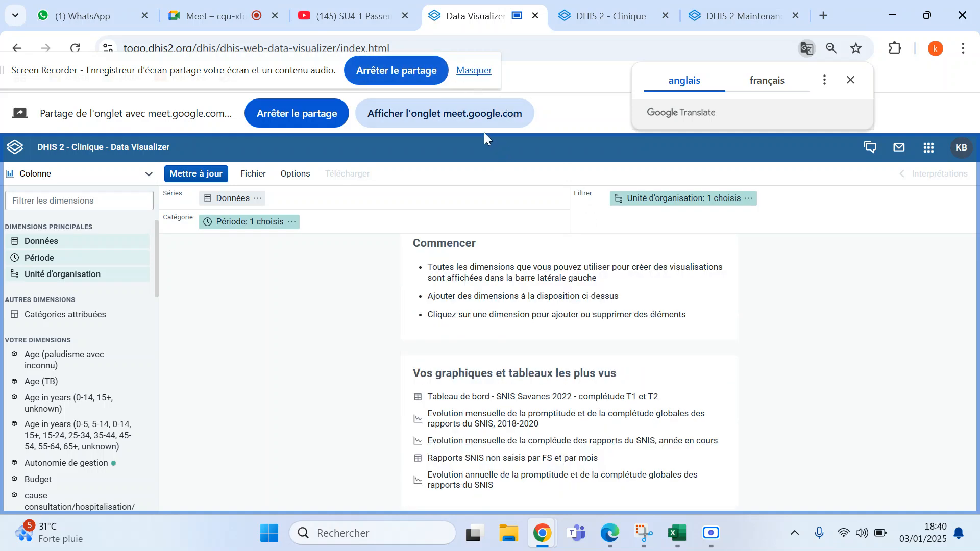
{"action": "left_click", "coordinate": [324, 14]}
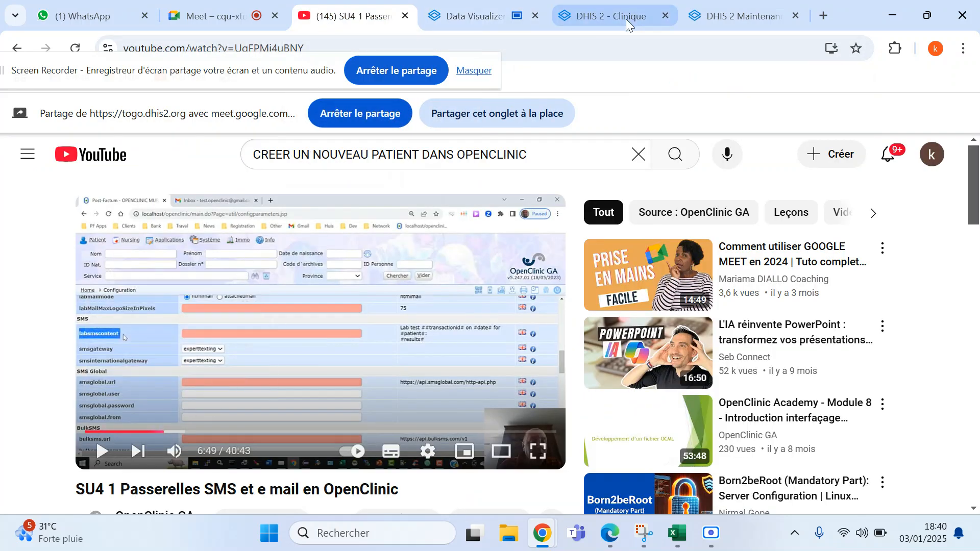
{"action": "left_click", "coordinate": [468, 14]}
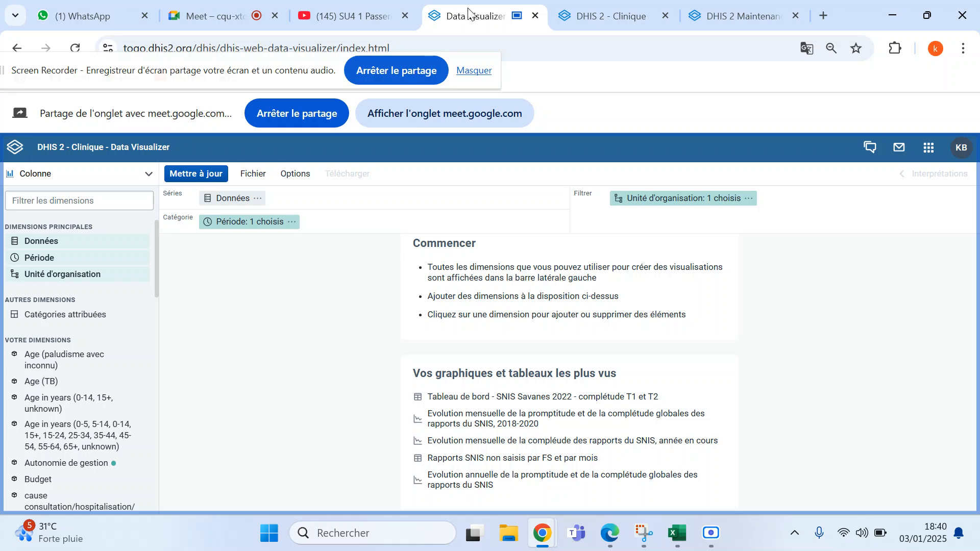
{"action": "left_click", "coordinate": [334, 15]}
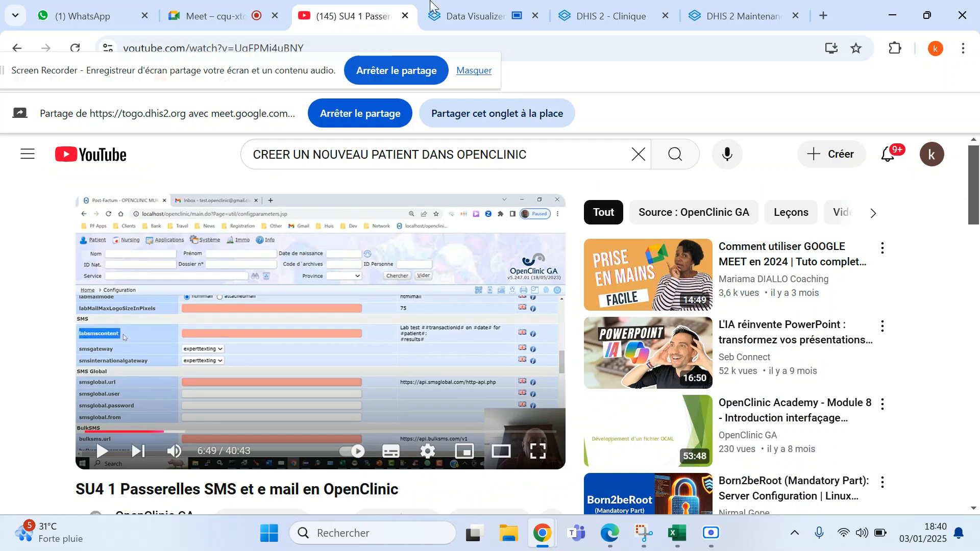
{"action": "left_click", "coordinate": [473, 14]}
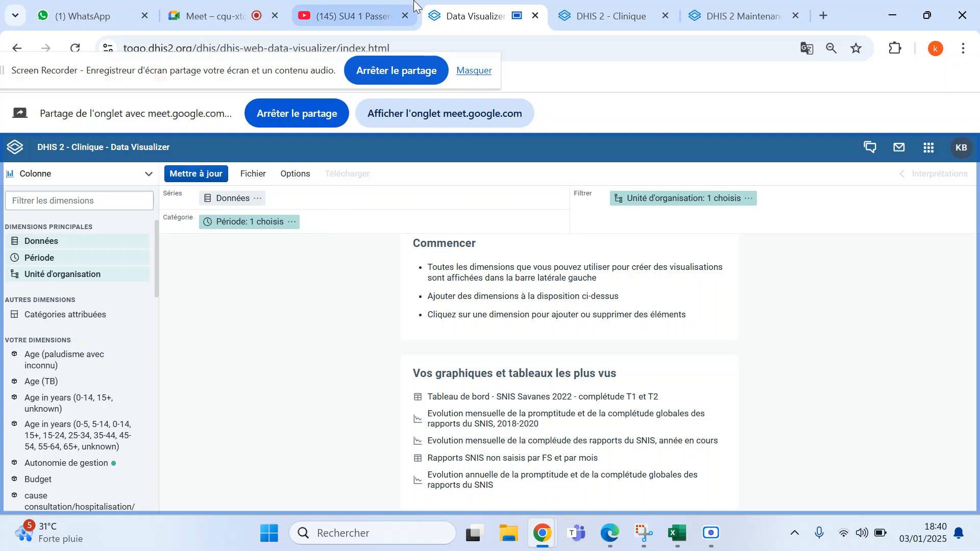
- Close the Google Meet tab and switch to WhatsApp
{"action": "left_click", "coordinate": [271, 11]}
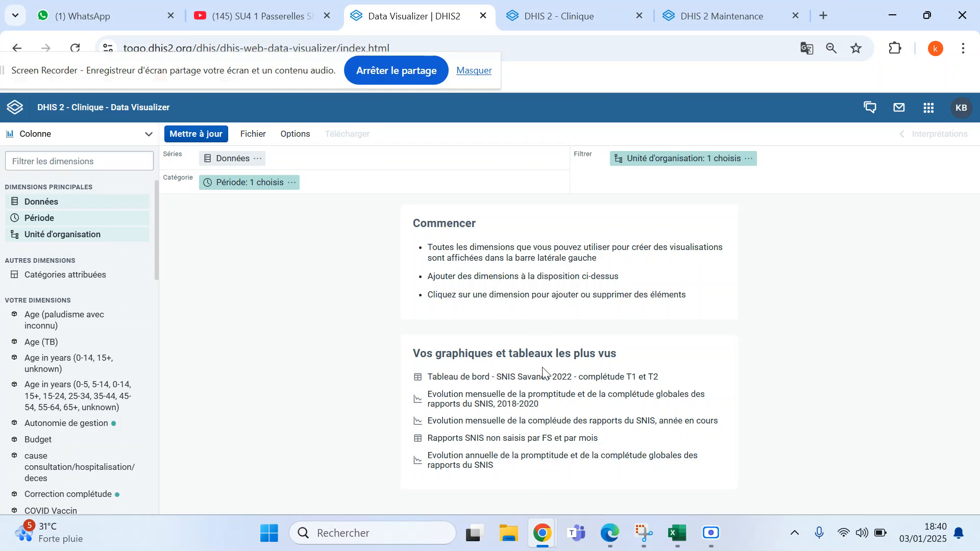
{"action": "left_click", "coordinate": [100, 11]}
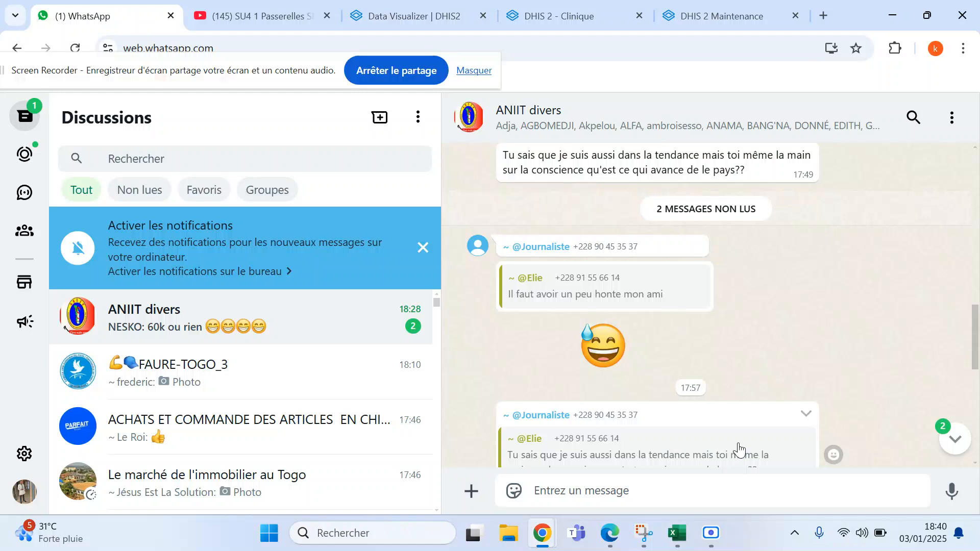
{"action": "scroll", "coordinate": [245, 402], "scroll_direction": "down", "scroll_amount": 1}
{"action": "scroll", "coordinate": [245, 402], "scroll_direction": "up", "scroll_amount": 1}
- Restrict the WhatsApp discussions to unread ones and search them for "associa"
{"action": "left_click", "coordinate": [139, 190]}
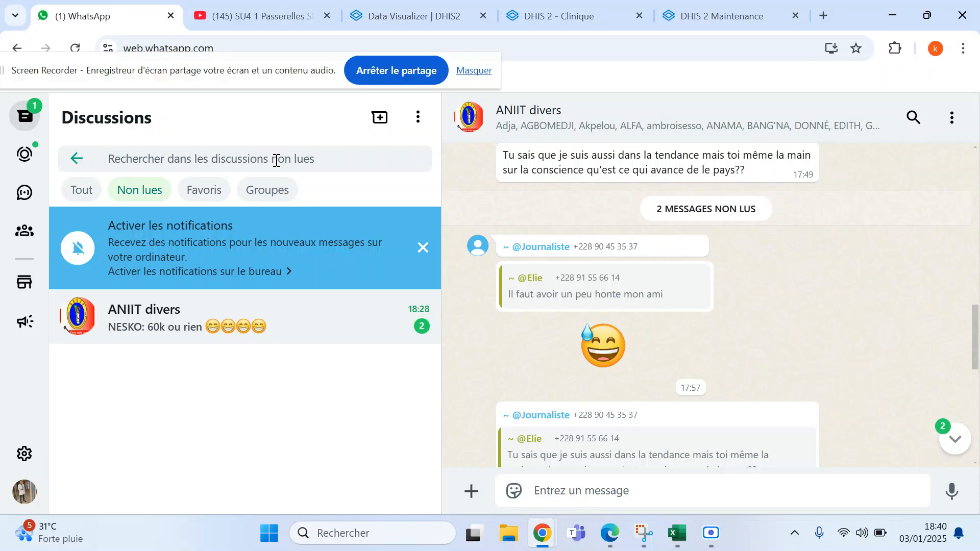
{"action": "type", "text": "t"}
{"action": "key", "text": "BackSpace"}
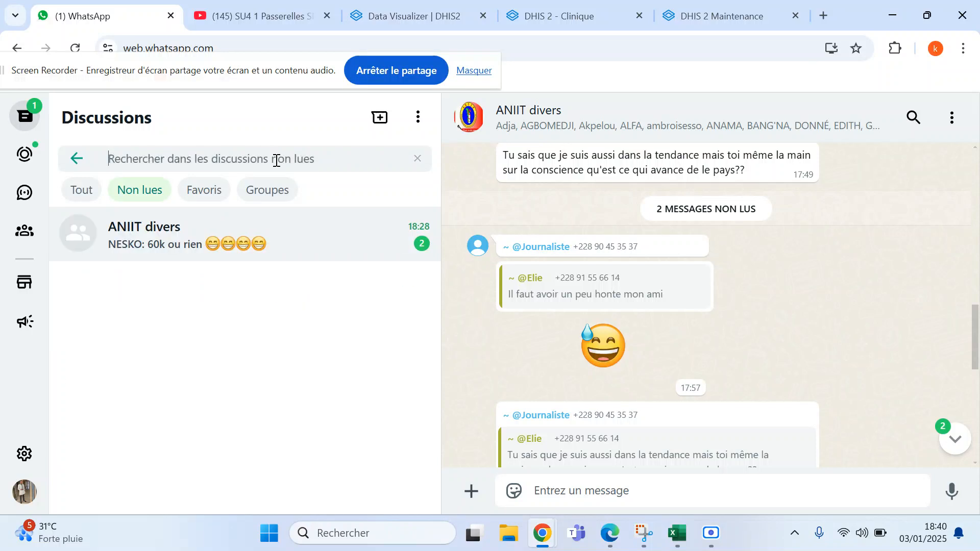
{"action": "type", "text": "assoc"}
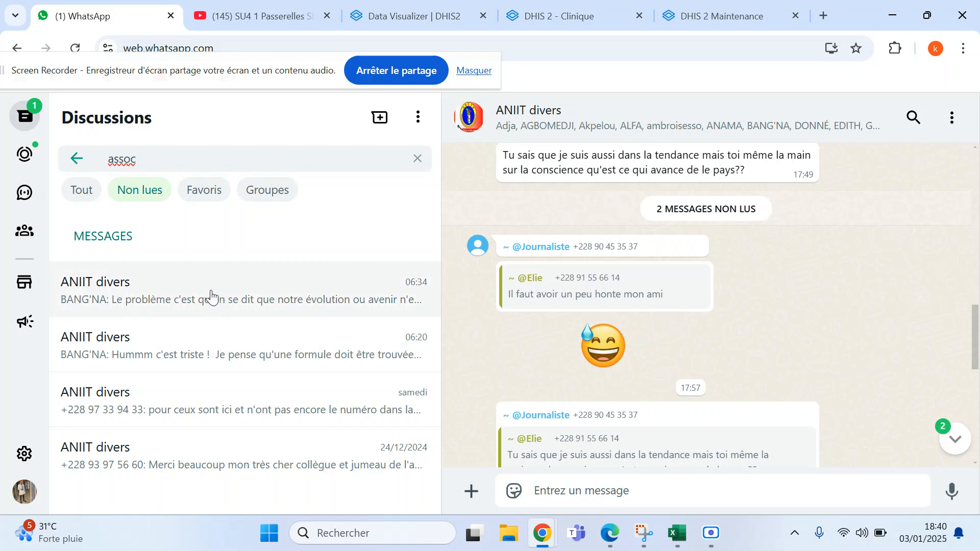
{"action": "type", "text": "ia"}
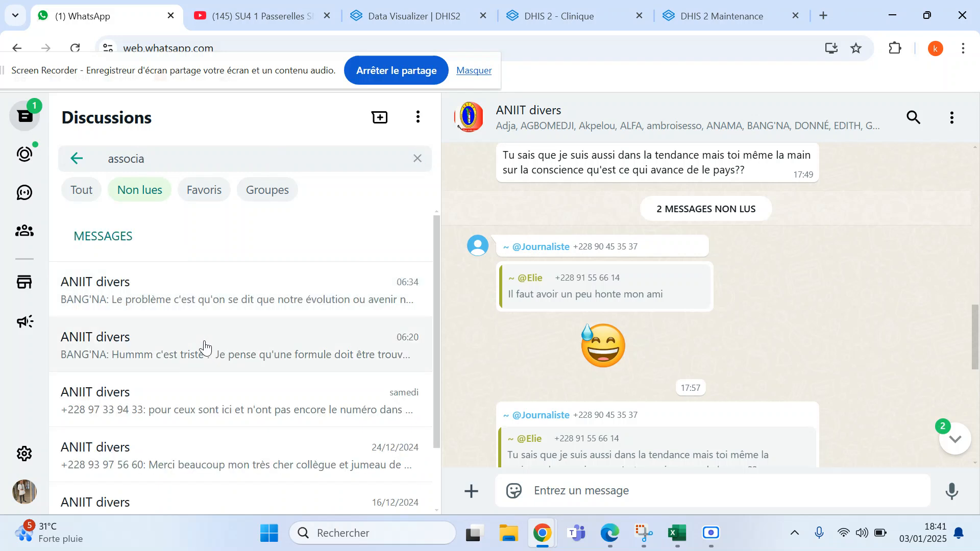
{"action": "scroll", "coordinate": [207, 360], "scroll_direction": "down", "scroll_amount": 1}
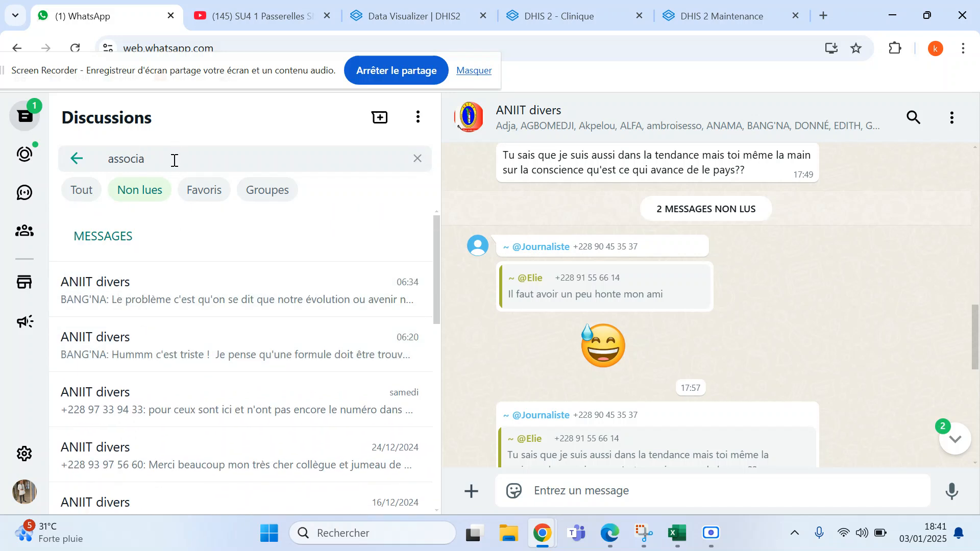
- Replace the search text for the unread discussions with "assicia"
{"action": "key", "text": "BackSpace"}
{"action": "key", "text": "BackSpace"}
{"action": "key", "text": "BackSpace"}
{"action": "key", "text": "BackSpace"}
{"action": "key", "text": "BackSpace"}
{"action": "key", "text": "BackSpace"}
{"action": "key", "text": "BackSpace"}
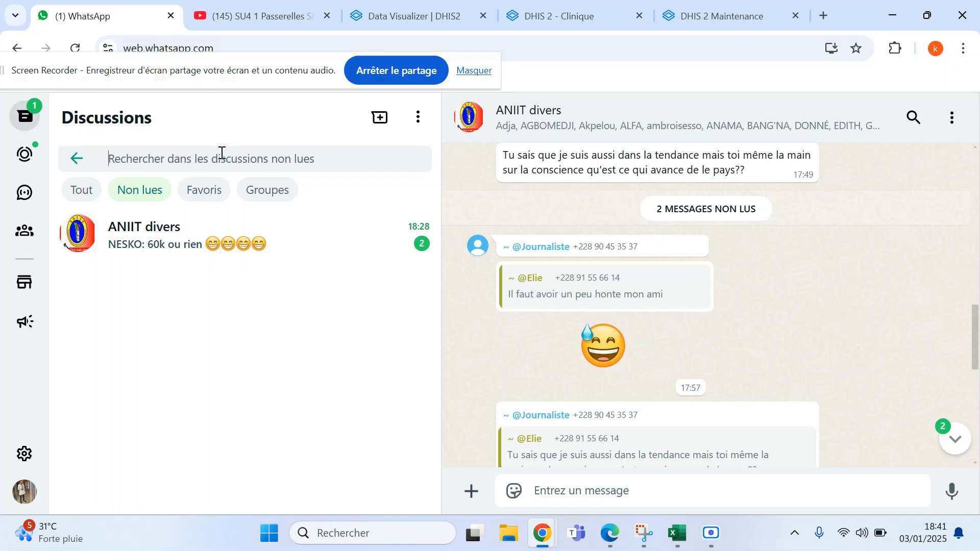
{"action": "type", "text": "assic"}
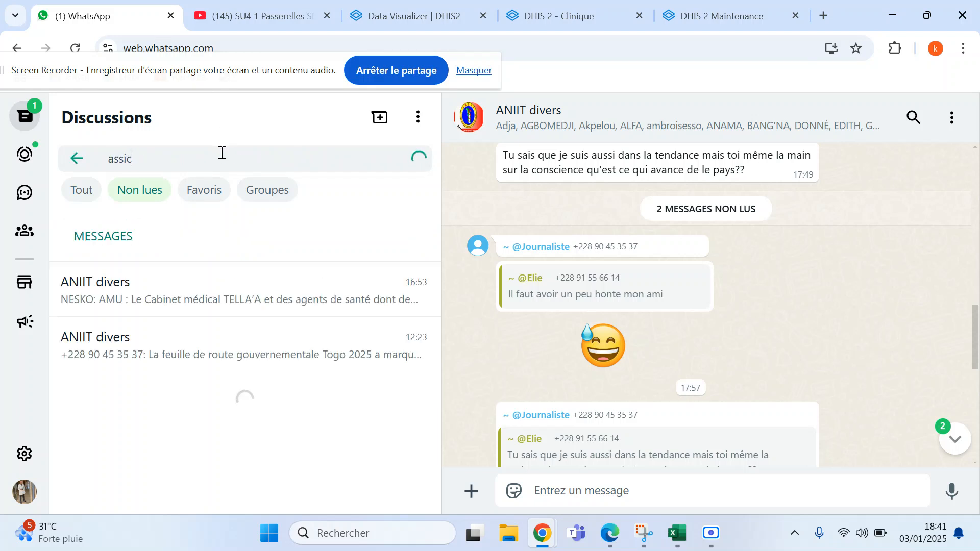
{"action": "type", "text": "ia"}
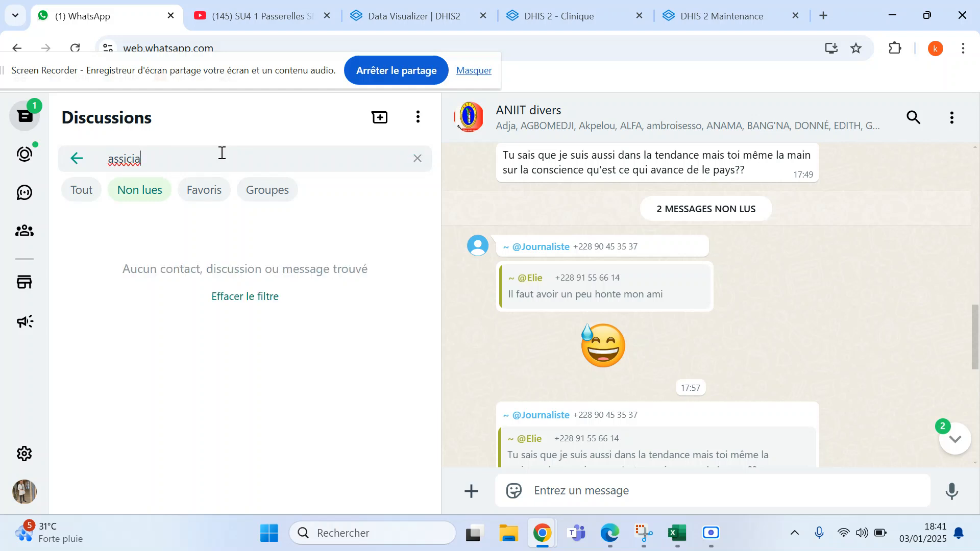
- Search all WhatsApp discussions for "ass" and open the ASSOCIATION SANTÉ NUMÉRIQUE group
{"action": "left_click", "coordinate": [80, 193]}
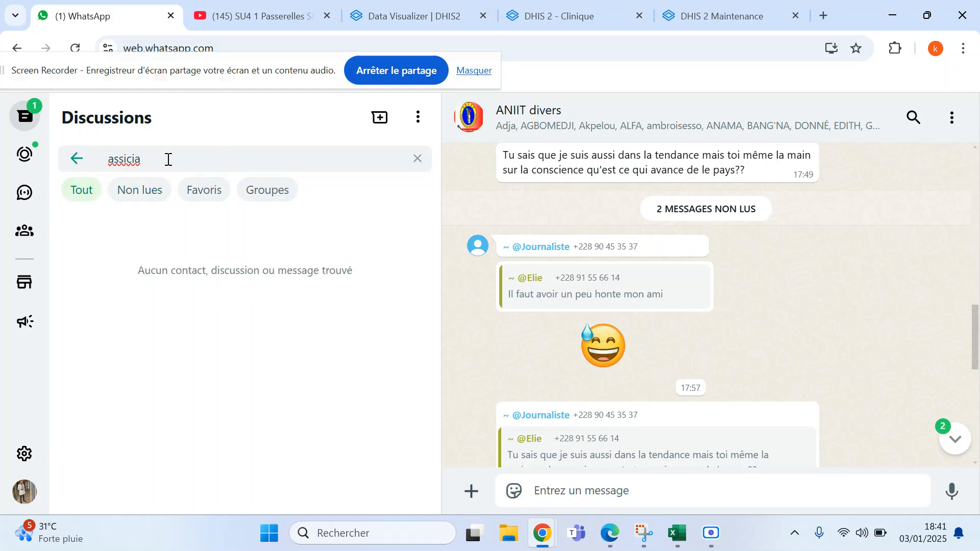
{"action": "left_click", "coordinate": [77, 164]}
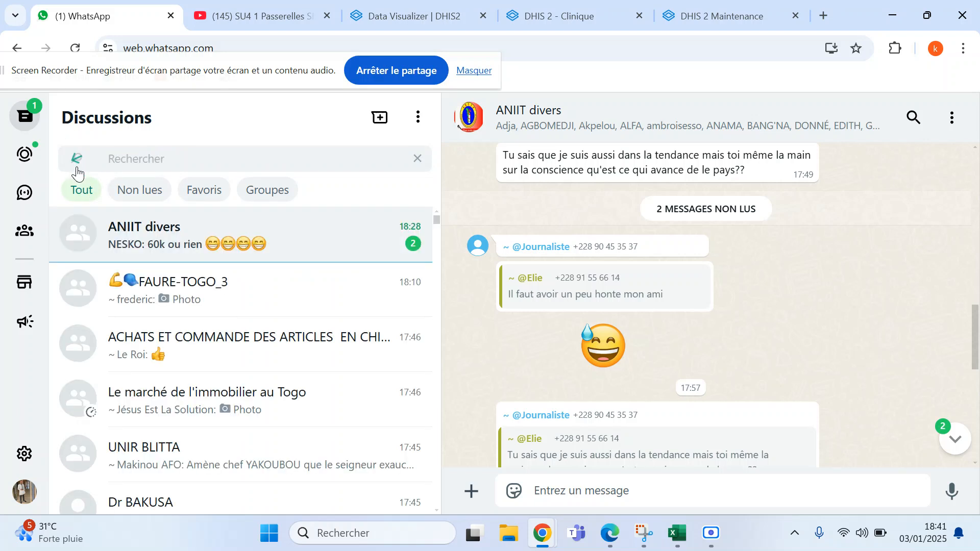
{"action": "left_click", "coordinate": [128, 157]}
{"action": "type", "text": "ass"}
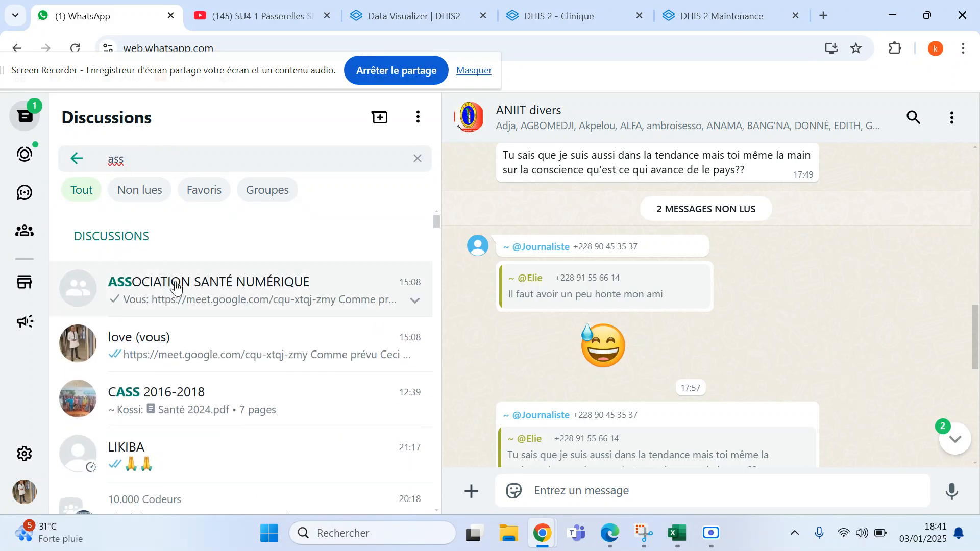
{"action": "left_click", "coordinate": [176, 289]}
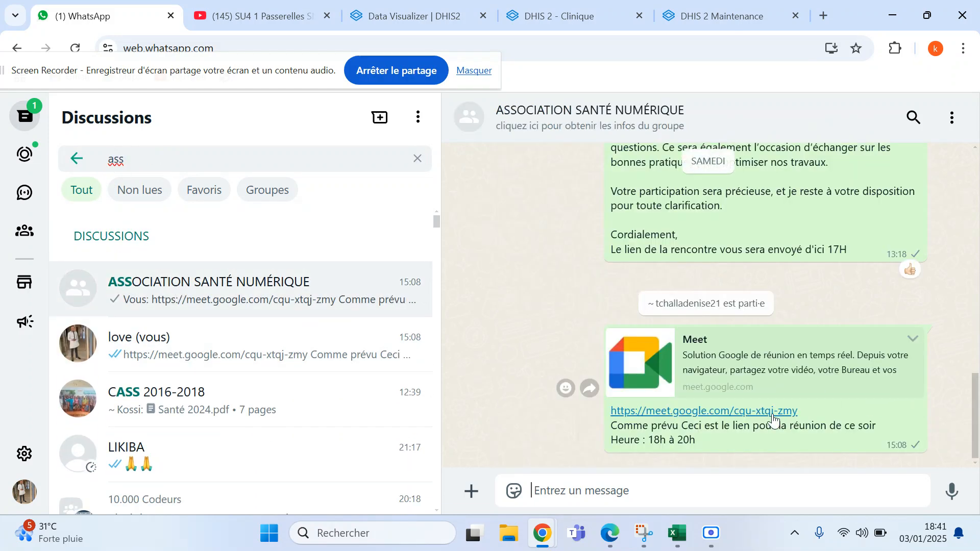
- Rejoin the Google Meet call from the link in the group with microphone and camera off, and unmute the microphone once inside
{"action": "left_click", "coordinate": [704, 411]}
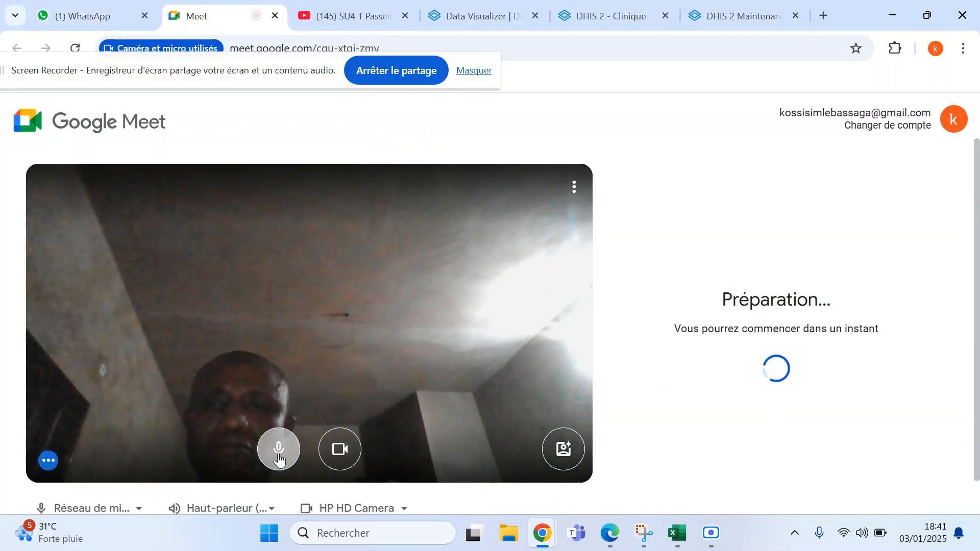
{"action": "left_click", "coordinate": [282, 455]}
{"action": "left_click", "coordinate": [339, 459]}
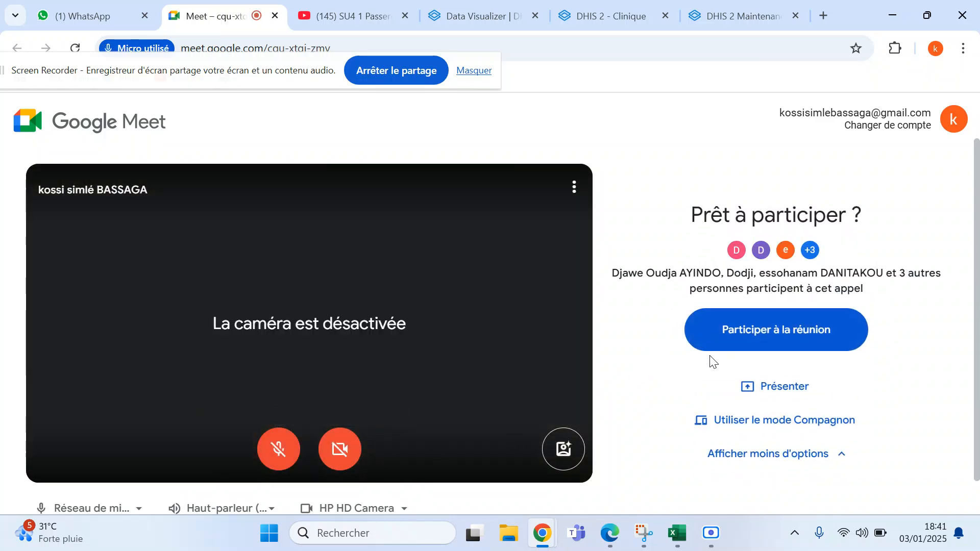
{"action": "left_click", "coordinate": [724, 343]}
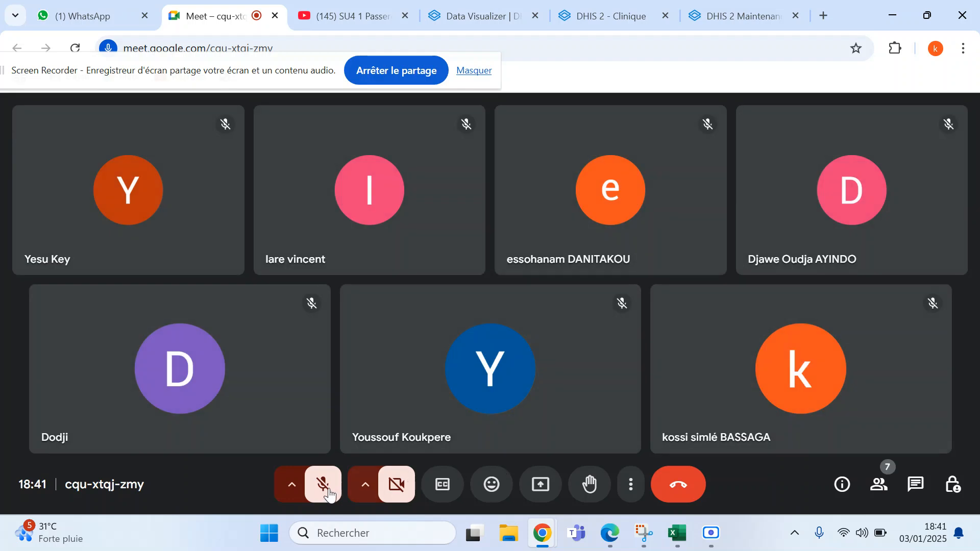
{"action": "left_click", "coordinate": [322, 487]}
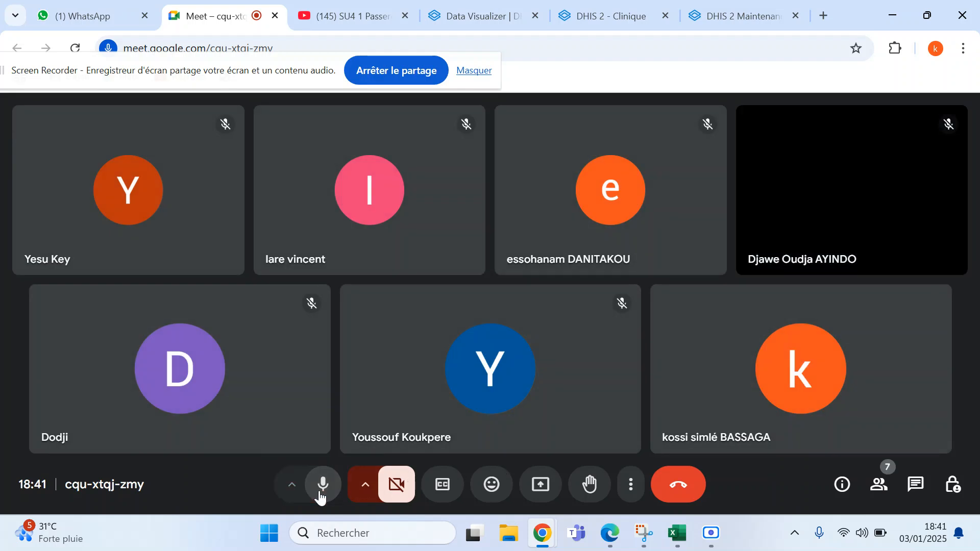
{"action": "mouse_move", "coordinate": [890, 317]}
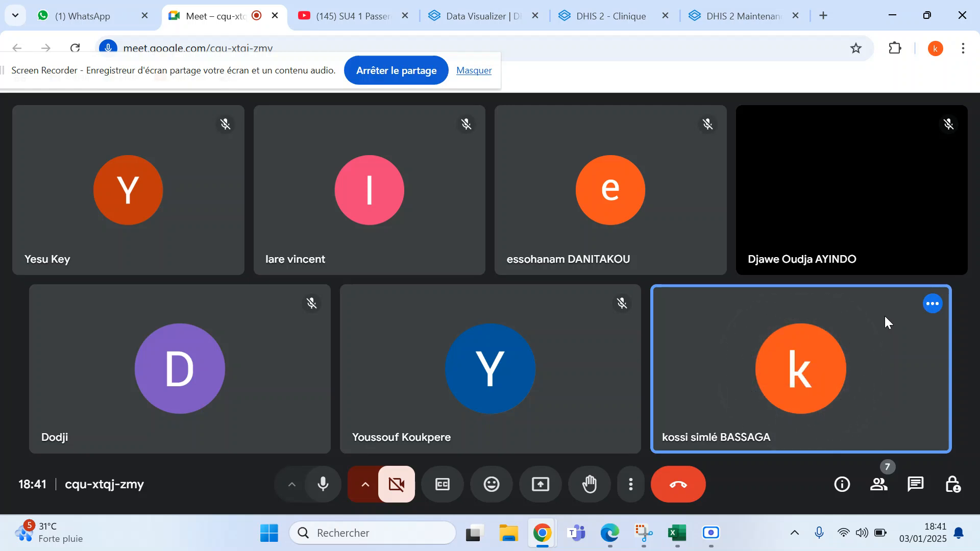
{"action": "mouse_move", "coordinate": [585, 247]}
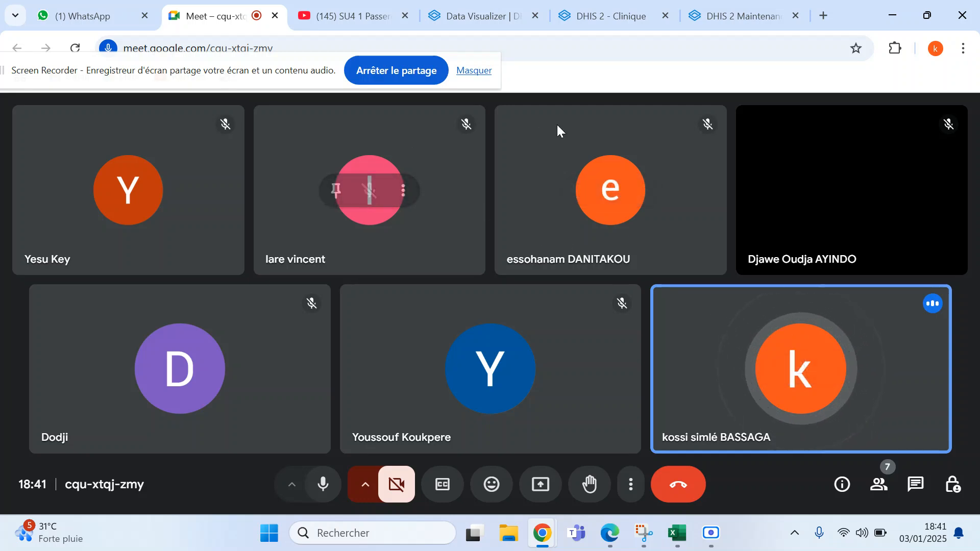
{"action": "mouse_move", "coordinate": [564, 125]}
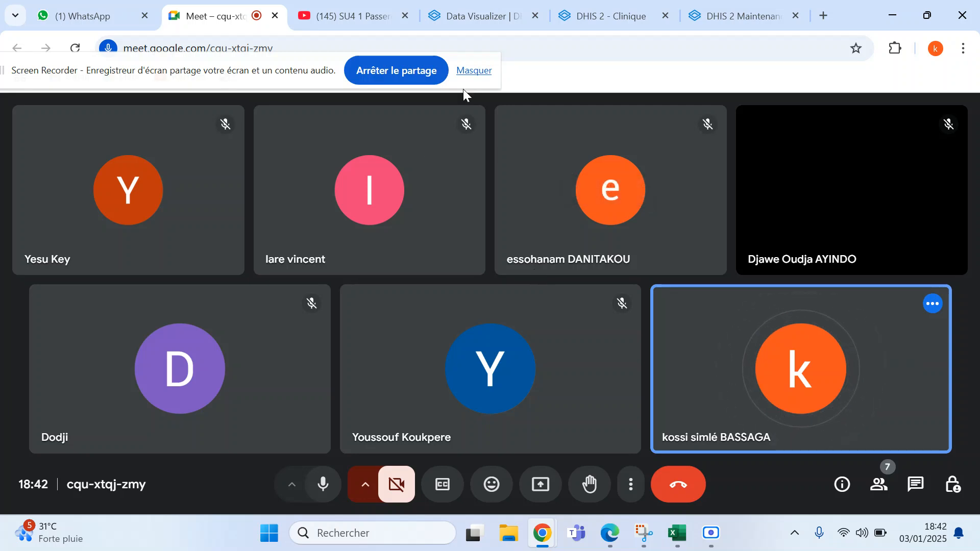
- Present the Data Visualizer | DHIS2 browser tab with its audio in the meeting and switch to that tab
{"action": "left_click", "coordinate": [541, 485]}
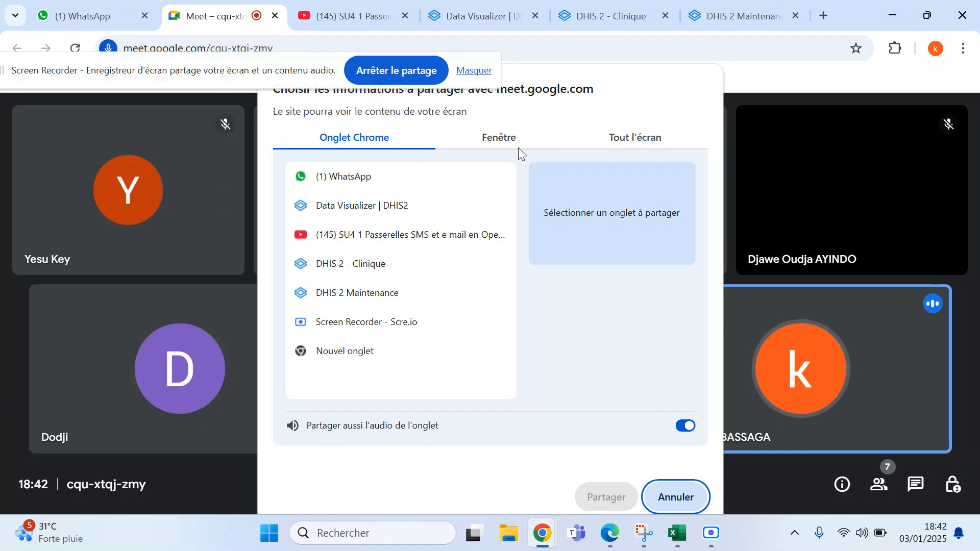
{"action": "left_click", "coordinate": [614, 139]}
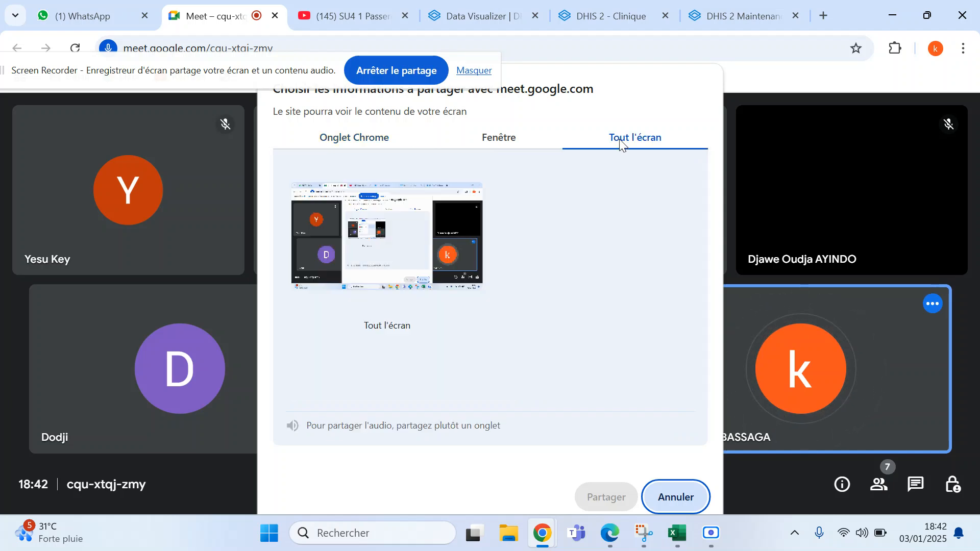
{"action": "left_click", "coordinate": [353, 247]}
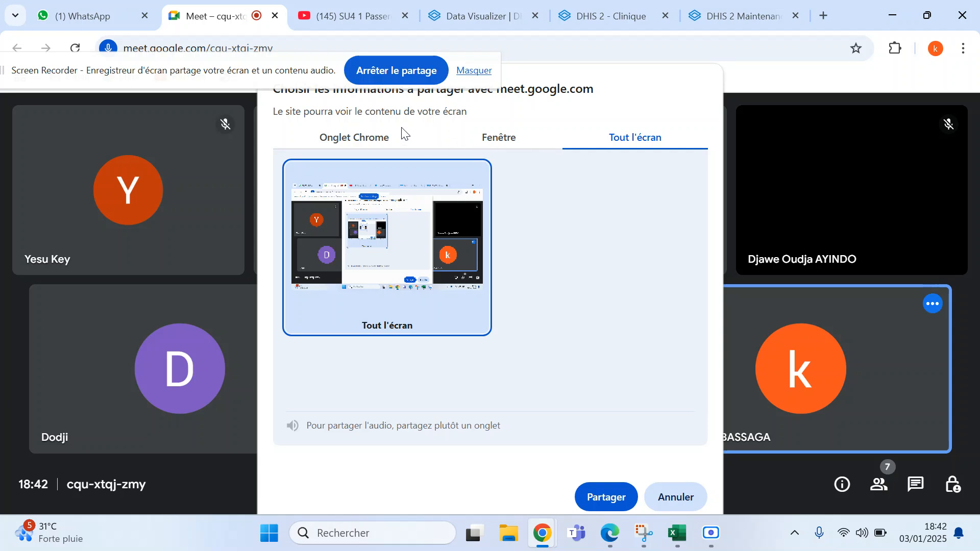
{"action": "left_click", "coordinate": [387, 137]}
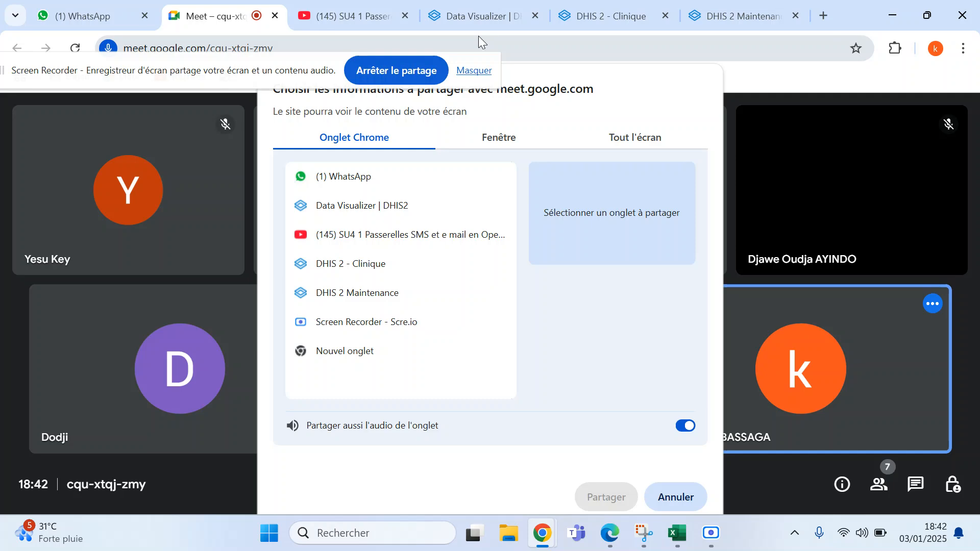
{"action": "left_click", "coordinate": [388, 208]}
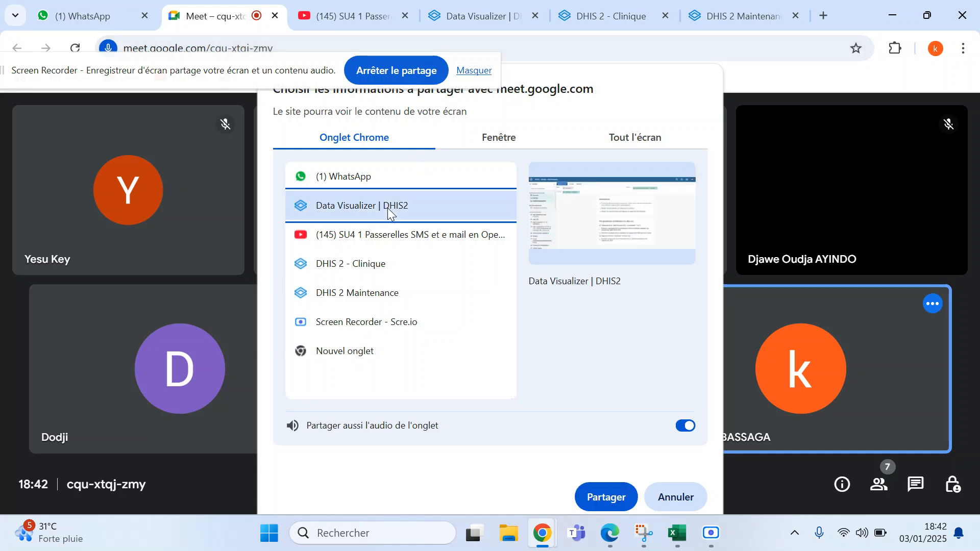
{"action": "left_click", "coordinate": [600, 495]}
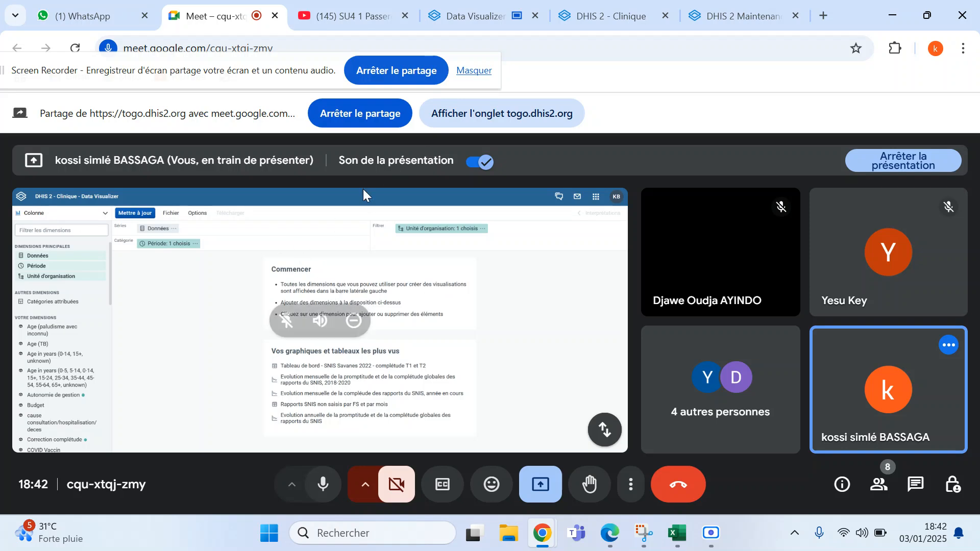
{"action": "left_click", "coordinate": [470, 15]}
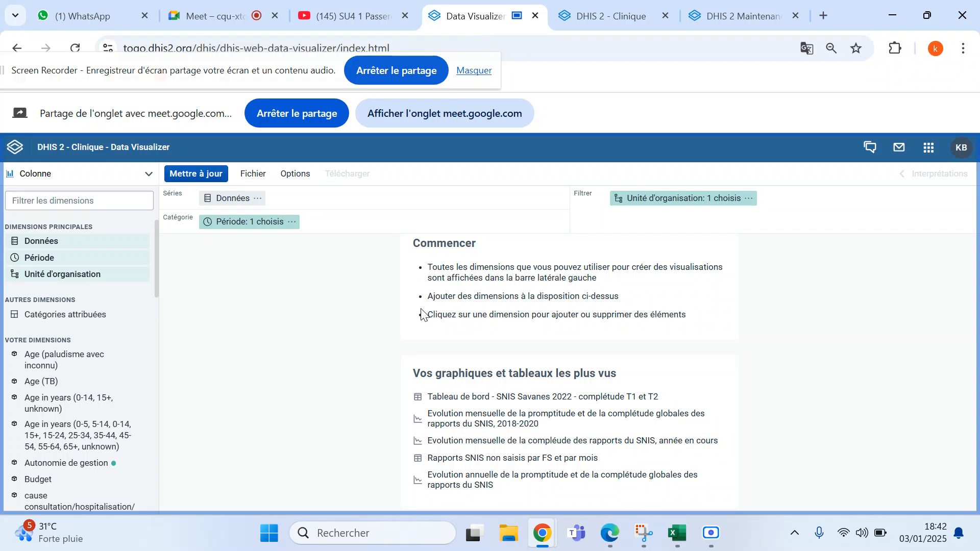
- Open the Données dimension selection and search the data items for "Nombre de malade nou"
{"action": "left_click", "coordinate": [233, 200]}
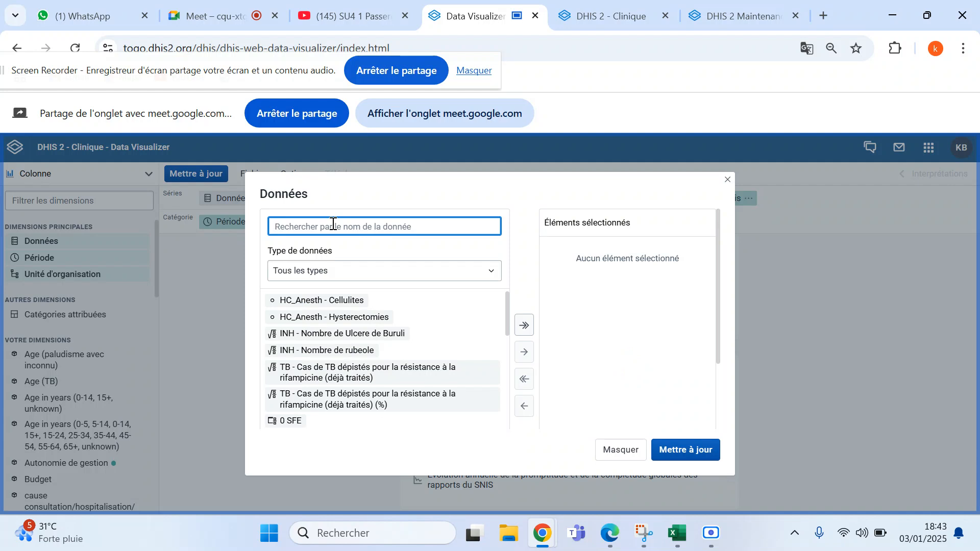
{"action": "type", "text": "a"}
{"action": "key", "text": "BackSpace"}
{"action": "type", "text": "Nom"}
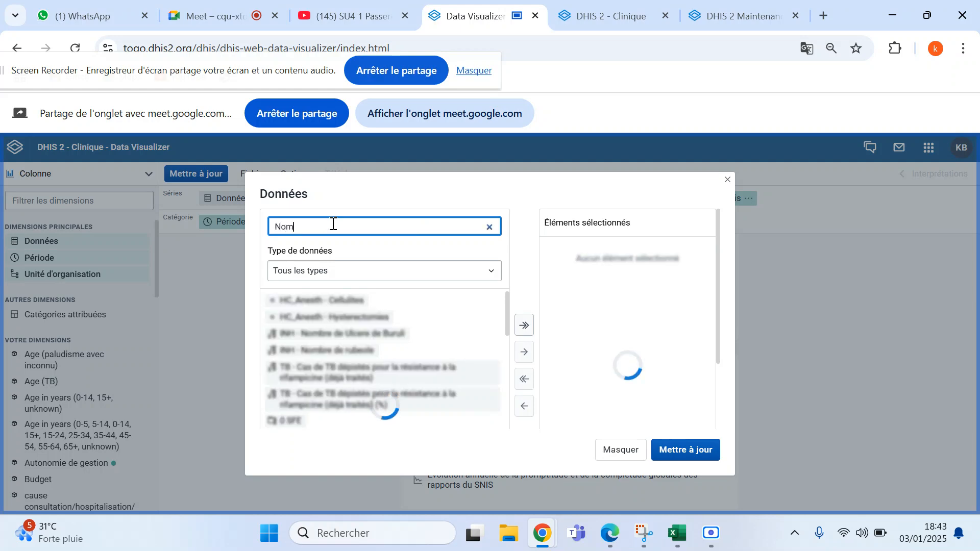
{"action": "type", "text": "bre de"}
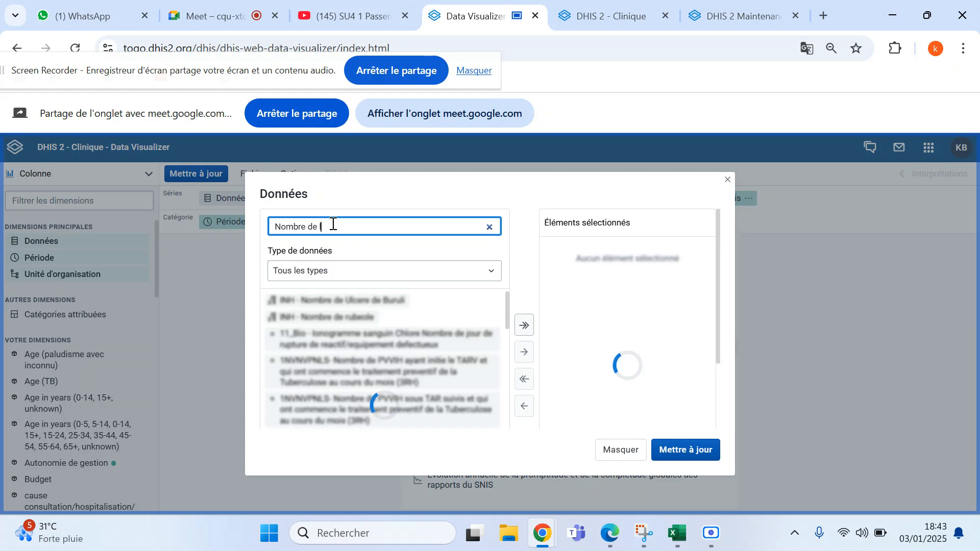
{"action": "type", "text": " ma"}
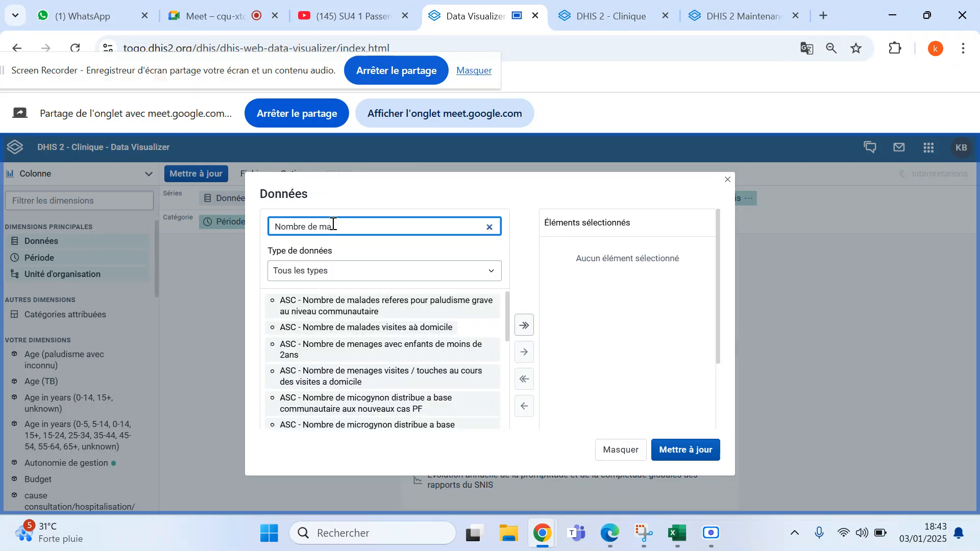
{"action": "type", "text": "lade n"}
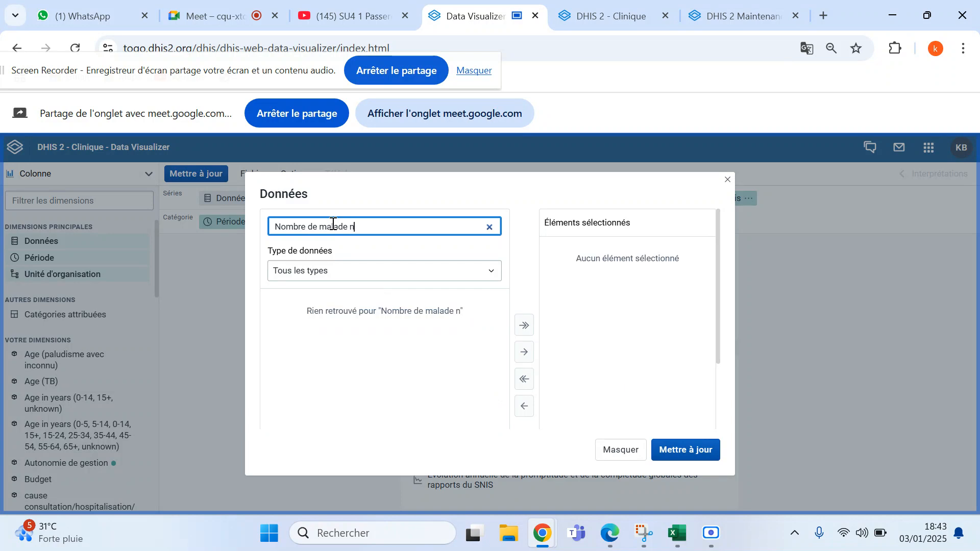
{"action": "type", "text": "ou"}
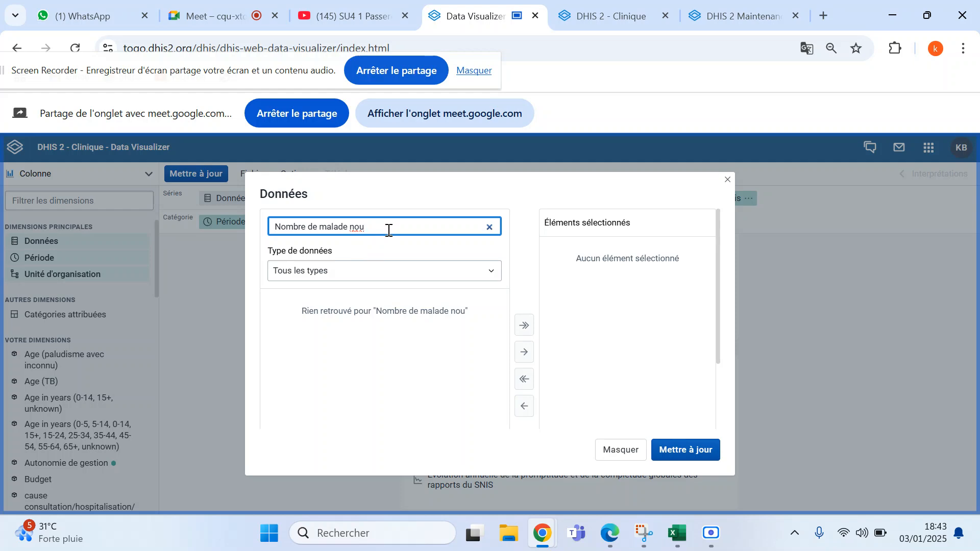
- Shorten the data item search text to "Nombr"
{"action": "key", "text": "BackSpace"}
{"action": "key", "text": "BackSpace"}
{"action": "key", "text": "BackSpace"}
{"action": "key", "text": "BackSpace"}
{"action": "key", "text": "BackSpace"}
{"action": "key", "text": "BackSpace"}
{"action": "key", "text": "BackSpace"}
{"action": "key", "text": "BackSpace"}
{"action": "key", "text": "BackSpace"}
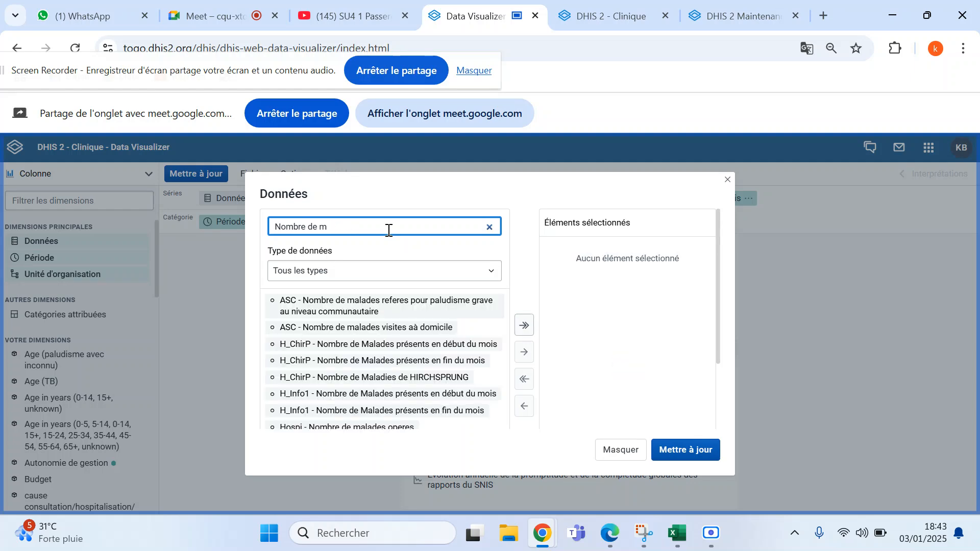
{"action": "key", "text": "BackSpace"}
{"action": "key", "text": "BackSpace"}
{"action": "key", "text": "BackSpace"}
{"action": "key", "text": "BackSpace"}
{"action": "key", "text": "BackSpace"}
{"action": "key", "text": "BackSpace"}
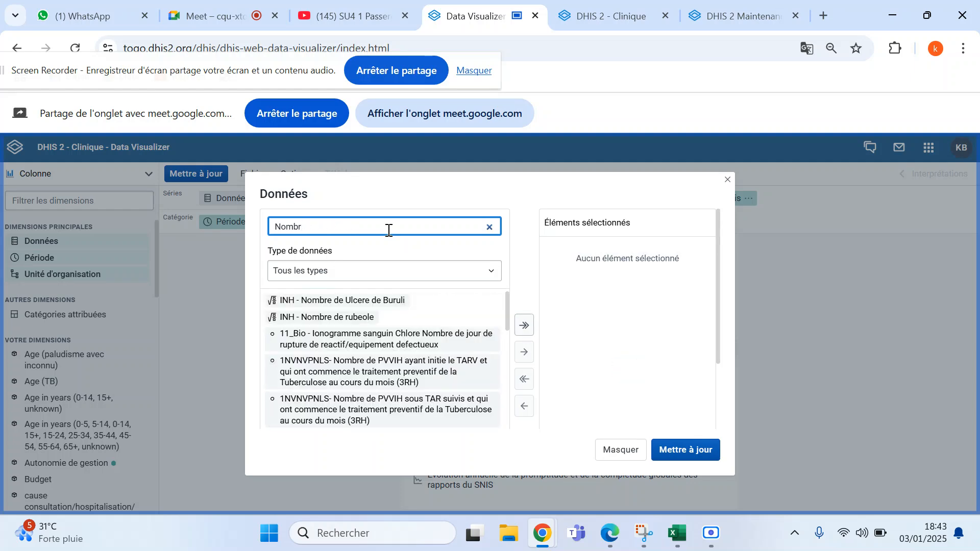
- Duplicate the Data Visualizer browser tab and open the Saisie de données app in the copy
{"action": "right_click", "coordinate": [477, 17]}
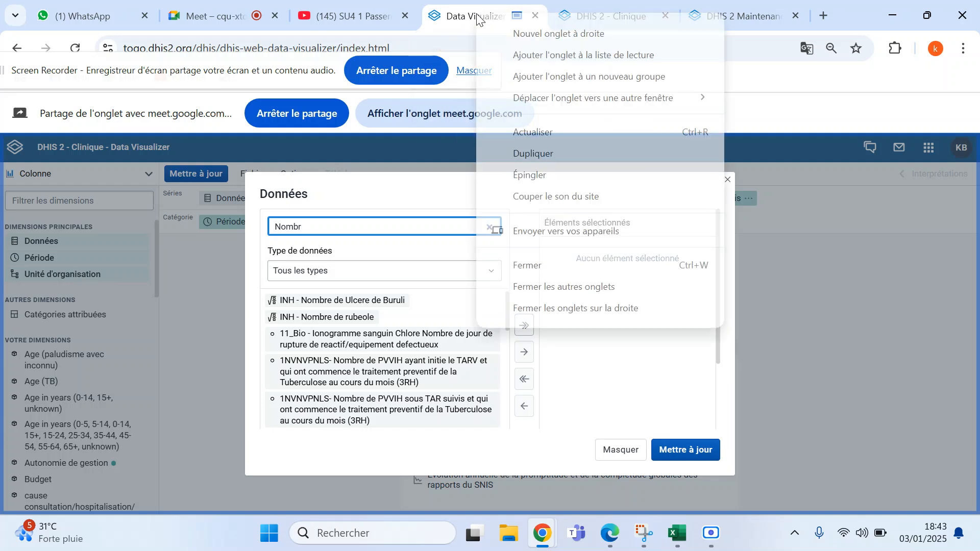
{"action": "left_click", "coordinate": [539, 160]}
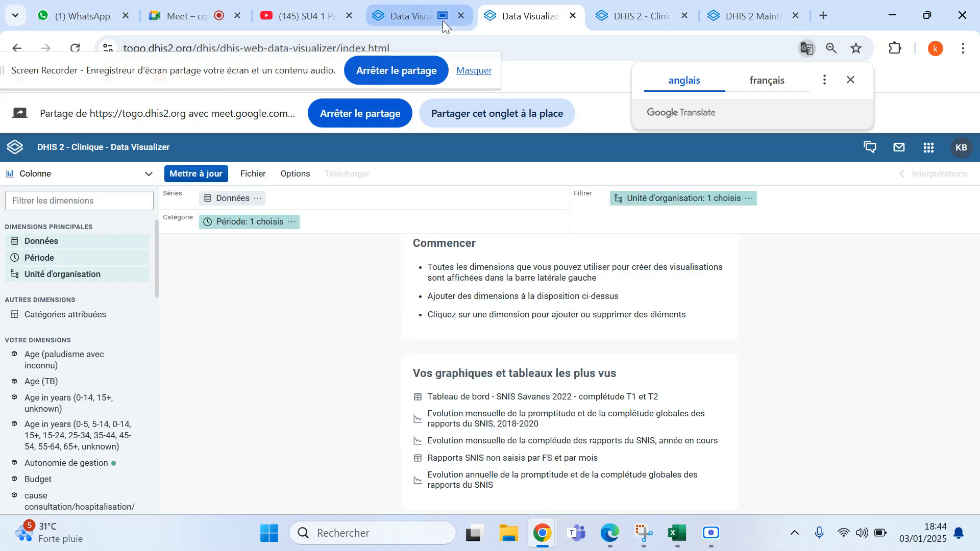
{"action": "left_click", "coordinate": [413, 12]}
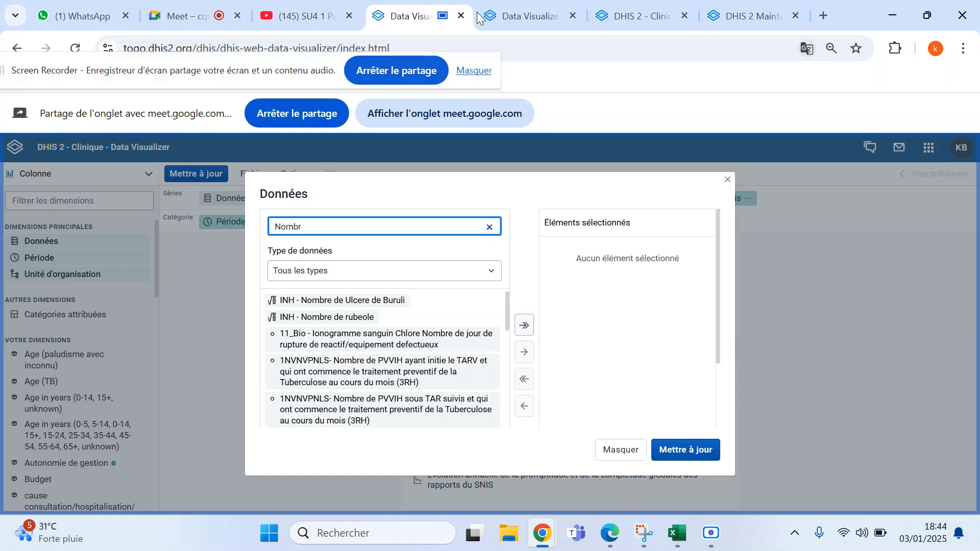
{"action": "left_click", "coordinate": [536, 14]}
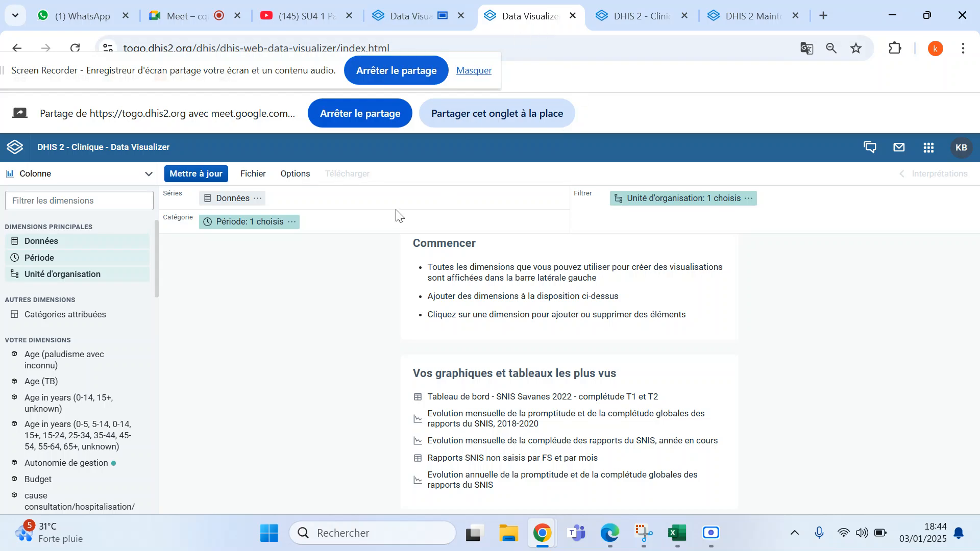
{"action": "left_click", "coordinate": [928, 149]}
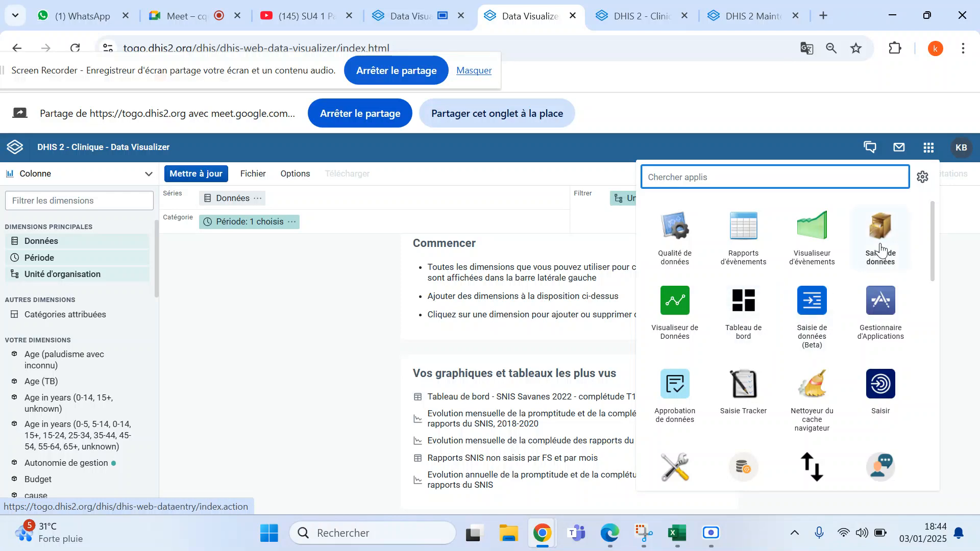
{"action": "left_click", "coordinate": [880, 241]}
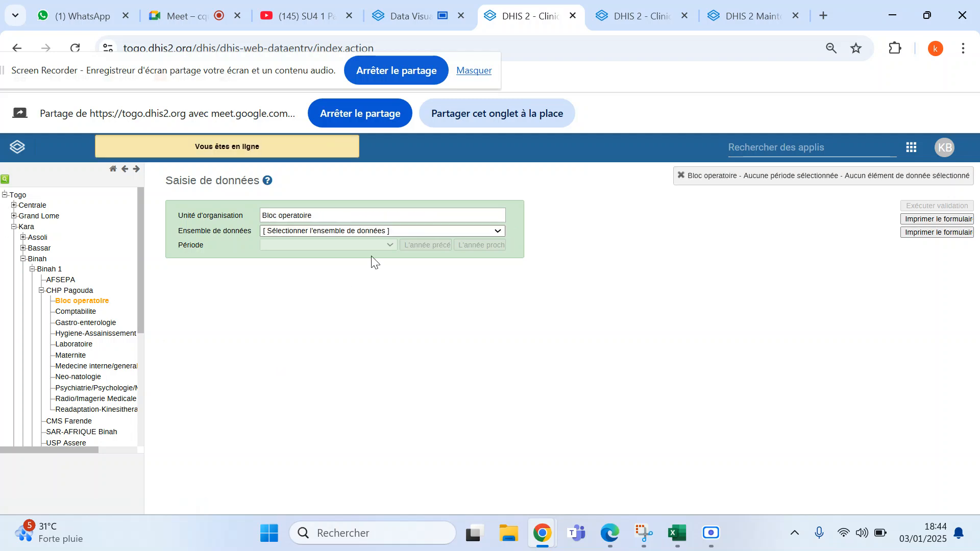
- Load the RMA hopitaux - Chirurgie Générale et digestive Nouveau data set of Bloc operatoire for Décembre 2024
{"action": "left_click", "coordinate": [502, 231]}
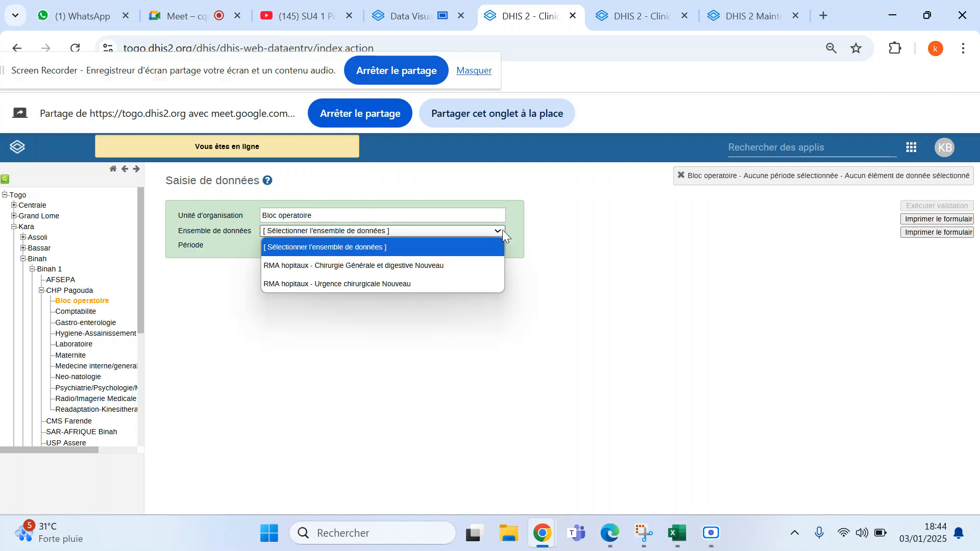
{"action": "left_click", "coordinate": [372, 268]}
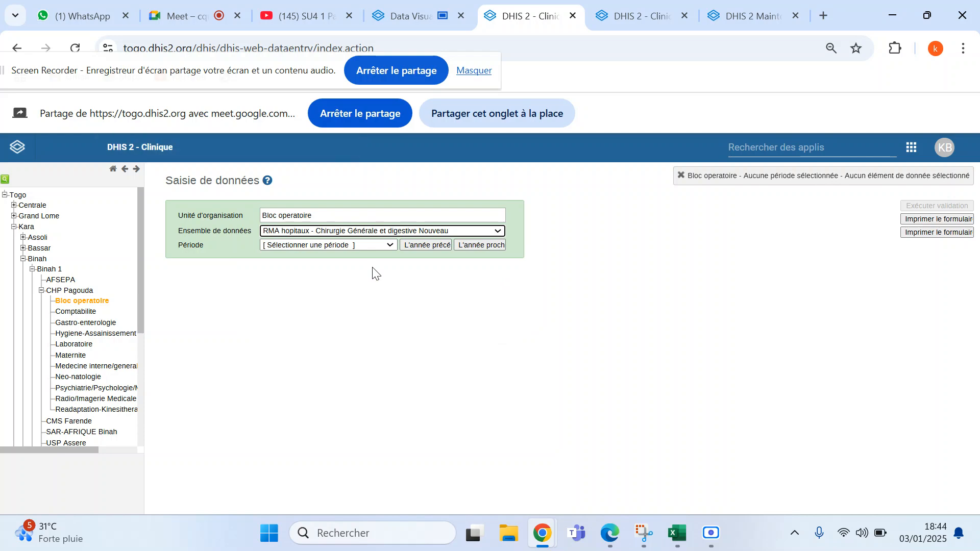
{"action": "left_click", "coordinate": [390, 246]}
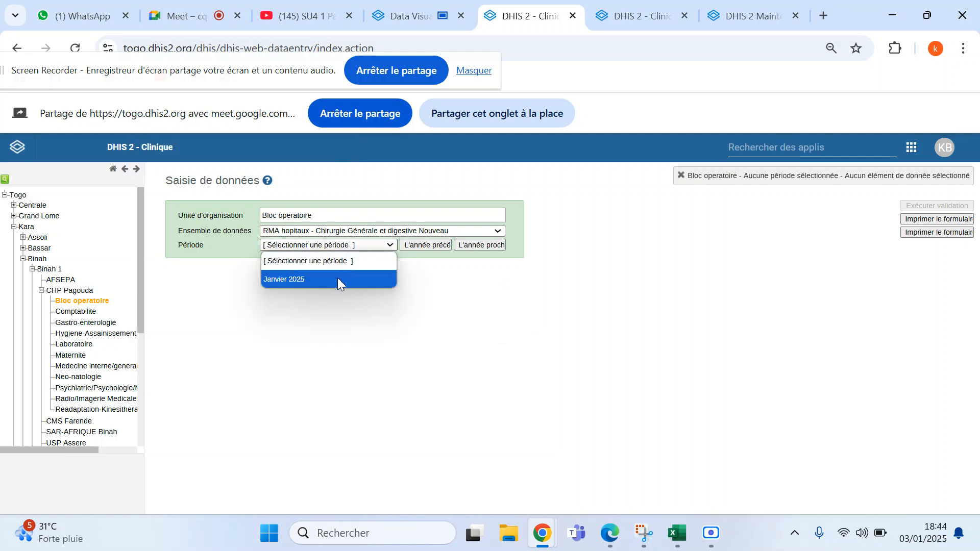
{"action": "left_click", "coordinate": [432, 245]}
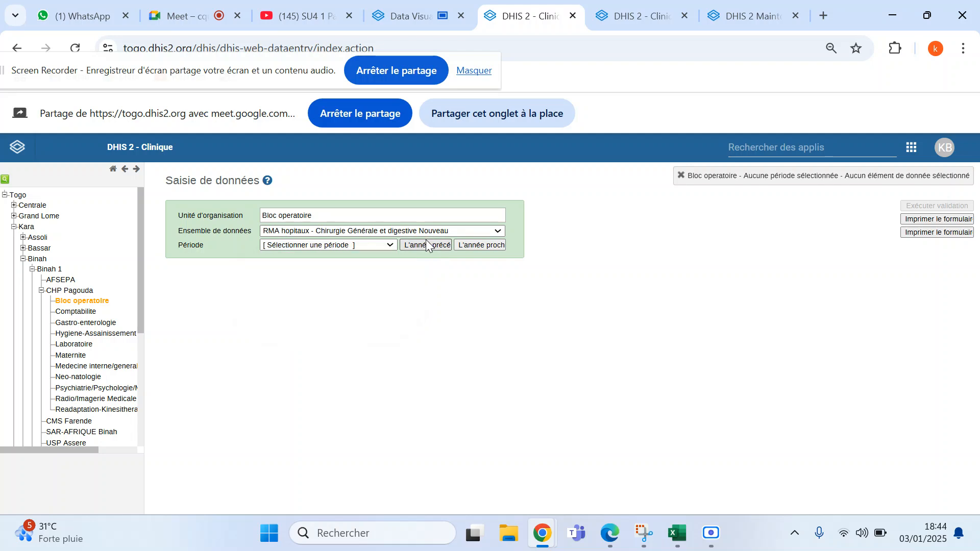
{"action": "left_click", "coordinate": [384, 244]}
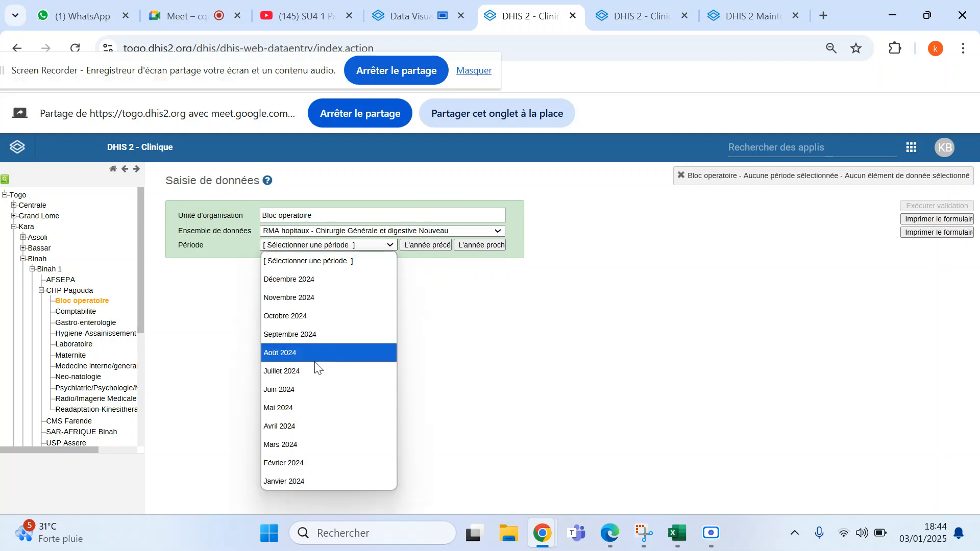
{"action": "left_click", "coordinate": [305, 287]}
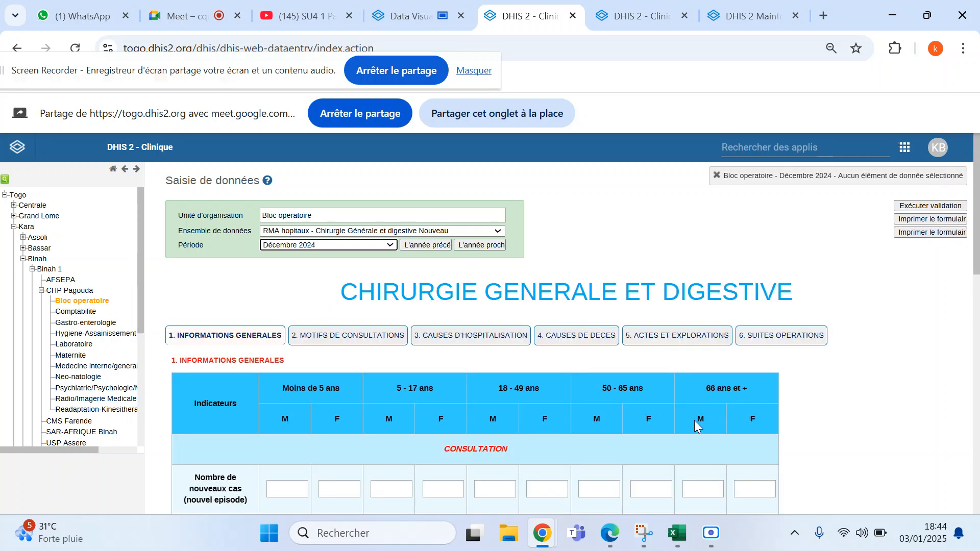
- Copy the words "Nombre de nouveaux cas" from the first indicator under CONSULTATION in the form
{"action": "left_click_drag", "start_coordinate": [696, 419], "coordinate": [773, 405]}
{"action": "left_click_drag", "start_coordinate": [977, 245], "coordinate": [977, 327]}
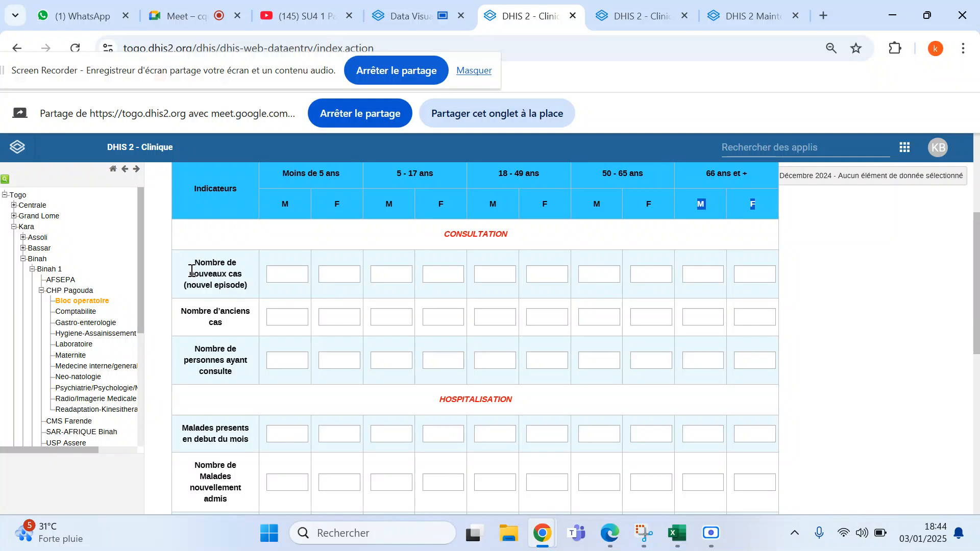
{"action": "mouse_move", "coordinate": [190, 274]}
{"action": "left_mouse_down"}
{"action": "mouse_move", "coordinate": [218, 276]}
{"action": "mouse_move", "coordinate": [207, 273]}
{"action": "left_mouse_up"}
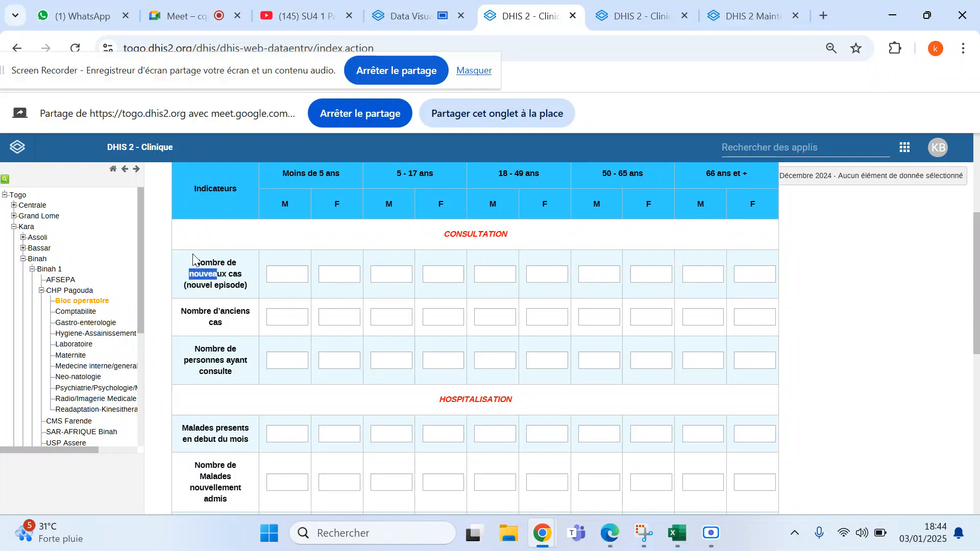
{"action": "left_click", "coordinate": [196, 263]}
{"action": "left_click_drag", "start_coordinate": [196, 263], "coordinate": [250, 278]}
{"action": "key", "text": "ctrl+c"}
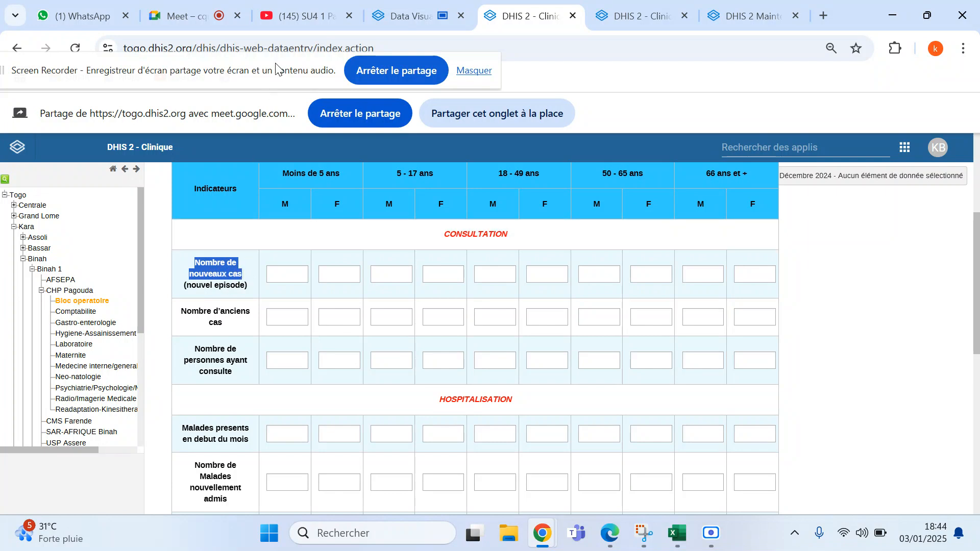
- Return to the Data Visualizer browser tab, search the data items for the copied "Nombre de nouveaux cas" and review the matches
{"action": "left_click", "coordinate": [418, 11]}
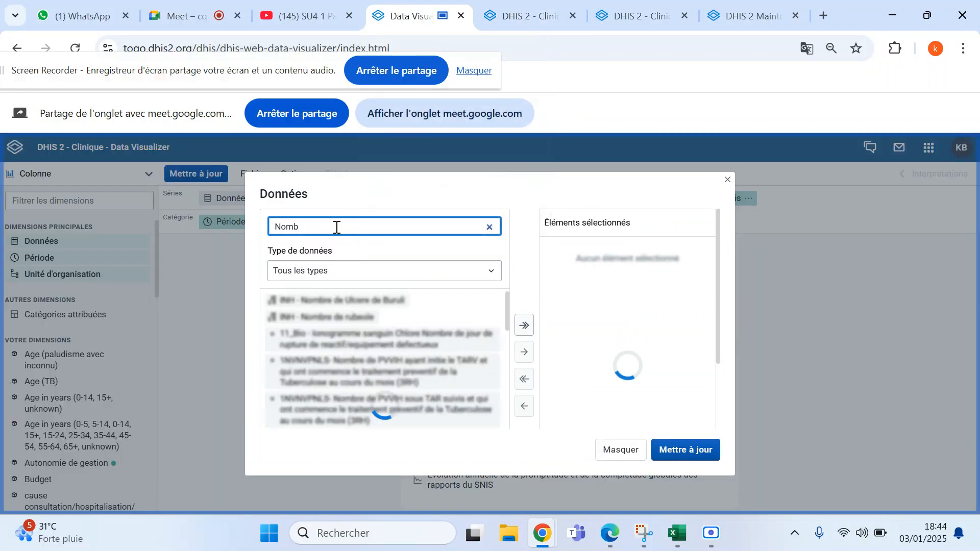
{"action": "key", "text": "BackSpace"}
{"action": "key", "text": "BackSpace"}
{"action": "key", "text": "BackSpace"}
{"action": "key", "text": "BackSpace"}
{"action": "key", "text": "BackSpace"}
{"action": "key", "text": "ctrl+v"}
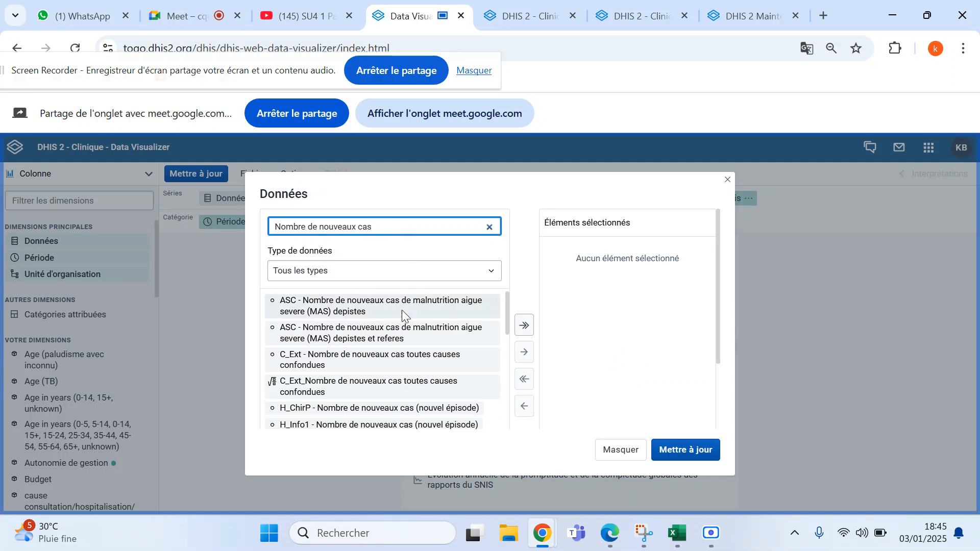
{"action": "scroll", "coordinate": [425, 375], "scroll_direction": "down", "scroll_amount": 2}
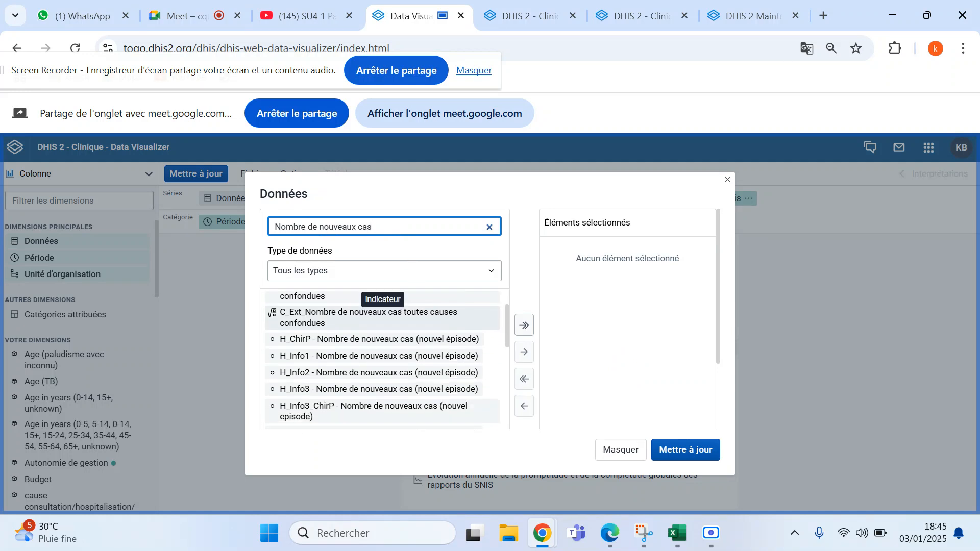
{"action": "scroll", "coordinate": [383, 360], "scroll_direction": "down", "scroll_amount": 1}
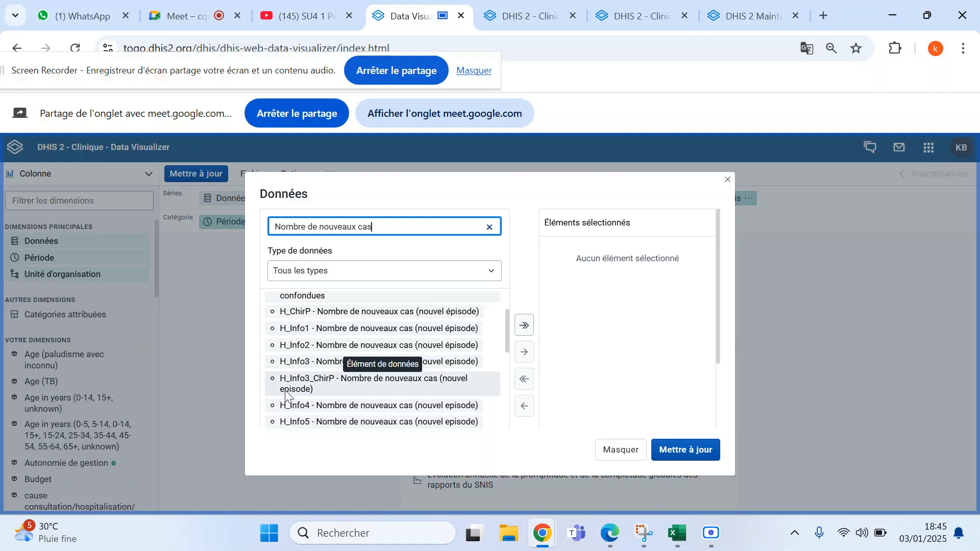
{"action": "scroll", "coordinate": [361, 384], "scroll_direction": "down", "scroll_amount": 1}
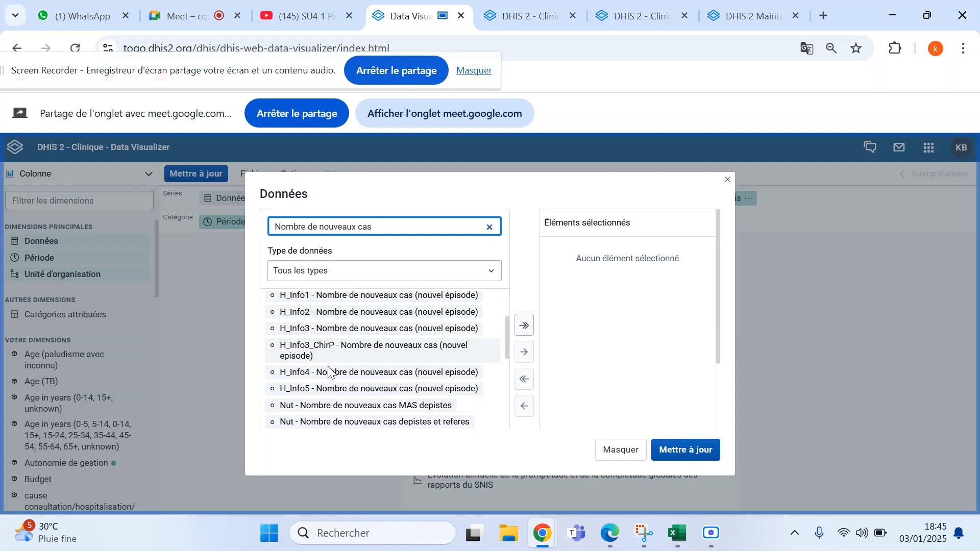
{"action": "scroll", "coordinate": [374, 403], "scroll_direction": "down", "scroll_amount": 1}
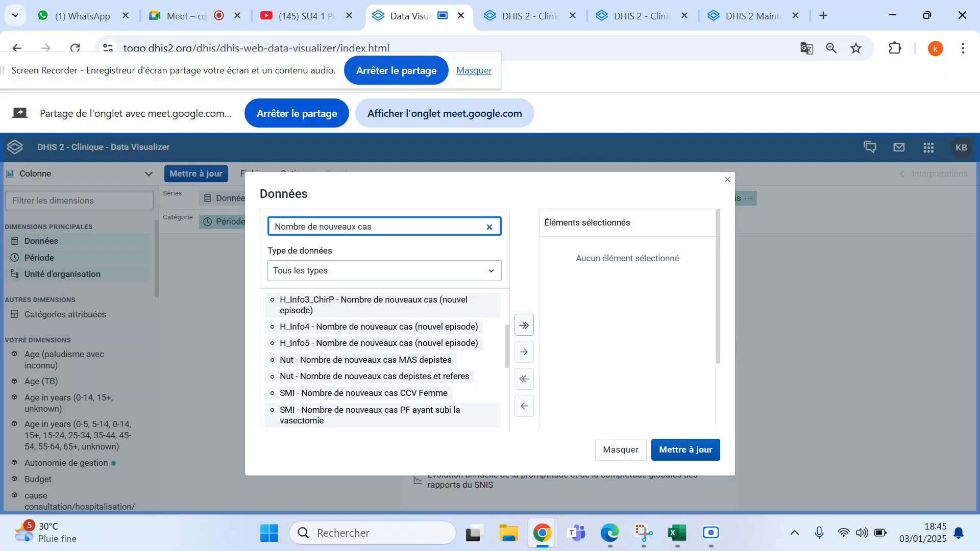
{"action": "scroll", "coordinate": [393, 368], "scroll_direction": "up", "scroll_amount": 5}
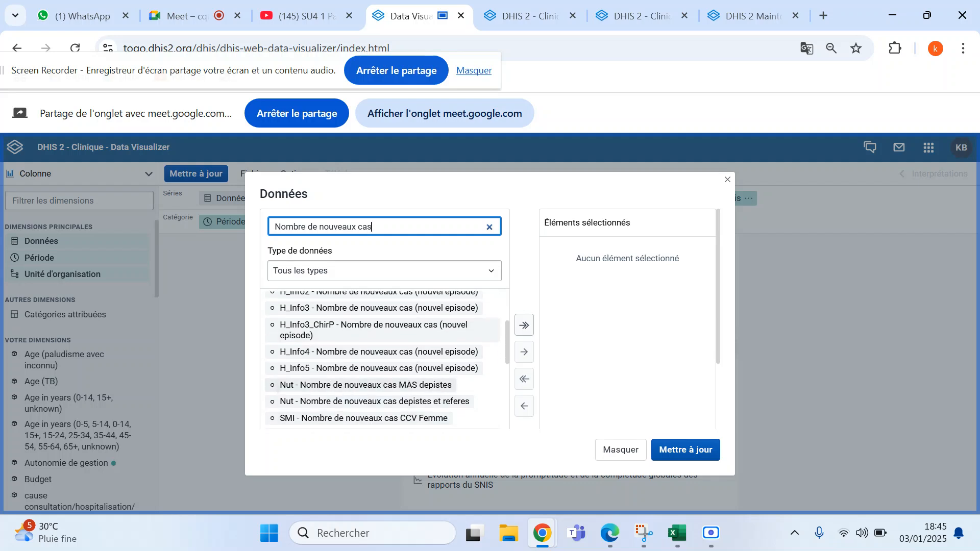
{"action": "scroll", "coordinate": [382, 358], "scroll_direction": "up", "scroll_amount": 1}
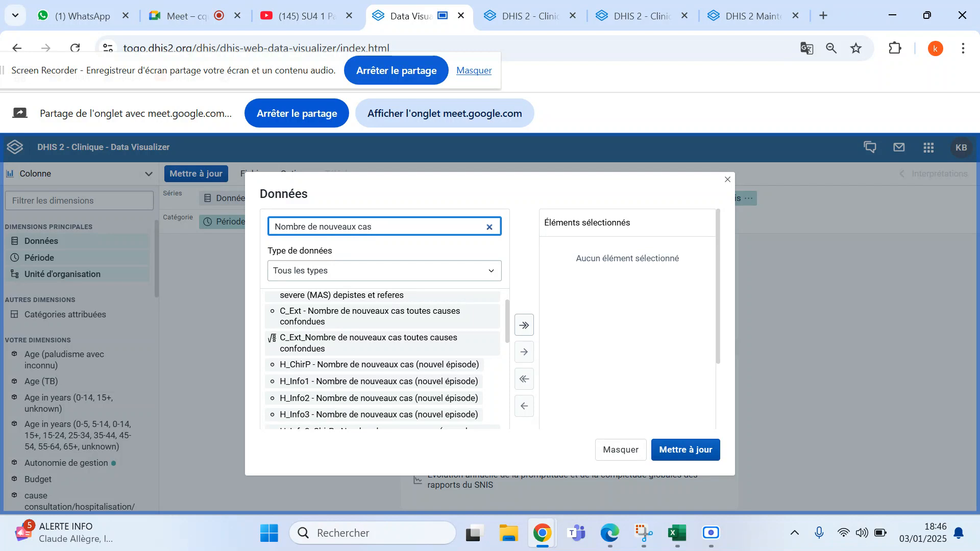
- Replace the data item search with "info1" and add H_Info1 - Malades nouvellement admis to the selected items
{"action": "key", "text": "BackSpace"}
{"action": "key", "text": "BackSpace"}
{"action": "key", "text": "BackSpace"}
{"action": "key", "text": "BackSpace"}
{"action": "key", "text": "BackSpace"}
{"action": "key", "text": "BackSpace"}
{"action": "key", "text": "BackSpace"}
{"action": "key", "text": "BackSpace"}
{"action": "key", "text": "BackSpace"}
{"action": "key", "text": "BackSpace"}
{"action": "key", "text": "BackSpace"}
{"action": "key", "text": "BackSpace"}
{"action": "key", "text": "BackSpace"}
{"action": "key", "text": "BackSpace"}
{"action": "key", "text": "BackSpace"}
{"action": "key", "text": "BackSpace"}
{"action": "key", "text": "BackSpace"}
{"action": "key", "text": "BackSpace"}
{"action": "key", "text": "BackSpace"}
{"action": "key", "text": "BackSpace"}
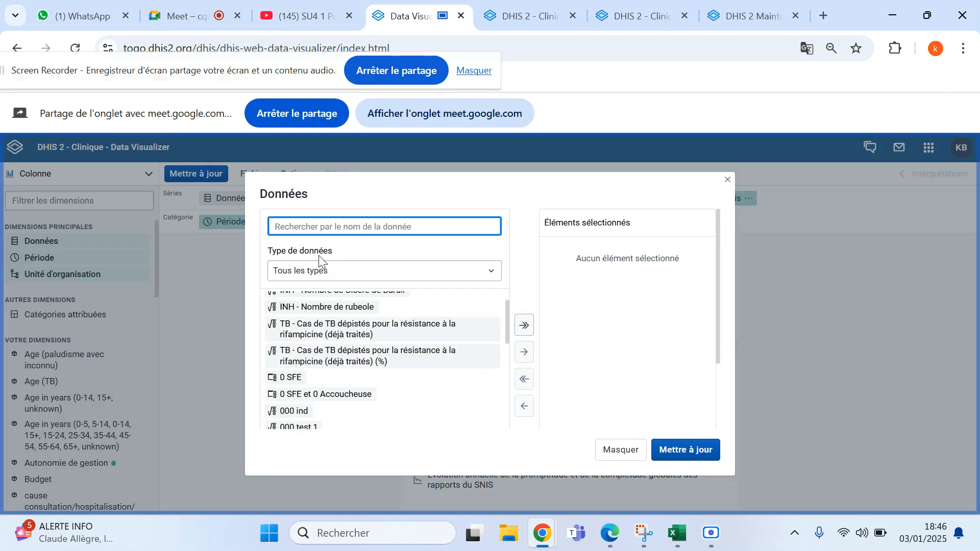
{"action": "type", "text": "info"}
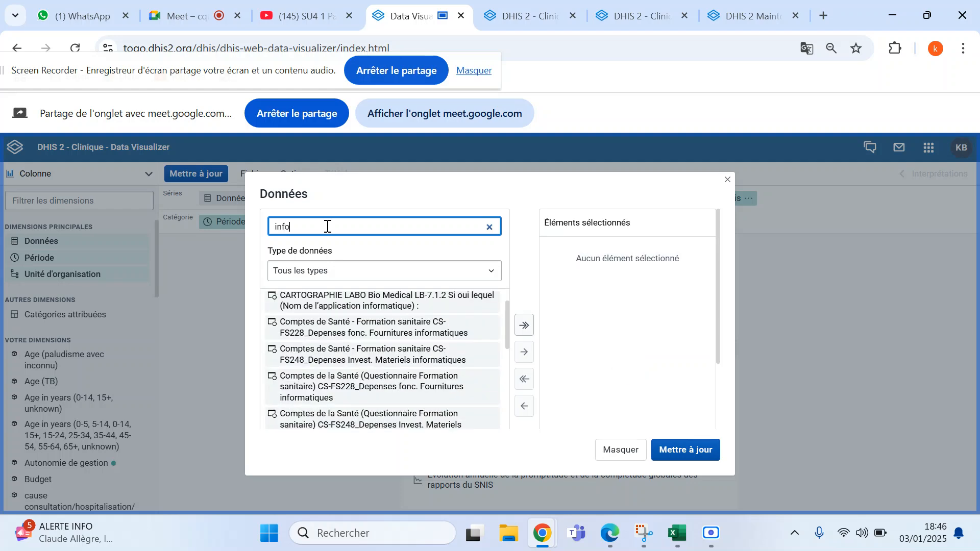
{"action": "type", "text": "&"}
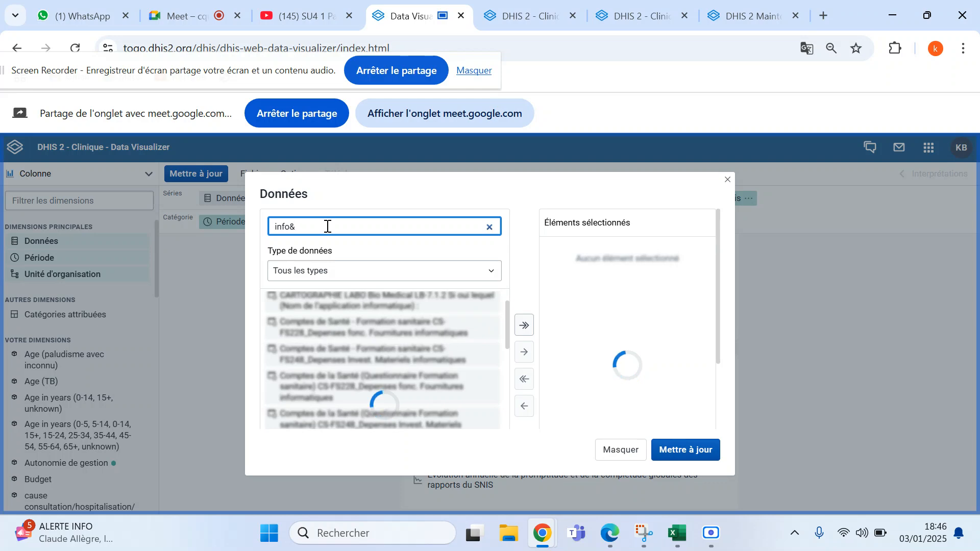
{"action": "key", "text": "BackSpace"}
{"action": "type", "text": "1"}
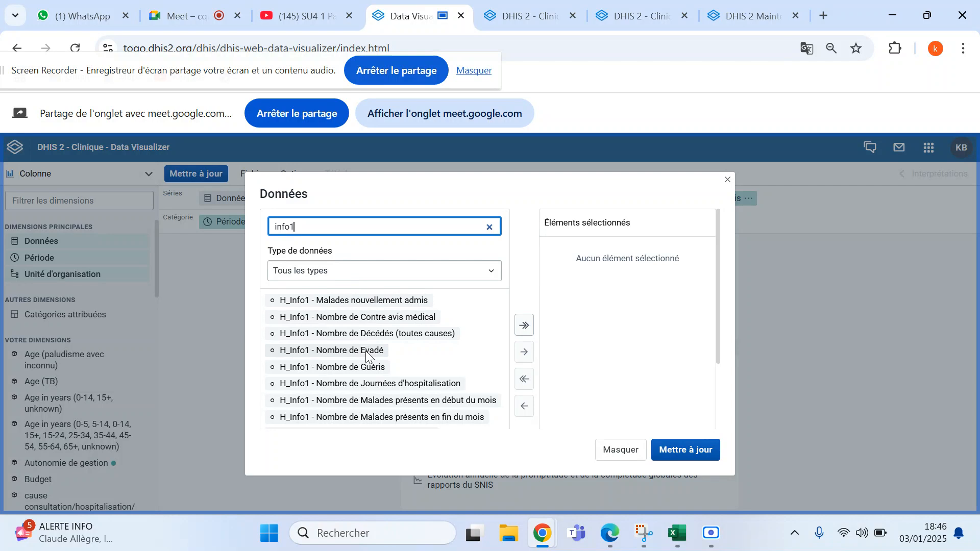
{"action": "scroll", "coordinate": [366, 351], "scroll_direction": "down", "scroll_amount": 2}
{"action": "scroll", "coordinate": [365, 351], "scroll_direction": "up", "scroll_amount": 2}
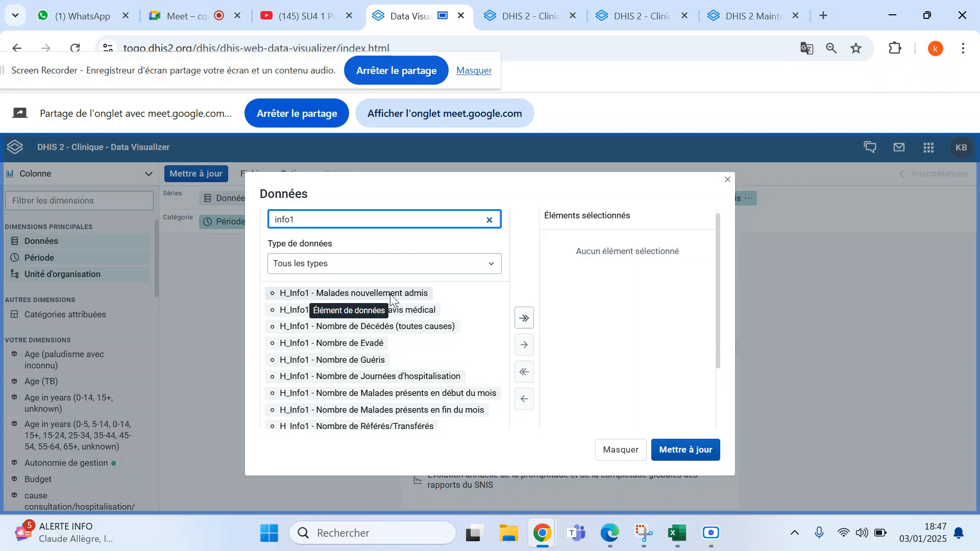
{"action": "double_click", "coordinate": [390, 294]}
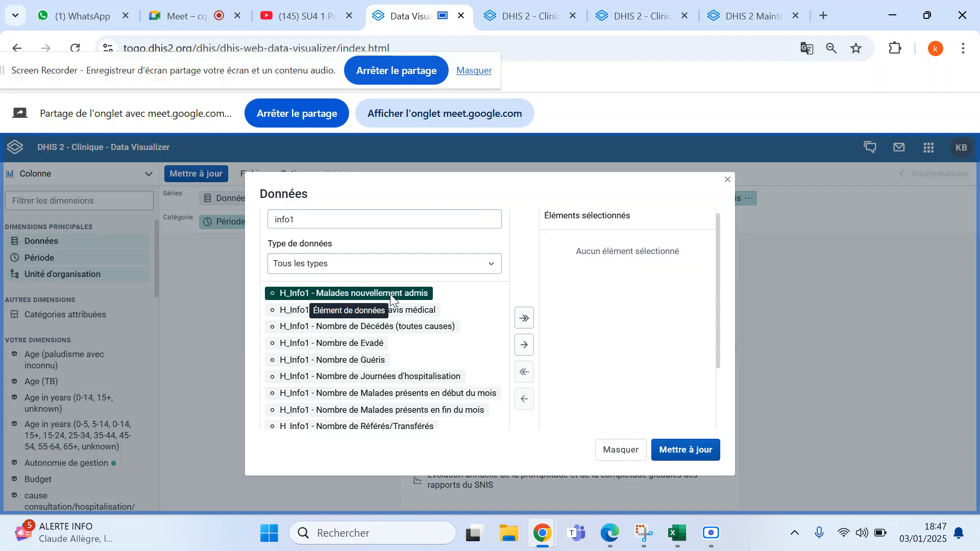
- Change the data item search to "info2" and add H_Info2 - Malades nouvellement admis to the selected items
{"action": "left_click", "coordinate": [316, 215]}
{"action": "key", "text": "BackSpace"}
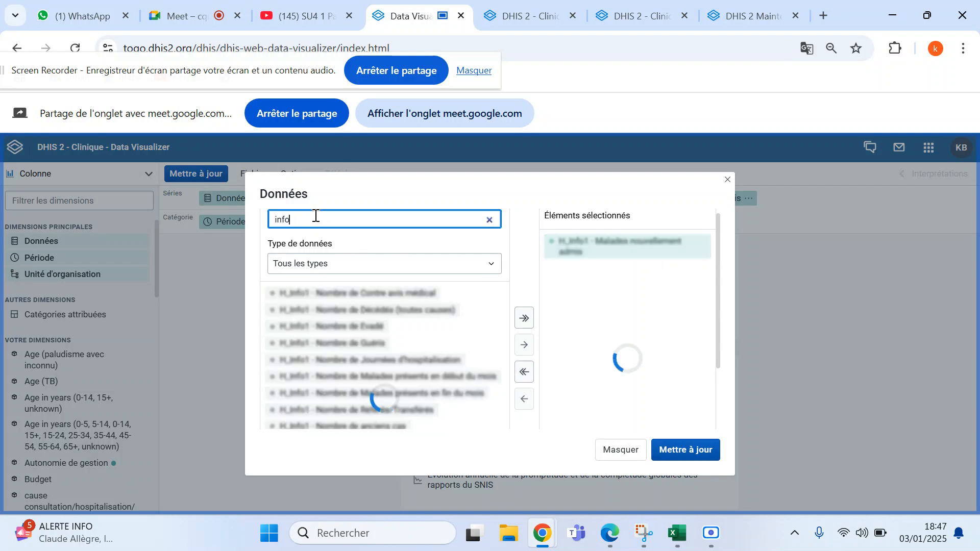
{"action": "type", "text": "2"}
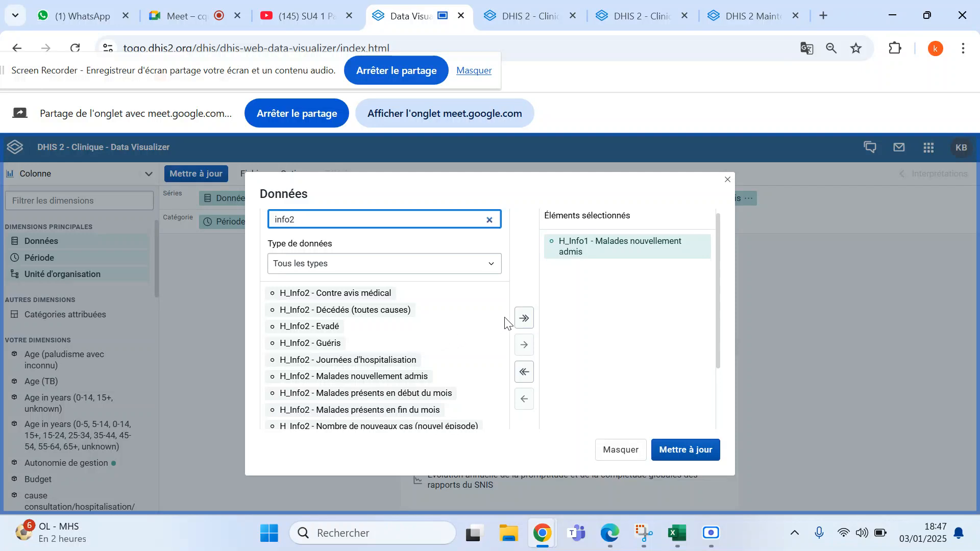
{"action": "scroll", "coordinate": [505, 323], "scroll_direction": "down", "scroll_amount": 3}
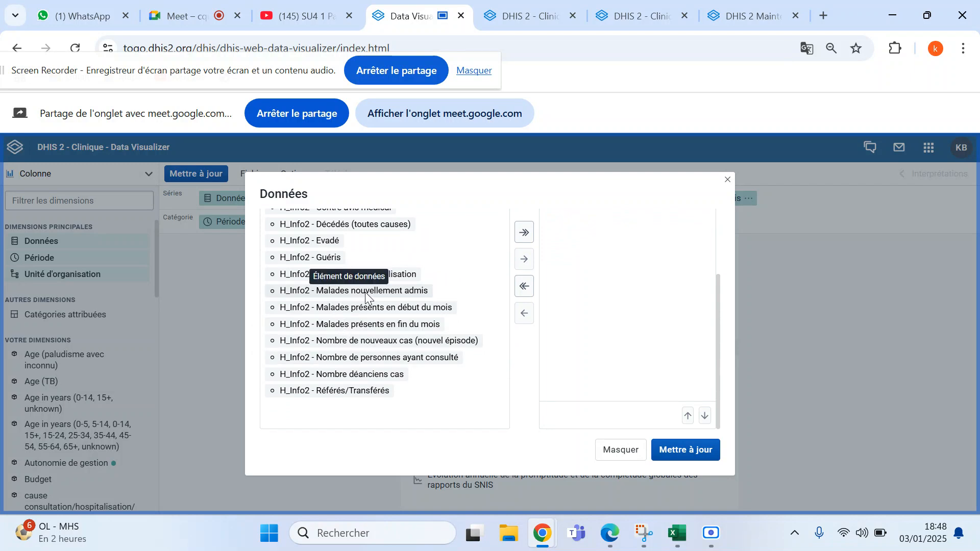
{"action": "double_click", "coordinate": [327, 291]}
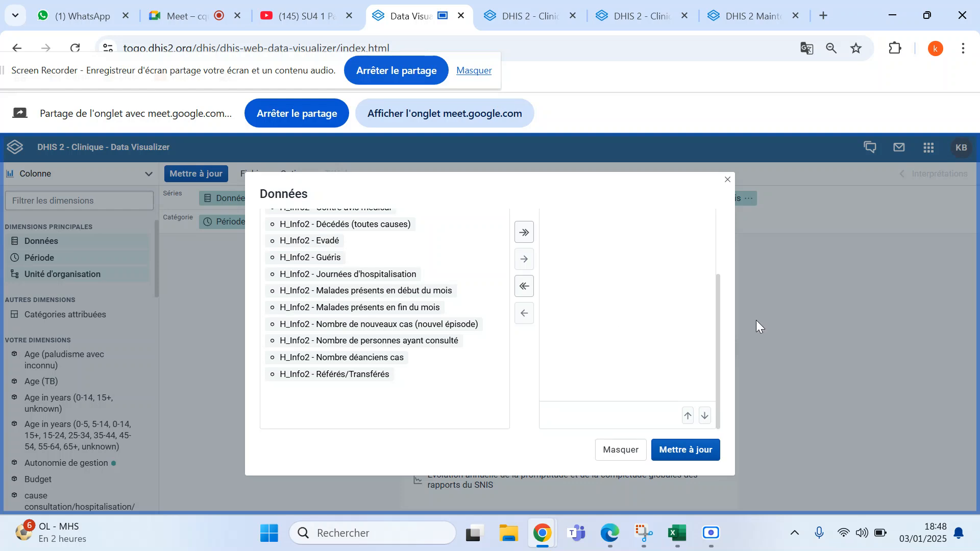
- Change the data item search to "info3" and add H_Info3 - Malades nouvellement admis to the selected items
{"action": "scroll", "coordinate": [487, 295], "scroll_direction": "up", "scroll_amount": 2}
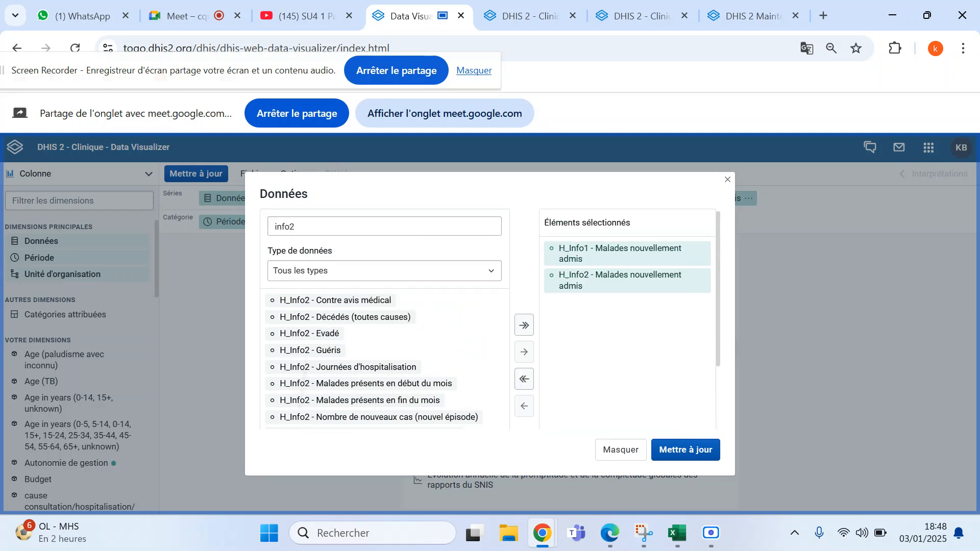
{"action": "left_click", "coordinate": [321, 226]}
{"action": "key", "text": "BackSpace"}
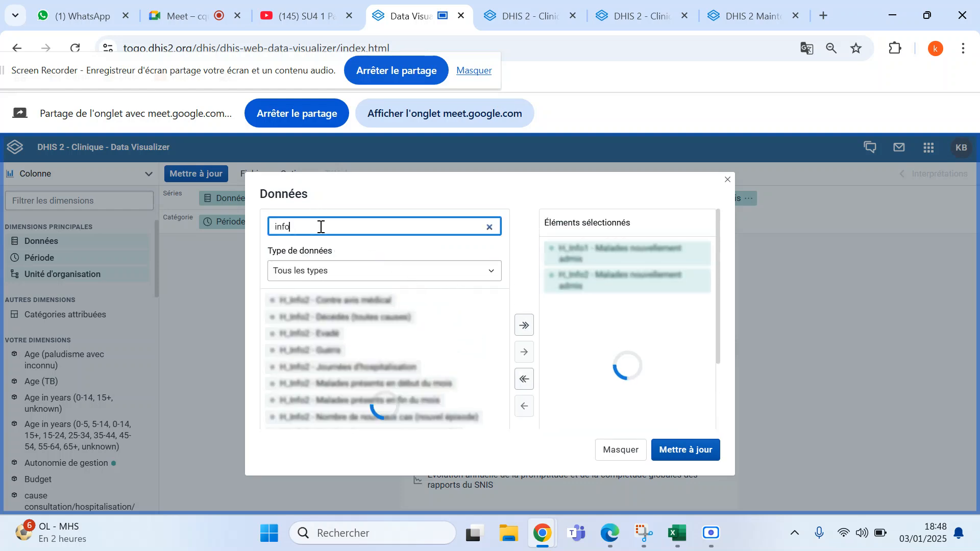
{"action": "type", "text": "3"}
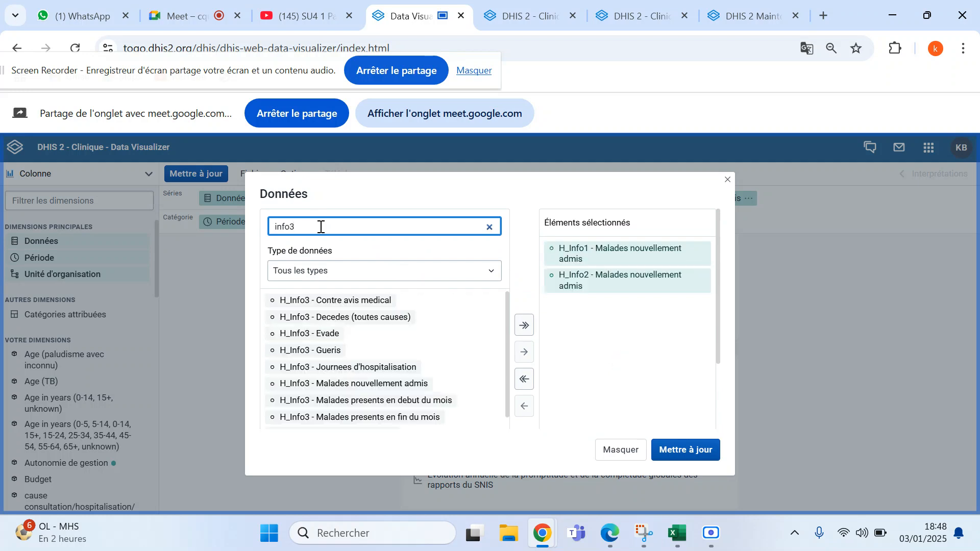
{"action": "scroll", "coordinate": [383, 360], "scroll_direction": "down", "scroll_amount": 2}
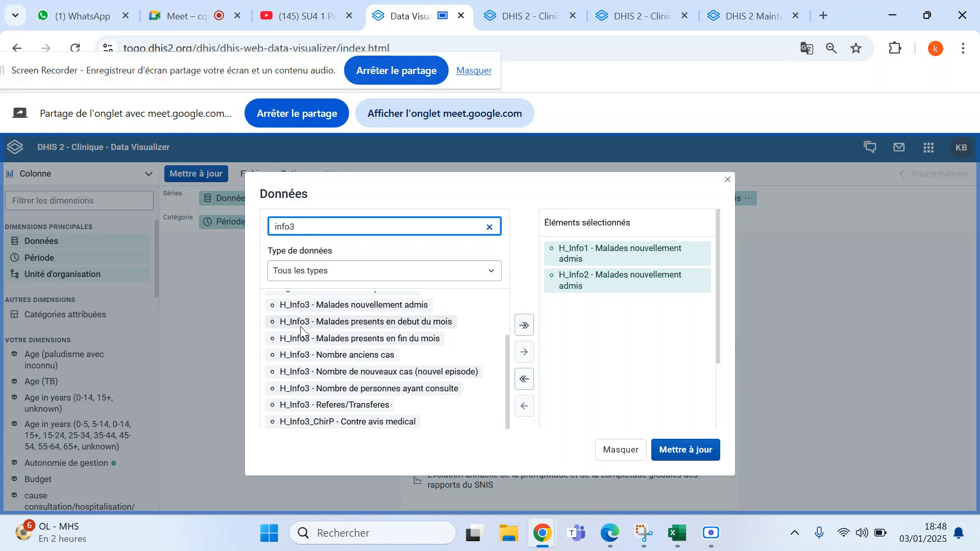
{"action": "double_click", "coordinate": [363, 305]}
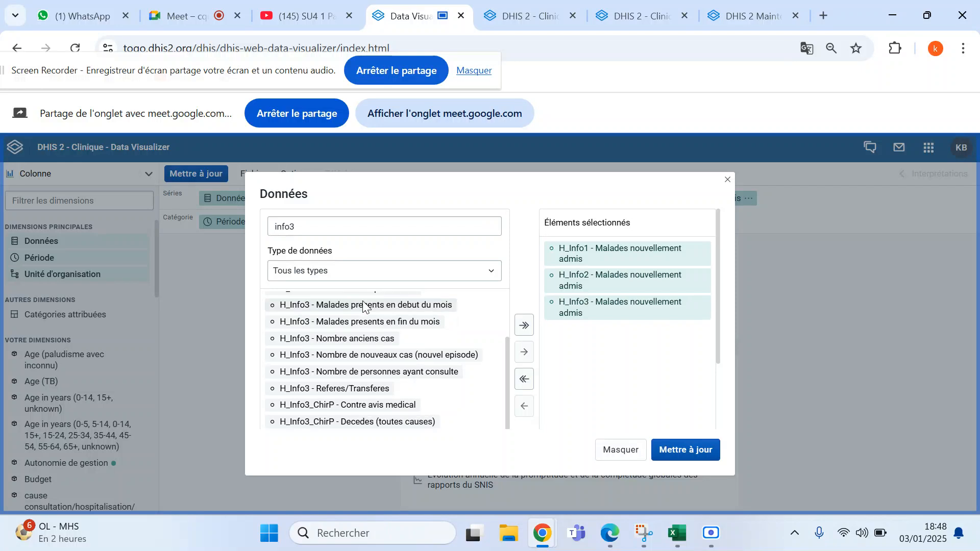
- Change the data item search to "info4" and add H_Info4 - Malades nouvellement admis to the selected items
{"action": "left_click", "coordinate": [320, 229]}
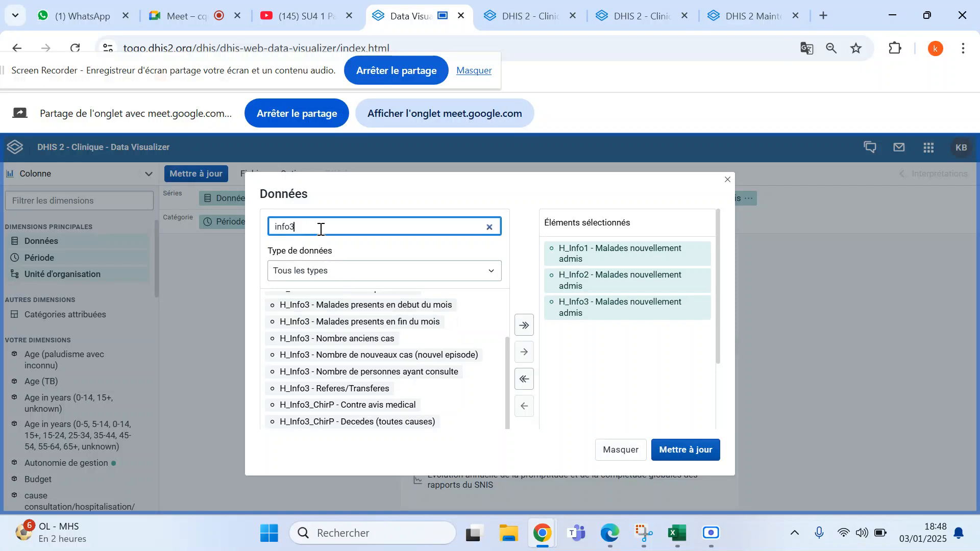
{"action": "key", "text": "BackSpace"}
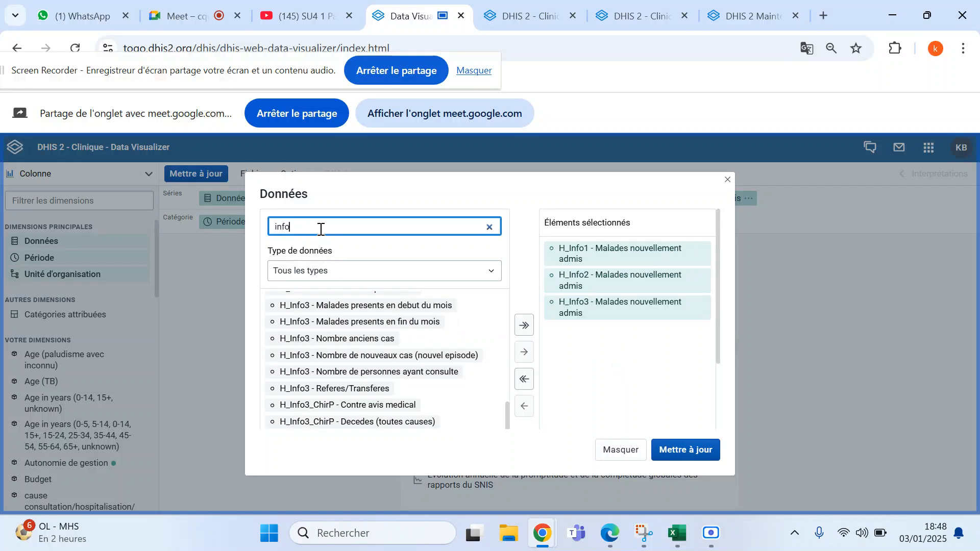
{"action": "type", "text": "4"}
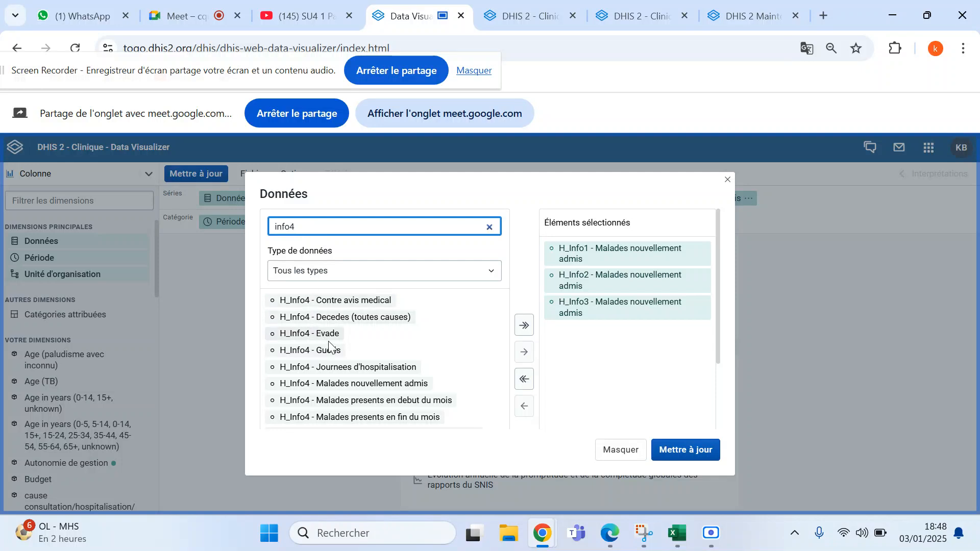
{"action": "scroll", "coordinate": [425, 350], "scroll_direction": "down", "scroll_amount": 2}
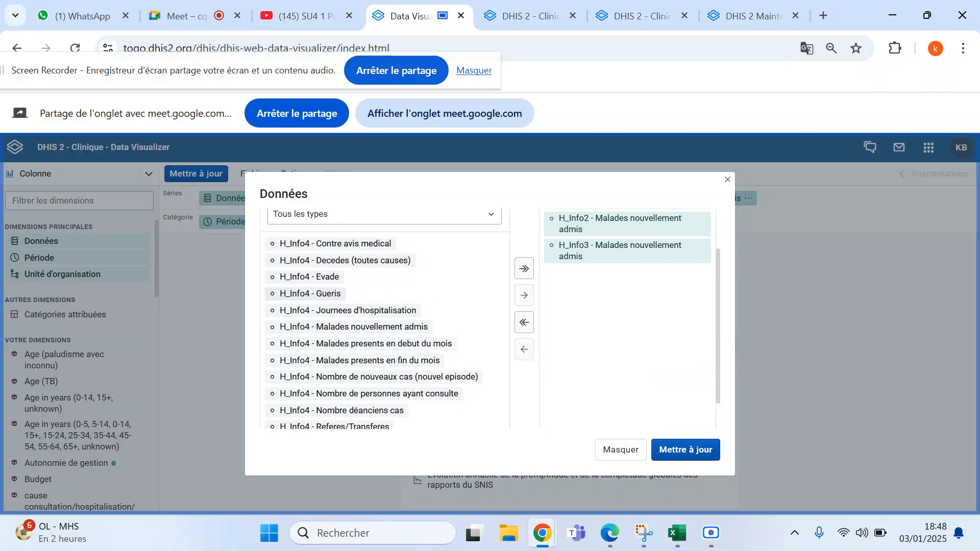
{"action": "double_click", "coordinate": [369, 329]}
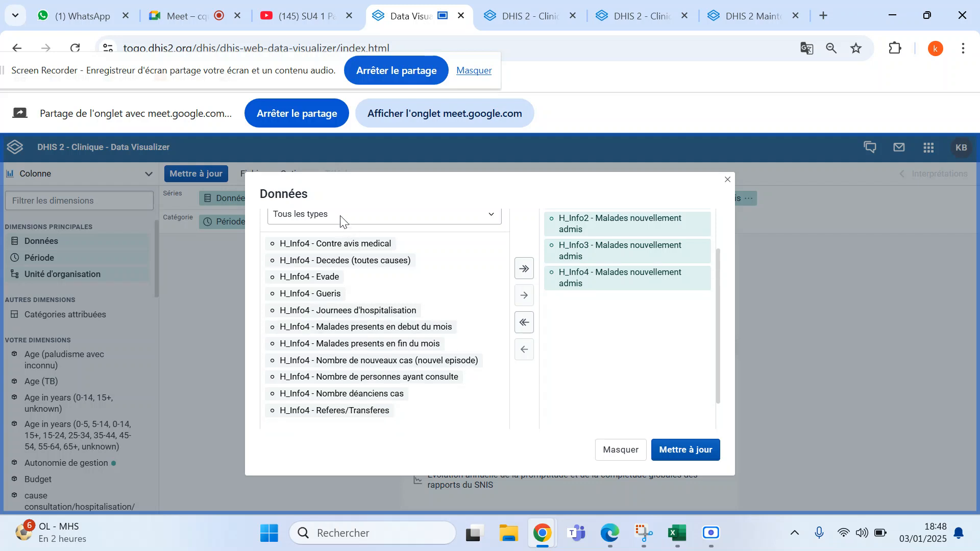
- Change the data item search to "info5" and add H_Info5 - Malades nouvellement admis to the selected items
{"action": "scroll", "coordinate": [368, 328], "scroll_direction": "up", "scroll_amount": 2}
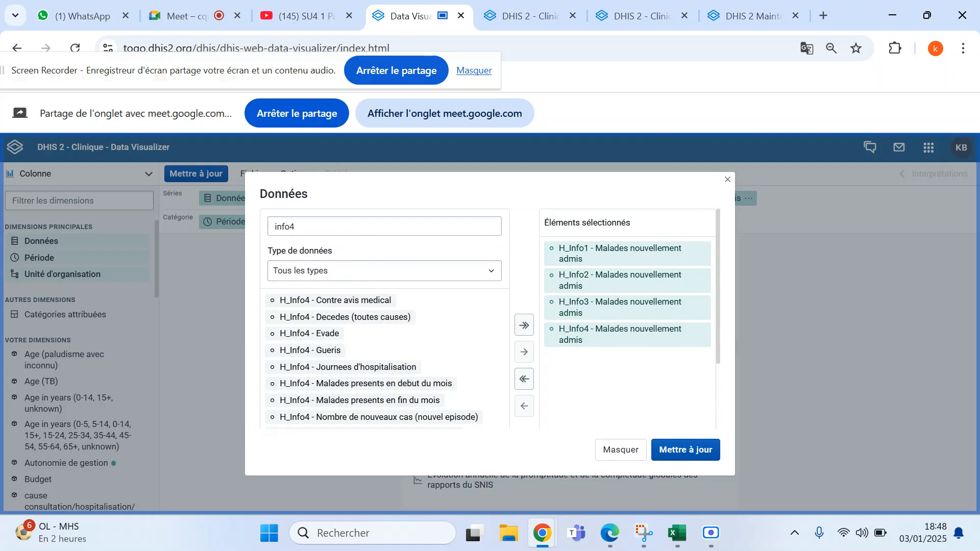
{"action": "left_click", "coordinate": [332, 228]}
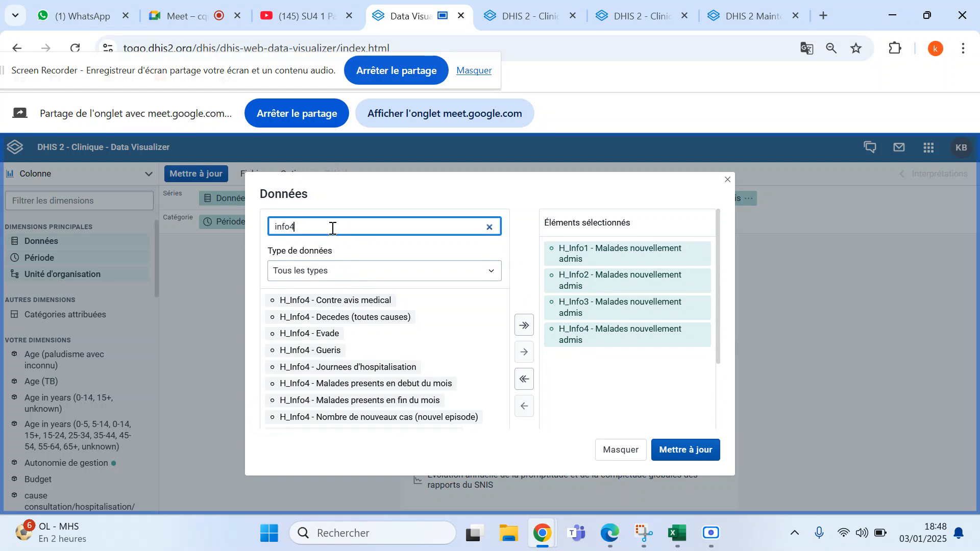
{"action": "key", "text": "BackSpace"}
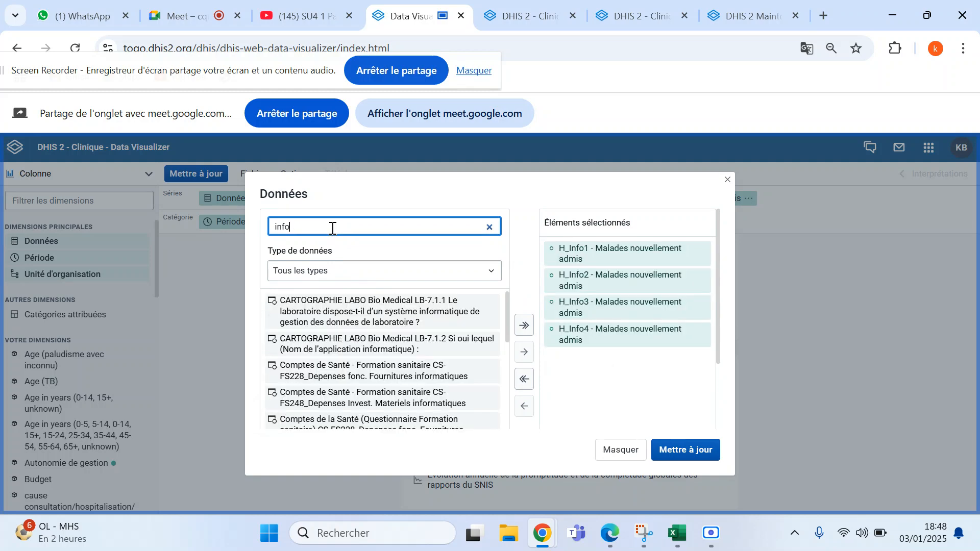
{"action": "type", "text": "5"}
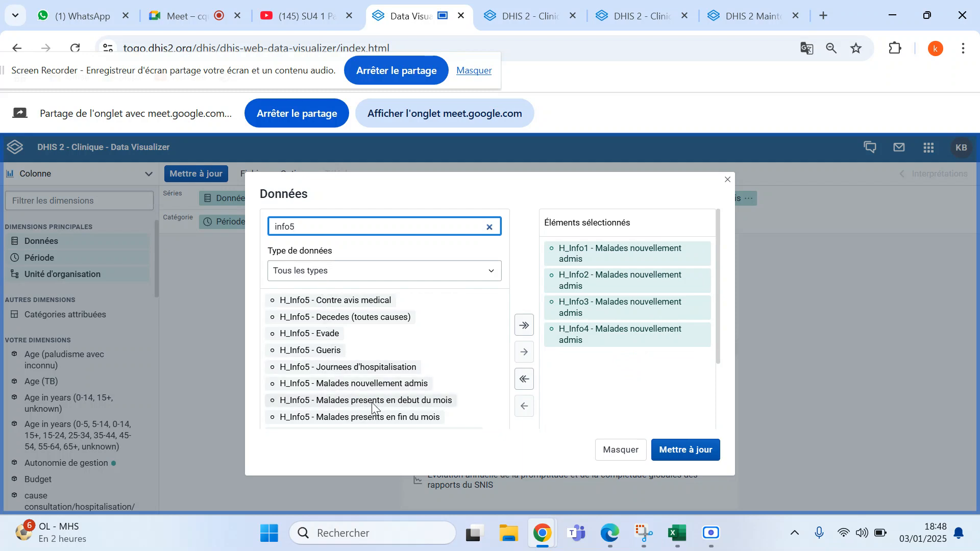
{"action": "scroll", "coordinate": [375, 405], "scroll_direction": "down", "scroll_amount": 1}
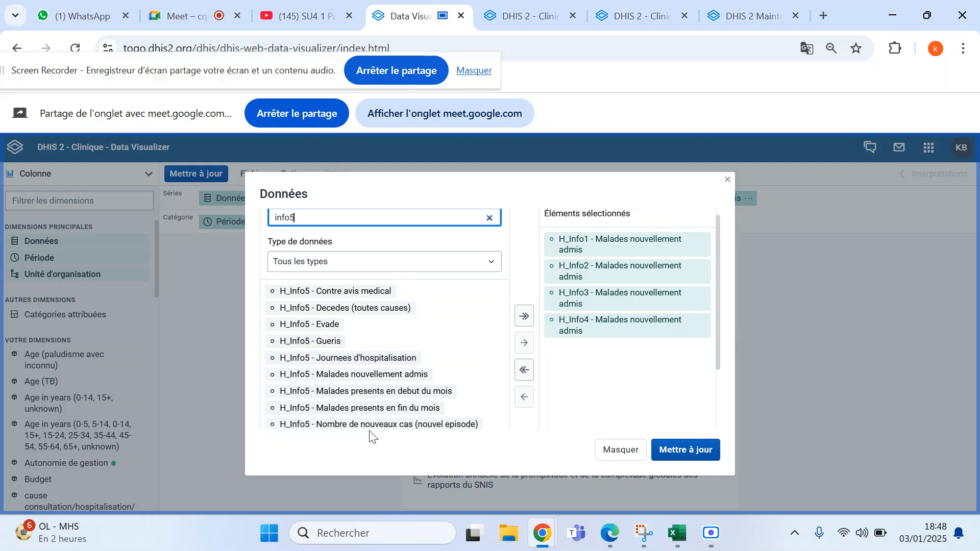
{"action": "double_click", "coordinate": [364, 375]}
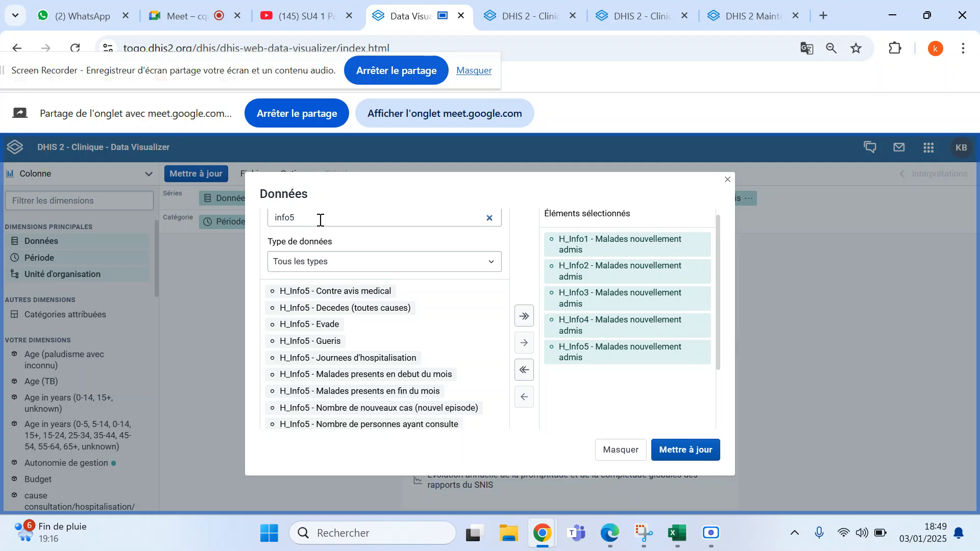
- Replace the data item search with "C_ext - nom" to look for the external consultation items
{"action": "scroll", "coordinate": [321, 220], "scroll_direction": "up", "scroll_amount": 1}
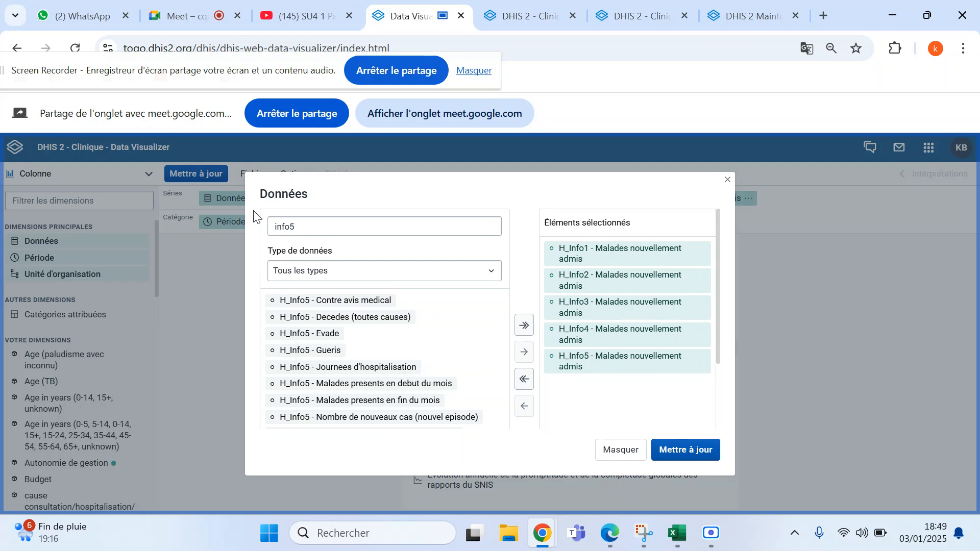
{"action": "left_click", "coordinate": [328, 231]}
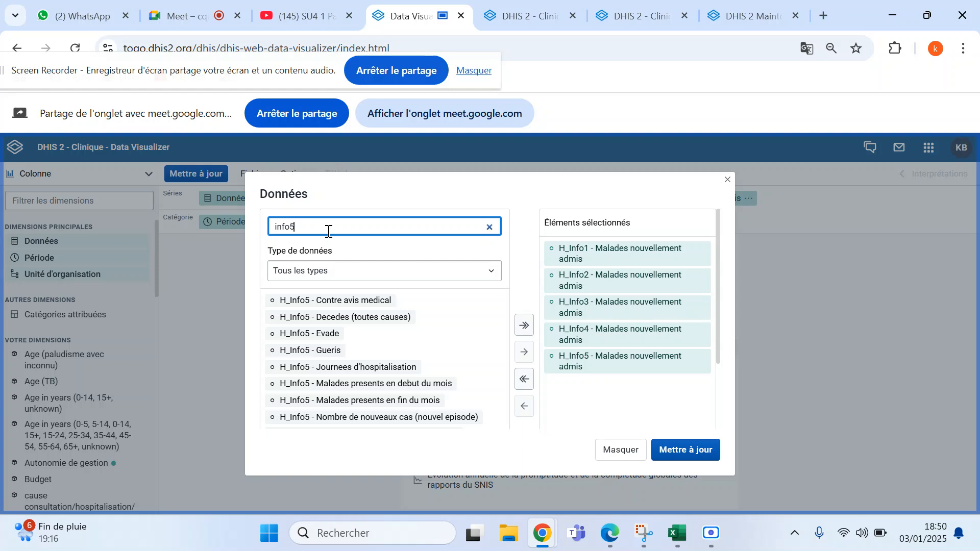
{"action": "key", "text": "BackSpace"}
{"action": "key", "text": "BackSpace"}
{"action": "key", "text": "BackSpace"}
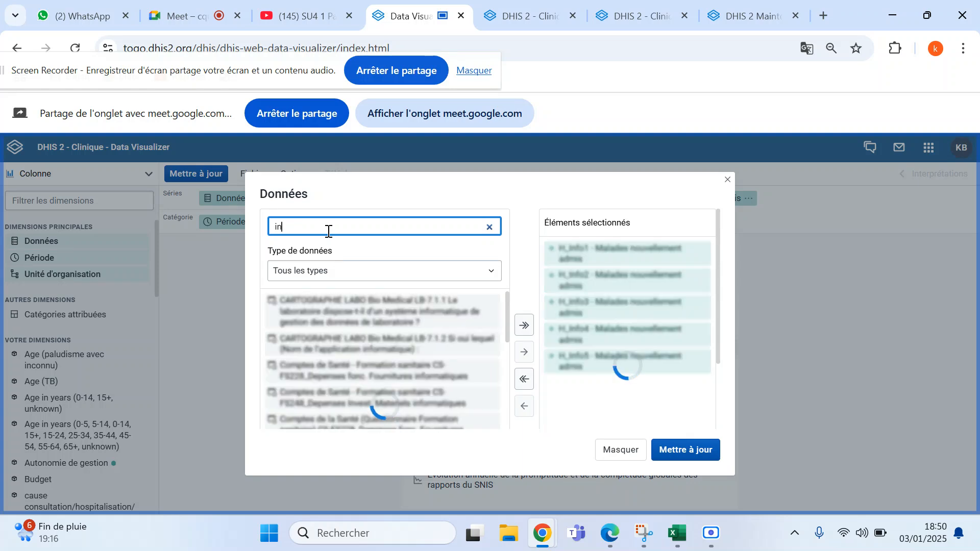
{"action": "key", "text": "BackSpace"}
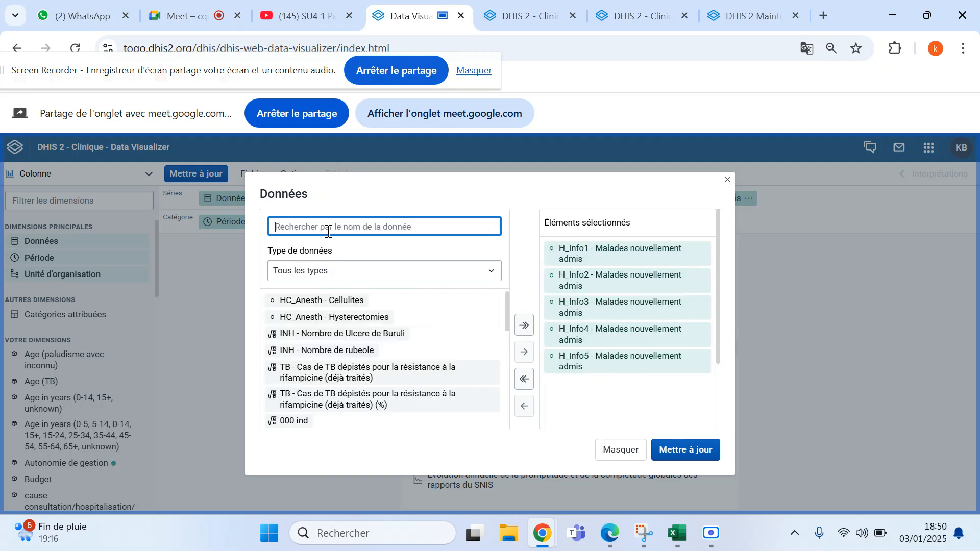
{"action": "type", "text": "C"}
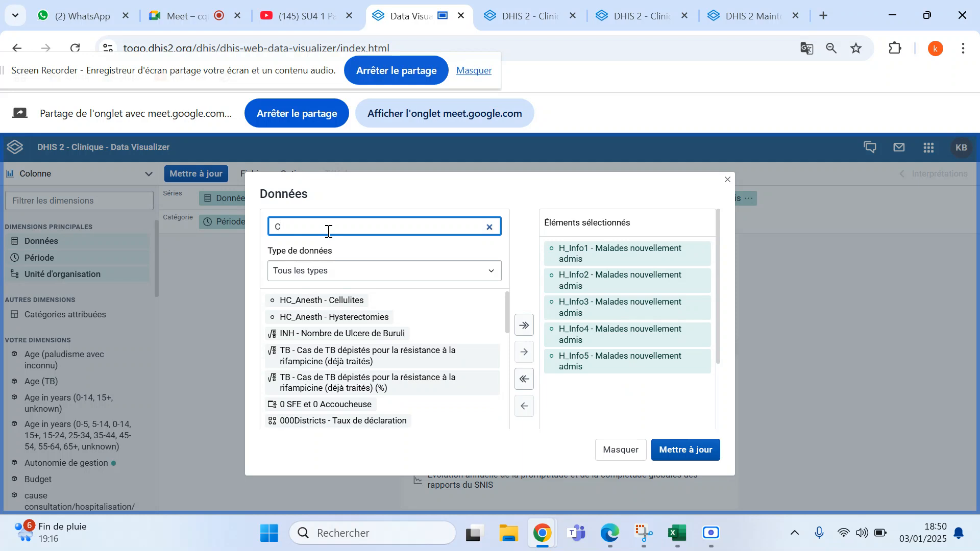
{"action": "type", "text": "8"}
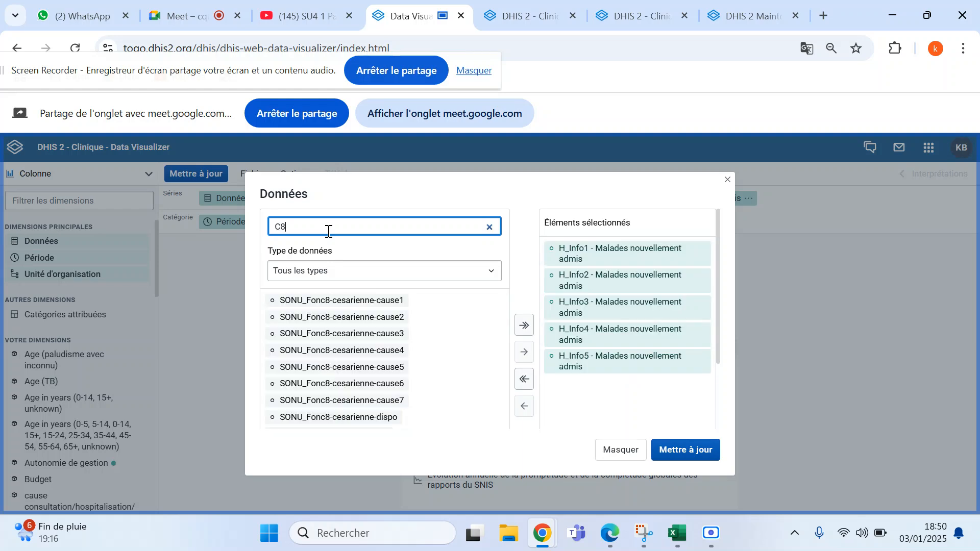
{"action": "key", "text": "BackSpace"}
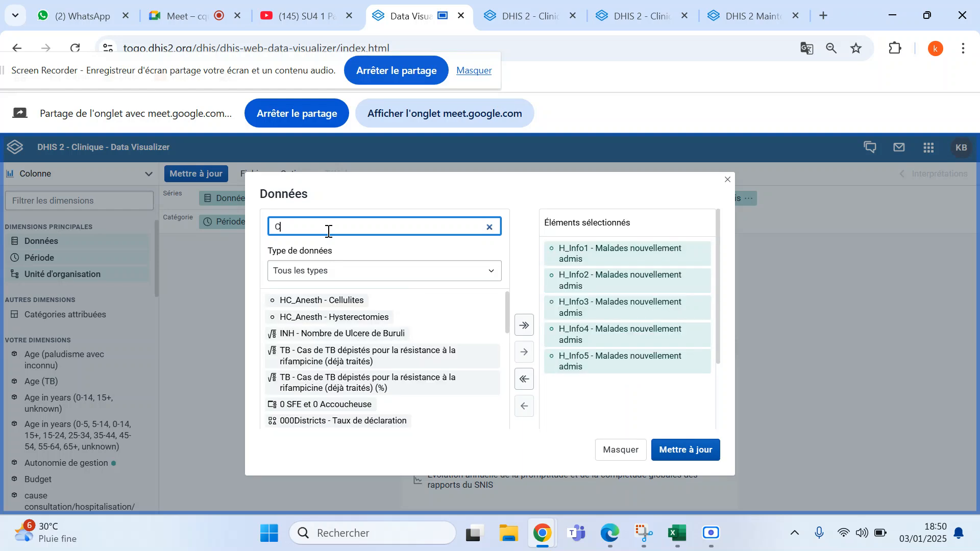
{"action": "type", "text": "_e"}
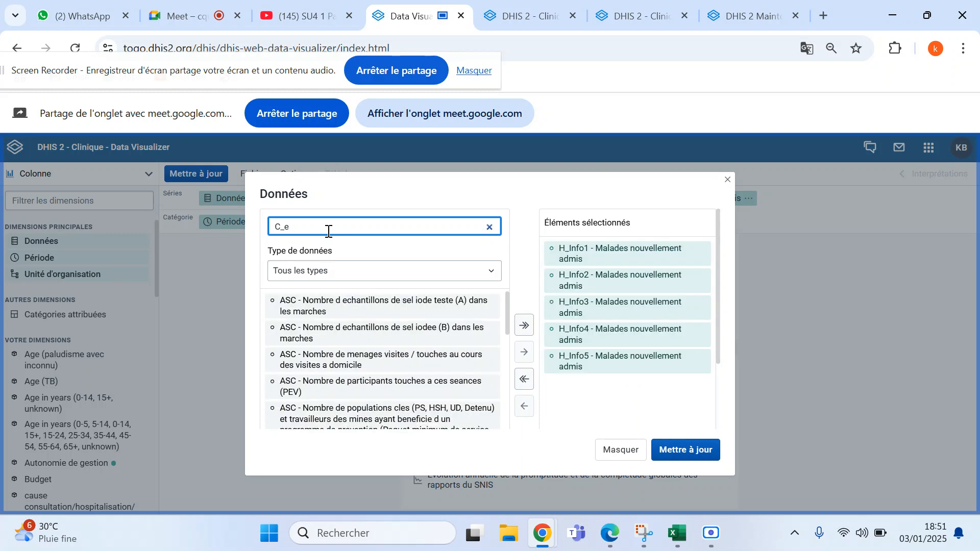
{"action": "type", "text": "xt"}
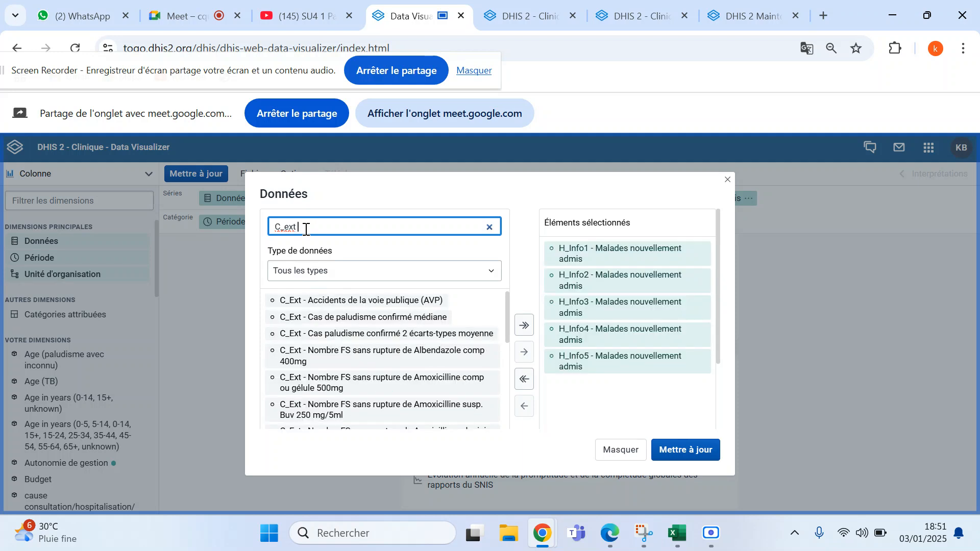
{"action": "type", "text": "- nom"}
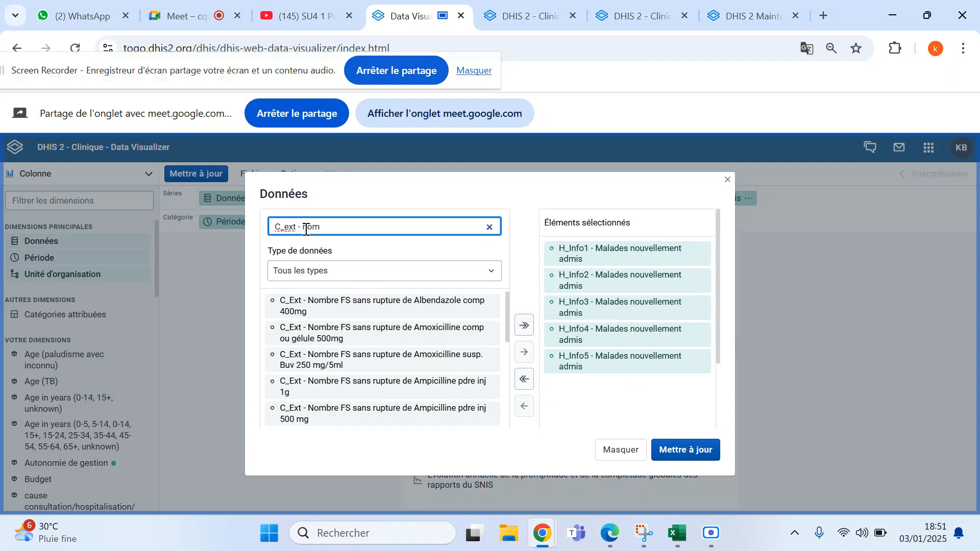
- Look through the C_Ext - Nombre FS sans rupture items in the filtered data list and compare them with the neighbouring Nombre de cas items
{"action": "scroll", "coordinate": [383, 358], "scroll_direction": "down", "scroll_amount": 2}
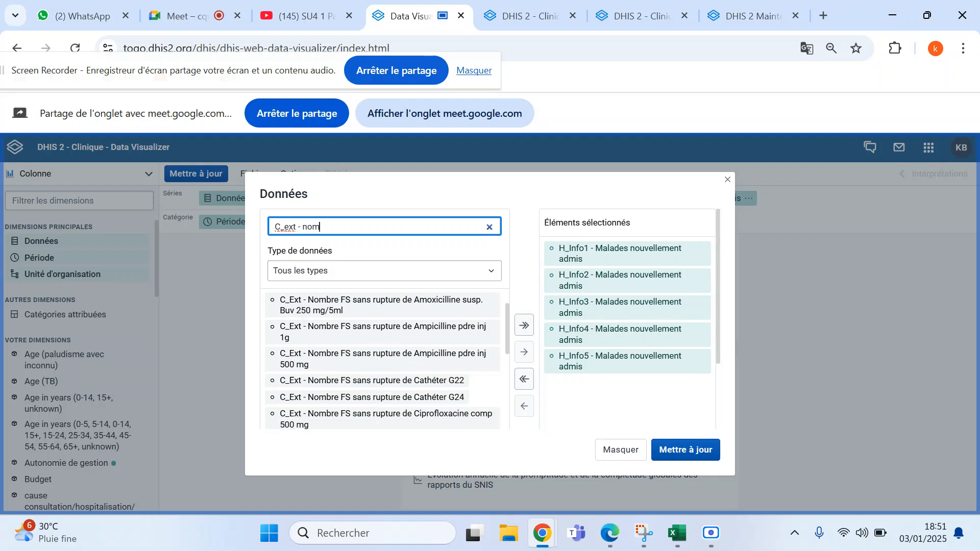
{"action": "scroll", "coordinate": [383, 360], "scroll_direction": "down", "scroll_amount": 4}
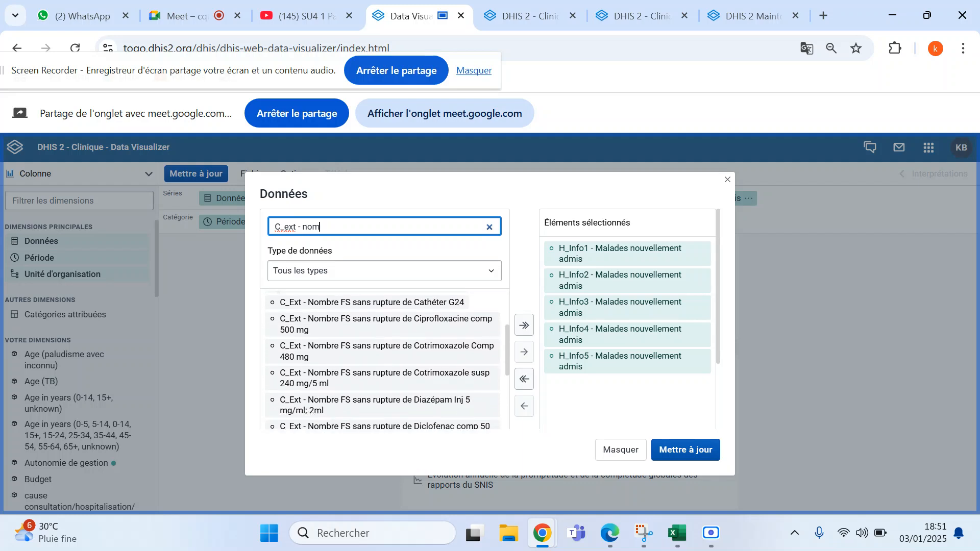
{"action": "scroll", "coordinate": [382, 359], "scroll_direction": "down", "scroll_amount": 4}
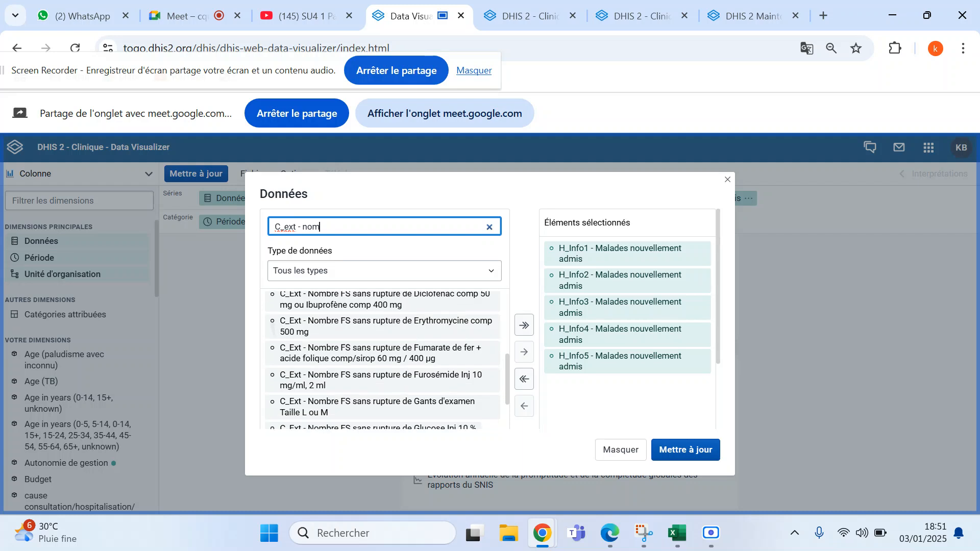
{"action": "scroll", "coordinate": [382, 360], "scroll_direction": "down", "scroll_amount": 5}
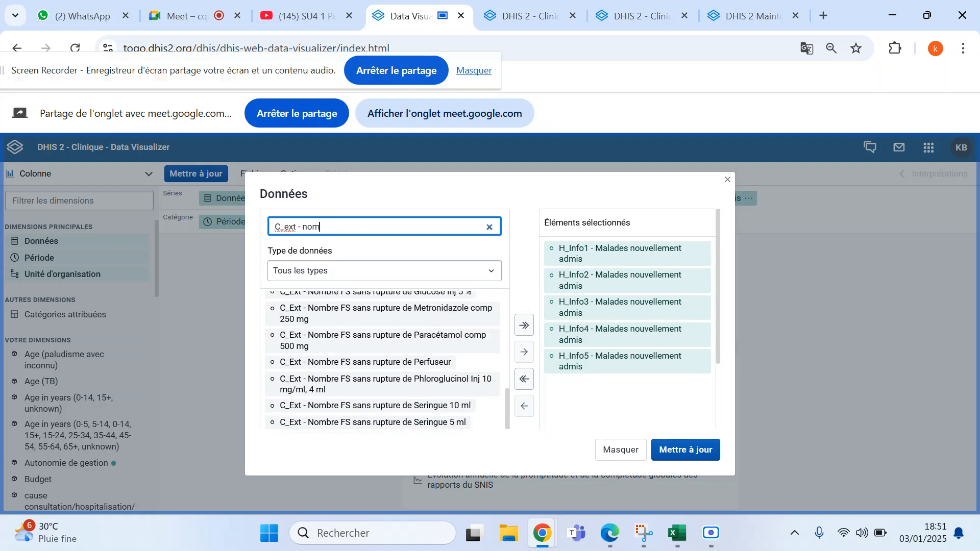
{"action": "scroll", "coordinate": [383, 360], "scroll_direction": "down", "scroll_amount": 1}
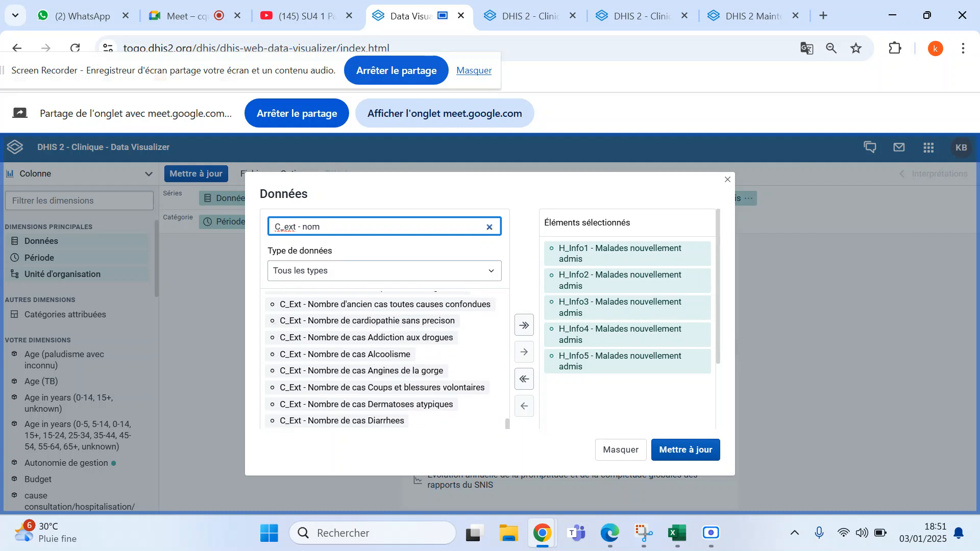
{"action": "scroll", "coordinate": [383, 360], "scroll_direction": "down", "scroll_amount": 1}
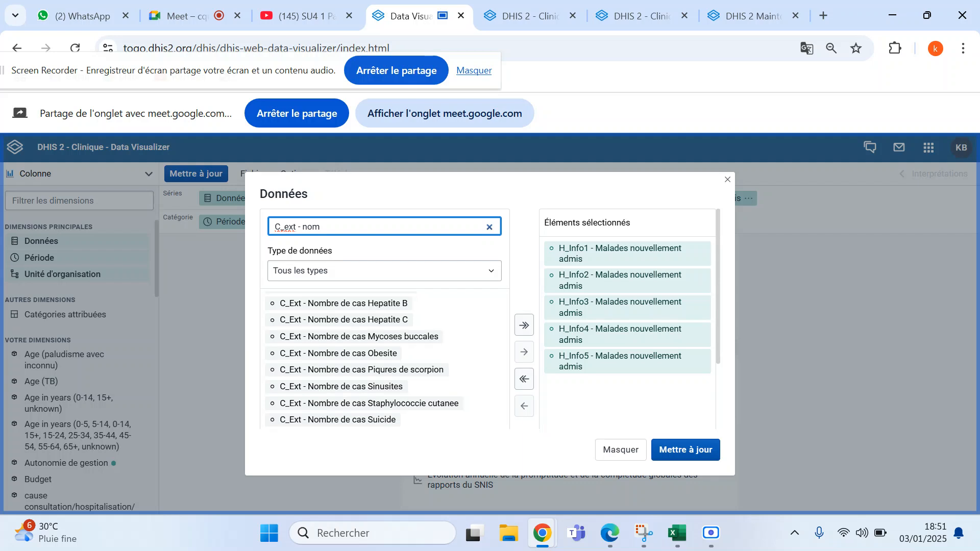
{"action": "scroll", "coordinate": [372, 400], "scroll_direction": "down", "scroll_amount": 1}
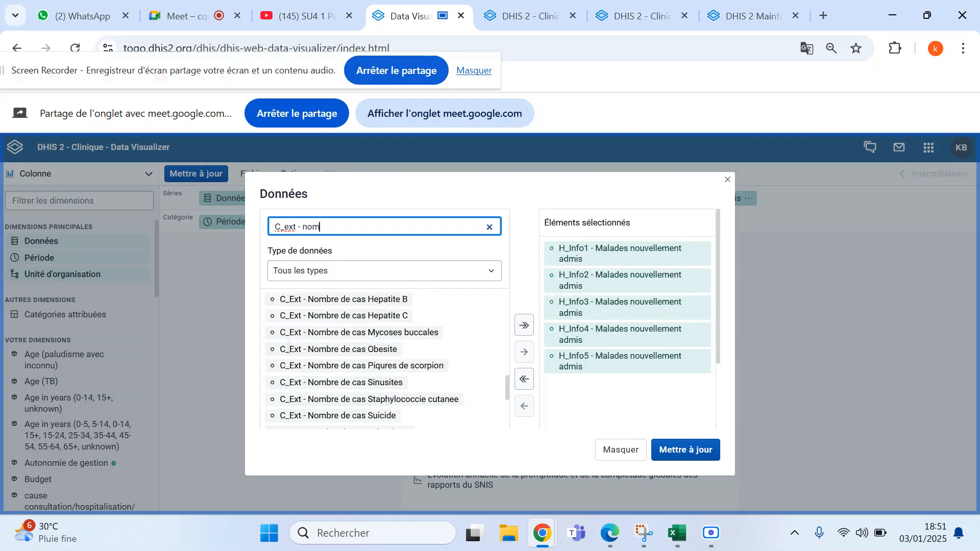
{"action": "scroll", "coordinate": [383, 362], "scroll_direction": "up", "scroll_amount": 8}
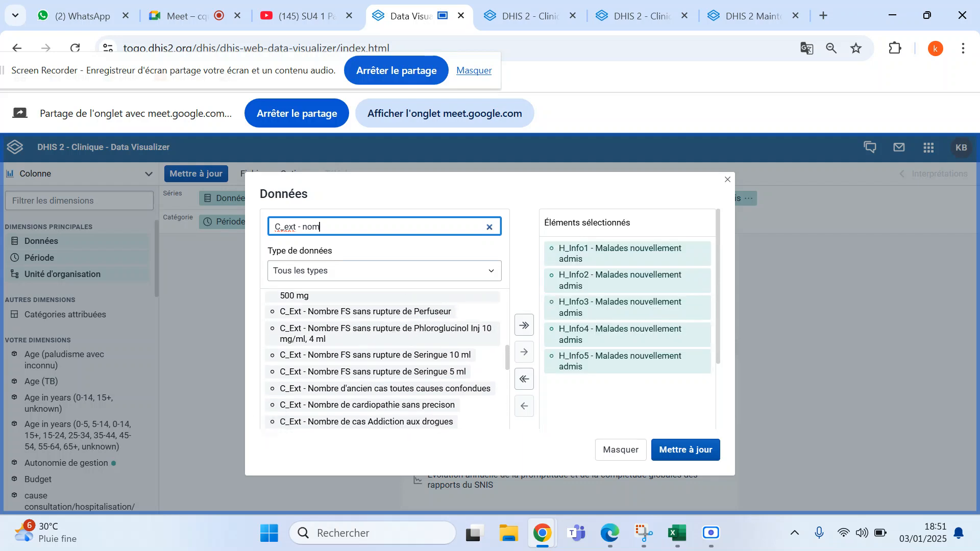
{"action": "scroll", "coordinate": [383, 360], "scroll_direction": "up", "scroll_amount": 2}
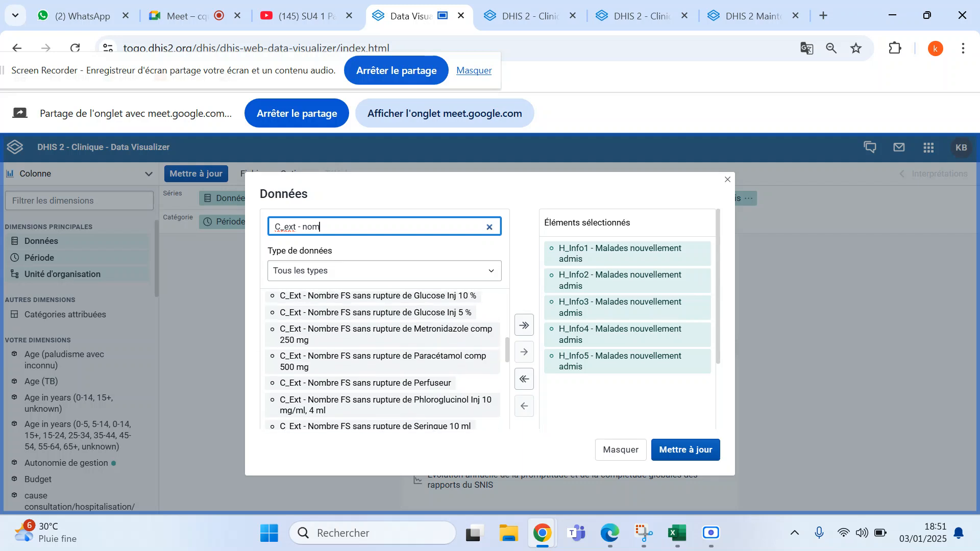
{"action": "scroll", "coordinate": [382, 360], "scroll_direction": "up", "scroll_amount": 4}
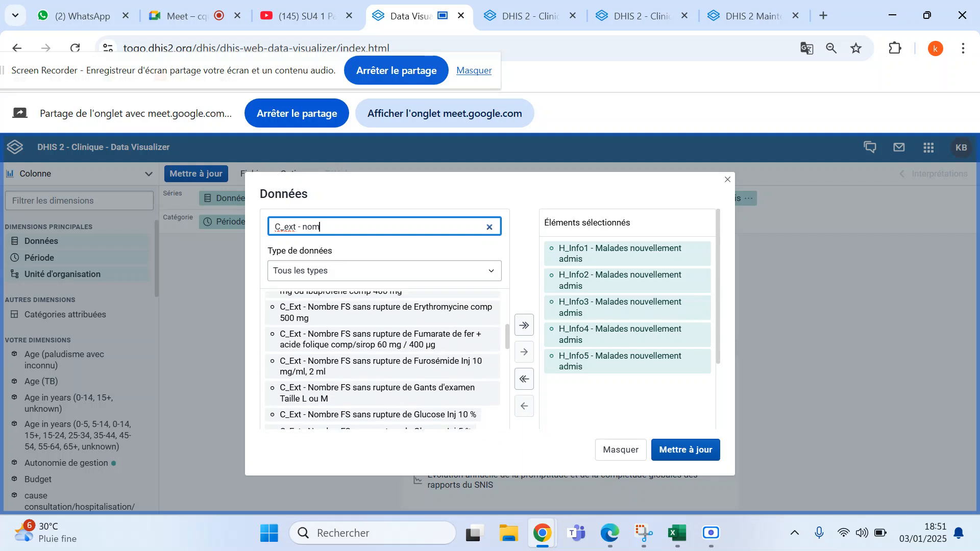
{"action": "scroll", "coordinate": [383, 360], "scroll_direction": "up", "scroll_amount": 2}
{"action": "scroll", "coordinate": [383, 360], "scroll_direction": "down", "scroll_amount": 3}
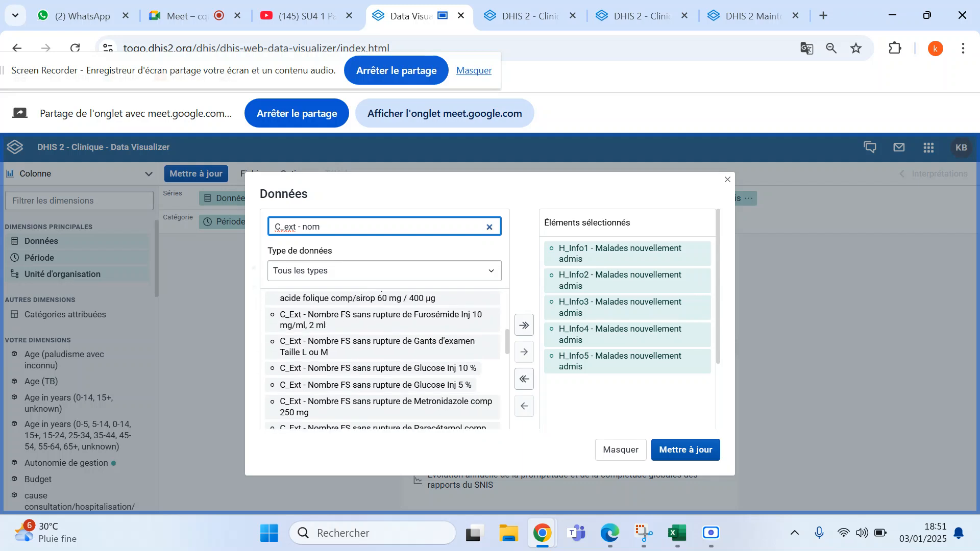
{"action": "scroll", "coordinate": [382, 360], "scroll_direction": "down", "scroll_amount": 4}
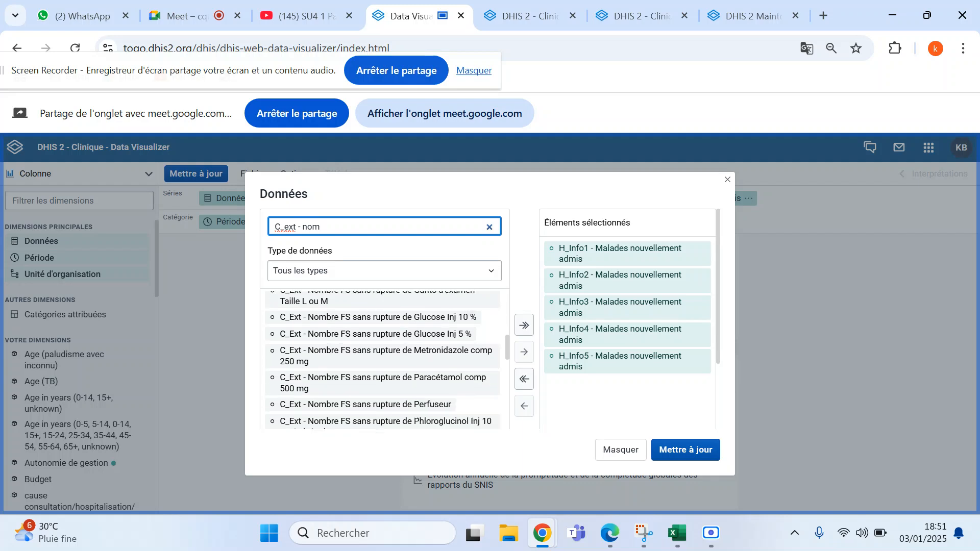
{"action": "scroll", "coordinate": [382, 359], "scroll_direction": "down", "scroll_amount": 2}
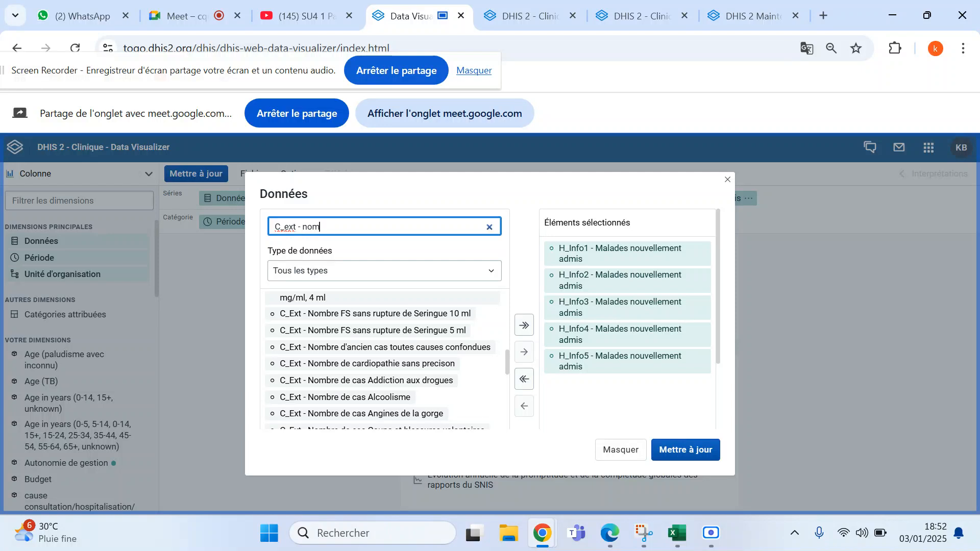
- Review the C_Ext - Nombre de cas items by disease, from Addiction aux drogues through d'autres maladies and d'ecoulement vaginal
{"action": "scroll", "coordinate": [382, 360], "scroll_direction": "down", "scroll_amount": 1}
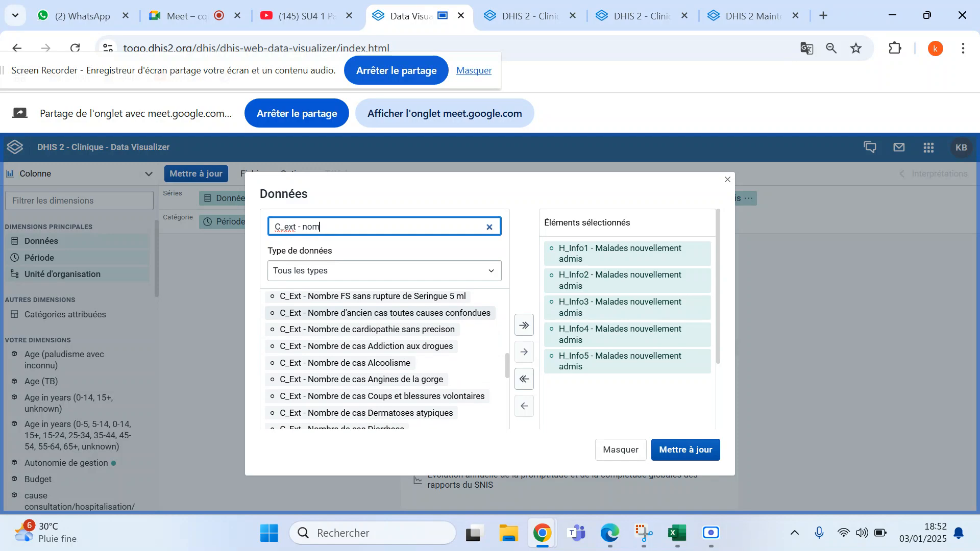
{"action": "scroll", "coordinate": [381, 360], "scroll_direction": "down", "scroll_amount": 2}
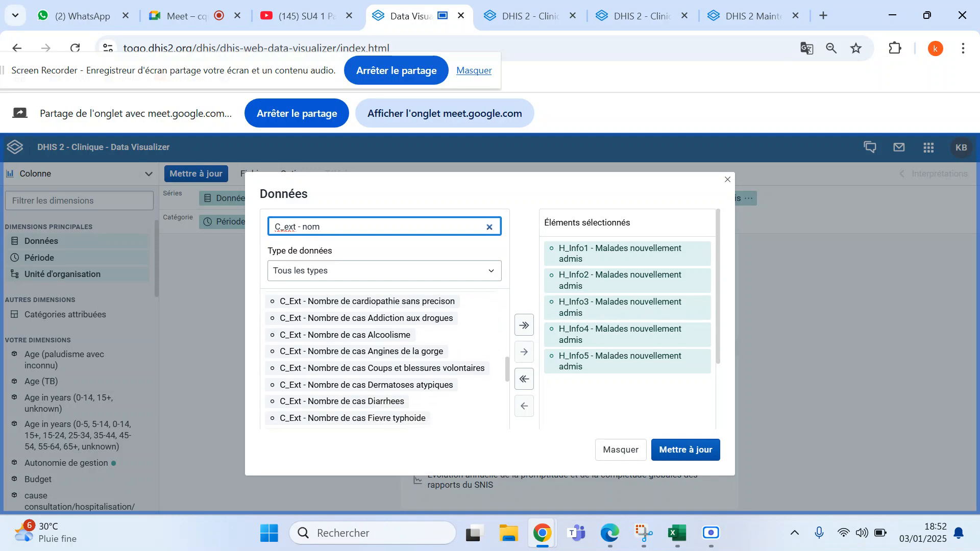
{"action": "scroll", "coordinate": [378, 360], "scroll_direction": "down", "scroll_amount": 2}
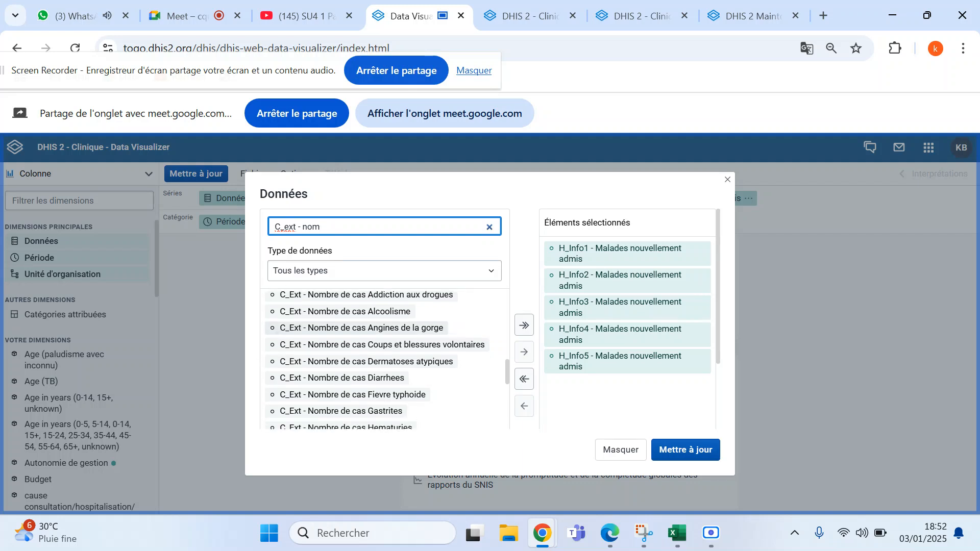
{"action": "scroll", "coordinate": [378, 360], "scroll_direction": "down", "scroll_amount": 1}
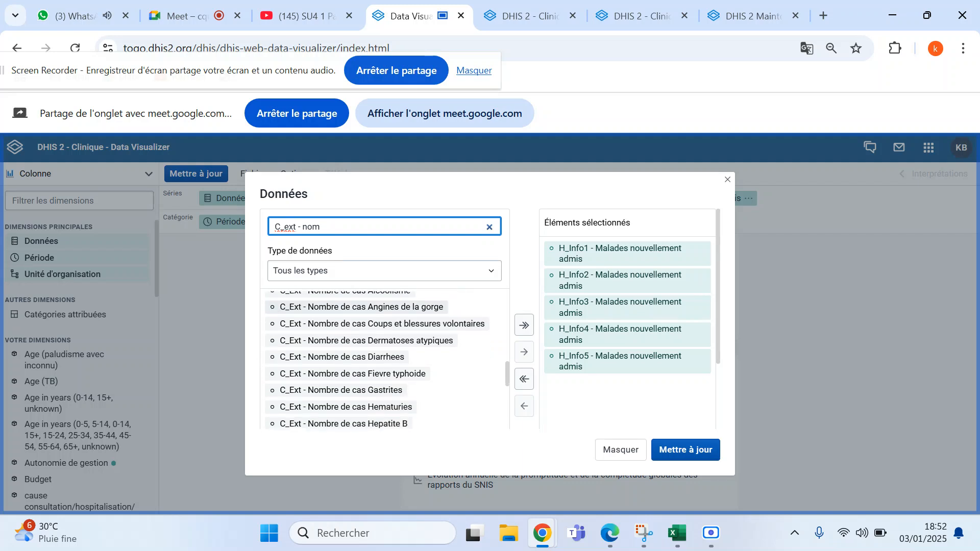
{"action": "scroll", "coordinate": [378, 361], "scroll_direction": "down", "scroll_amount": 3}
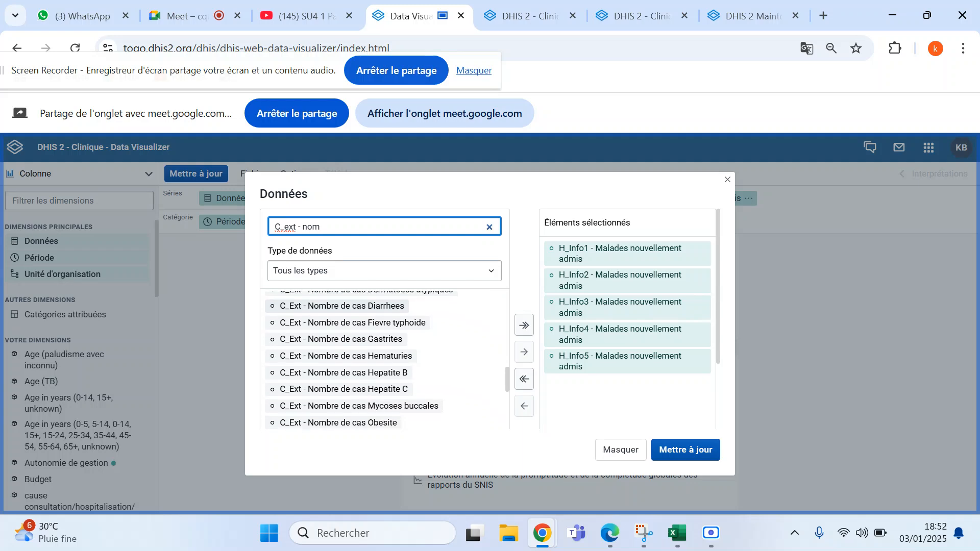
{"action": "scroll", "coordinate": [378, 360], "scroll_direction": "down", "scroll_amount": 4}
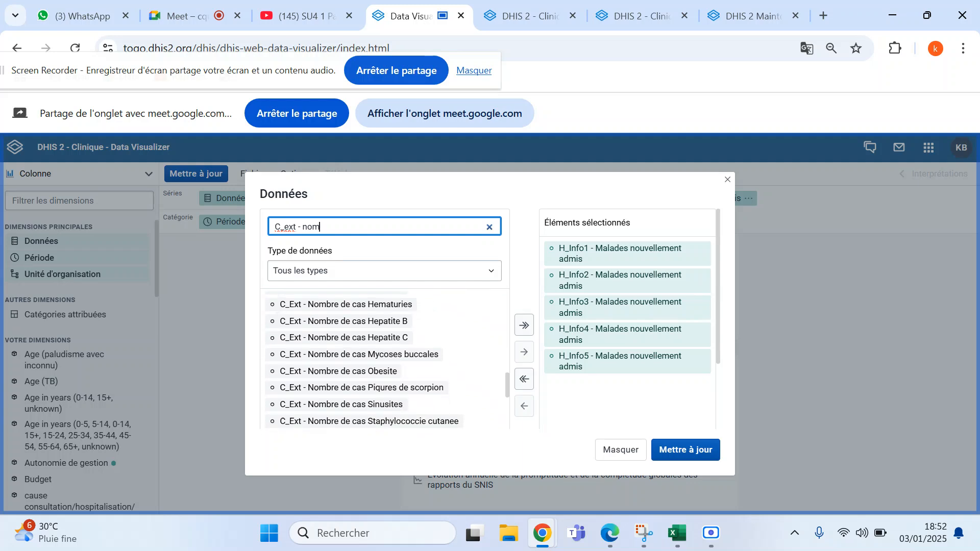
{"action": "scroll", "coordinate": [378, 360], "scroll_direction": "down", "scroll_amount": 1}
{"action": "scroll", "coordinate": [377, 360], "scroll_direction": "down", "scroll_amount": 1}
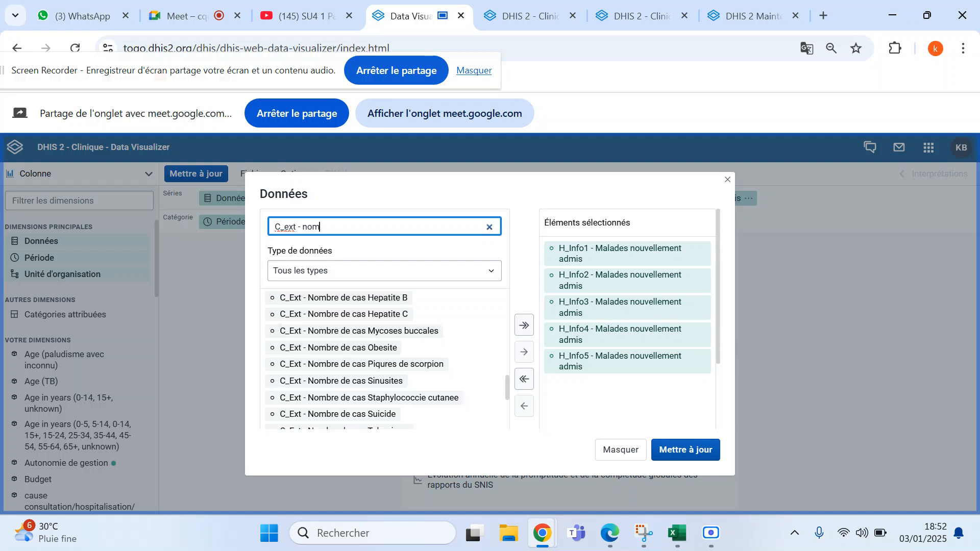
{"action": "scroll", "coordinate": [378, 360], "scroll_direction": "down", "scroll_amount": 1}
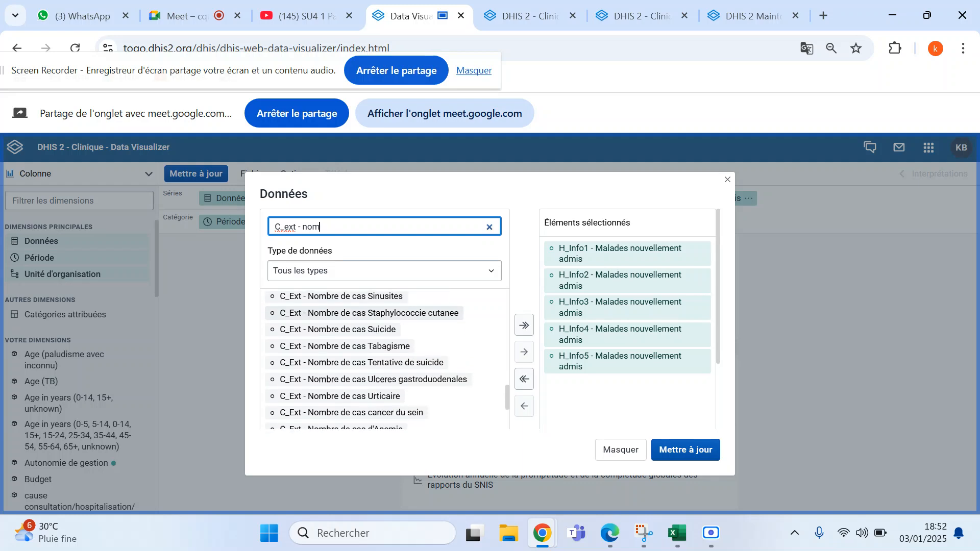
{"action": "scroll", "coordinate": [384, 359], "scroll_direction": "down", "scroll_amount": 1}
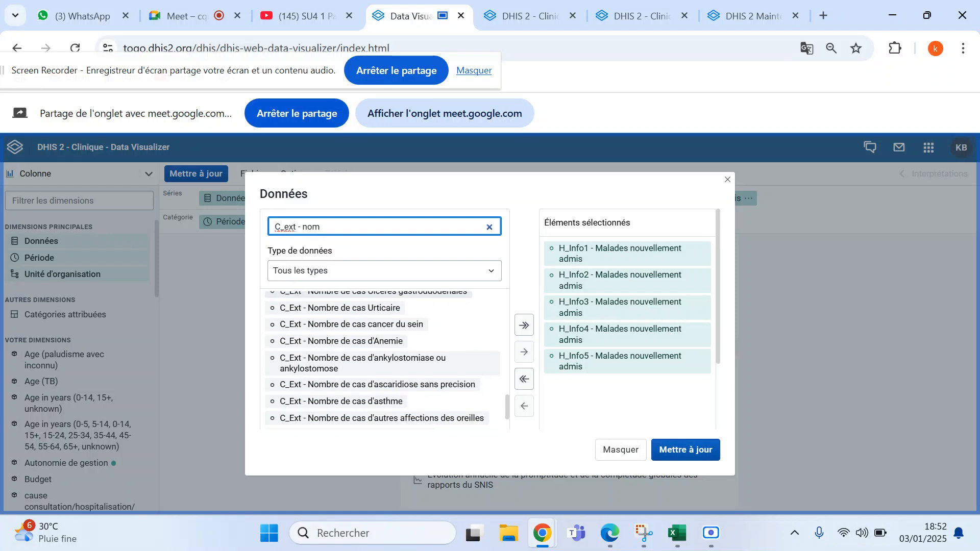
{"action": "scroll", "coordinate": [385, 359], "scroll_direction": "down", "scroll_amount": 3}
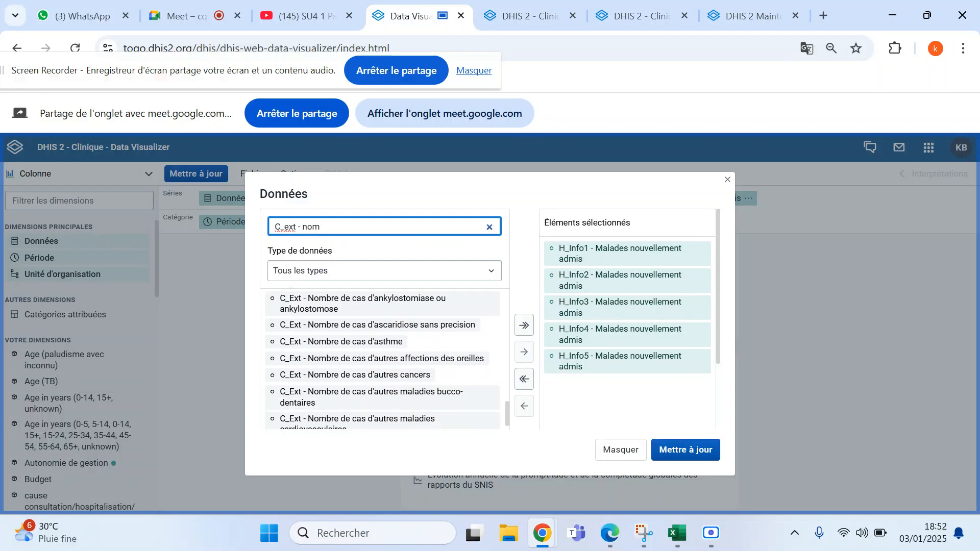
{"action": "scroll", "coordinate": [385, 359], "scroll_direction": "down", "scroll_amount": 2}
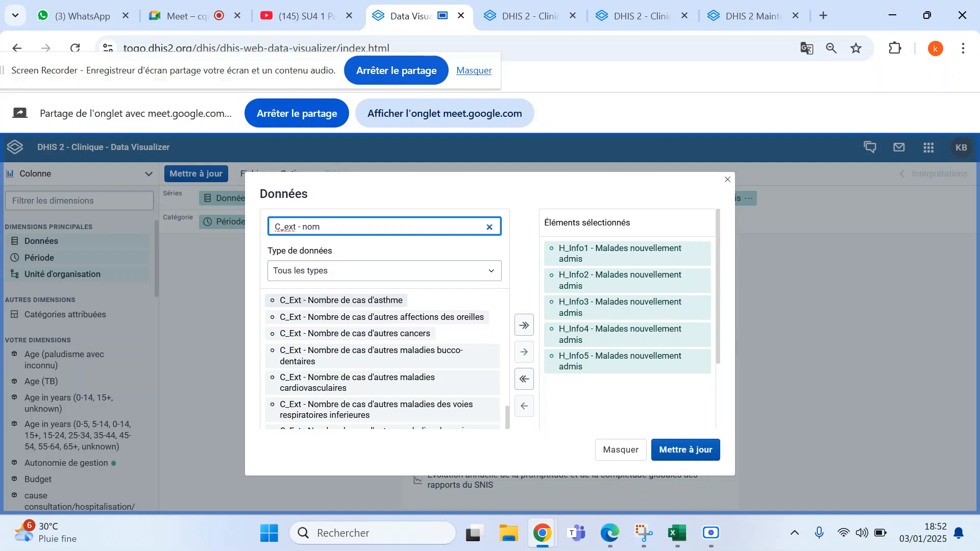
{"action": "scroll", "coordinate": [384, 359], "scroll_direction": "down", "scroll_amount": 3}
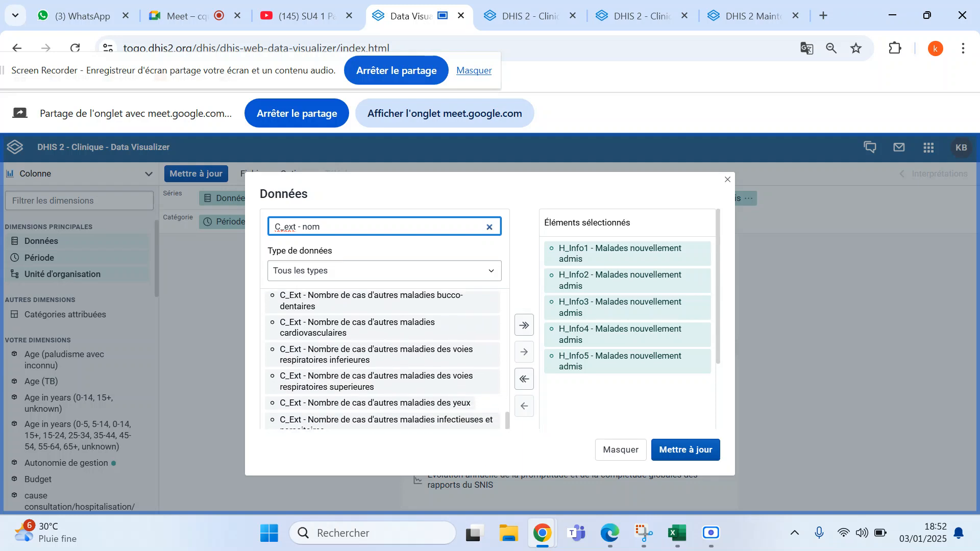
{"action": "scroll", "coordinate": [384, 360], "scroll_direction": "down", "scroll_amount": 5}
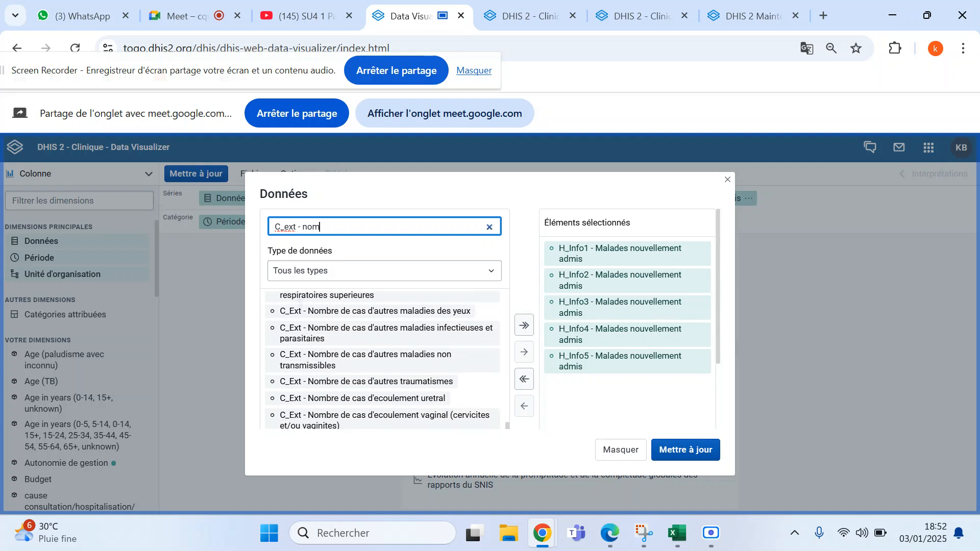
{"action": "scroll", "coordinate": [384, 360], "scroll_direction": "down", "scroll_amount": 1}
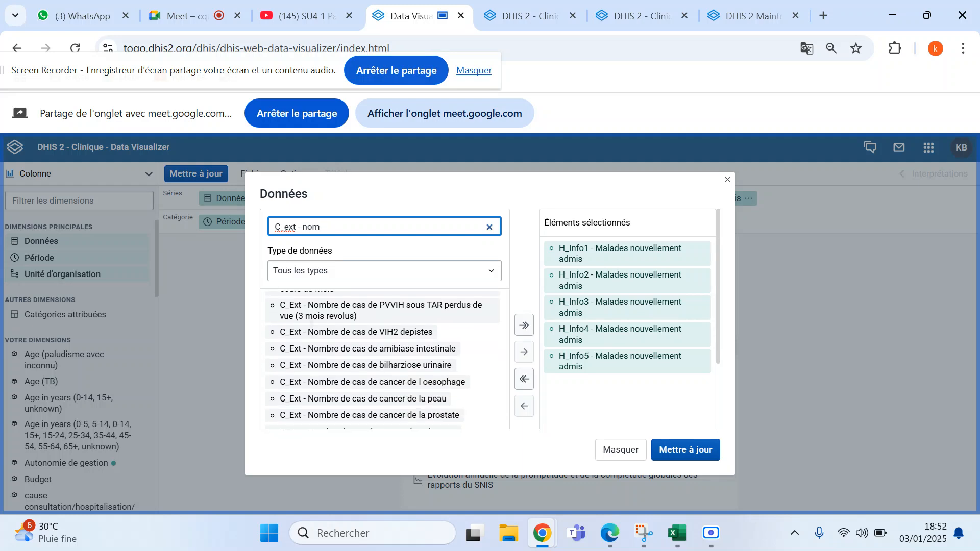
- Look through the remaining C_Ext - Nombre de cas items, from cancers and conjonctivite to the suspected cases and stock rupture items
{"action": "scroll", "coordinate": [382, 357], "scroll_direction": "down", "scroll_amount": 3}
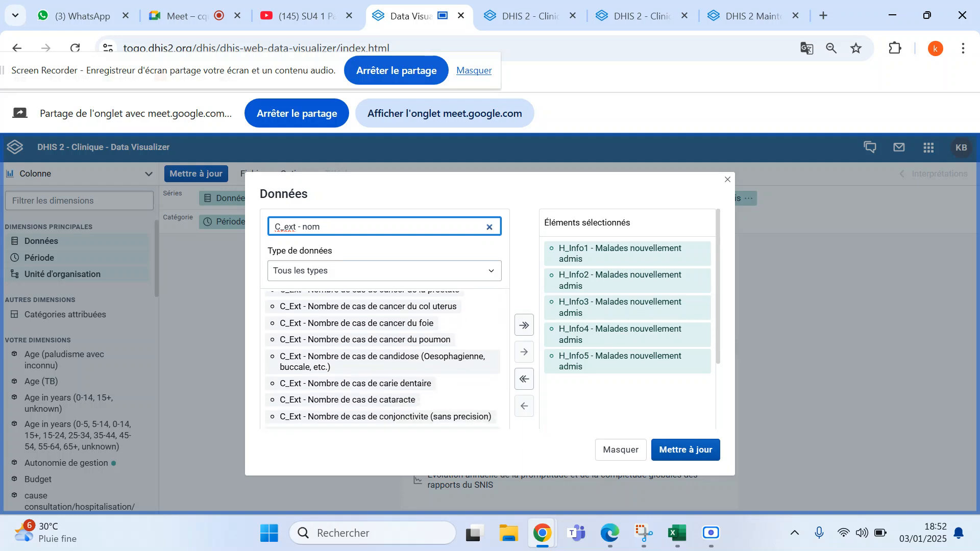
{"action": "scroll", "coordinate": [383, 357], "scroll_direction": "down", "scroll_amount": 2}
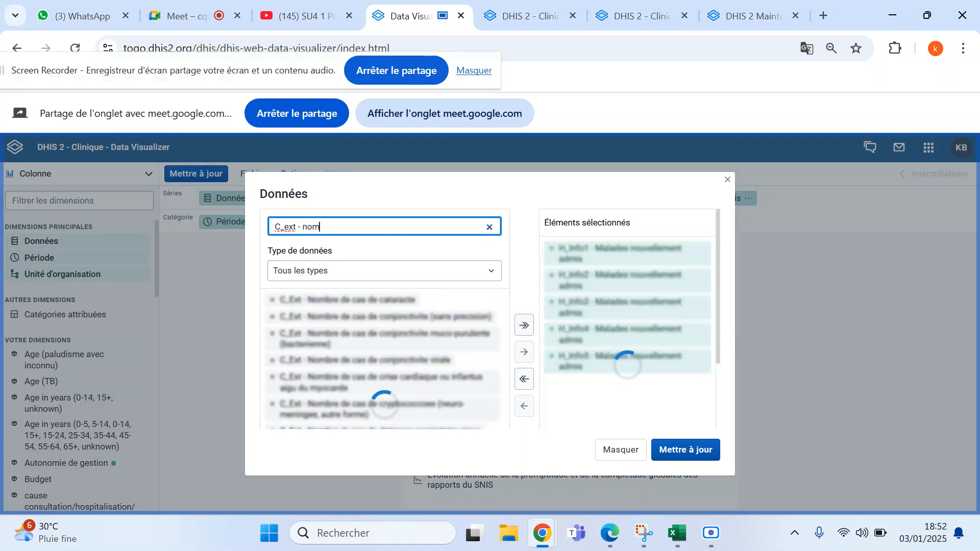
{"action": "scroll", "coordinate": [383, 358], "scroll_direction": "down", "scroll_amount": 1}
{"action": "scroll", "coordinate": [382, 347], "scroll_direction": "down", "scroll_amount": 1}
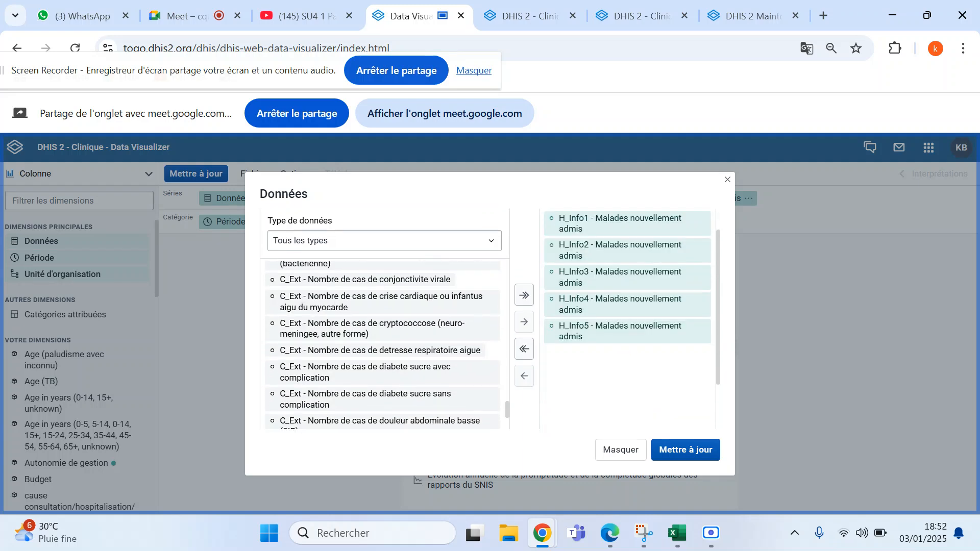
{"action": "scroll", "coordinate": [382, 347], "scroll_direction": "down", "scroll_amount": 3}
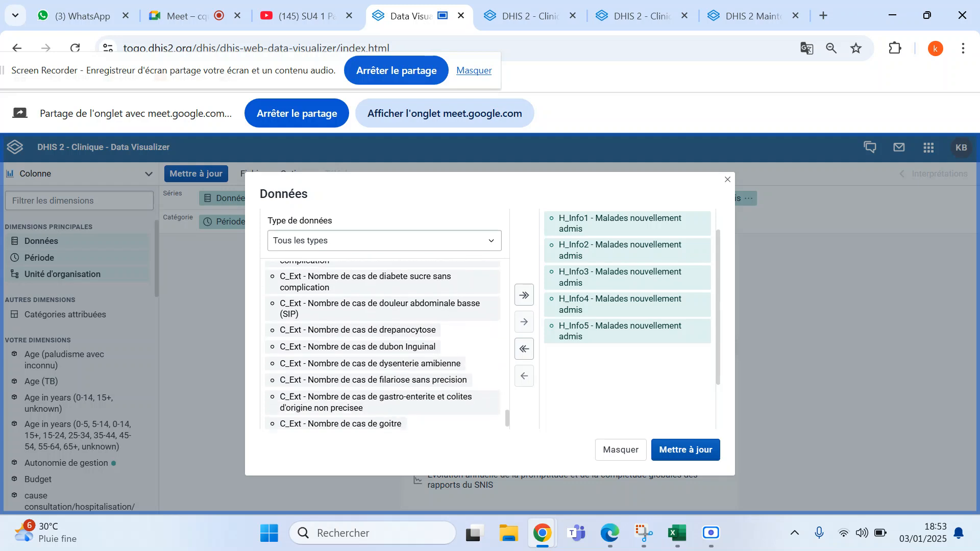
{"action": "scroll", "coordinate": [382, 347], "scroll_direction": "down", "scroll_amount": 15}
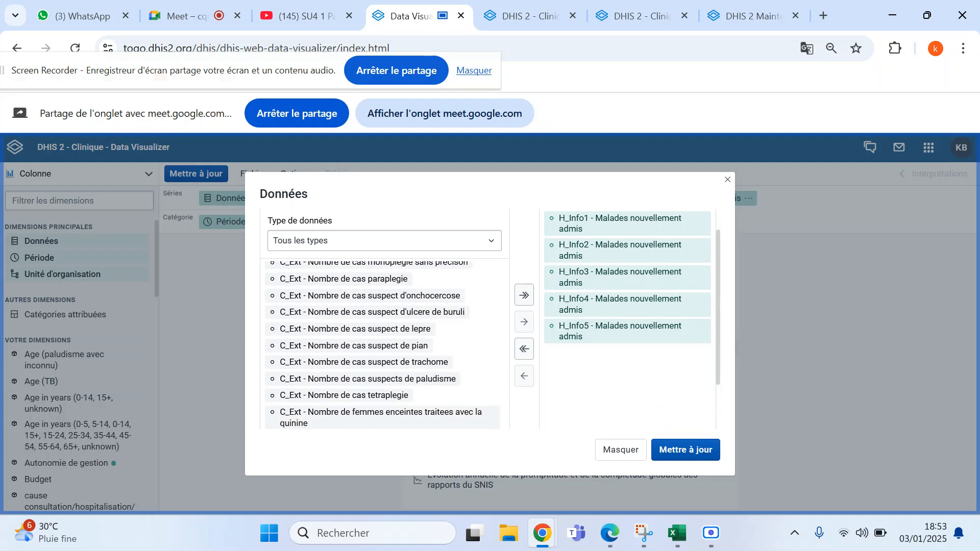
{"action": "scroll", "coordinate": [382, 345], "scroll_direction": "down", "scroll_amount": 3}
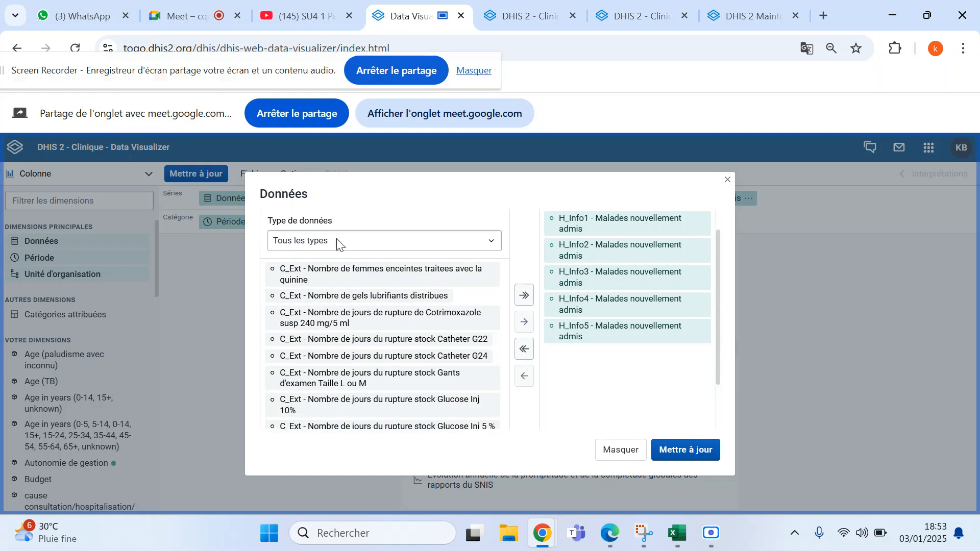
{"action": "scroll", "coordinate": [438, 286], "scroll_direction": "up", "scroll_amount": 1}
{"action": "scroll", "coordinate": [383, 344], "scroll_direction": "up", "scroll_amount": 3}
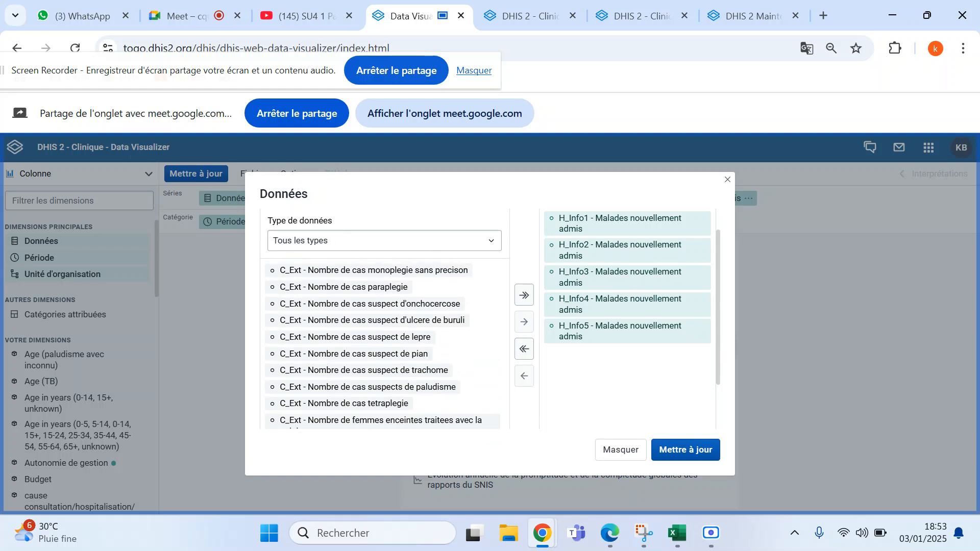
{"action": "scroll", "coordinate": [383, 344], "scroll_direction": "up", "scroll_amount": 10}
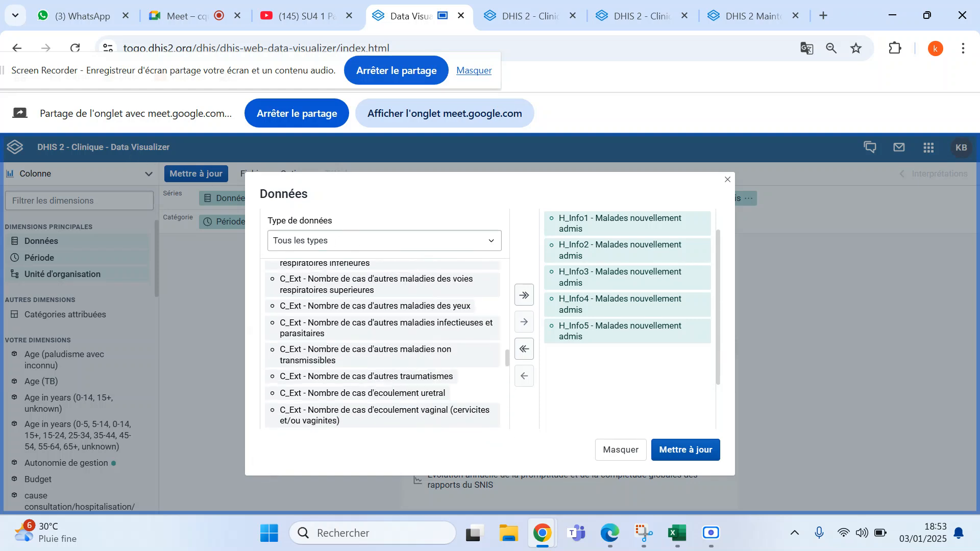
{"action": "scroll", "coordinate": [360, 234], "scroll_direction": "up", "scroll_amount": 2}
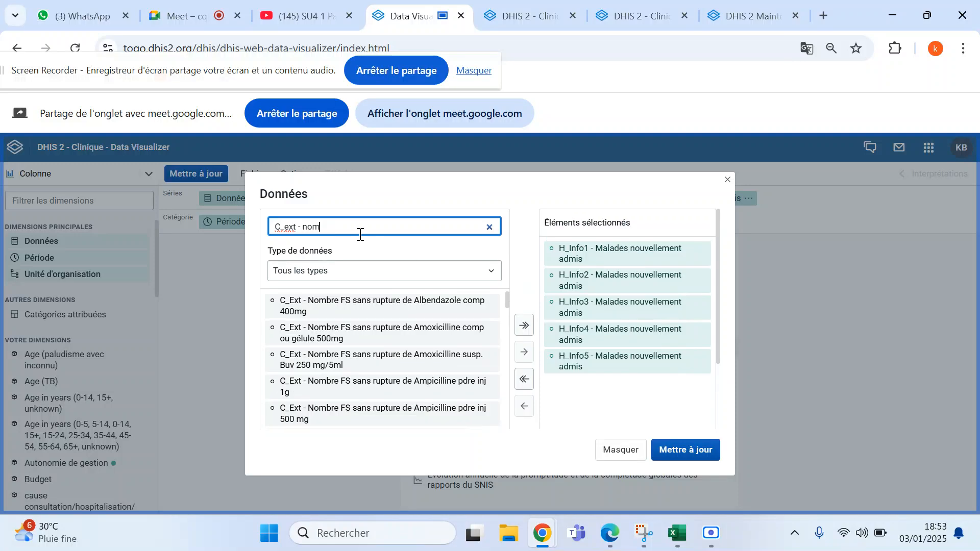
- Narrow the data item search to "C_ext - nombre de nou" and add C_Ext - Nombre de nouveaux cas toutes causes confondues to the selection
{"action": "type", "text": "bre de nou"}
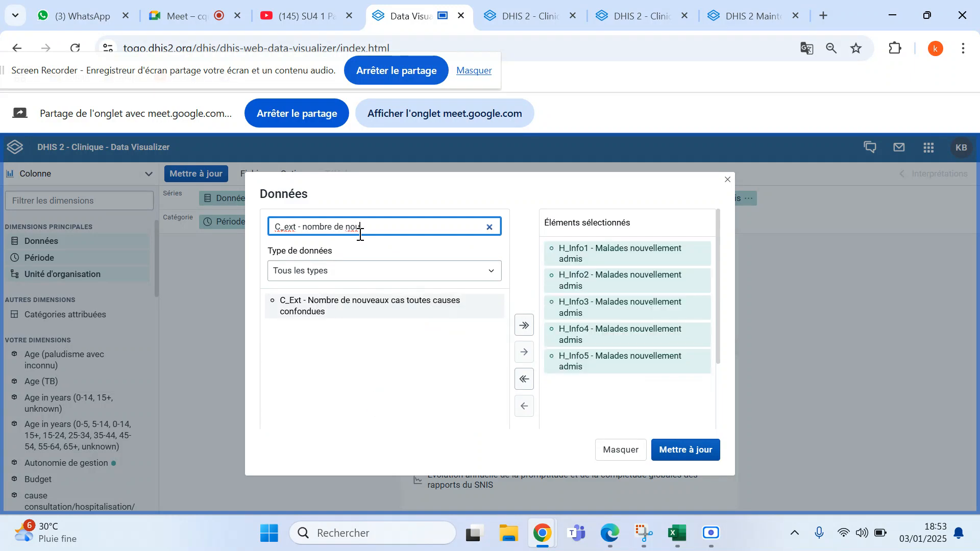
{"action": "double_click", "coordinate": [321, 307]}
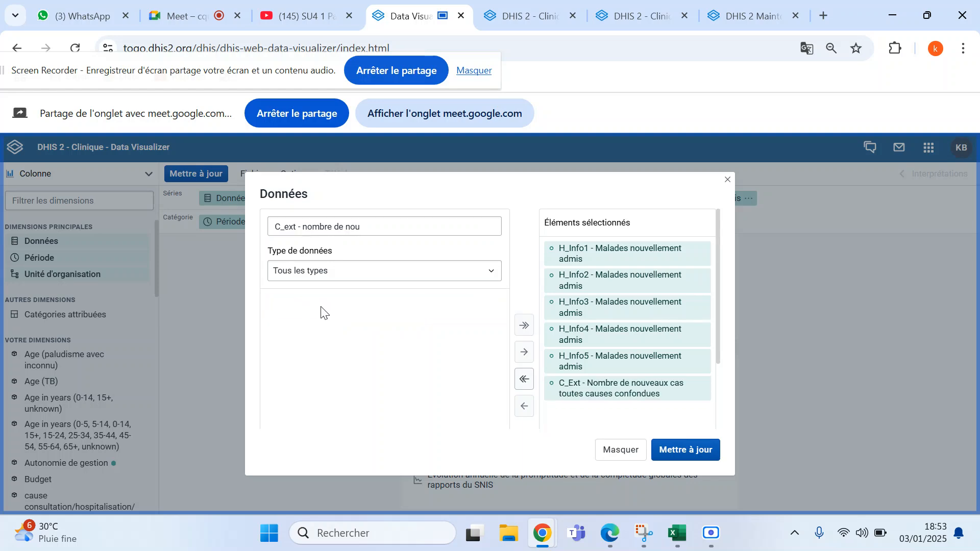
{"action": "left_click", "coordinate": [622, 449]}
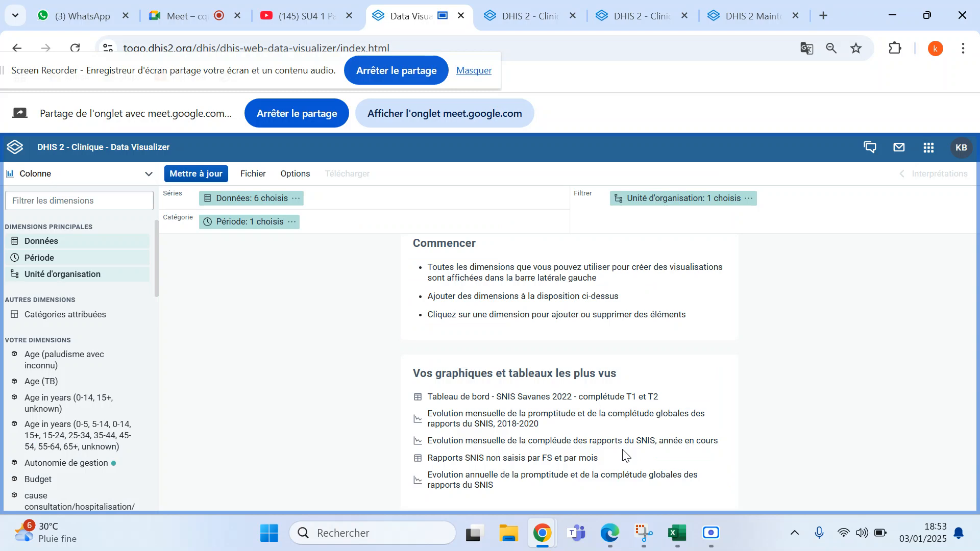
- Switch the period choice to fixed periods of type Annuel and remove 12 derniers mois from the selected periods
{"action": "left_click", "coordinate": [263, 223]}
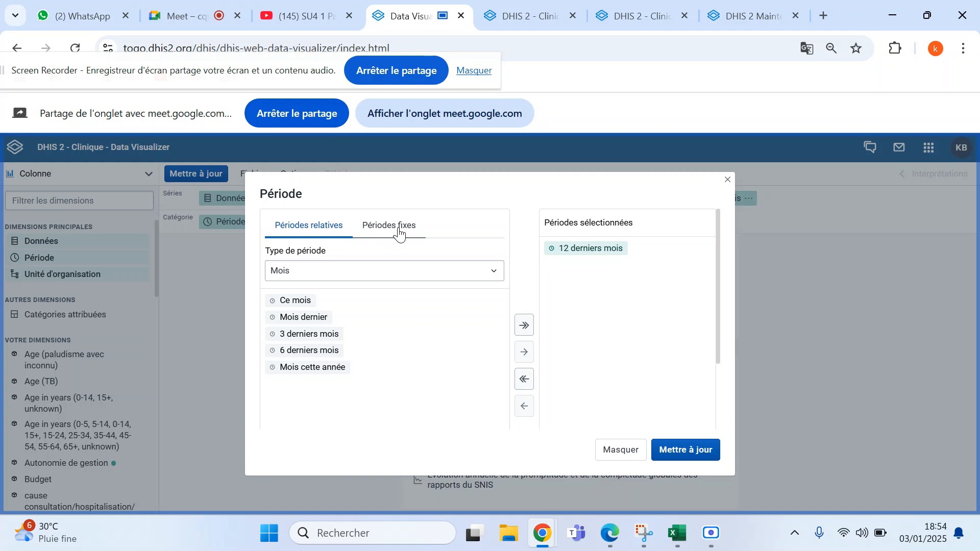
{"action": "left_click", "coordinate": [399, 232]}
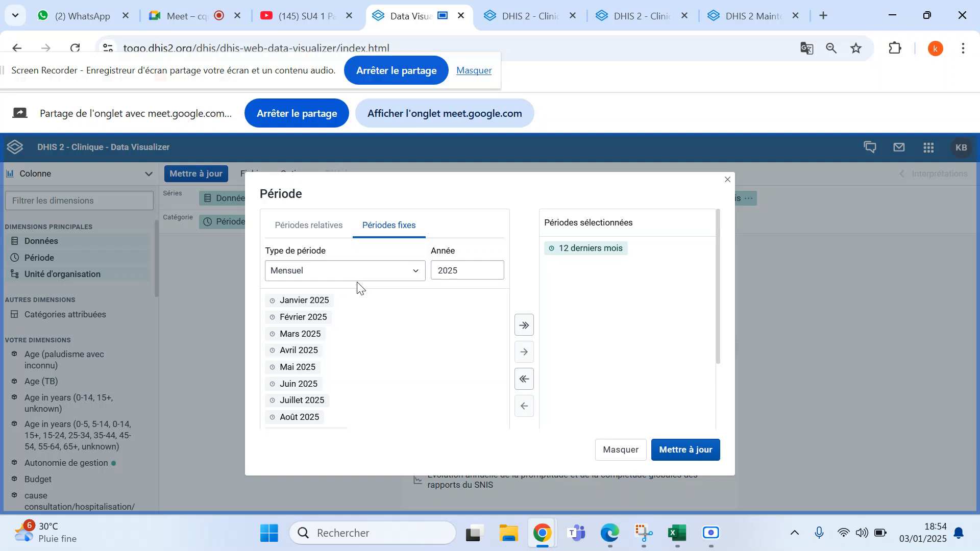
{"action": "left_click", "coordinate": [413, 276]}
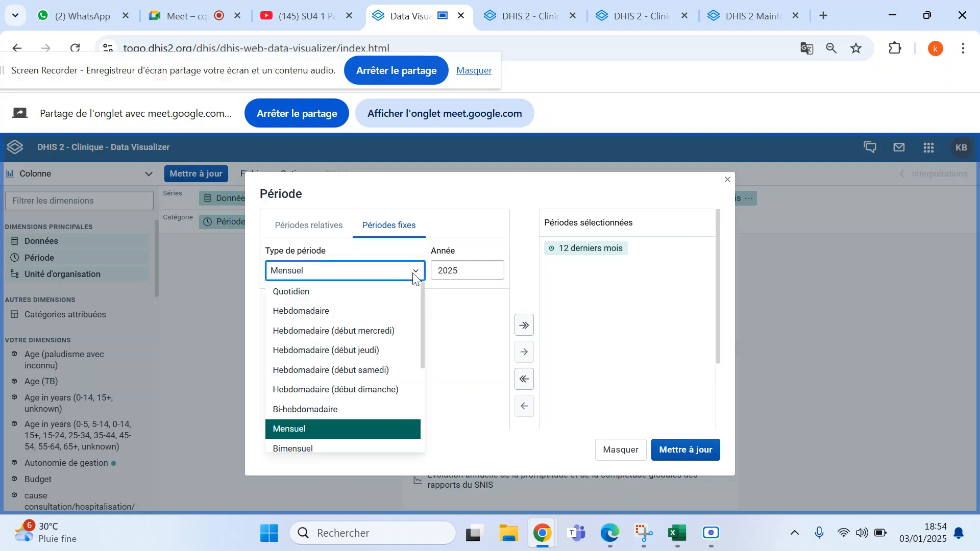
{"action": "scroll", "coordinate": [368, 402], "scroll_direction": "down", "scroll_amount": 2}
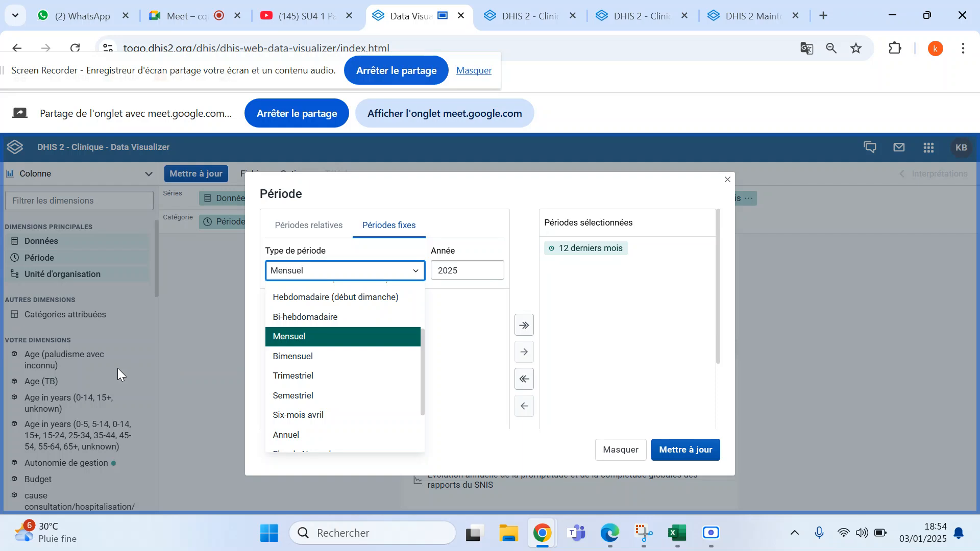
{"action": "left_click", "coordinate": [285, 435]}
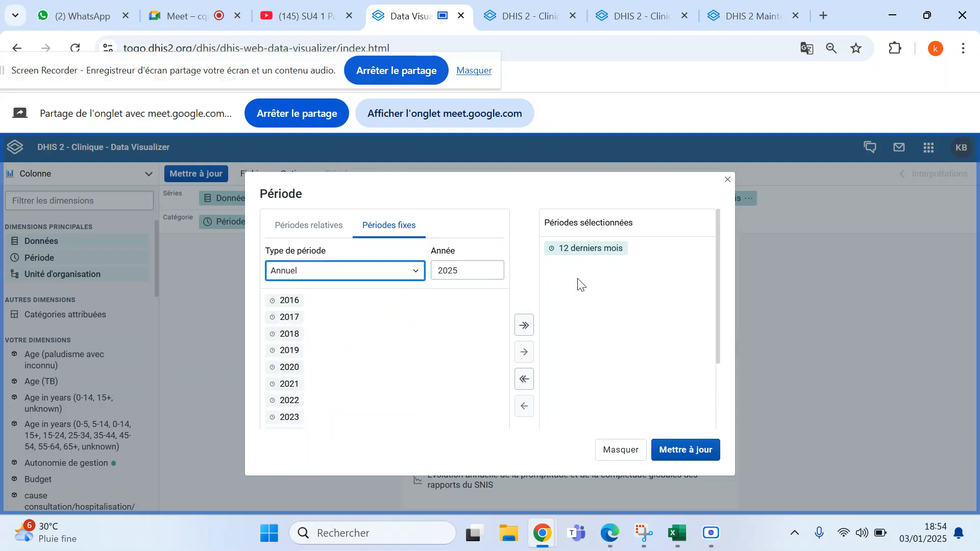
{"action": "left_click", "coordinate": [592, 261]}
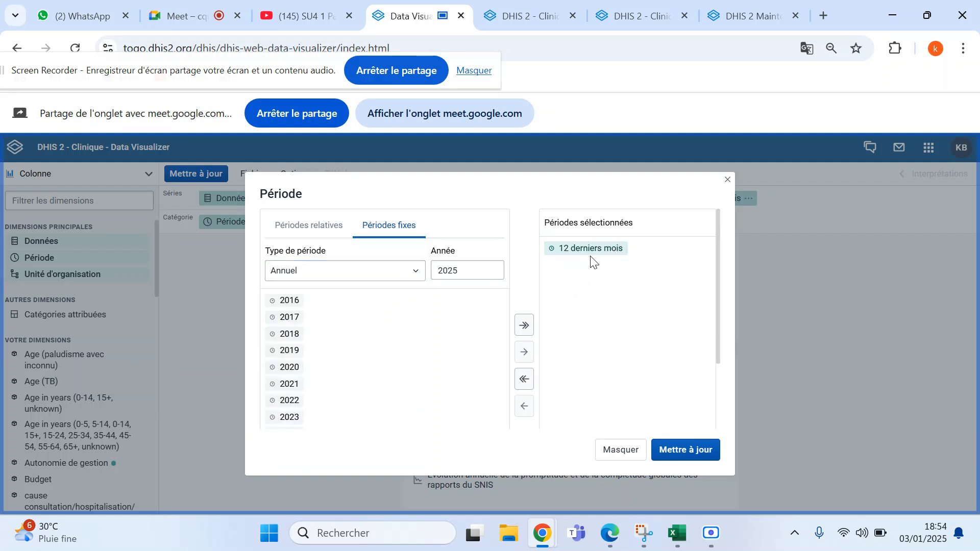
{"action": "double_click", "coordinate": [591, 245]}
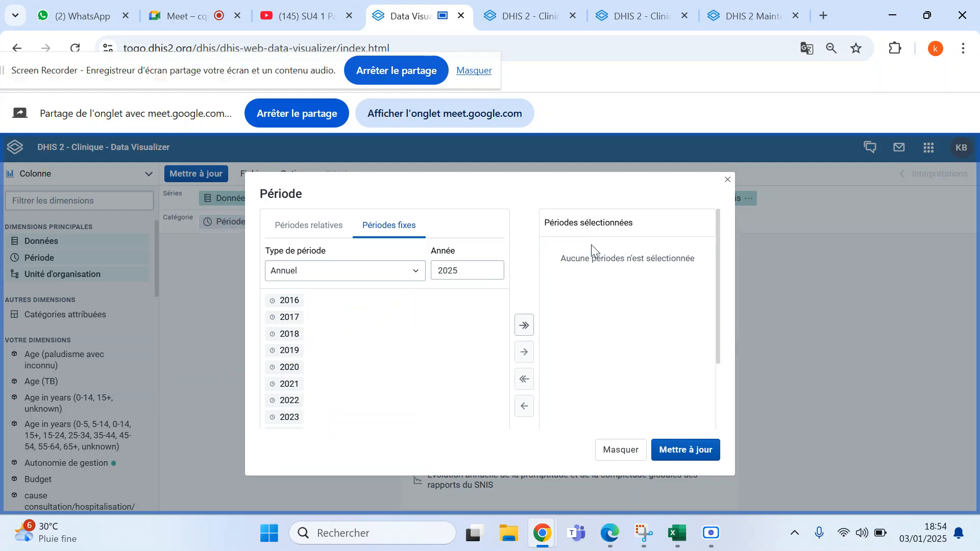
- Set the year to 2024 and add 2024 as the selected period
{"action": "left_click", "coordinate": [495, 275]}
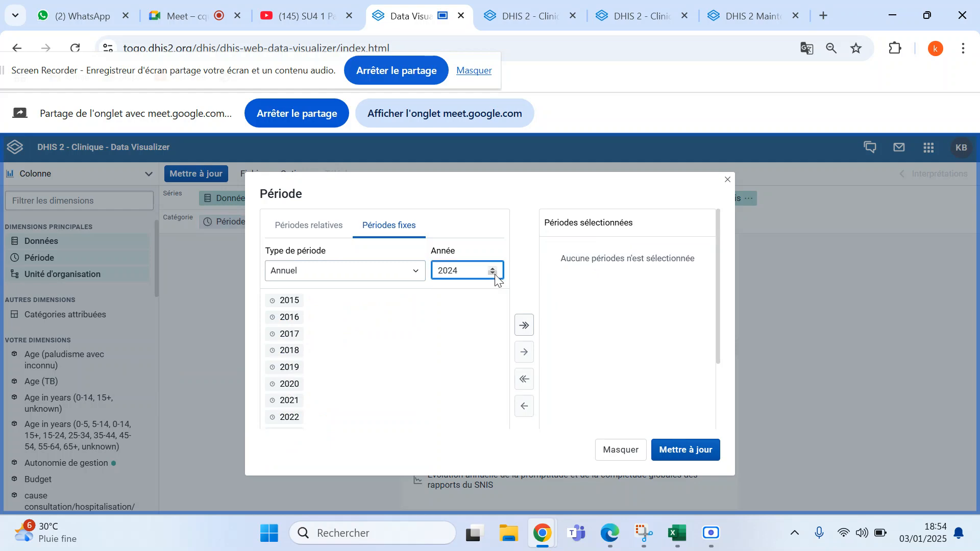
{"action": "scroll", "coordinate": [408, 312], "scroll_direction": "down", "scroll_amount": 1}
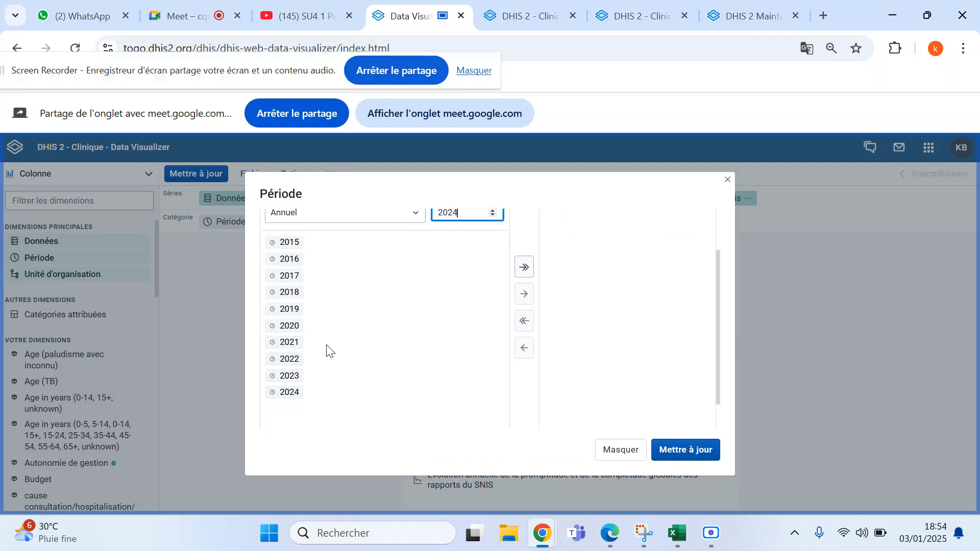
{"action": "double_click", "coordinate": [288, 393]}
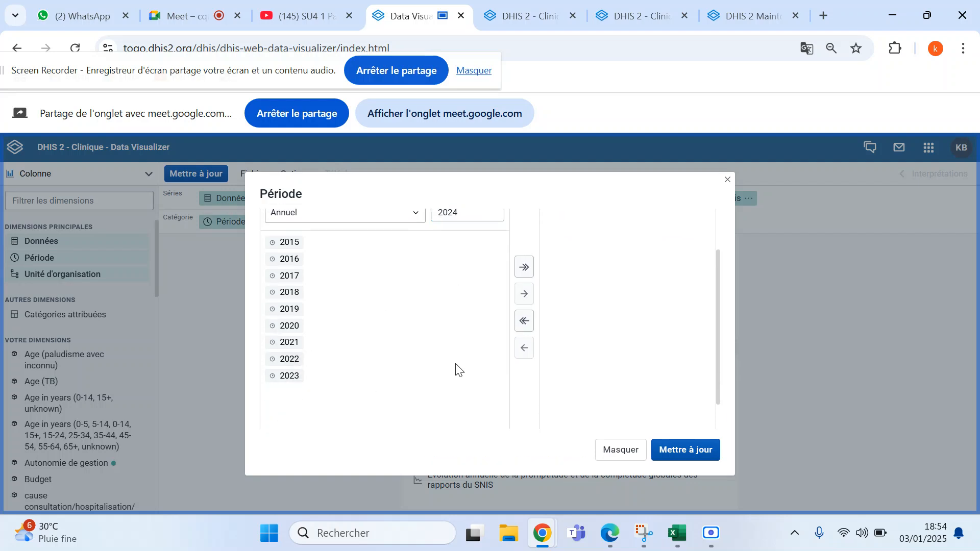
{"action": "left_click", "coordinate": [611, 452]}
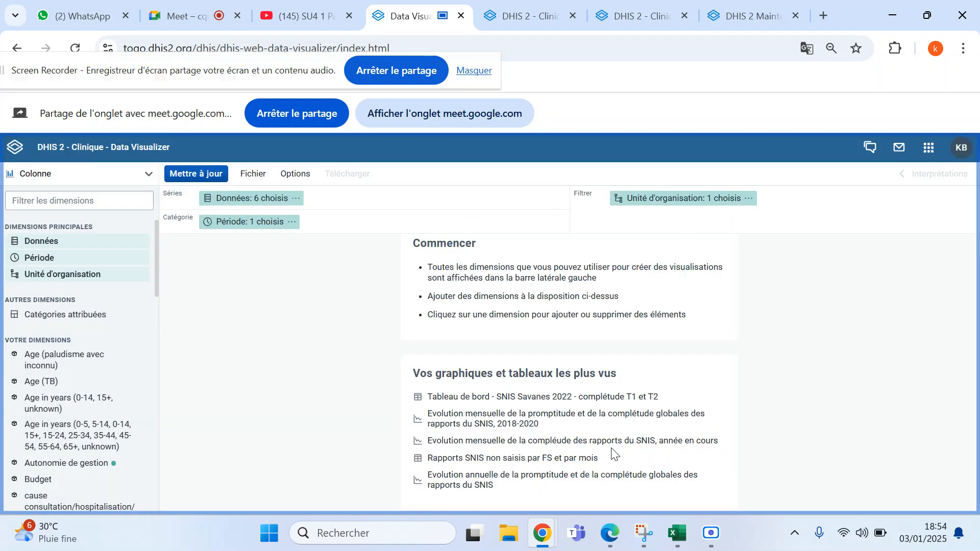
- Replace the user organisation unit with the Centrale region and update the chart
{"action": "left_click", "coordinate": [656, 198]}
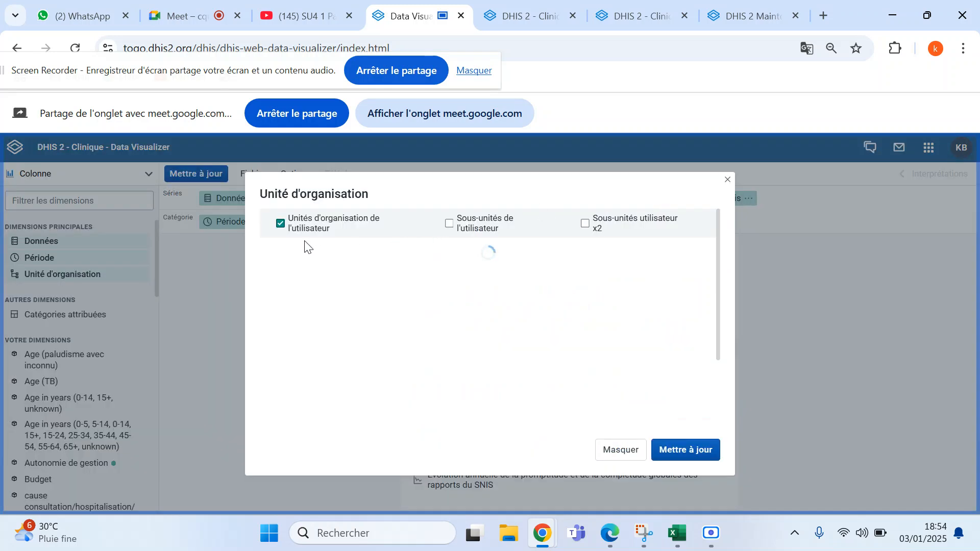
{"action": "left_click", "coordinate": [280, 224]}
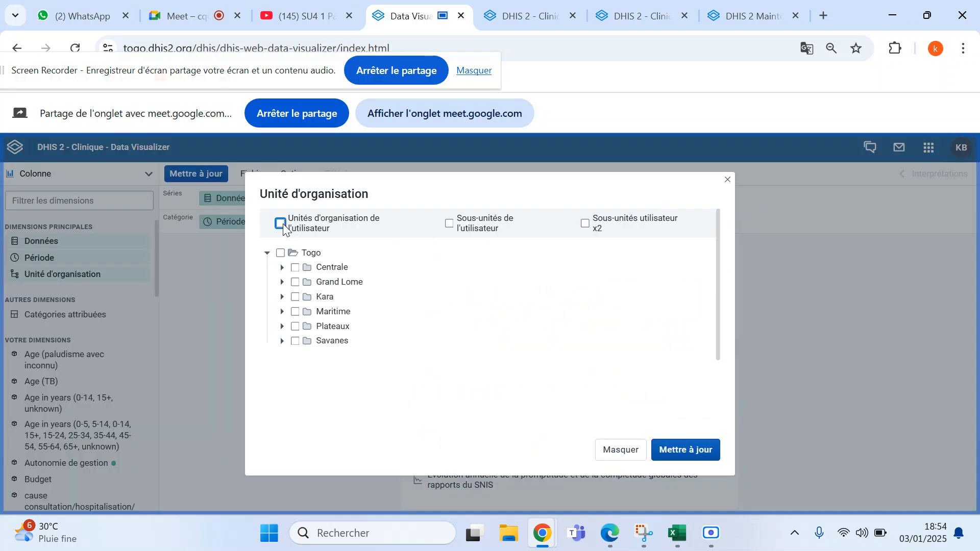
{"action": "left_click", "coordinate": [294, 267]}
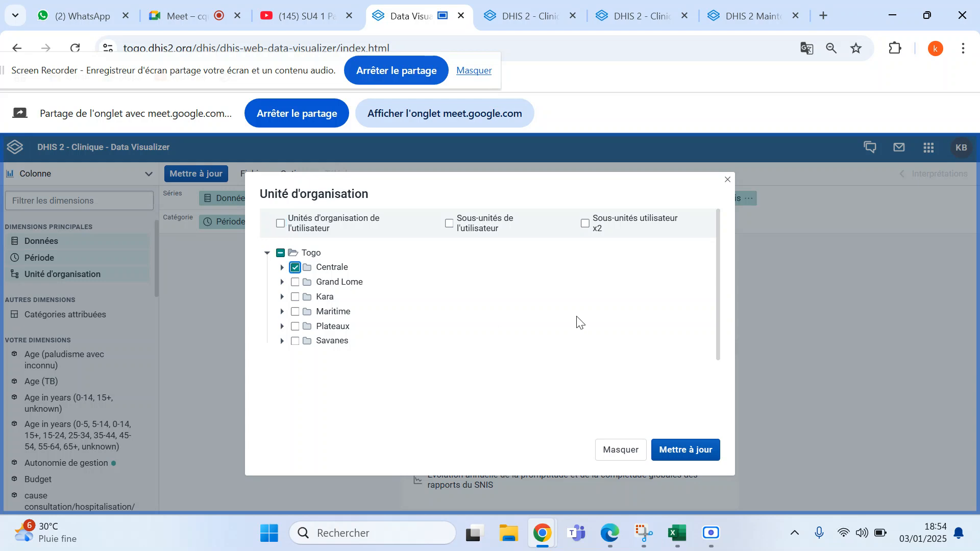
{"action": "left_click", "coordinate": [677, 452]}
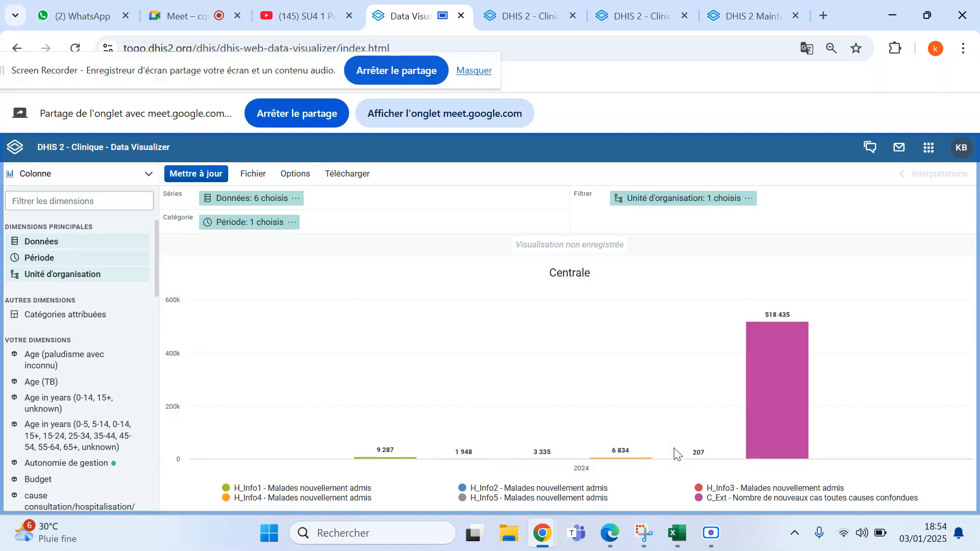
- Change the visualization type to Tableau croisé dynamique and refresh the display
{"action": "left_click", "coordinate": [40, 174]}
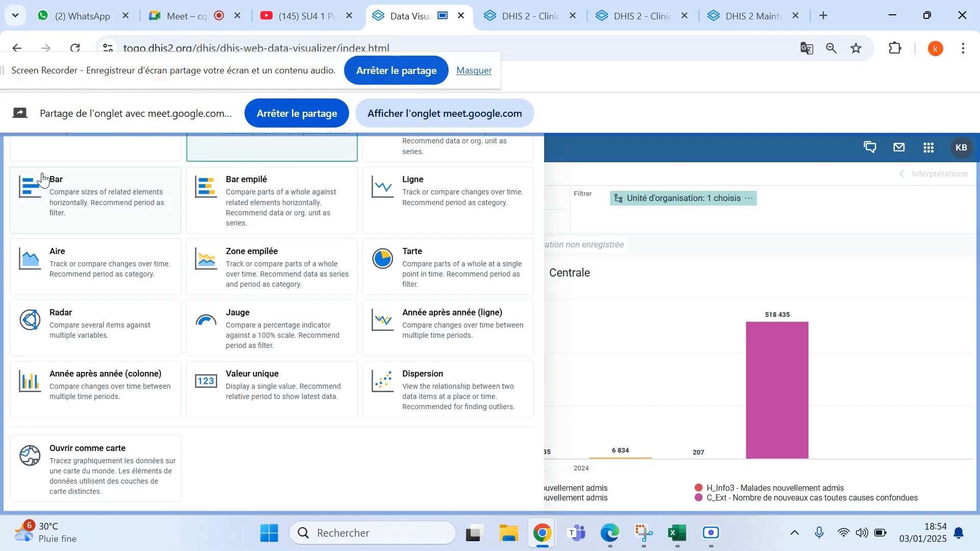
{"action": "left_click", "coordinate": [71, 144]}
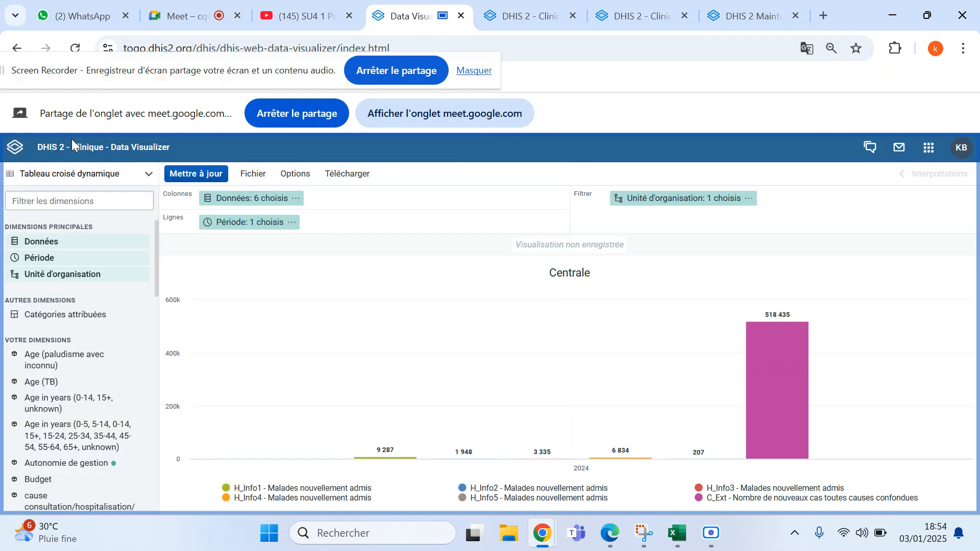
{"action": "left_click", "coordinate": [208, 174]}
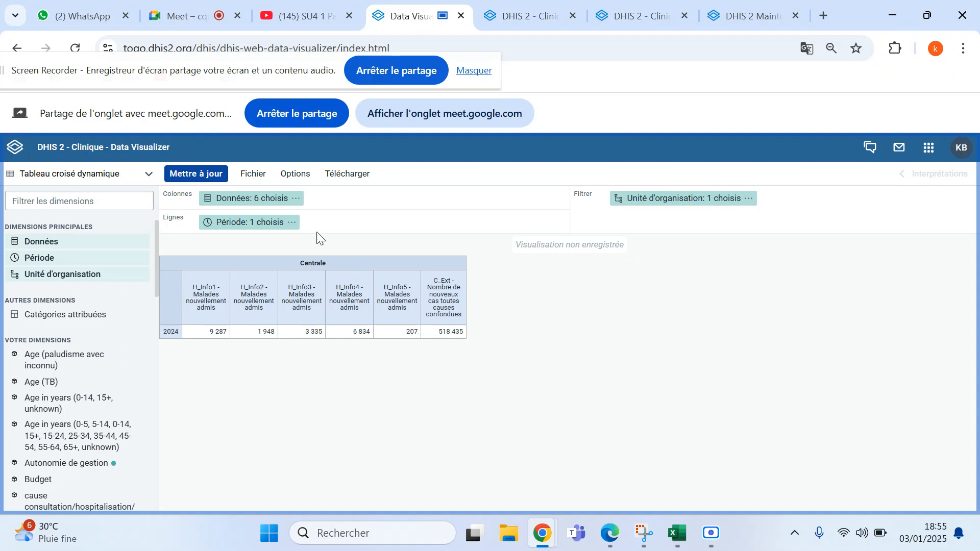
- Swap the table layout so Données is in the rows and Période in the columns, and update the table
{"action": "mouse_move", "coordinate": [276, 204]}
{"action": "left_click_drag", "start_coordinate": [275, 203], "coordinate": [263, 227]}
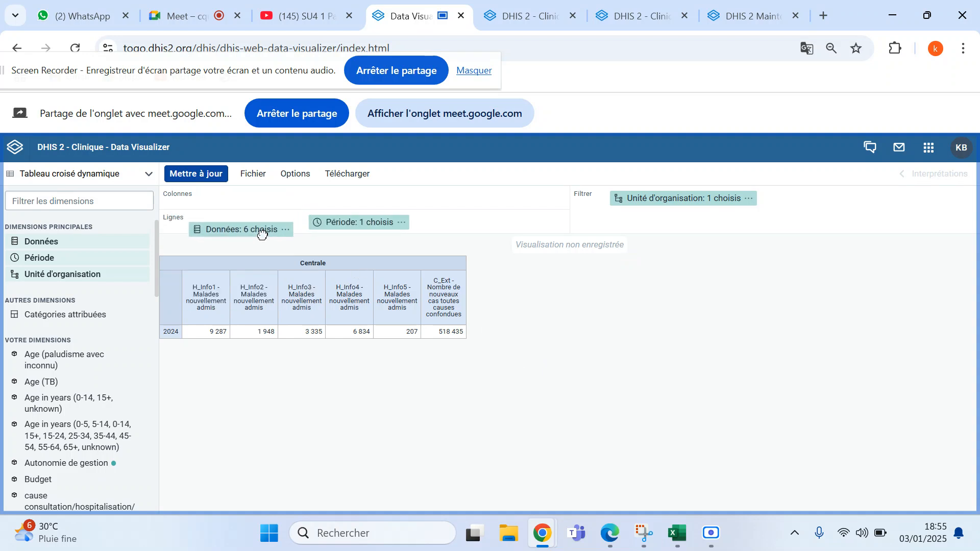
{"action": "left_click", "coordinate": [352, 223]}
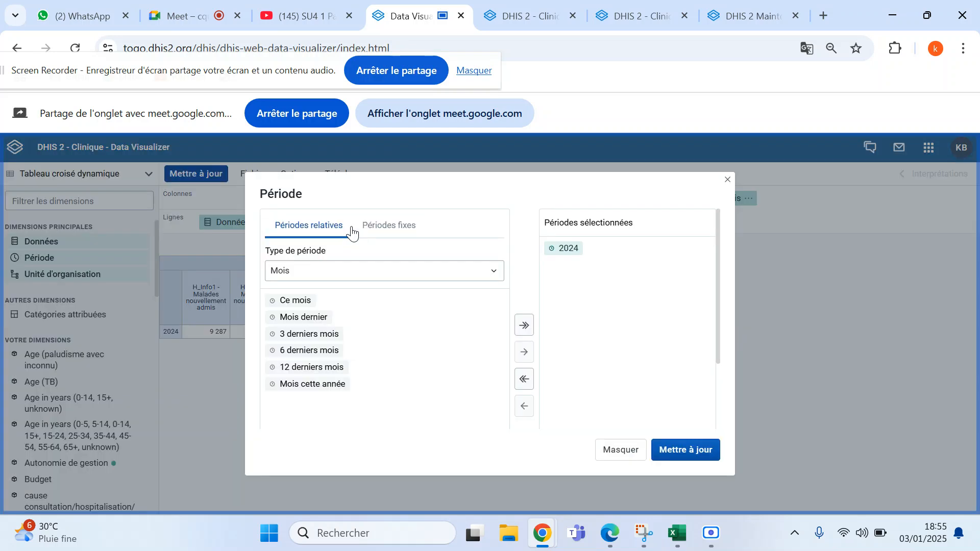
{"action": "left_click", "coordinate": [619, 459]}
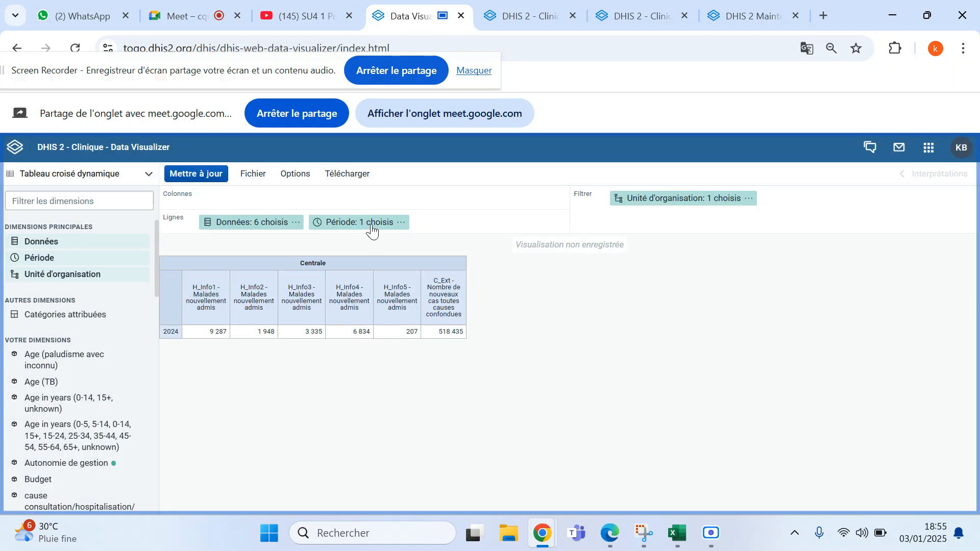
{"action": "mouse_move", "coordinate": [372, 230]}
{"action": "left_click_drag", "start_coordinate": [372, 230], "coordinate": [315, 197]}
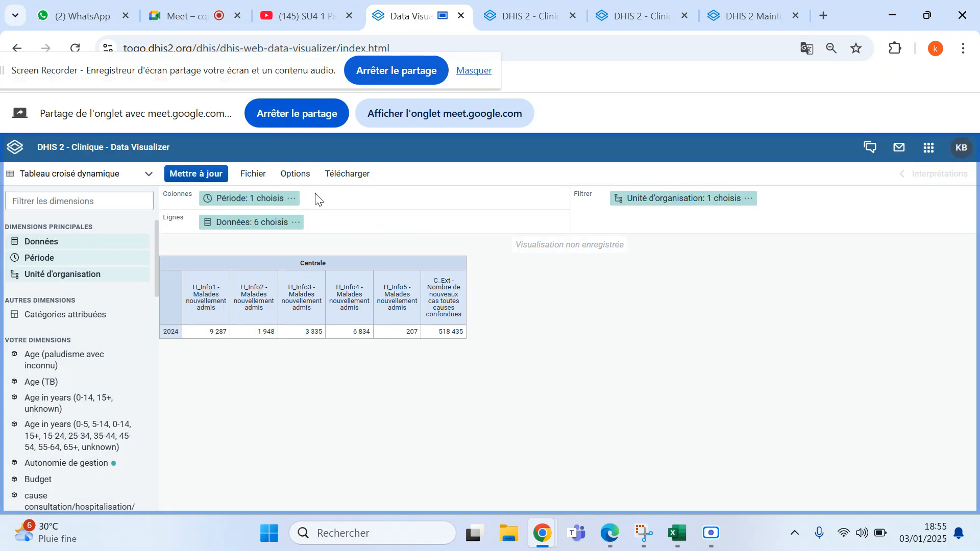
{"action": "left_click", "coordinate": [206, 174]}
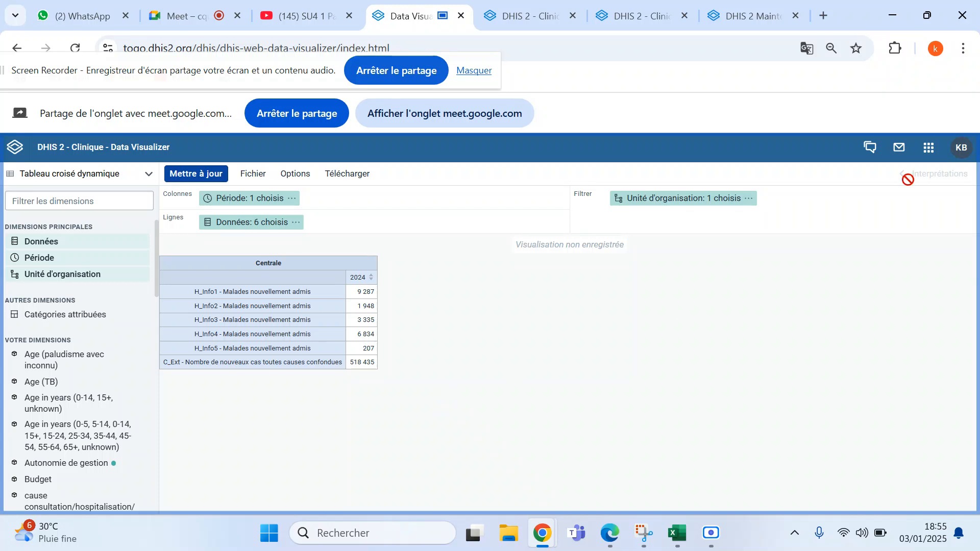
- Enlarge the browser page zoom to 110 % so the pivot table is easier to read
{"action": "left_click", "coordinate": [928, 149]}
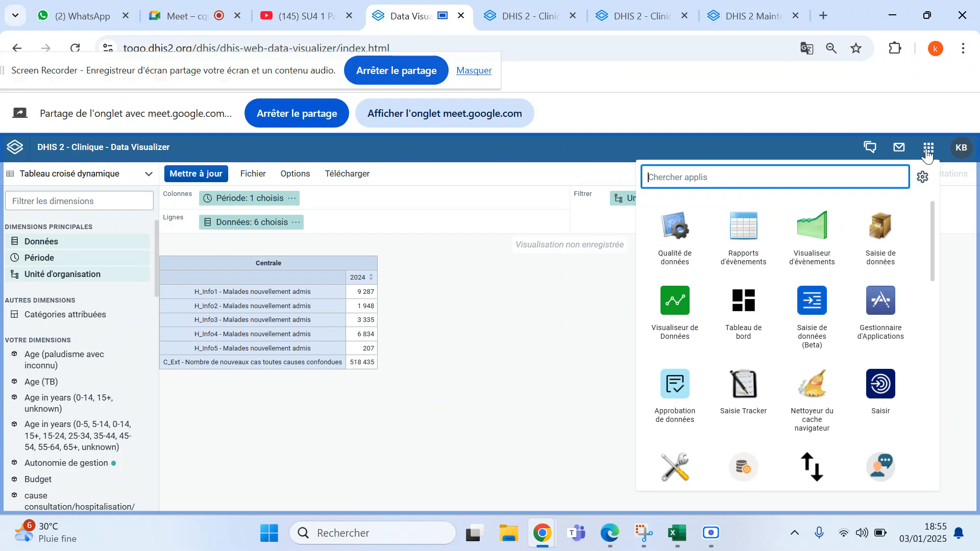
{"action": "left_click", "coordinate": [514, 317]}
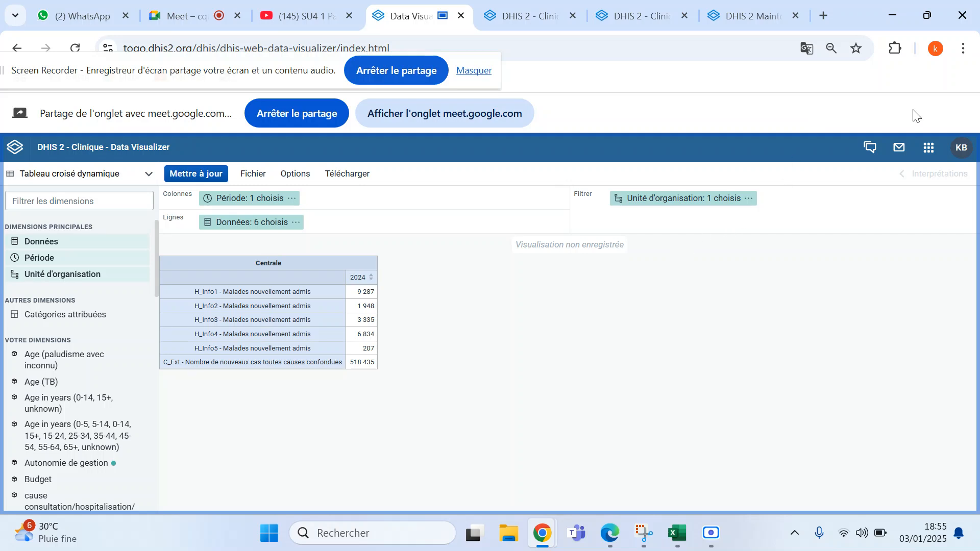
{"action": "left_click", "coordinate": [966, 48]}
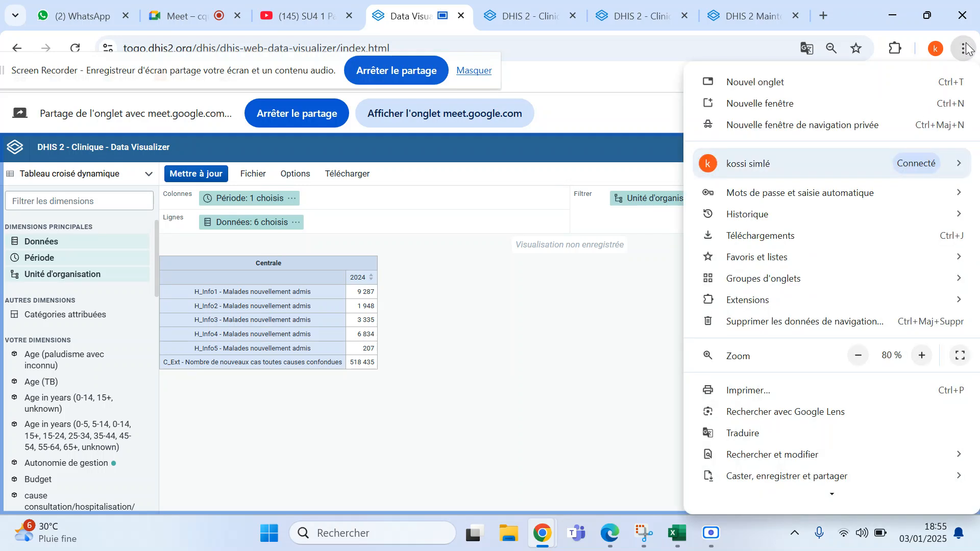
{"action": "left_click", "coordinate": [922, 356]}
{"action": "left_click", "coordinate": [922, 356]}
{"action": "left_click", "coordinate": [922, 355]}
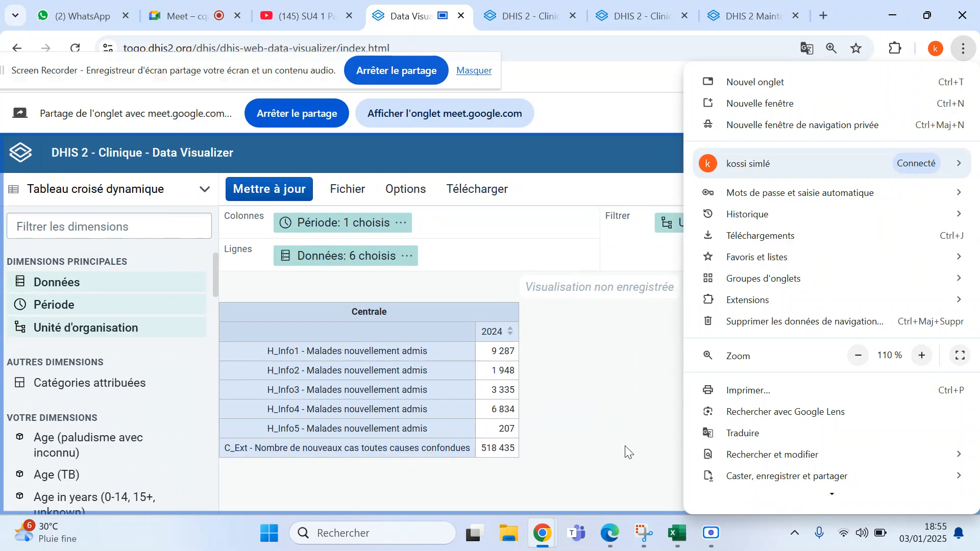
{"action": "left_click", "coordinate": [611, 444]}
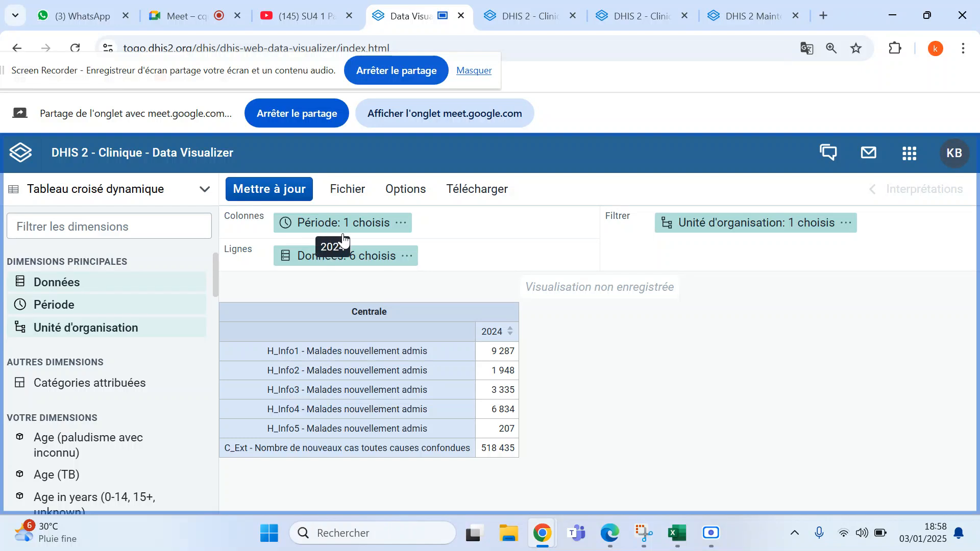
- Replace the Centrale region with Hopital de District de Blitta, under Blitta 1 in Blitta, as the organisation unit and update the table
{"action": "left_click", "coordinate": [770, 228]}
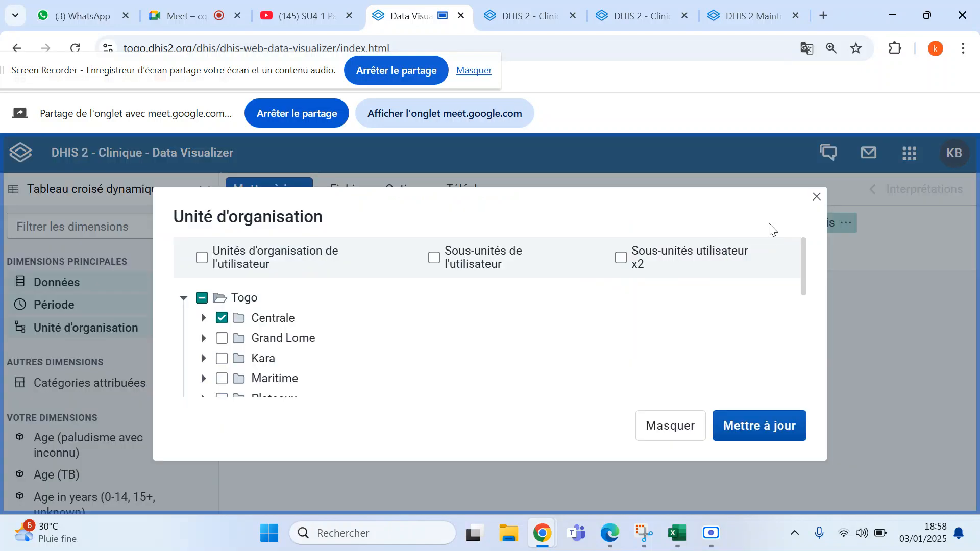
{"action": "left_click", "coordinate": [227, 324]}
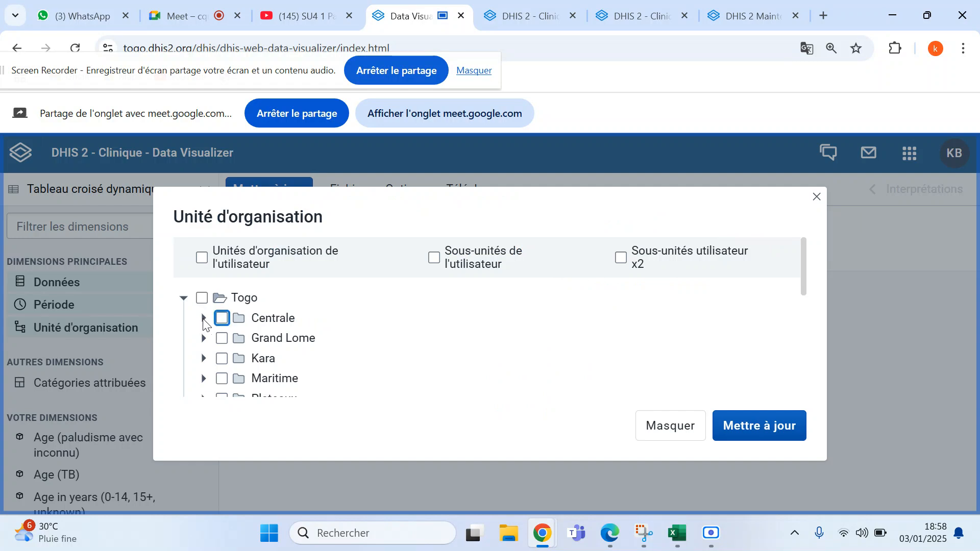
{"action": "left_click", "coordinate": [204, 319]}
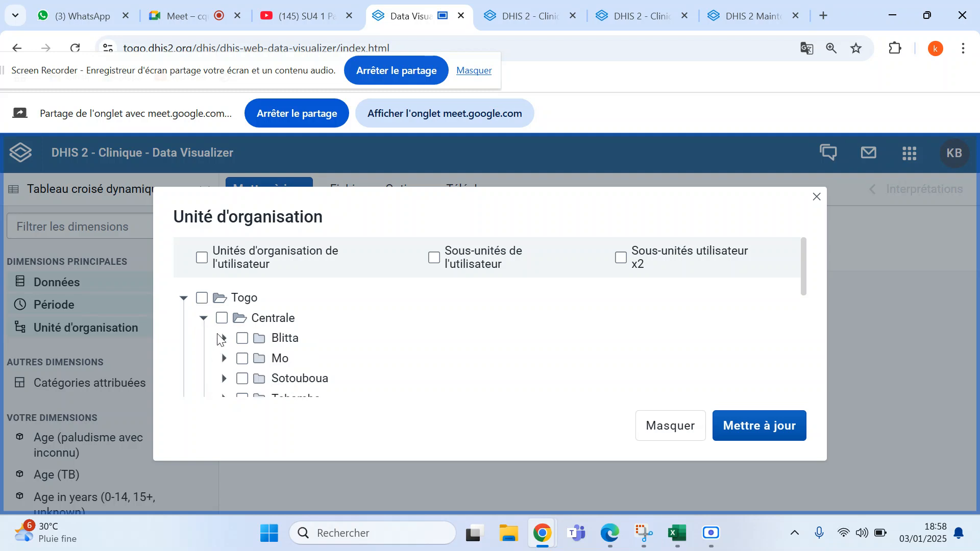
{"action": "left_click", "coordinate": [225, 339]}
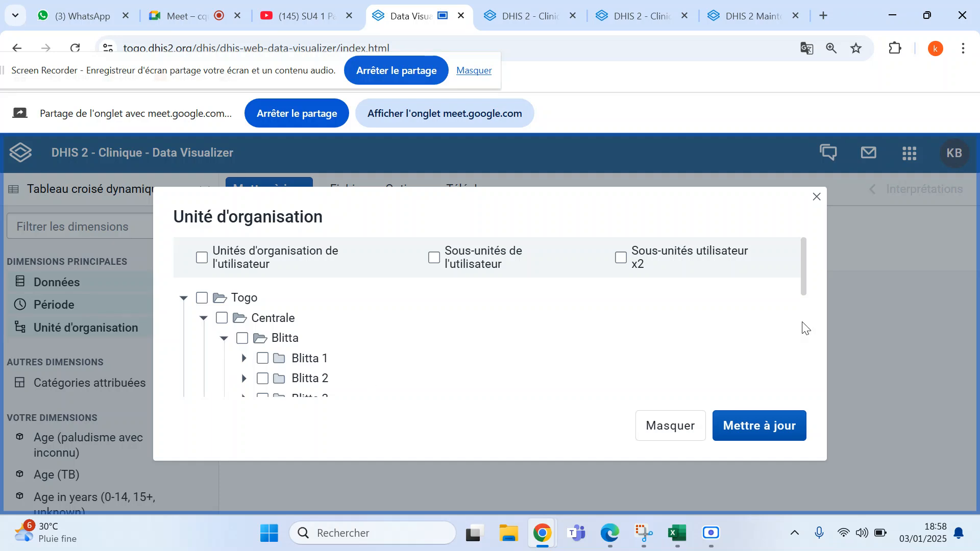
{"action": "scroll", "coordinate": [804, 328], "scroll_direction": "down", "scroll_amount": 3}
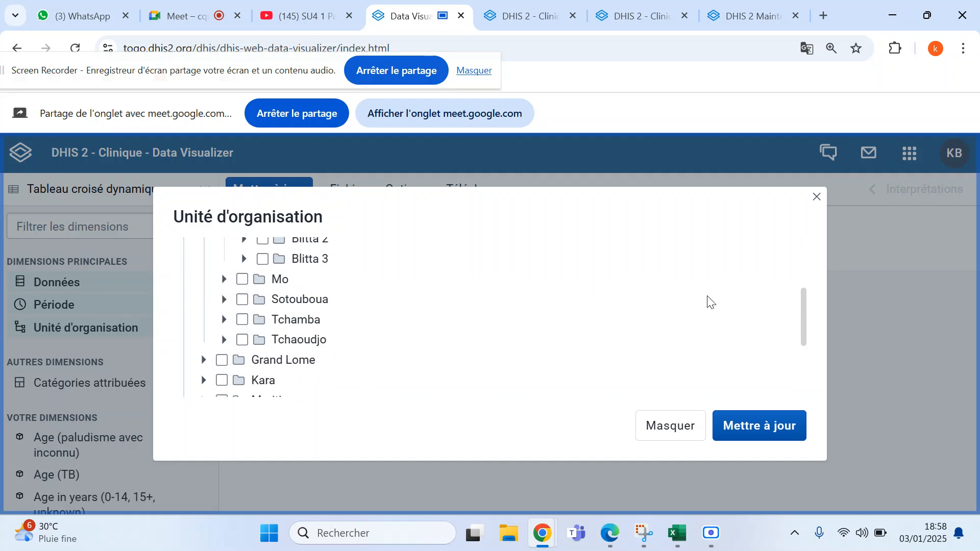
{"action": "scroll", "coordinate": [803, 259], "scroll_direction": "up", "scroll_amount": 3}
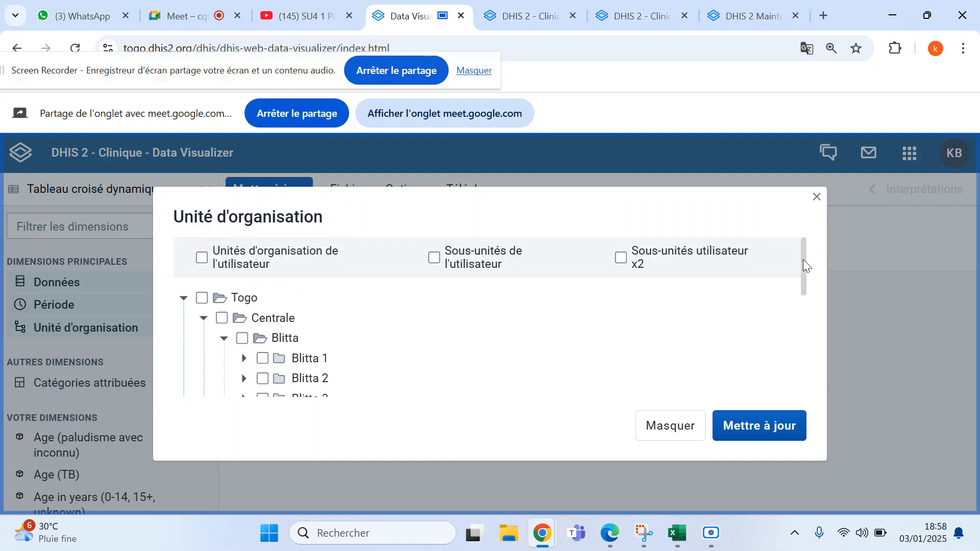
{"action": "left_click", "coordinate": [244, 359]}
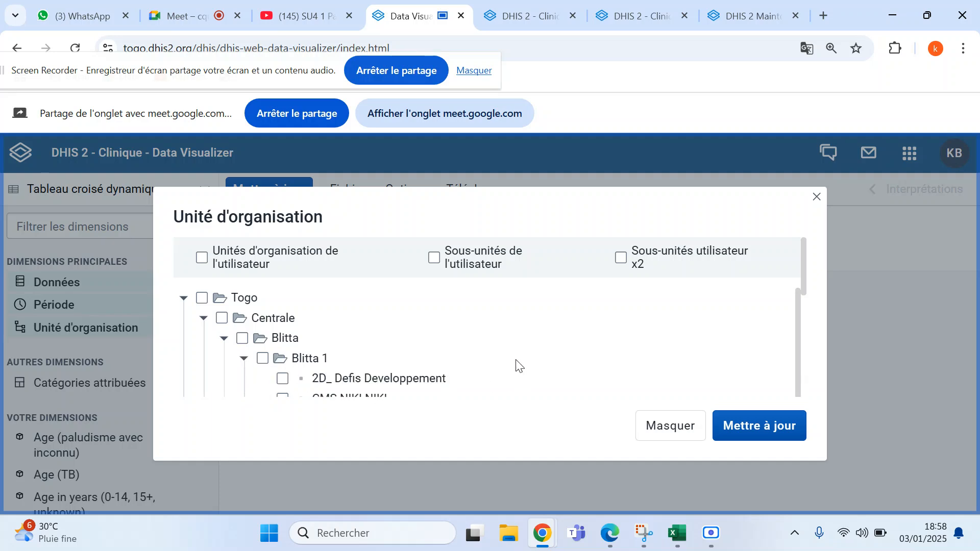
{"action": "scroll", "coordinate": [519, 363], "scroll_direction": "down", "scroll_amount": 2}
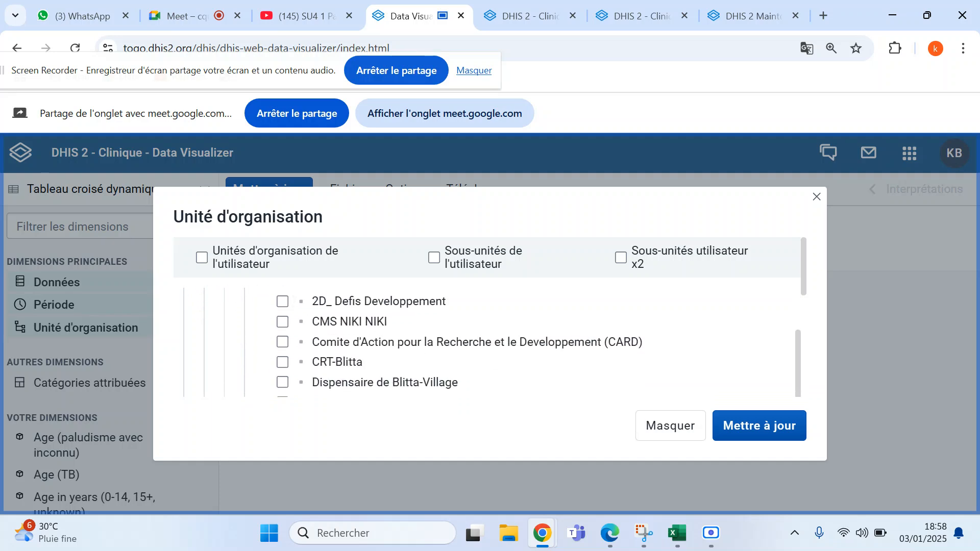
{"action": "scroll", "coordinate": [531, 343], "scroll_direction": "down", "scroll_amount": 1}
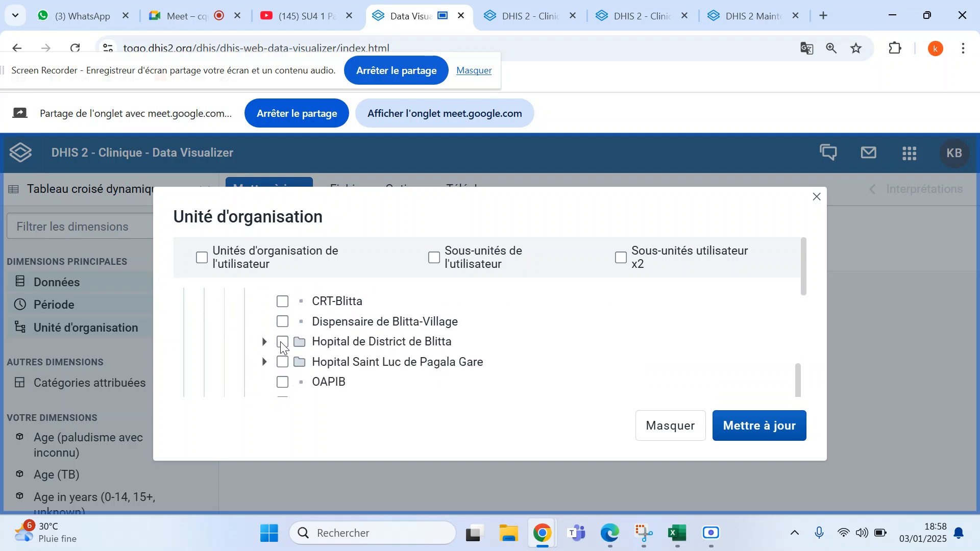
{"action": "left_click", "coordinate": [283, 342]}
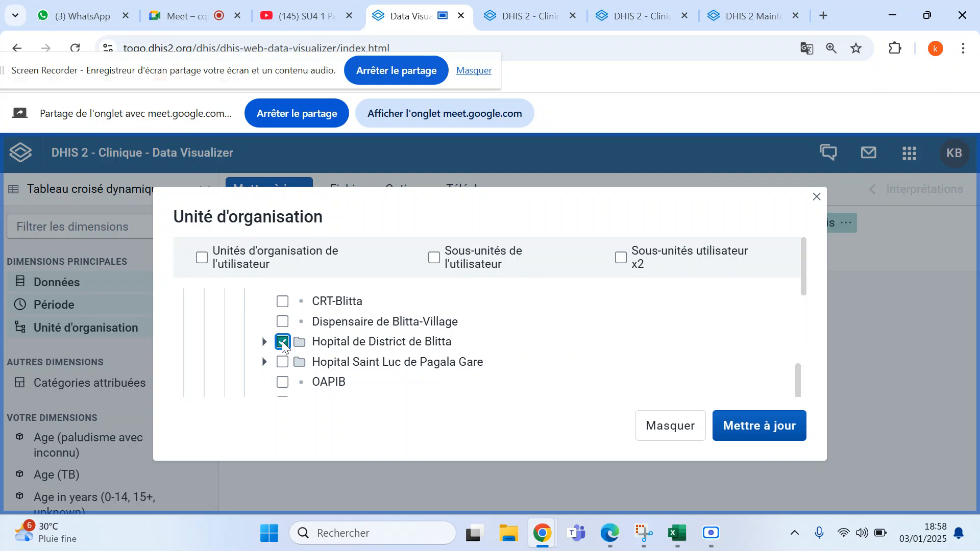
{"action": "left_click", "coordinate": [739, 431]}
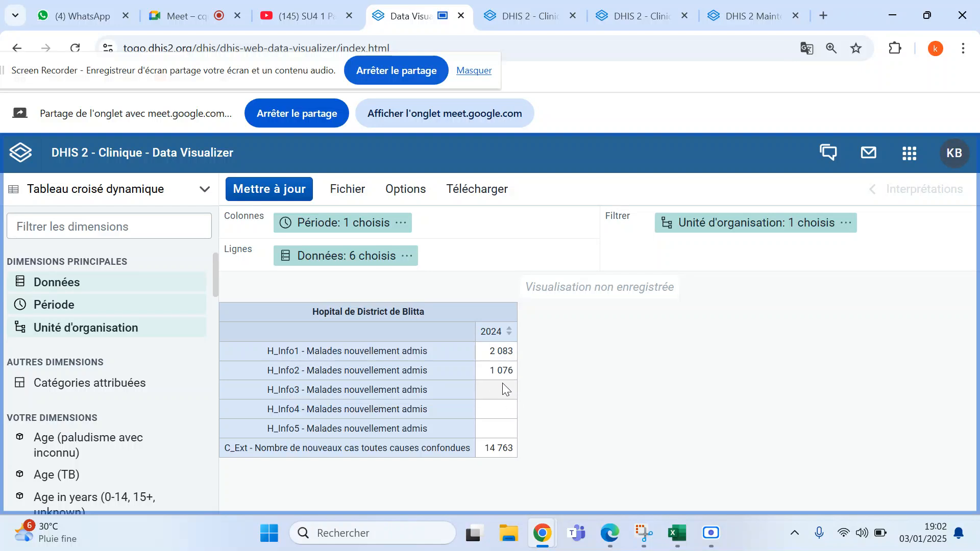
- Look through the table's Style, Séries and Légende options without changing anything
{"action": "left_click", "coordinate": [401, 197]}
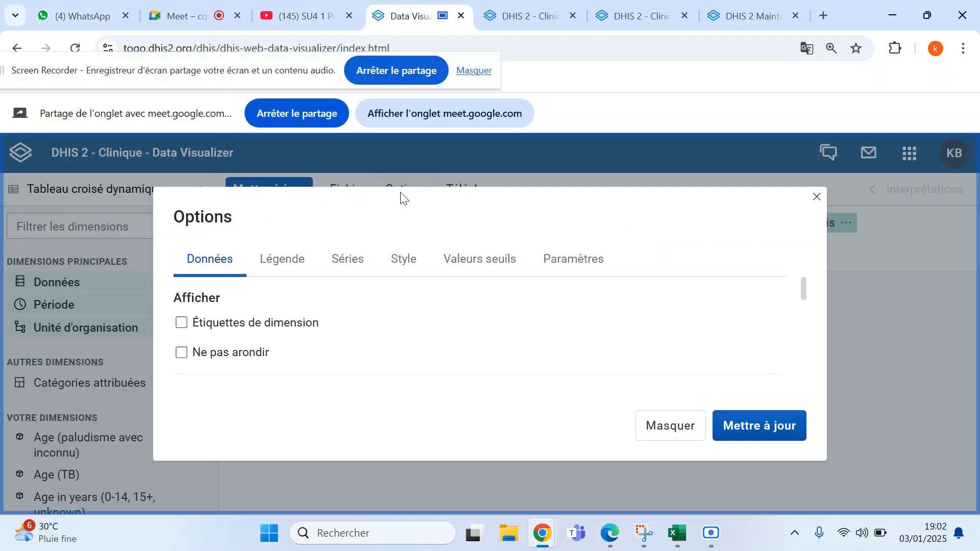
{"action": "left_click", "coordinate": [403, 262]}
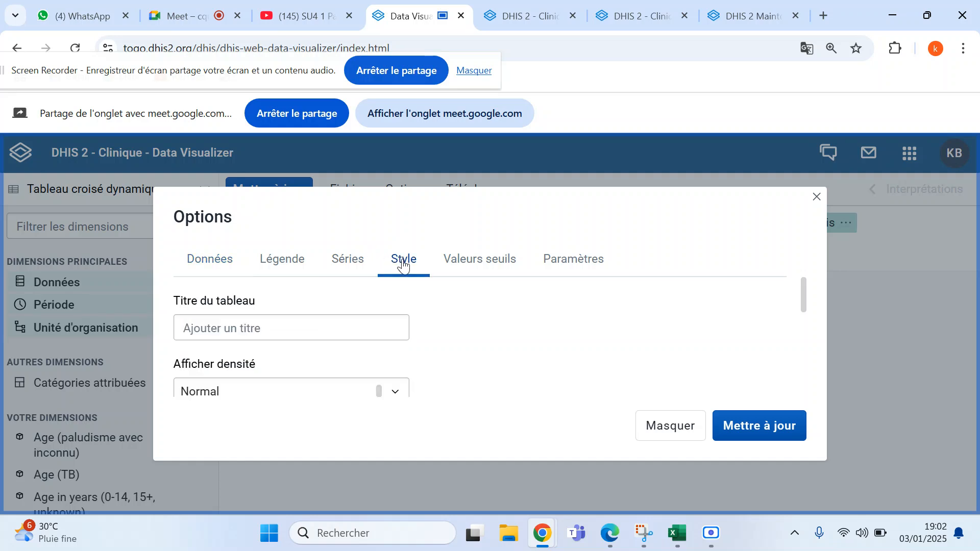
{"action": "left_click", "coordinate": [352, 265]}
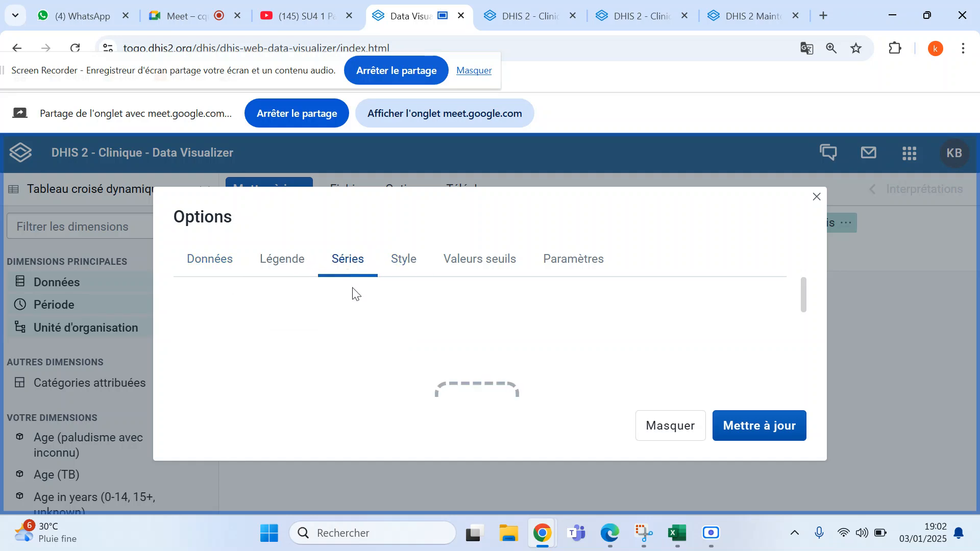
{"action": "left_click", "coordinate": [283, 261]}
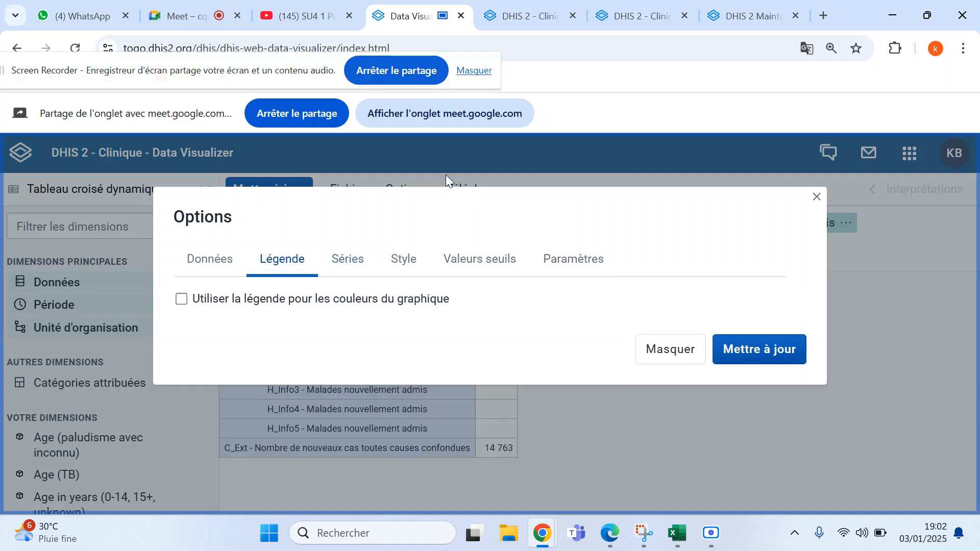
{"action": "left_click", "coordinate": [926, 226]}
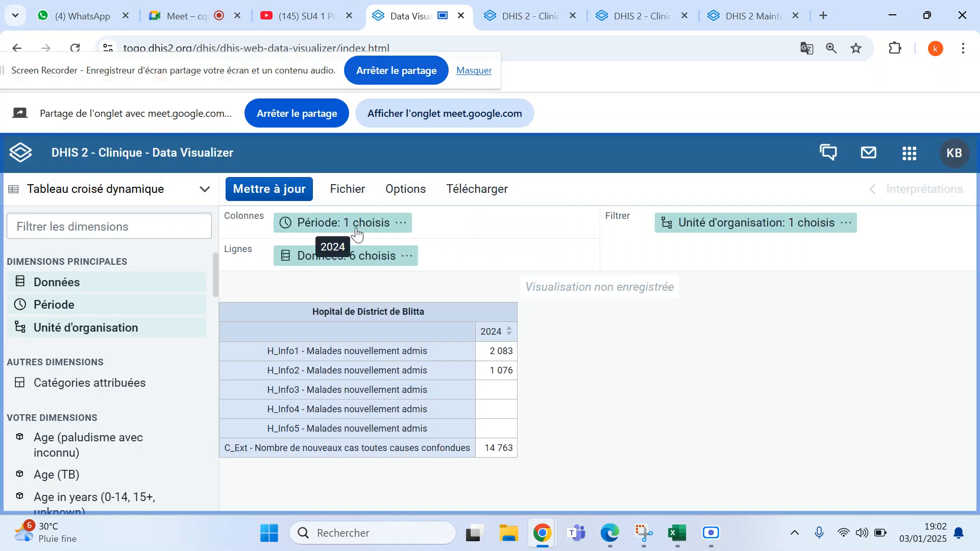
- Try to remove the blank entries by enabling Cacher les colonnes vides in the data options and updating the table
{"action": "left_click", "coordinate": [406, 191]}
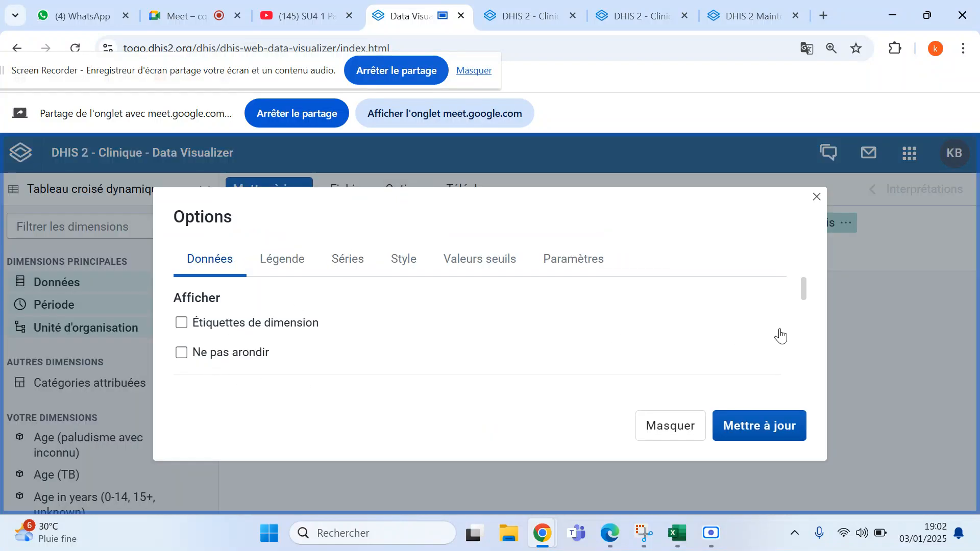
{"action": "scroll", "coordinate": [805, 325], "scroll_direction": "down", "scroll_amount": 3}
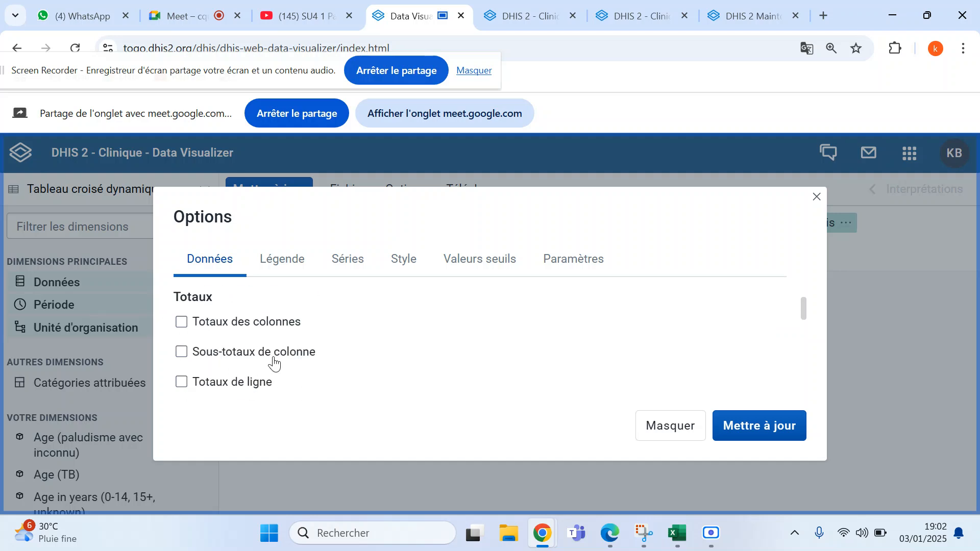
{"action": "scroll", "coordinate": [274, 363], "scroll_direction": "down", "scroll_amount": 3}
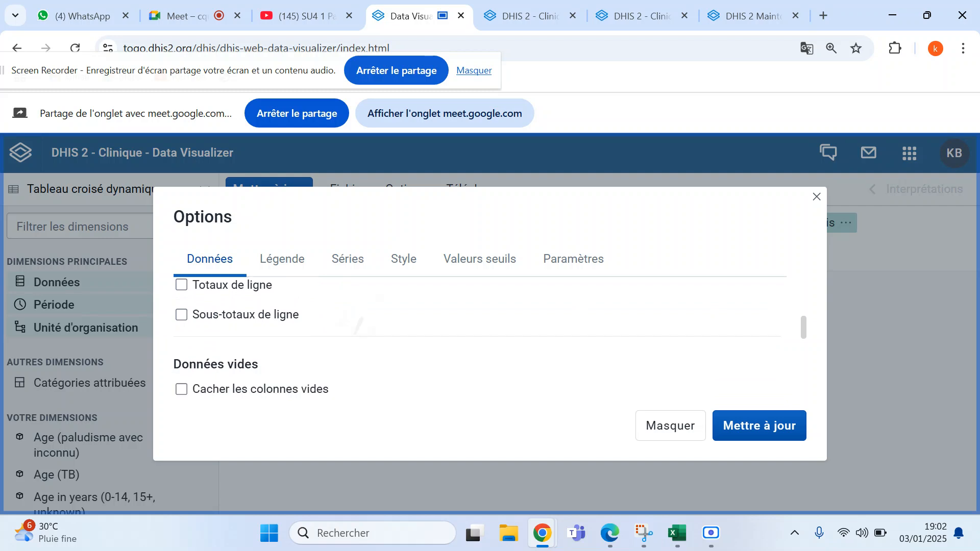
{"action": "scroll", "coordinate": [480, 337], "scroll_direction": "down", "scroll_amount": 1}
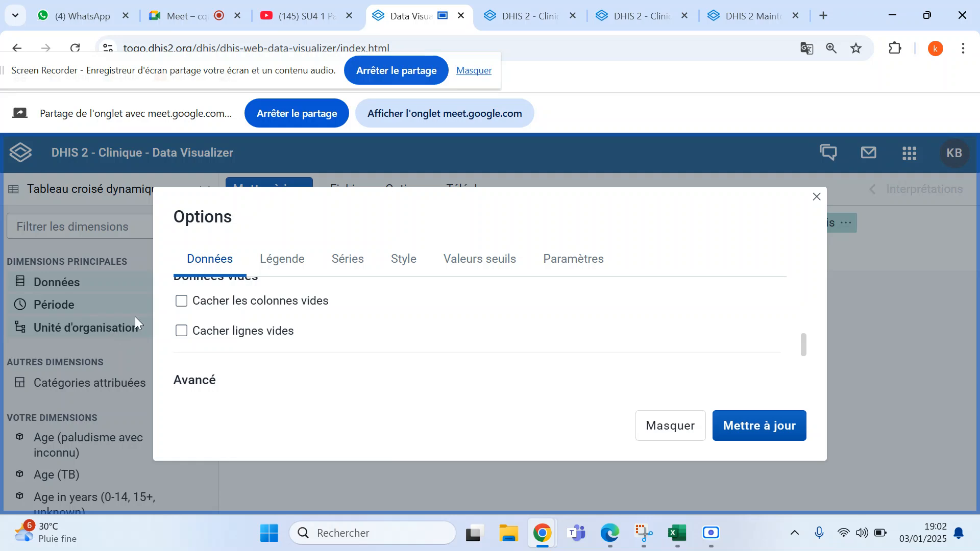
{"action": "left_click", "coordinate": [182, 301]}
{"action": "left_click", "coordinate": [748, 427]}
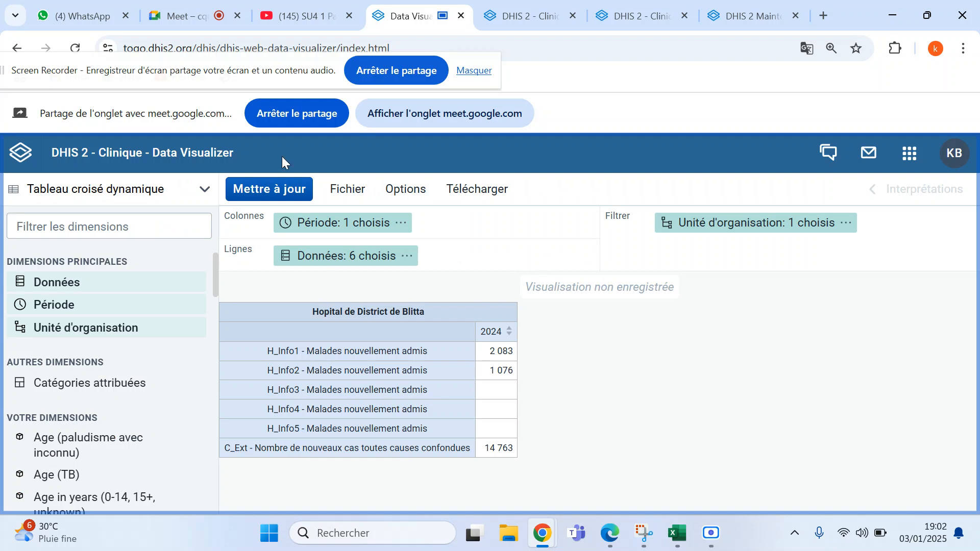
{"action": "left_click", "coordinate": [276, 189]}
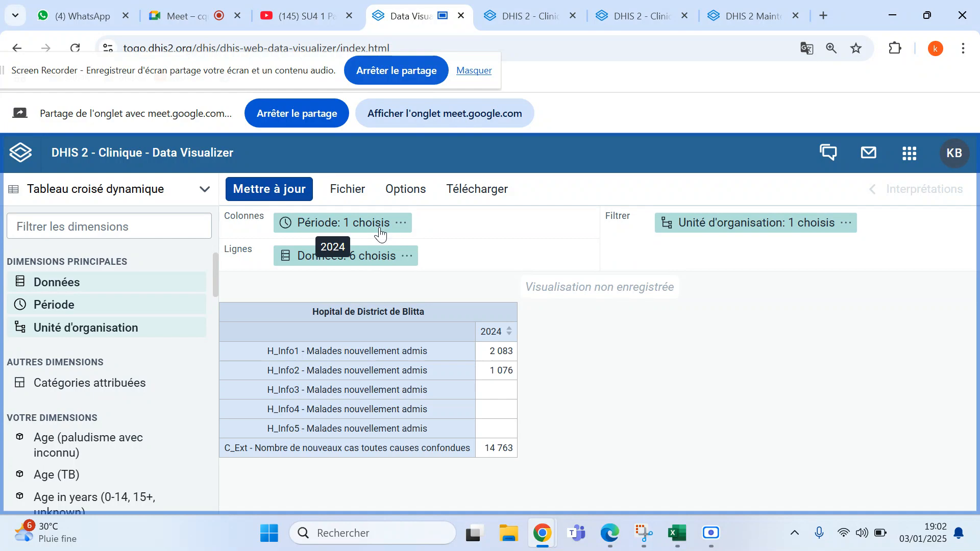
- Enable Cacher lignes vides and disable Cacher les colonnes vides in the data options, and update the table
{"action": "left_click", "coordinate": [411, 194]}
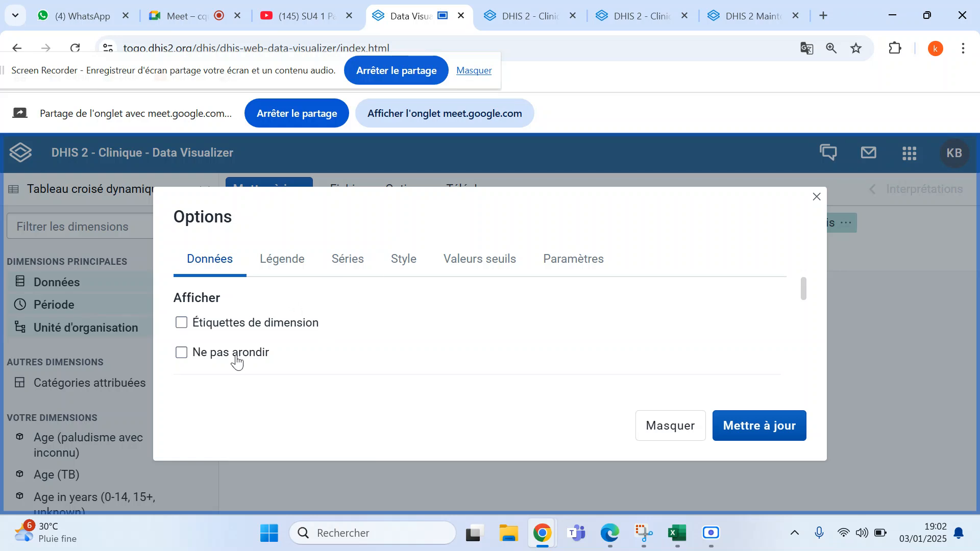
{"action": "scroll", "coordinate": [236, 360], "scroll_direction": "down", "scroll_amount": 4}
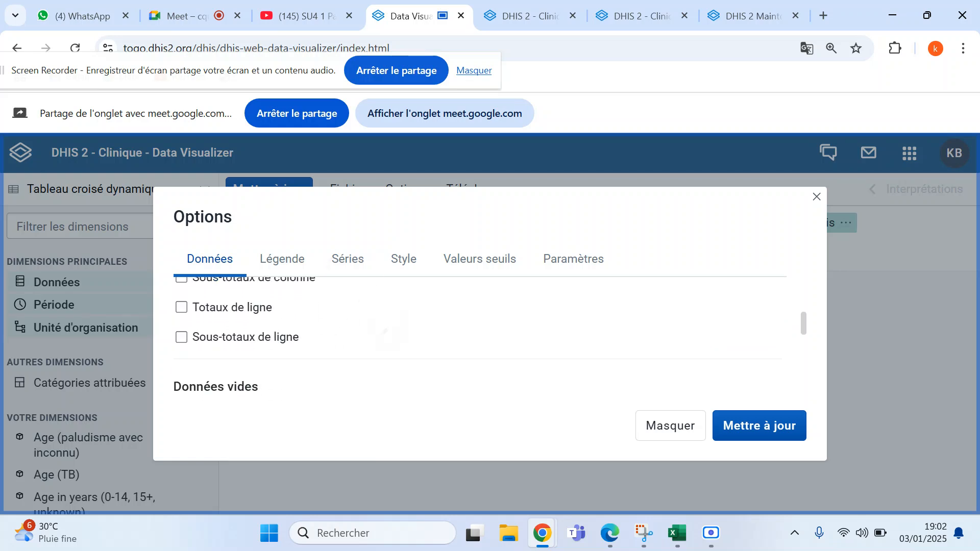
{"action": "scroll", "coordinate": [480, 336], "scroll_direction": "up", "scroll_amount": 2}
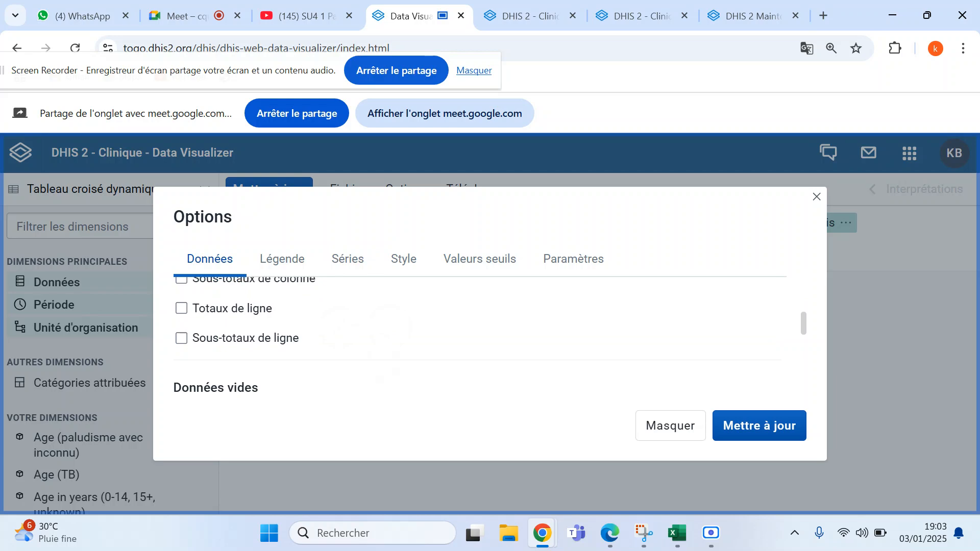
{"action": "scroll", "coordinate": [479, 337], "scroll_direction": "up", "scroll_amount": 3}
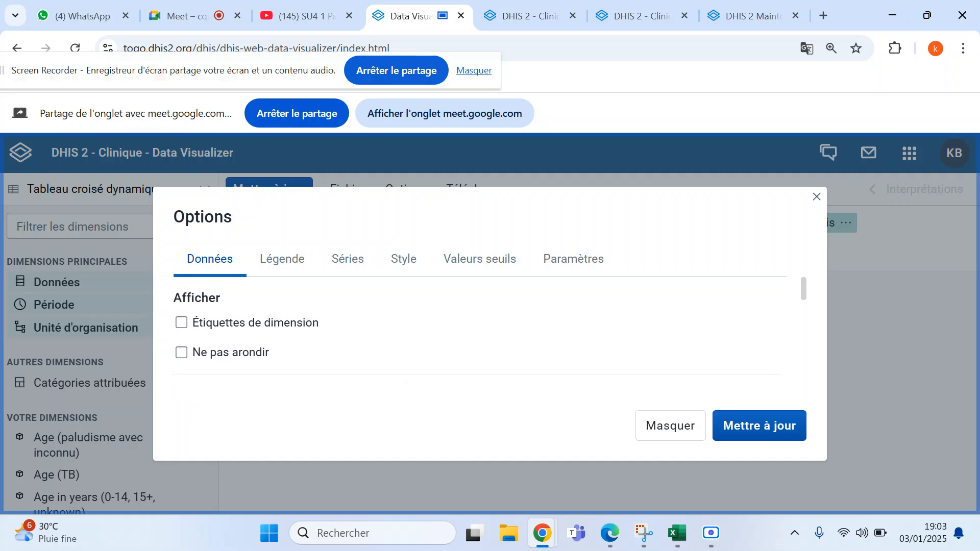
{"action": "scroll", "coordinate": [480, 337], "scroll_direction": "down", "scroll_amount": 4}
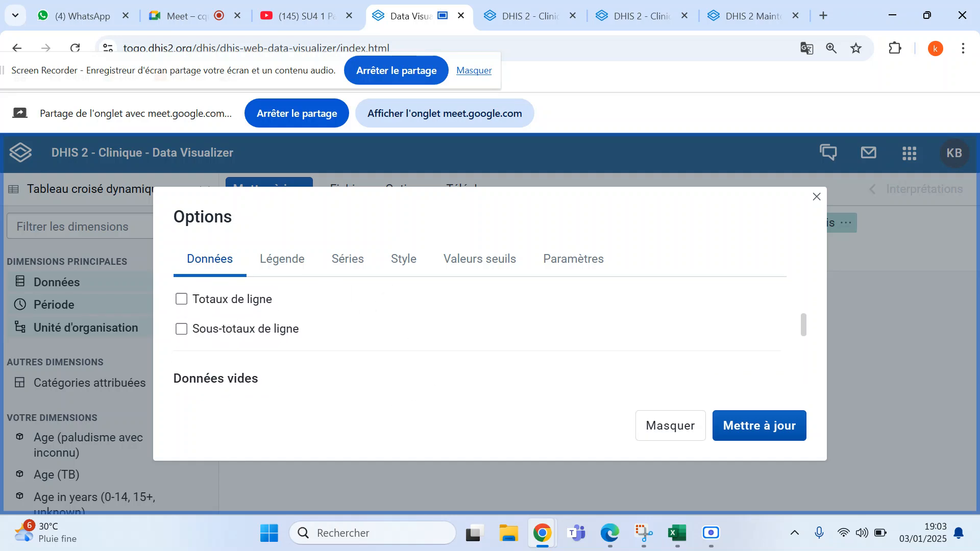
{"action": "scroll", "coordinate": [480, 337], "scroll_direction": "down", "scroll_amount": 3}
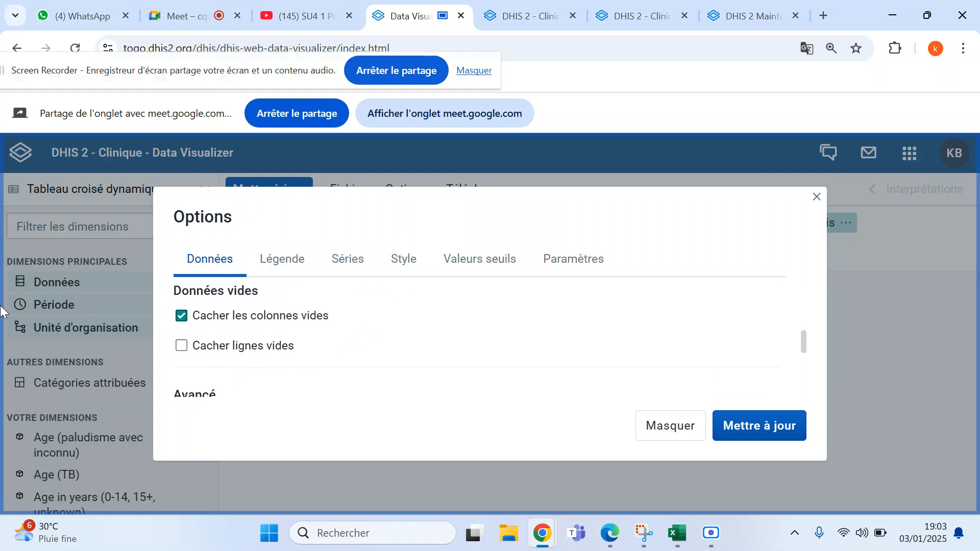
{"action": "left_click", "coordinate": [187, 350]}
{"action": "left_click", "coordinate": [187, 317]}
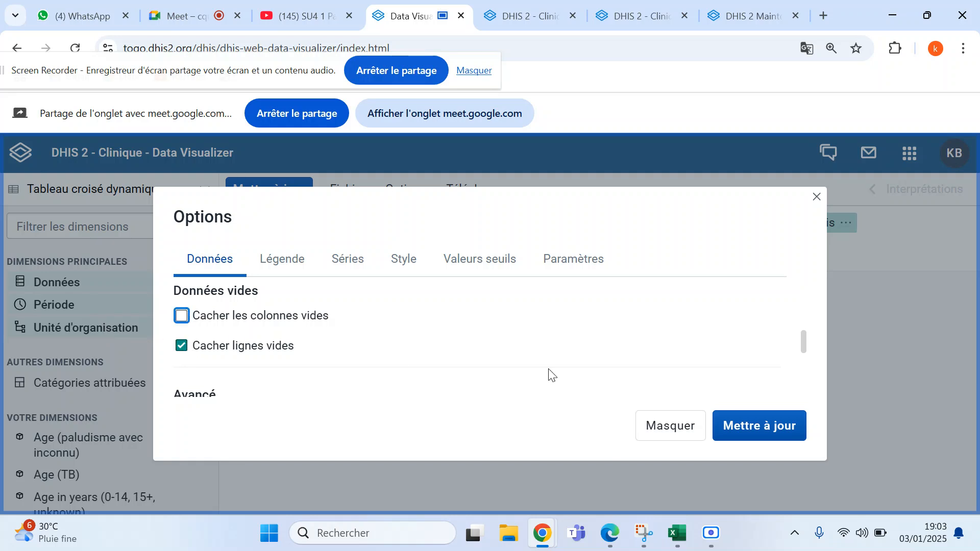
{"action": "left_click", "coordinate": [789, 430]}
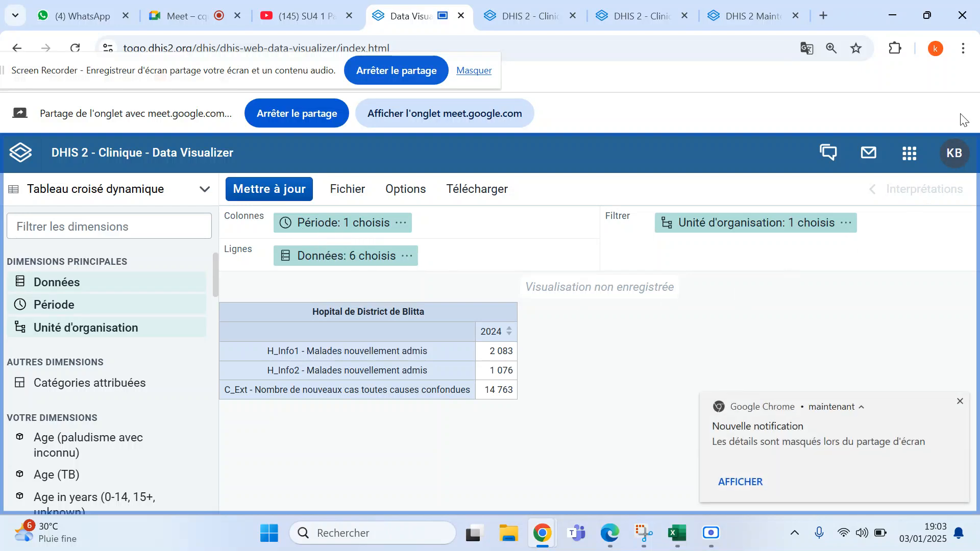
- Switch to the Saisie de données app and open Bloc operatoire's RMA hopitaux - Chirurgie Générale et digestive Nouveau form for Octobre 2024
{"action": "left_click", "coordinate": [909, 154]}
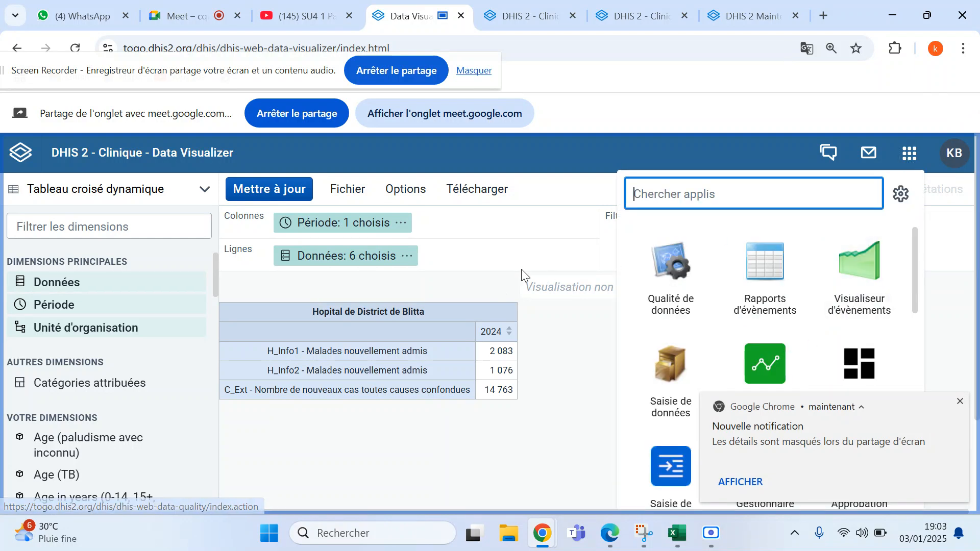
{"action": "left_click", "coordinate": [676, 364]}
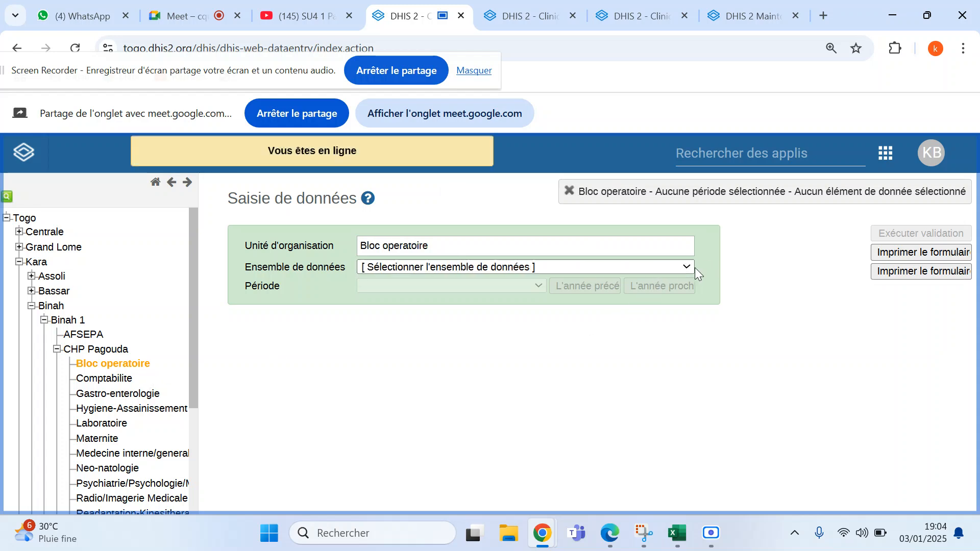
{"action": "left_click", "coordinate": [689, 268]}
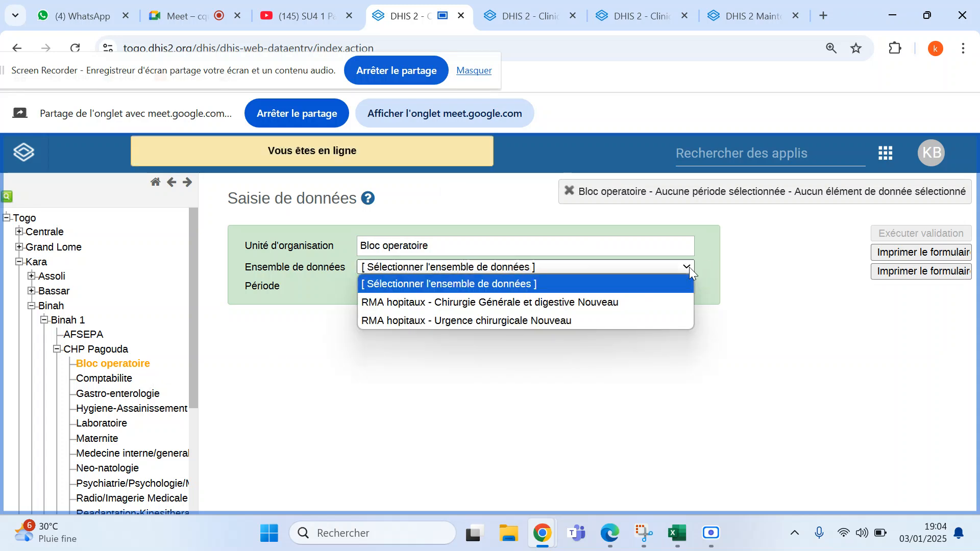
{"action": "left_click", "coordinate": [590, 302]}
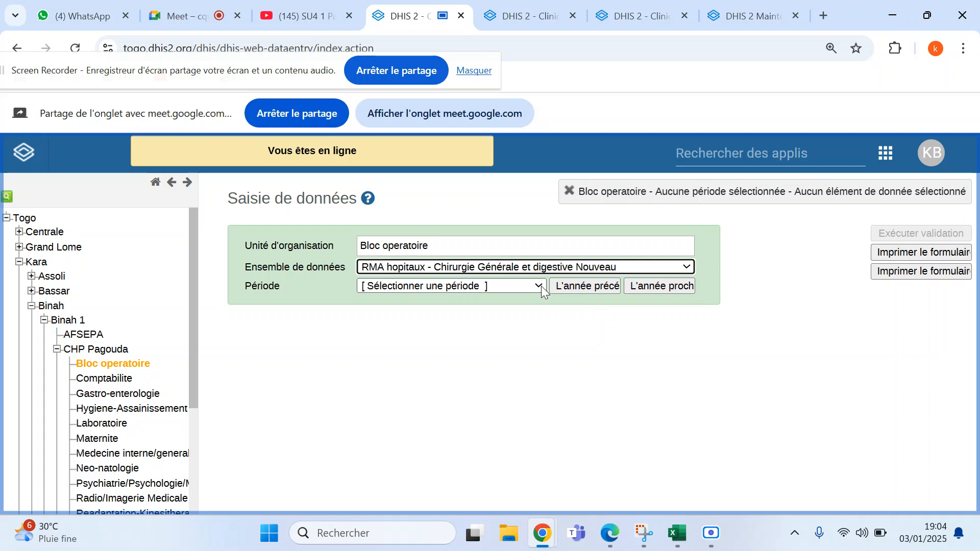
{"action": "left_click", "coordinate": [577, 284]}
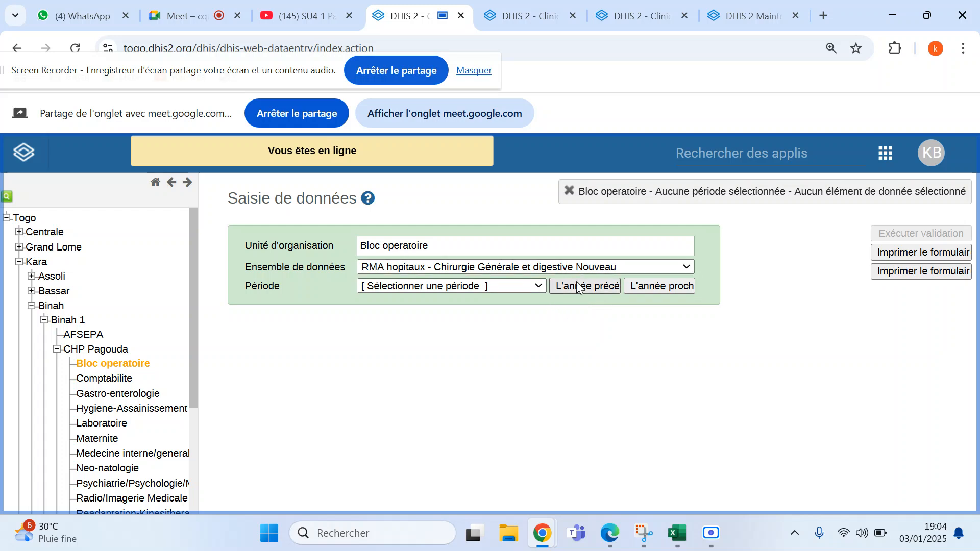
{"action": "left_click", "coordinate": [538, 286]}
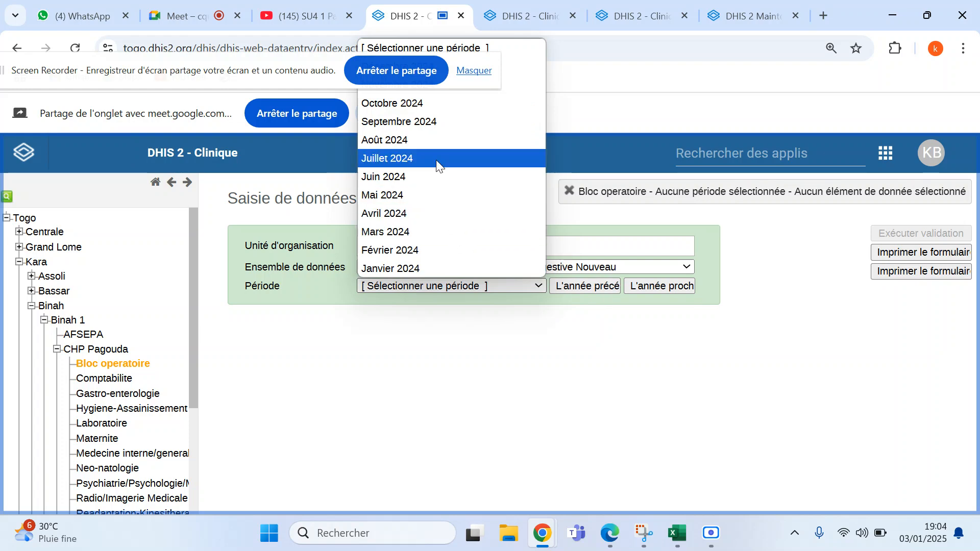
{"action": "left_click", "coordinate": [416, 108]}
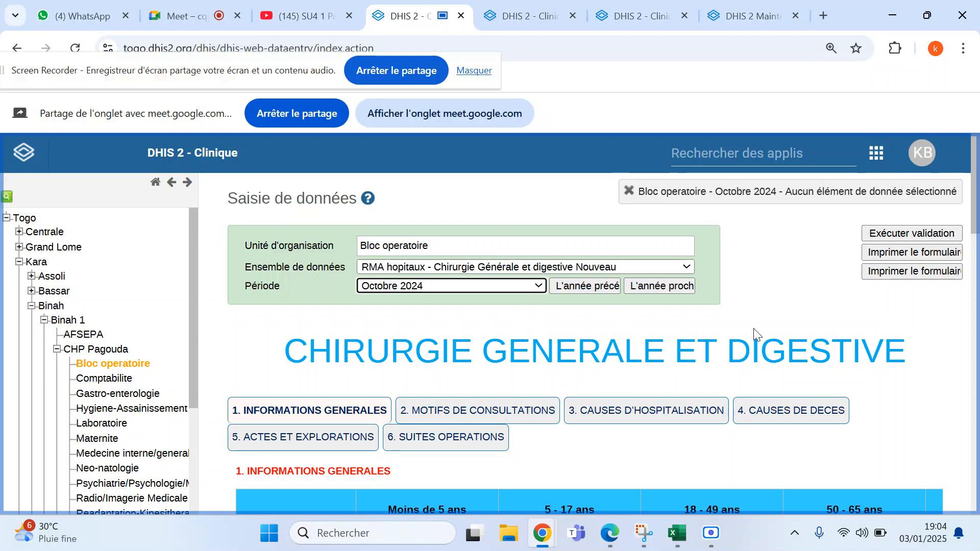
- Examine the consultation, hospitalisation and mode de sortie indicators in the form's Informations generales section
{"action": "scroll", "coordinate": [585, 335], "scroll_direction": "down", "scroll_amount": 4}
{"action": "scroll", "coordinate": [585, 335], "scroll_direction": "up", "scroll_amount": 2}
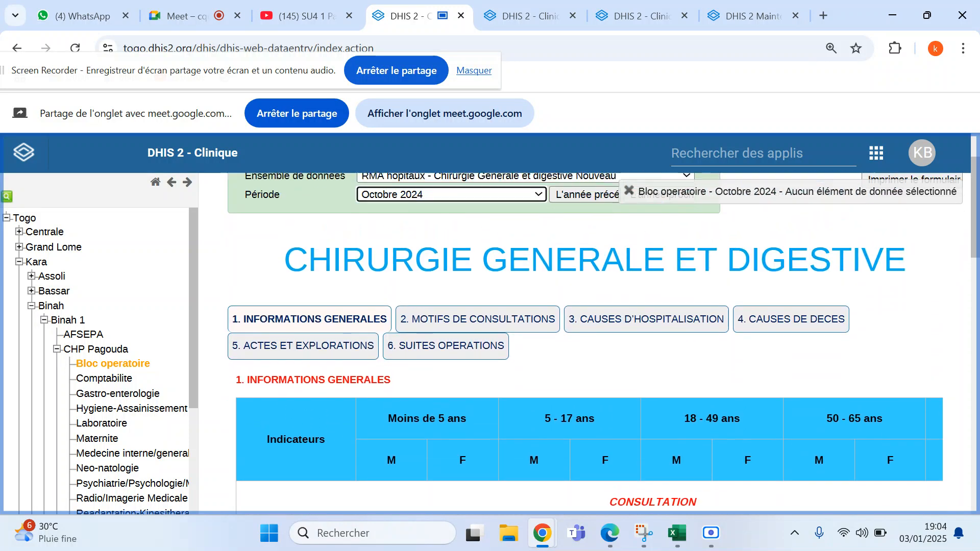
{"action": "left_click", "coordinate": [309, 317]}
{"action": "scroll", "coordinate": [371, 348], "scroll_direction": "down", "scroll_amount": 4}
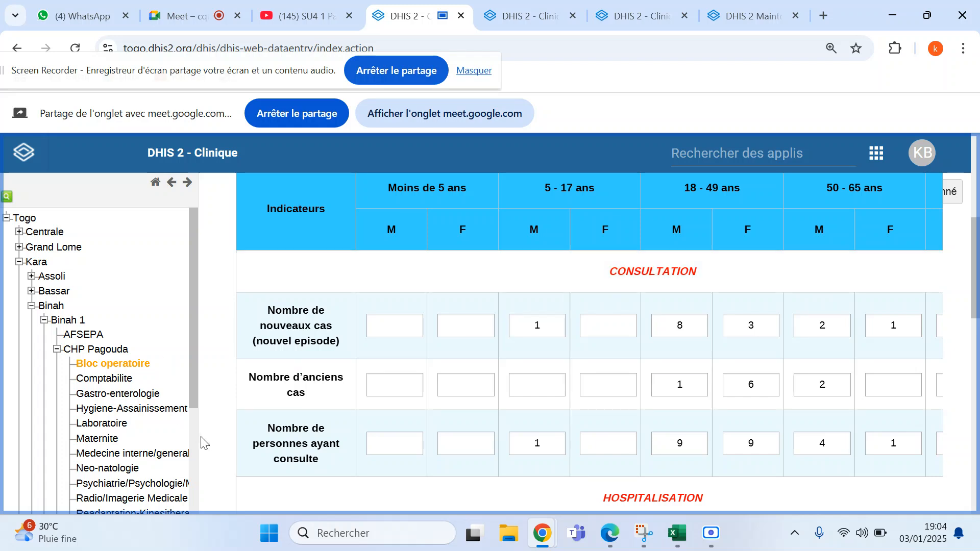
{"action": "scroll", "coordinate": [235, 457], "scroll_direction": "down", "scroll_amount": 3}
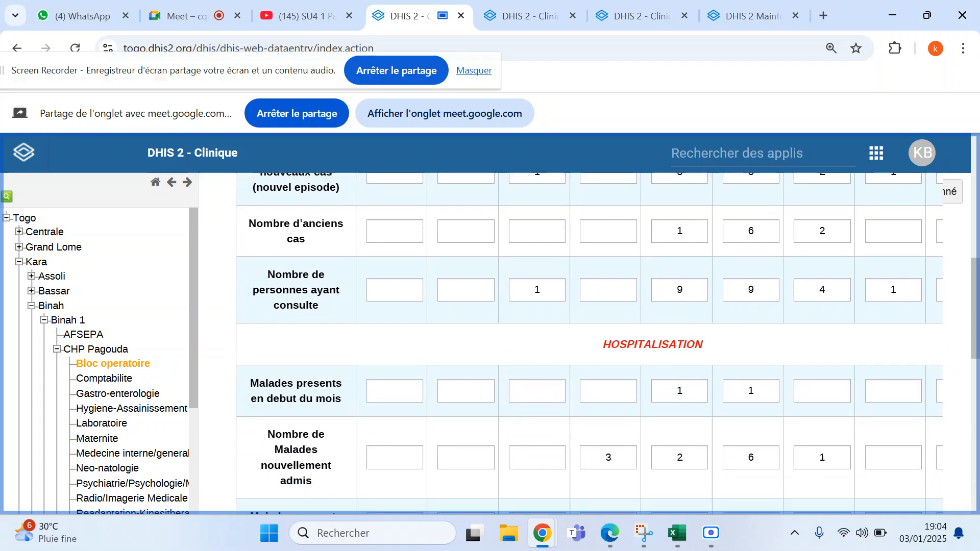
{"action": "scroll", "coordinate": [587, 341], "scroll_direction": "down", "scroll_amount": 4}
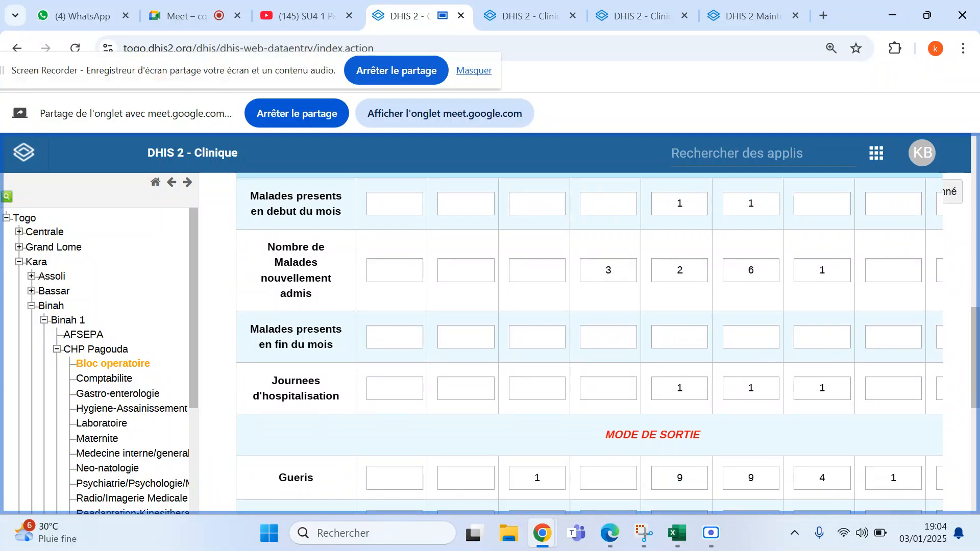
{"action": "scroll", "coordinate": [587, 342], "scroll_direction": "down", "scroll_amount": 2}
{"action": "scroll", "coordinate": [587, 342], "scroll_direction": "down", "scroll_amount": 6}
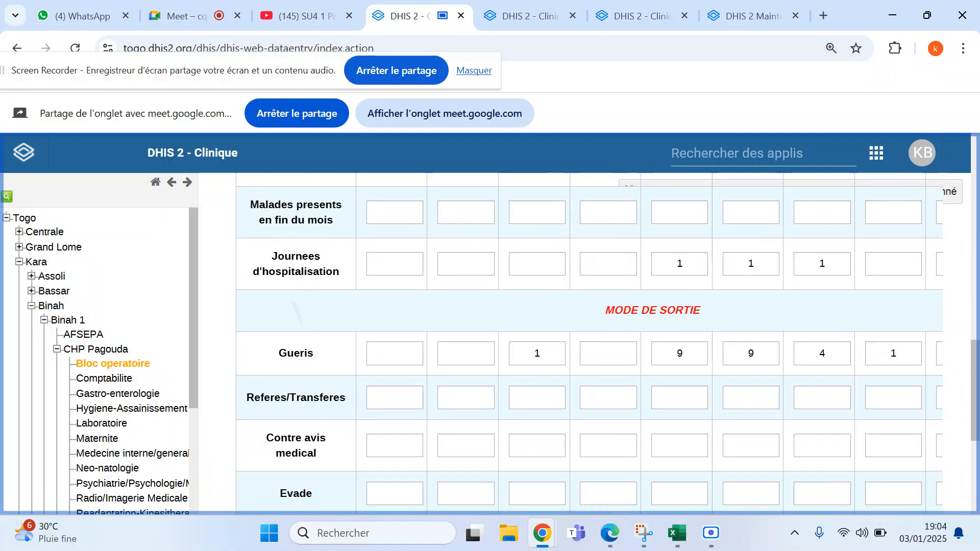
{"action": "scroll", "coordinate": [587, 342], "scroll_direction": "up", "scroll_amount": 5}
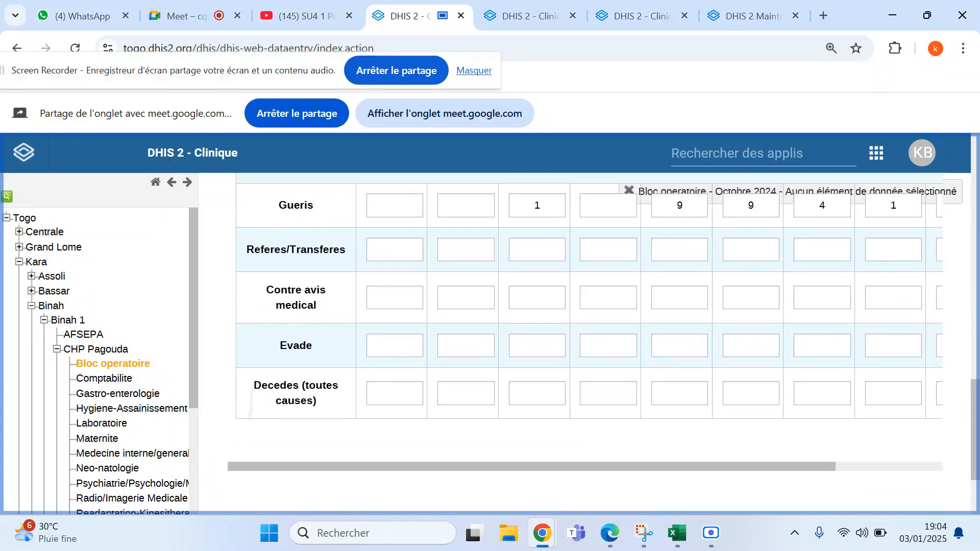
{"action": "scroll", "coordinate": [587, 342], "scroll_direction": "up", "scroll_amount": 2}
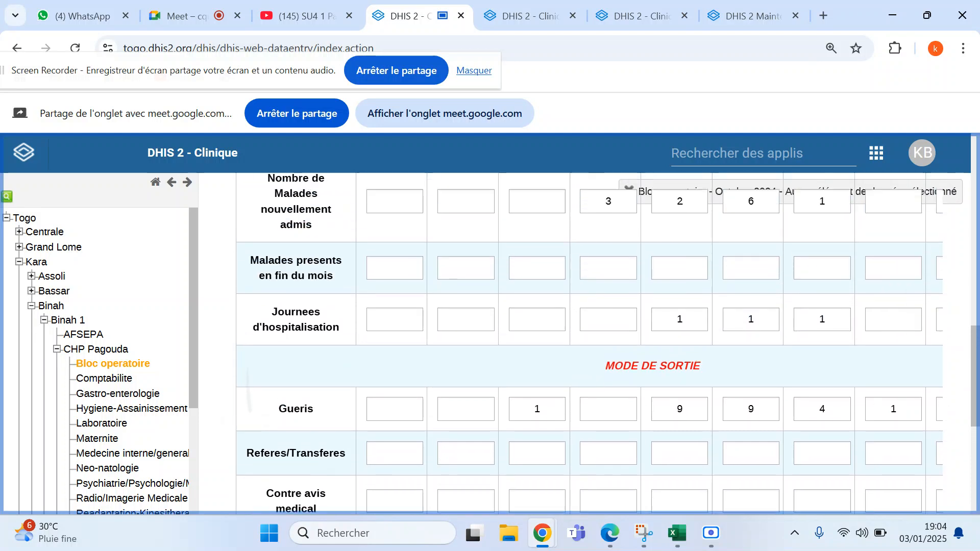
{"action": "scroll", "coordinate": [587, 342], "scroll_direction": "down", "scroll_amount": 4}
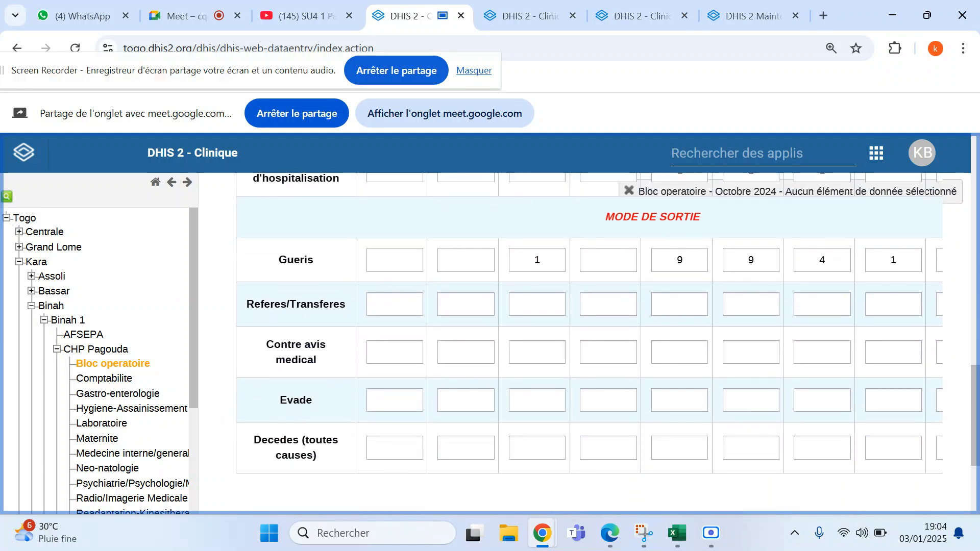
{"action": "scroll", "coordinate": [587, 342], "scroll_direction": "up", "scroll_amount": 8}
{"action": "scroll", "coordinate": [587, 342], "scroll_direction": "up", "scroll_amount": 4}
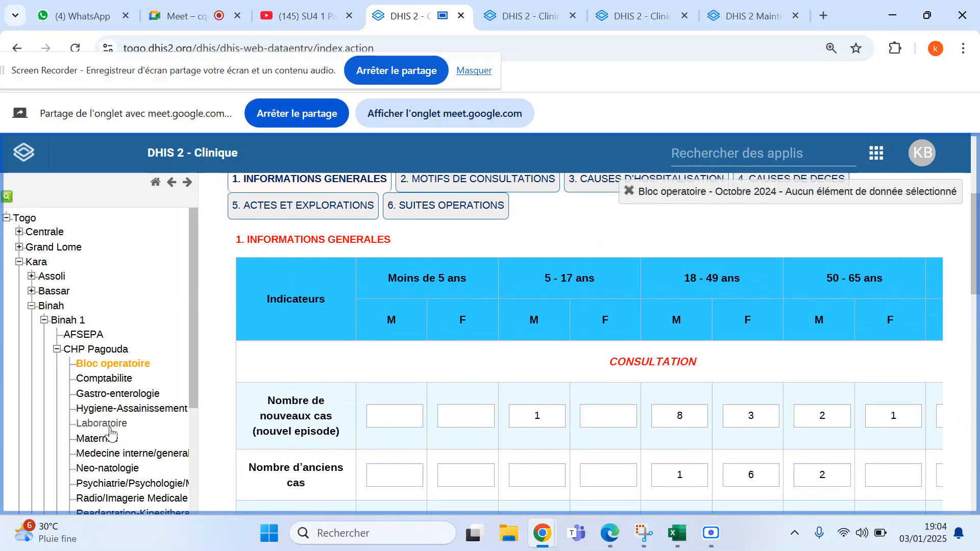
- Look through the October 2024 Chirurgie Générale et digestive form for Bloc operatoire, including its completion details and the consultation and hospitalisation rows
{"action": "scroll", "coordinate": [587, 342], "scroll_direction": "down", "scroll_amount": 9}
{"action": "scroll", "coordinate": [587, 341], "scroll_direction": "down", "scroll_amount": 6}
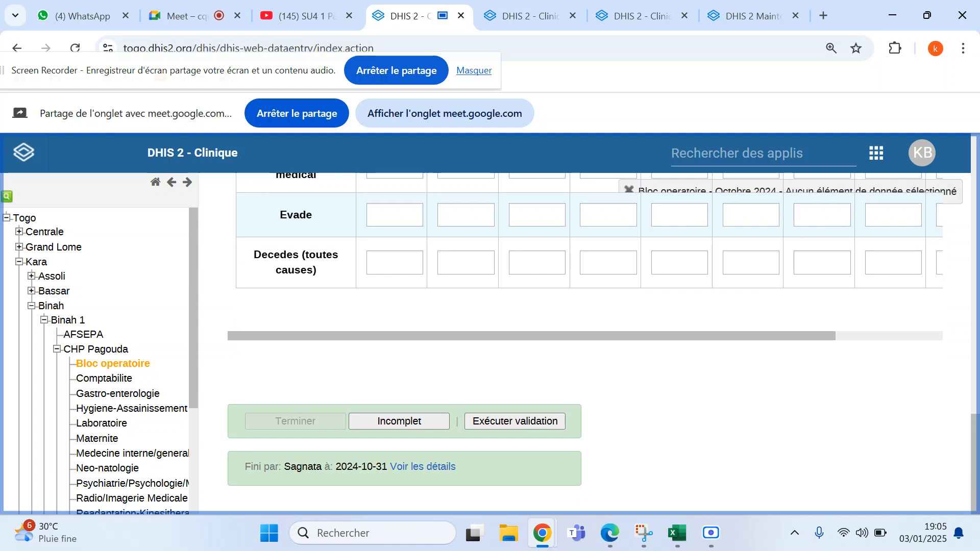
{"action": "scroll", "coordinate": [587, 342], "scroll_direction": "up", "scroll_amount": 13}
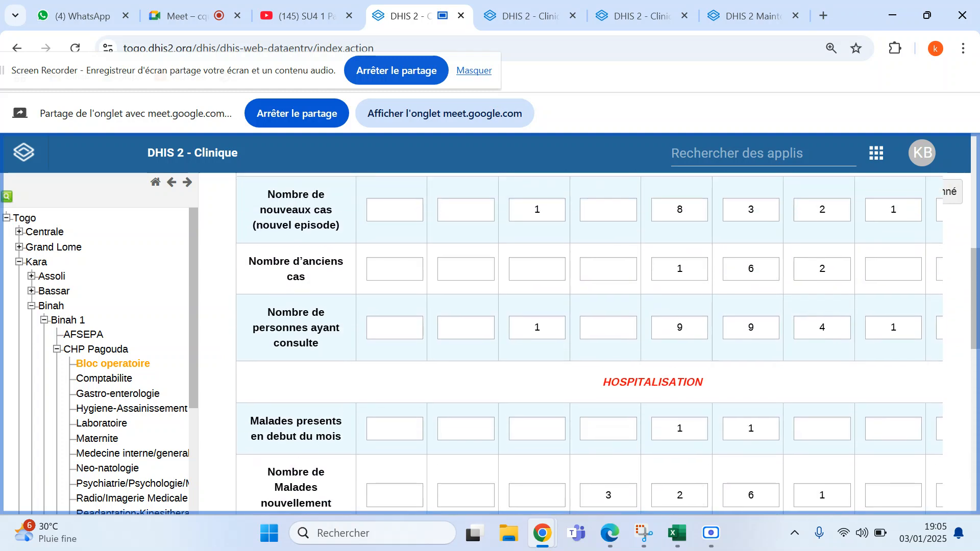
{"action": "scroll", "coordinate": [587, 342], "scroll_direction": "up", "scroll_amount": 6}
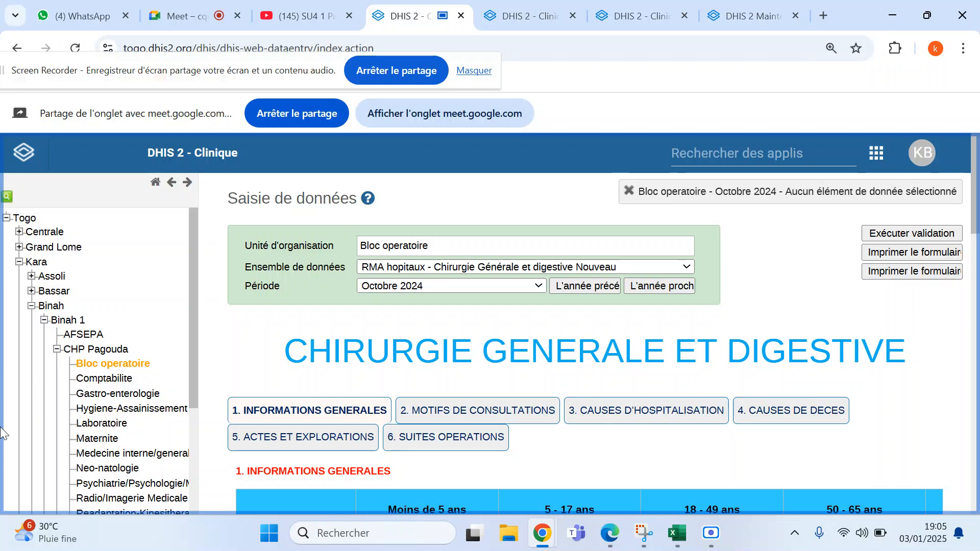
{"action": "scroll", "coordinate": [587, 342], "scroll_direction": "down", "scroll_amount": 8}
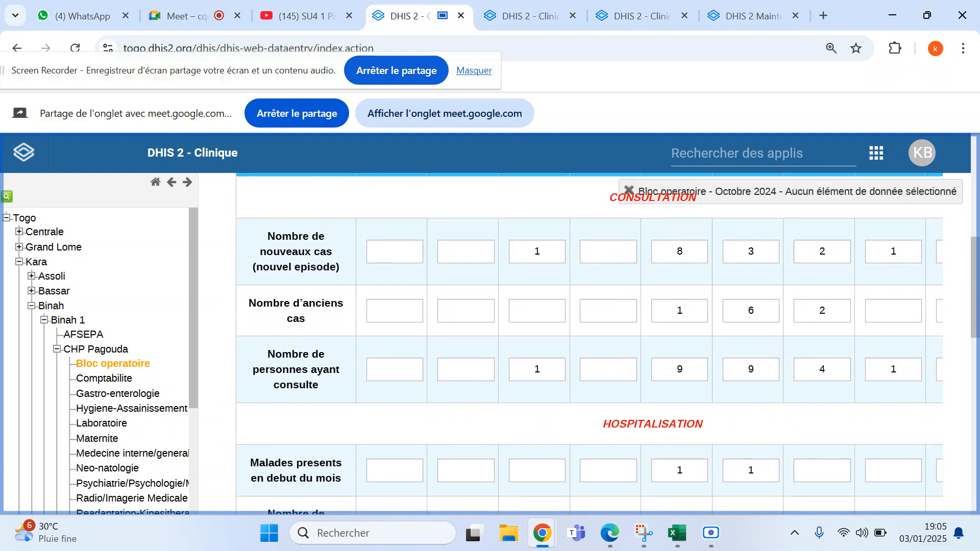
{"action": "scroll", "coordinate": [587, 342], "scroll_direction": "down", "scroll_amount": 2}
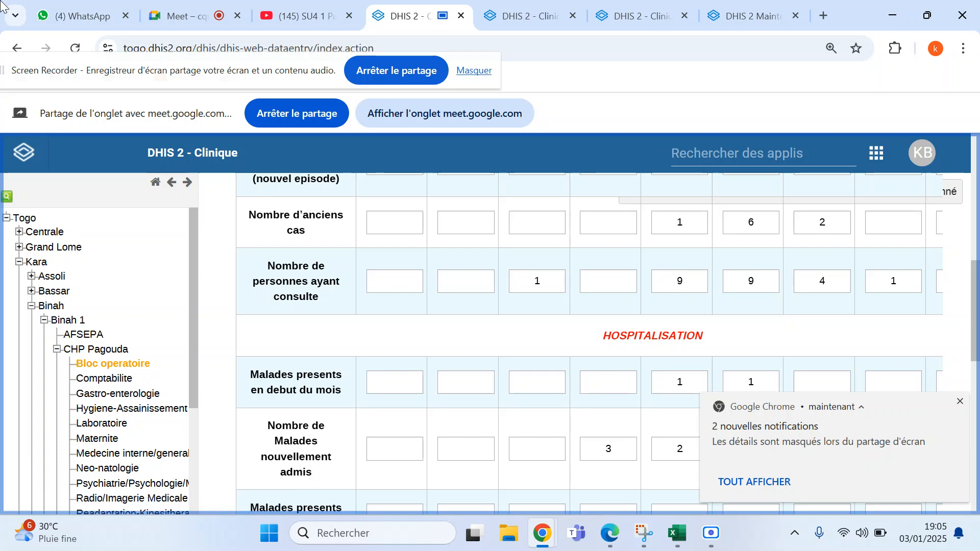
- Switch to the Google Meet call and admit the participant waiting to join
{"action": "left_click", "coordinate": [294, 20]}
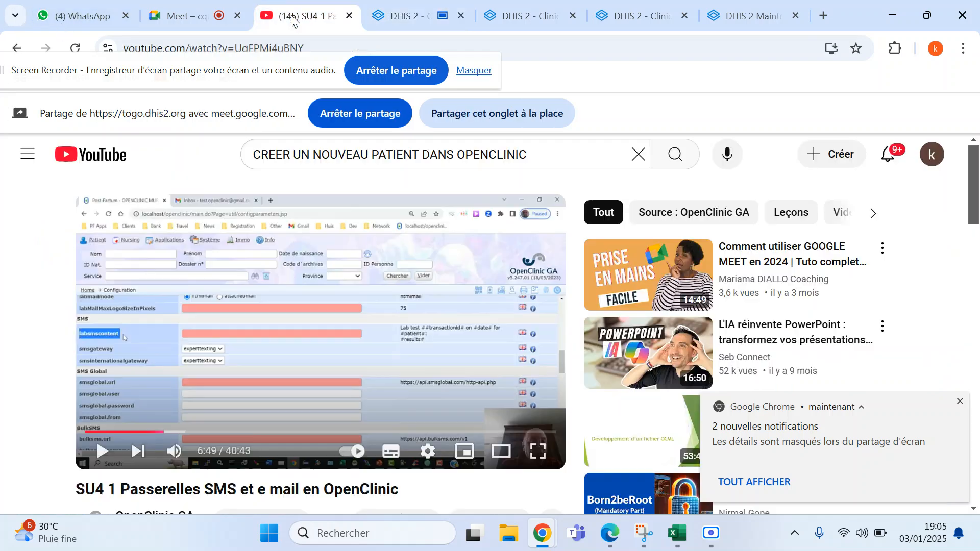
{"action": "left_click", "coordinate": [223, 16]}
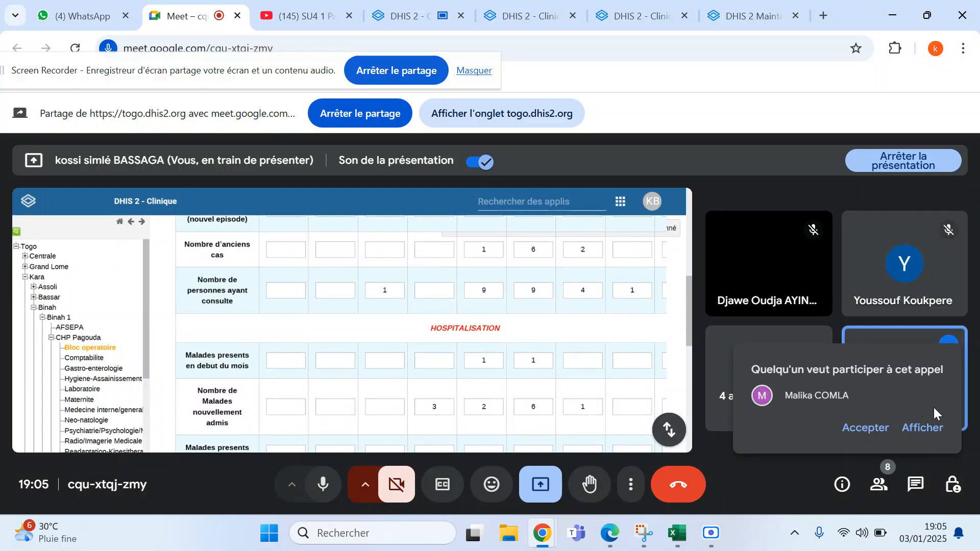
{"action": "left_click", "coordinate": [857, 432]}
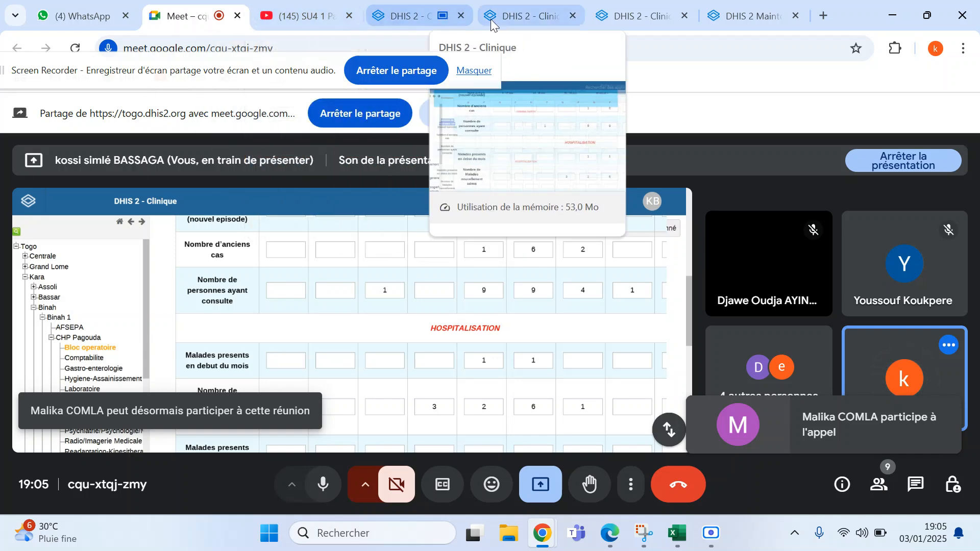
- Switch to the DHIS 2 data entry form for December 2024 and view its period selection and section headings
{"action": "left_click", "coordinate": [516, 20]}
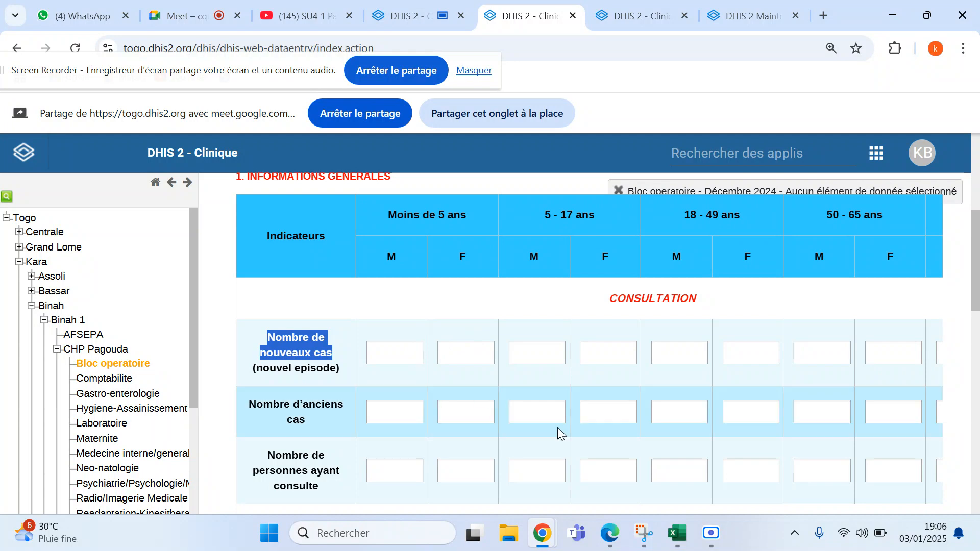
{"action": "mouse_move", "coordinate": [713, 528]}
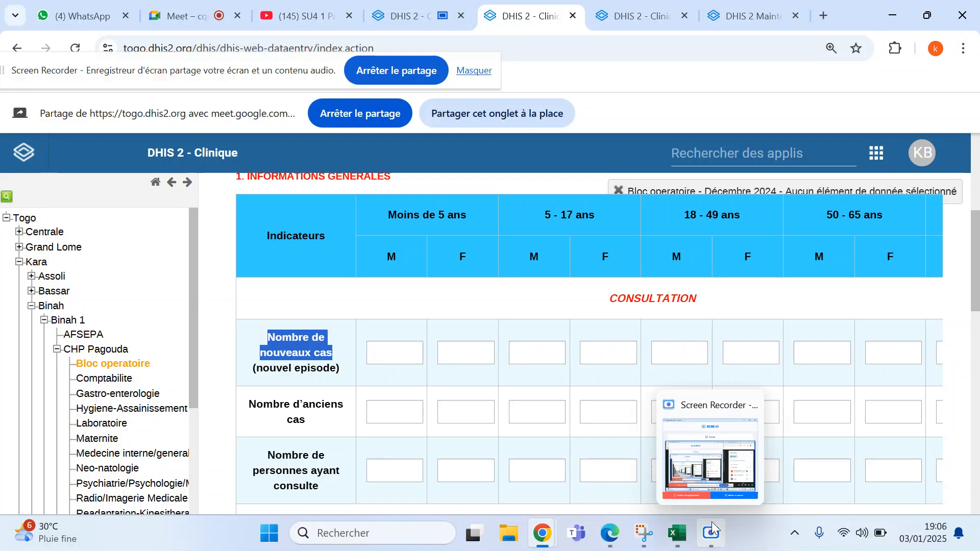
{"action": "left_click", "coordinate": [708, 467]}
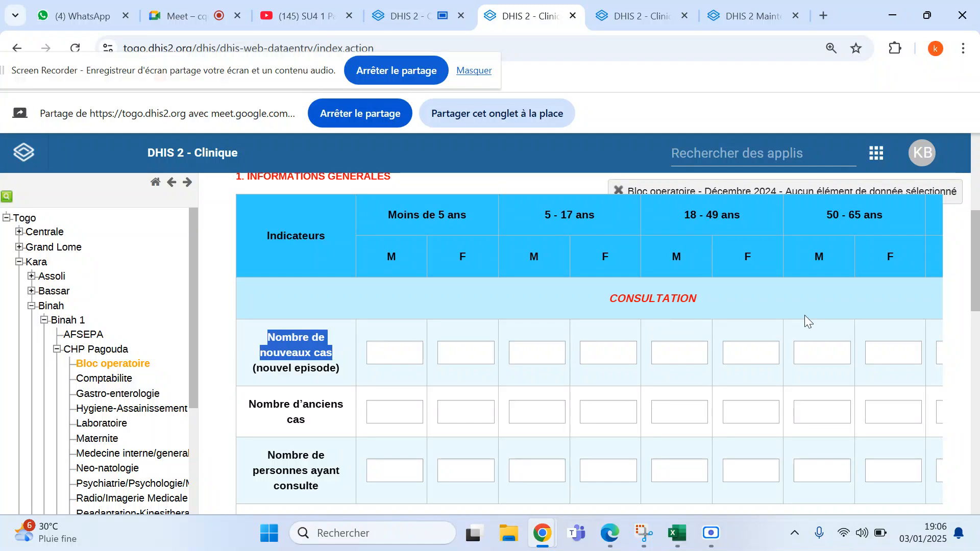
{"action": "scroll", "coordinate": [805, 314], "scroll_direction": "up", "scroll_amount": 3}
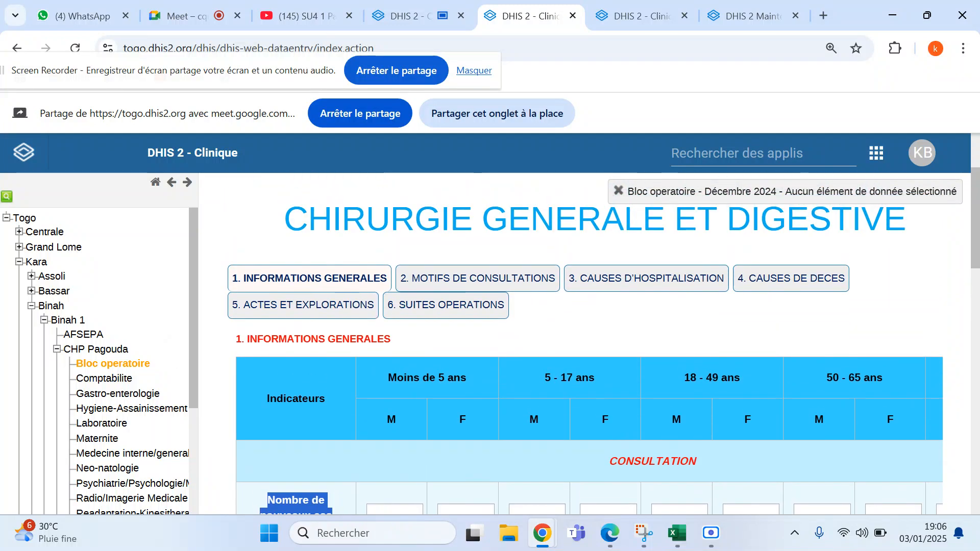
{"action": "scroll", "coordinate": [580, 343], "scroll_direction": "up", "scroll_amount": 1}
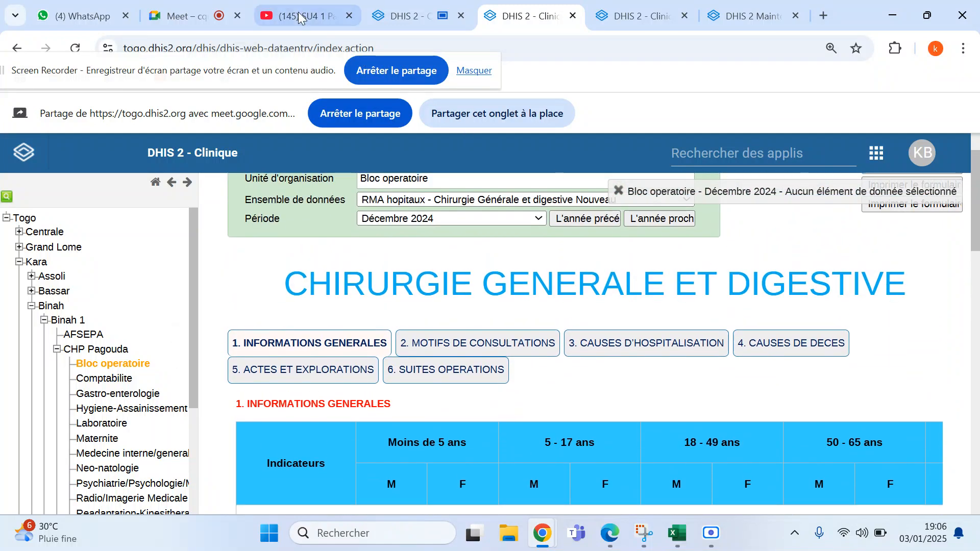
- Return to the Google Meet call and open the queue of raised hands
{"action": "left_click", "coordinate": [203, 15]}
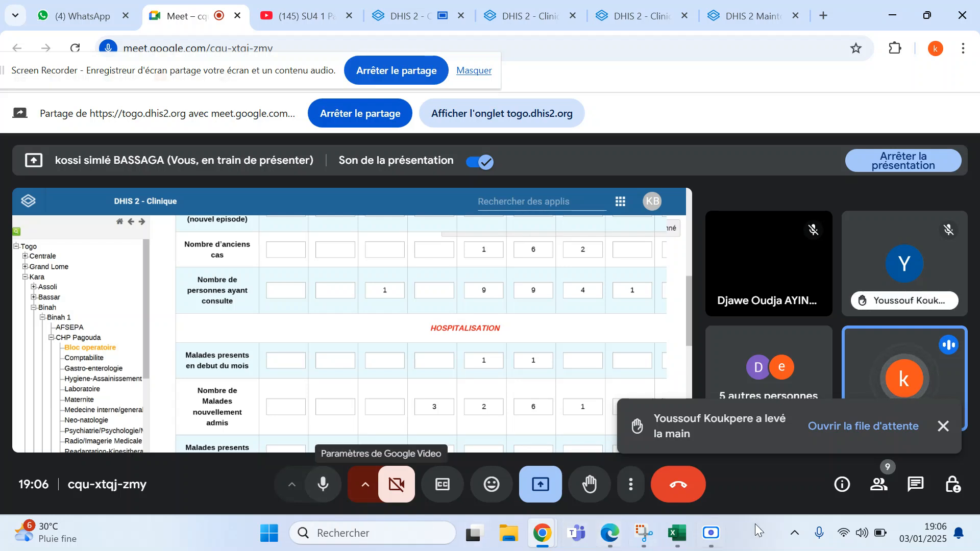
{"action": "left_click", "coordinate": [816, 429]}
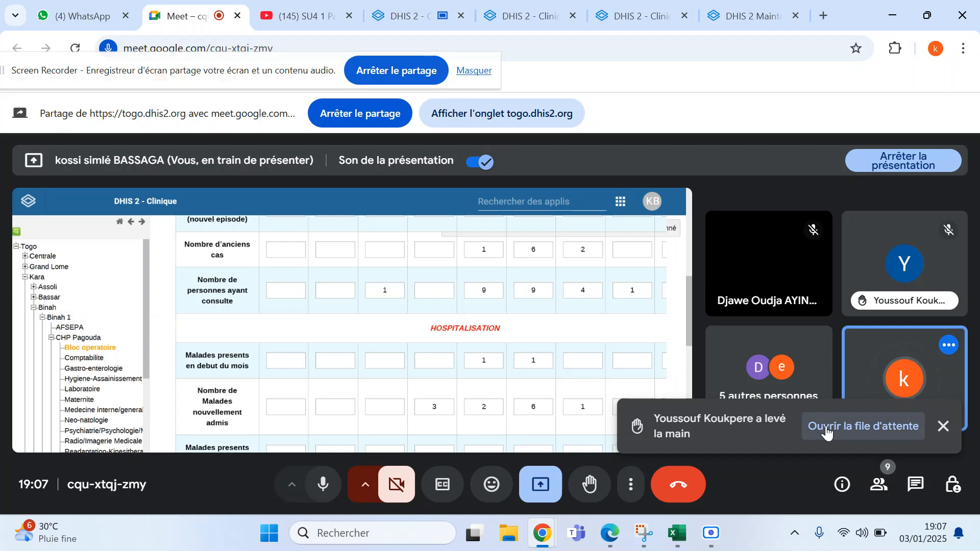
{"action": "mouse_move", "coordinate": [333, 342]}
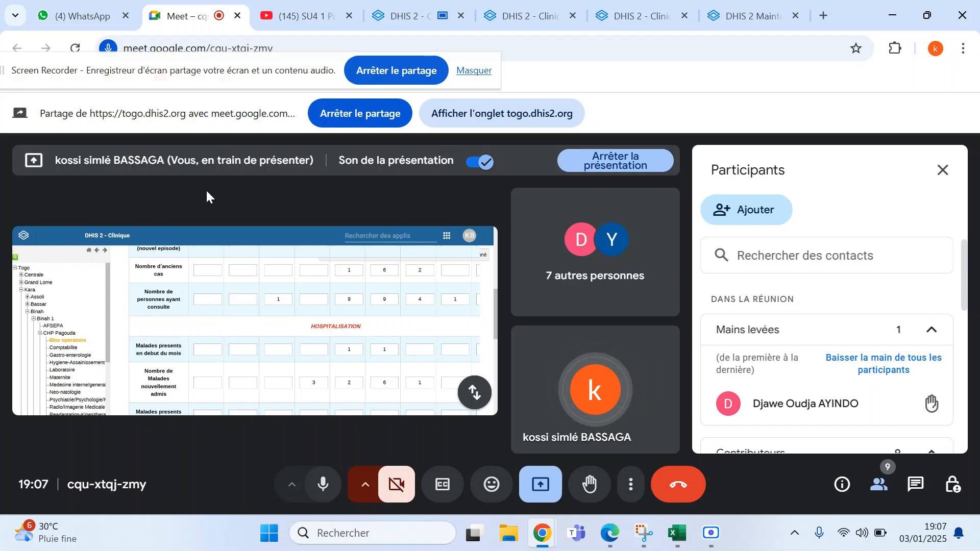
- Switch back to the October 2024 DHIS 2 form, view the Motifs de consultations section, and return to Informations generales
{"action": "left_click", "coordinate": [408, 16]}
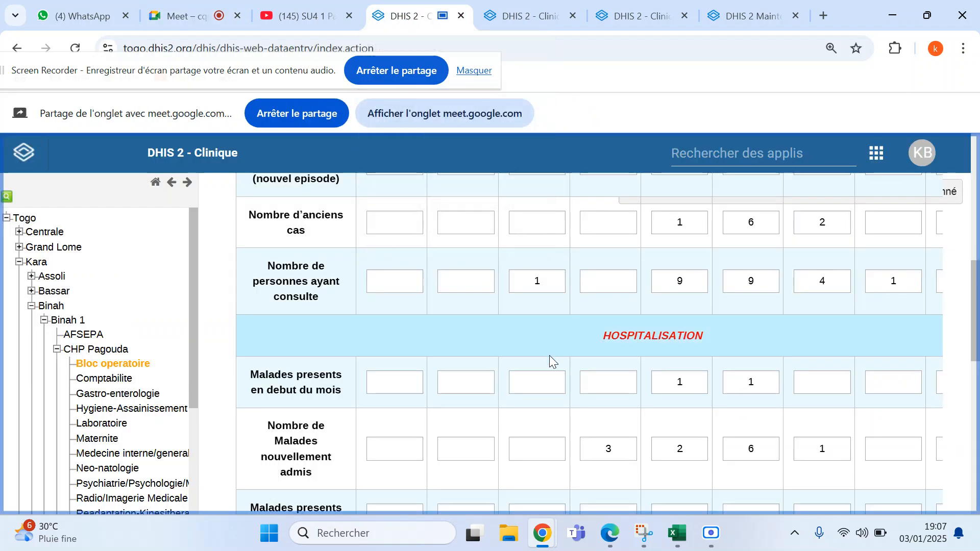
{"action": "scroll", "coordinate": [549, 355], "scroll_direction": "up", "scroll_amount": 5}
{"action": "scroll", "coordinate": [584, 358], "scroll_direction": "up", "scroll_amount": 3}
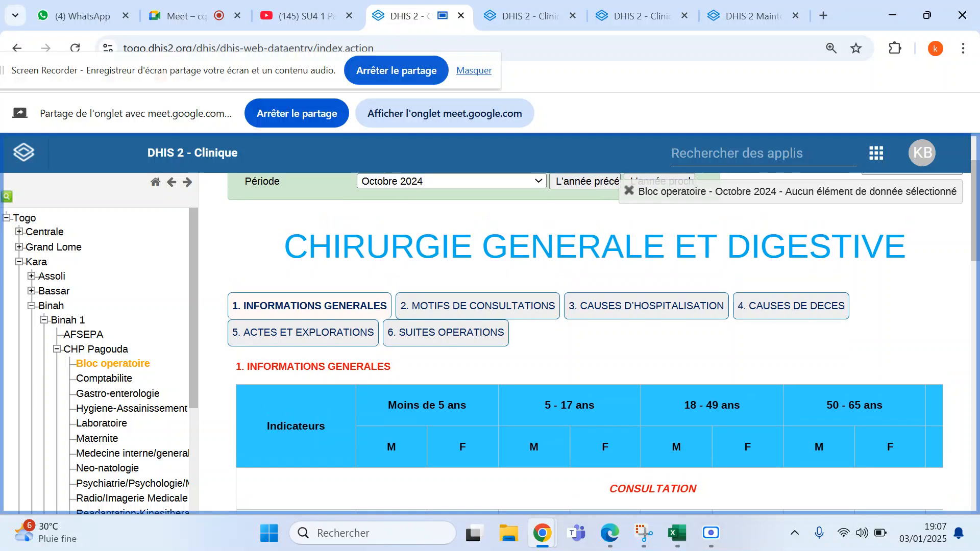
{"action": "scroll", "coordinate": [507, 352], "scroll_direction": "up", "scroll_amount": 3}
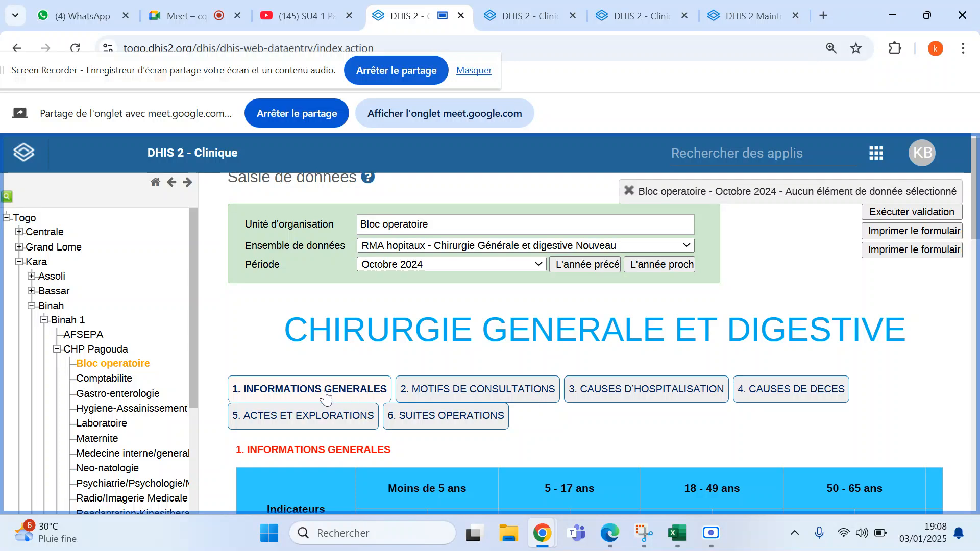
{"action": "left_click", "coordinate": [431, 389]}
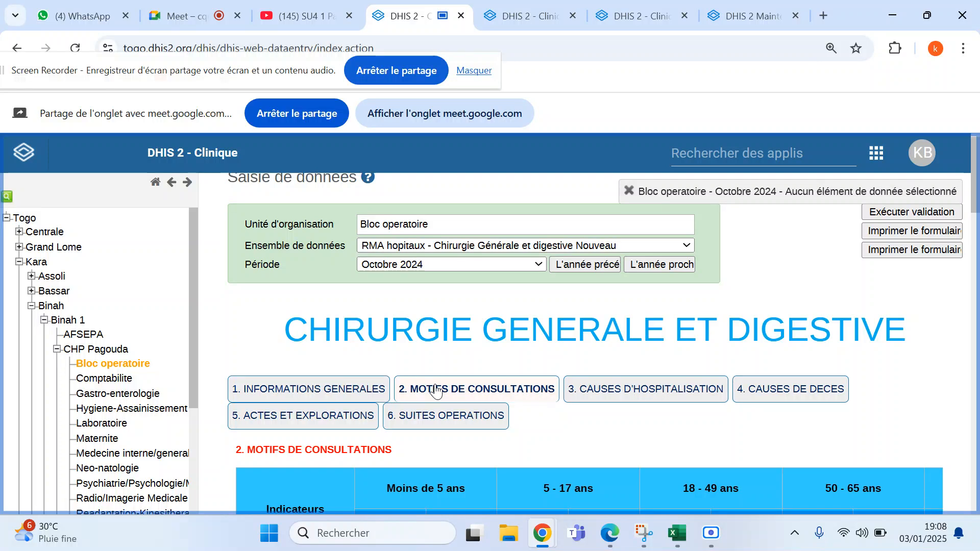
{"action": "left_click", "coordinate": [332, 391]}
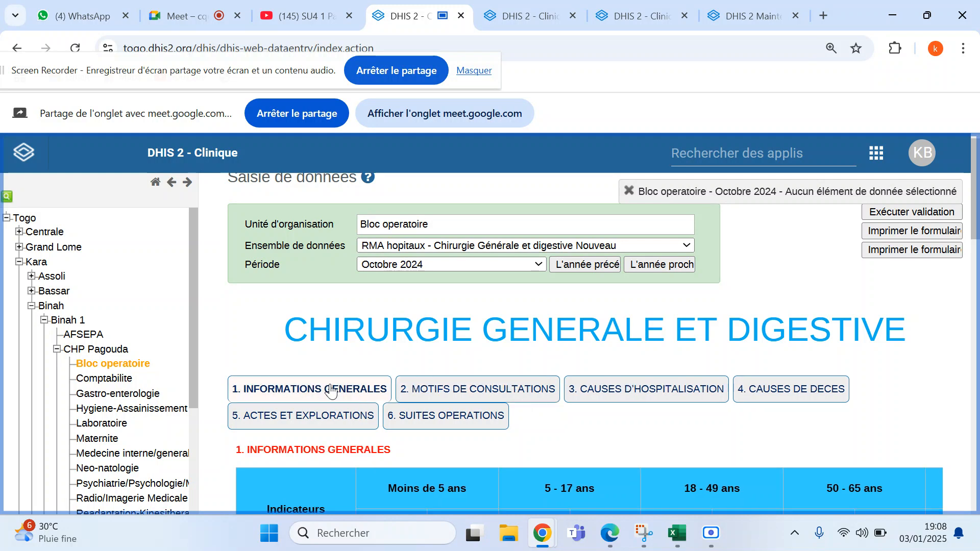
- Examine the Informations generales table from the consultation rows through hospitalisation to the Mode de sortie rows
{"action": "scroll", "coordinate": [332, 391], "scroll_direction": "down", "scroll_amount": 3}
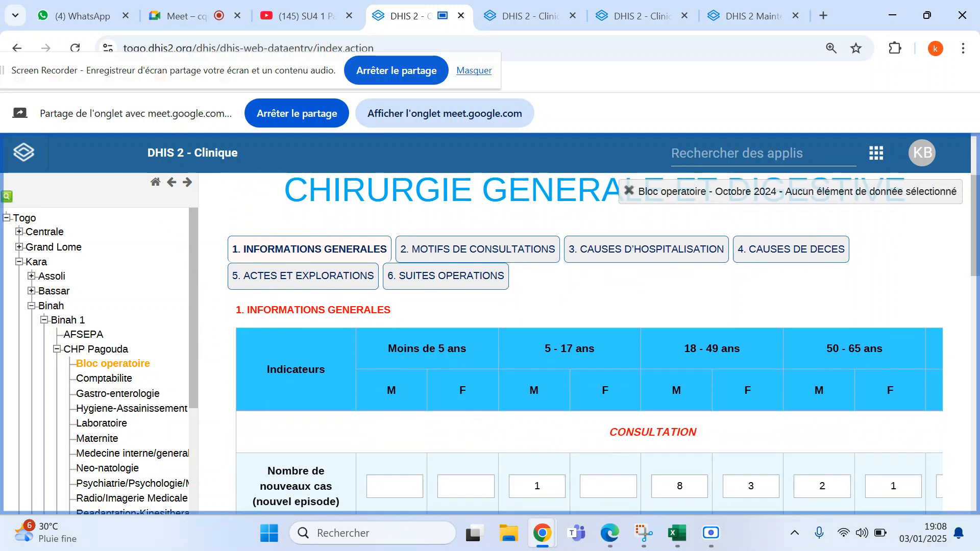
{"action": "scroll", "coordinate": [546, 378], "scroll_direction": "down", "scroll_amount": 4}
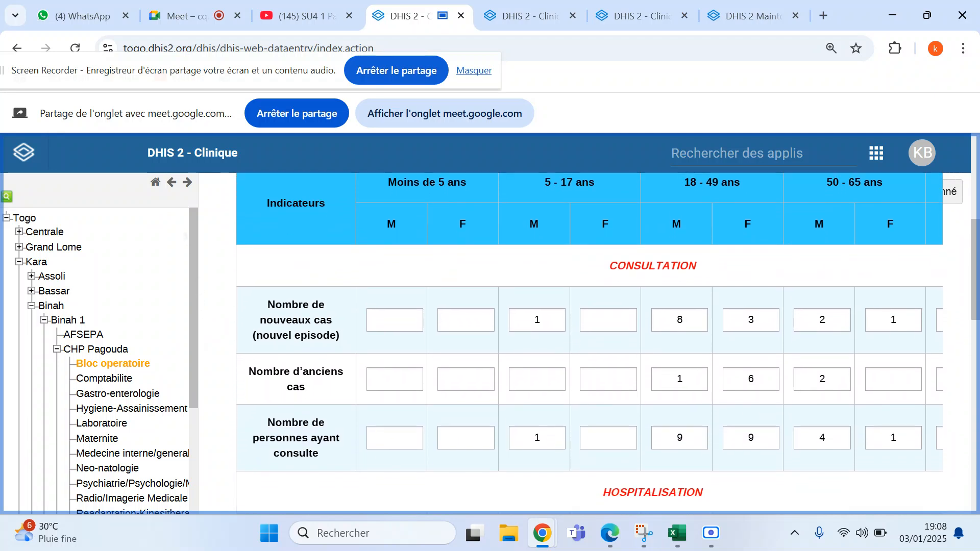
{"action": "scroll", "coordinate": [592, 342], "scroll_direction": "down", "scroll_amount": 3}
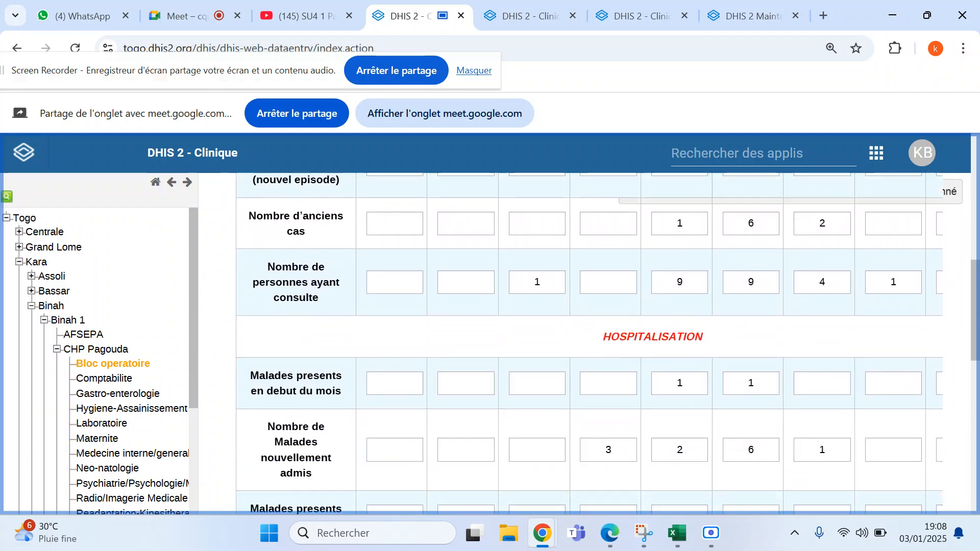
{"action": "scroll", "coordinate": [590, 343], "scroll_direction": "down", "scroll_amount": 3}
{"action": "scroll", "coordinate": [589, 343], "scroll_direction": "down", "scroll_amount": 4}
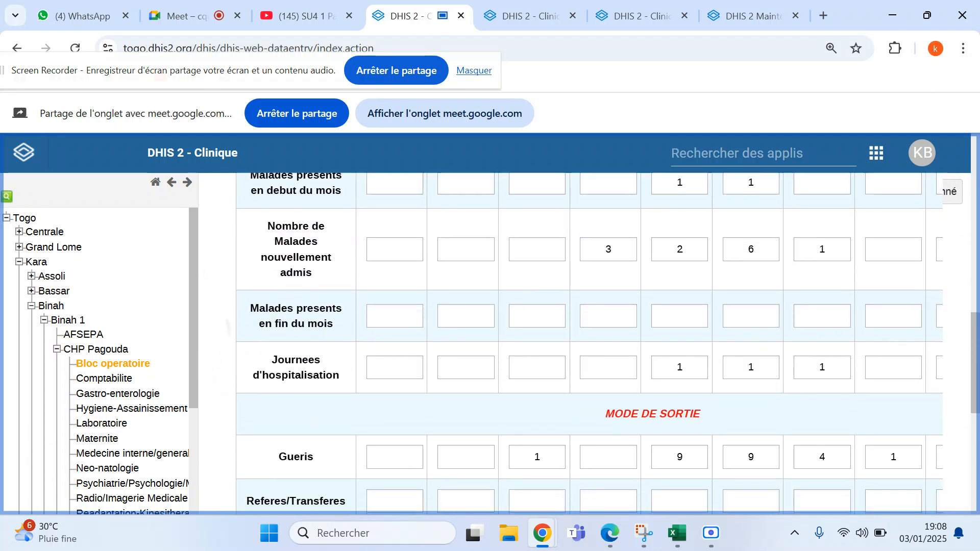
{"action": "scroll", "coordinate": [590, 343], "scroll_direction": "down", "scroll_amount": 5}
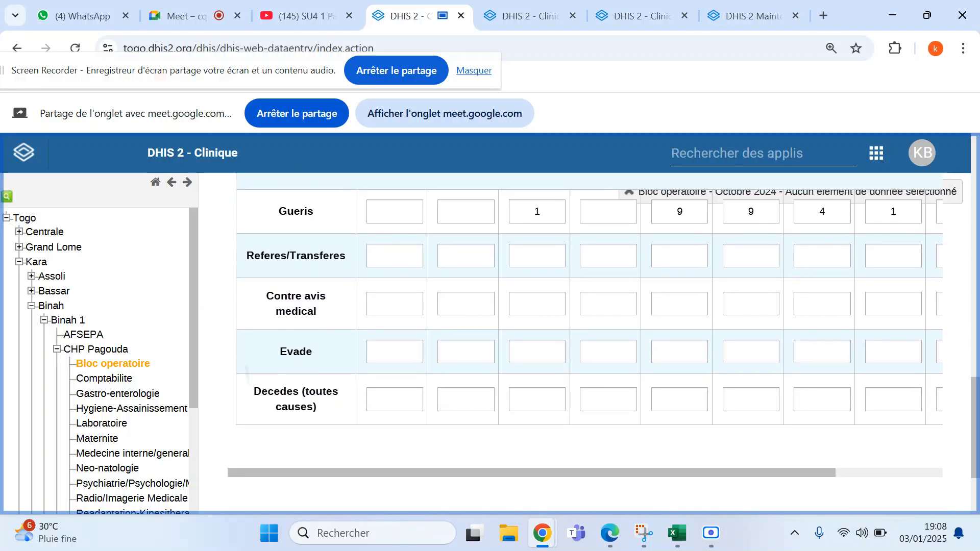
{"action": "scroll", "coordinate": [589, 343], "scroll_direction": "up", "scroll_amount": 8}
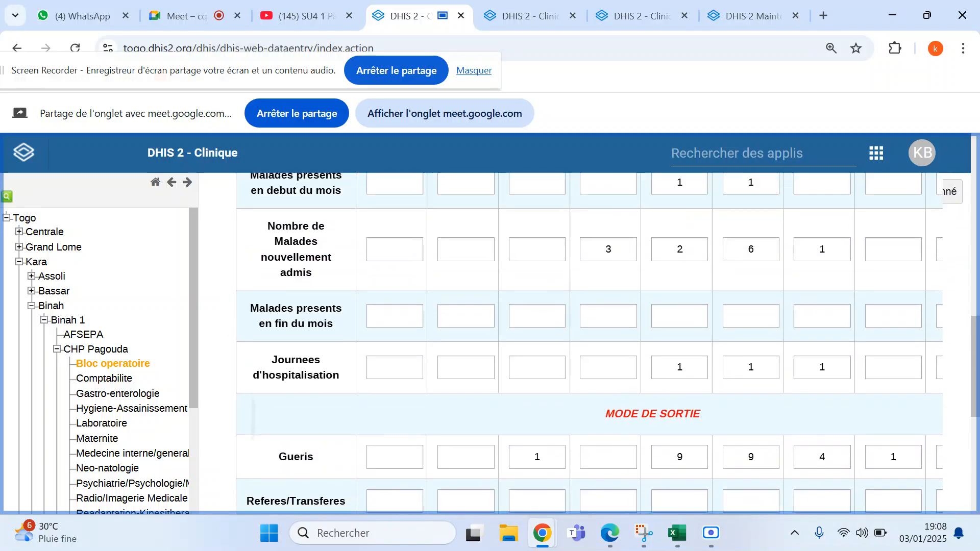
{"action": "scroll", "coordinate": [590, 343], "scroll_direction": "up", "scroll_amount": 6}
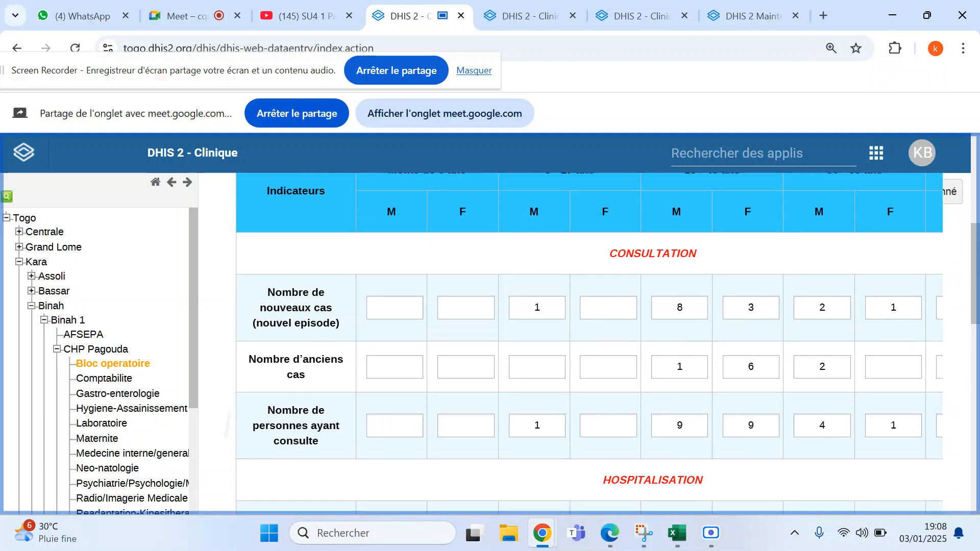
- Review the consultation and hospitalisation indicators again, along with the age and sex column headings of Informations generales
{"action": "scroll", "coordinate": [590, 343], "scroll_direction": "down", "scroll_amount": 3}
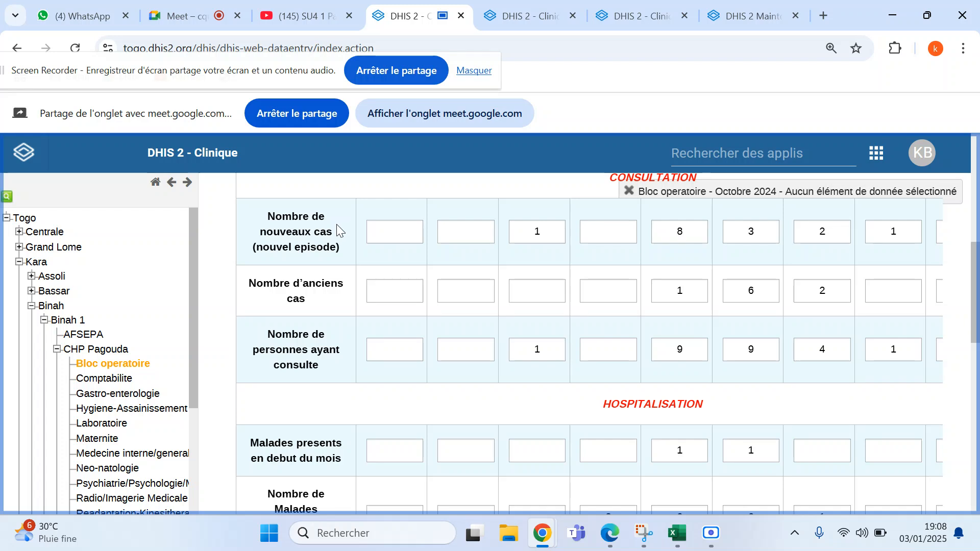
{"action": "scroll", "coordinate": [409, 474], "scroll_direction": "down", "scroll_amount": 3}
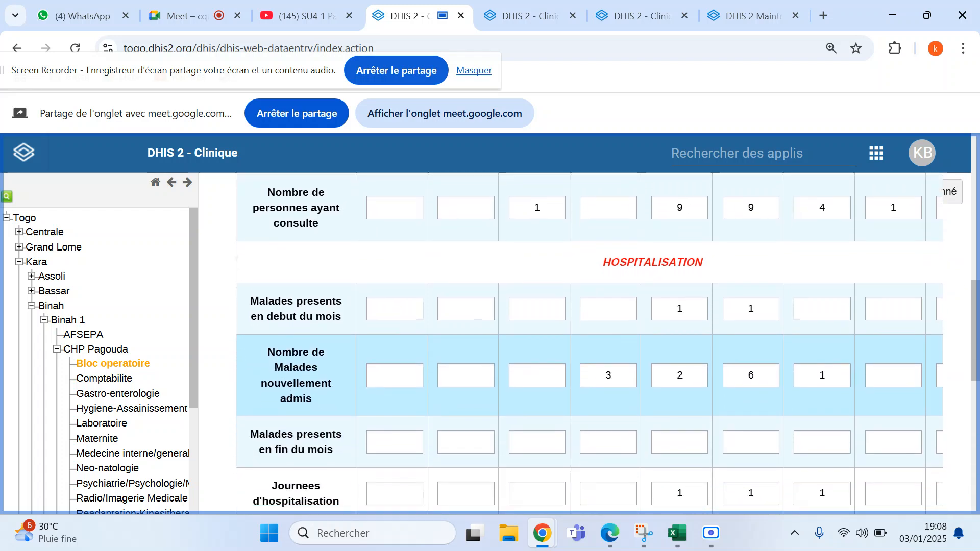
{"action": "scroll", "coordinate": [408, 475], "scroll_direction": "up", "scroll_amount": 3}
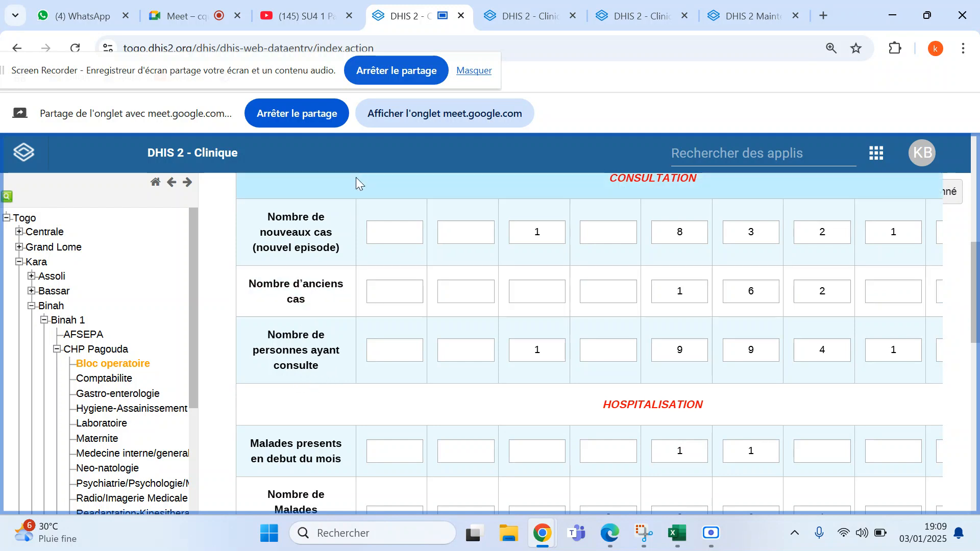
{"action": "scroll", "coordinate": [357, 177], "scroll_direction": "up", "scroll_amount": 1}
{"action": "scroll", "coordinate": [587, 342], "scroll_direction": "up", "scroll_amount": 5}
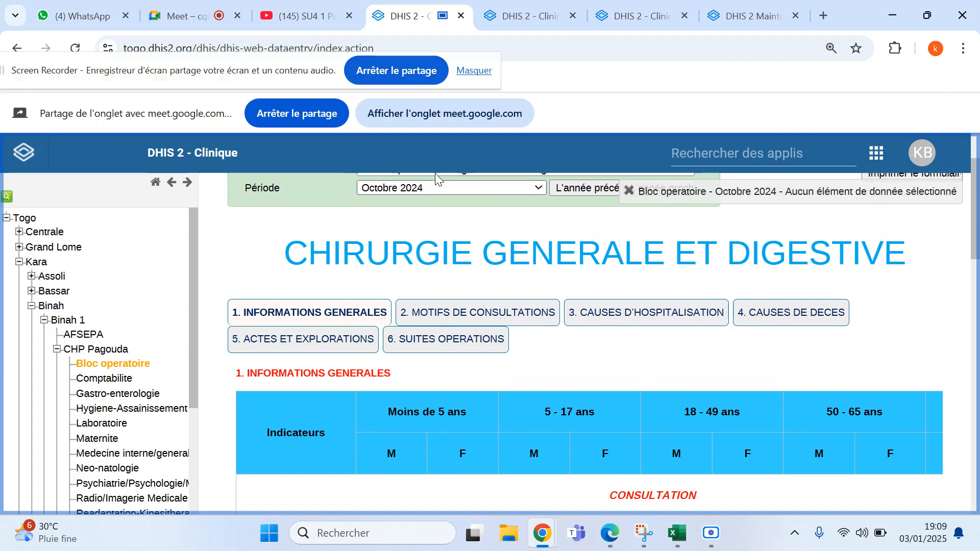
{"action": "left_click", "coordinate": [320, 313]}
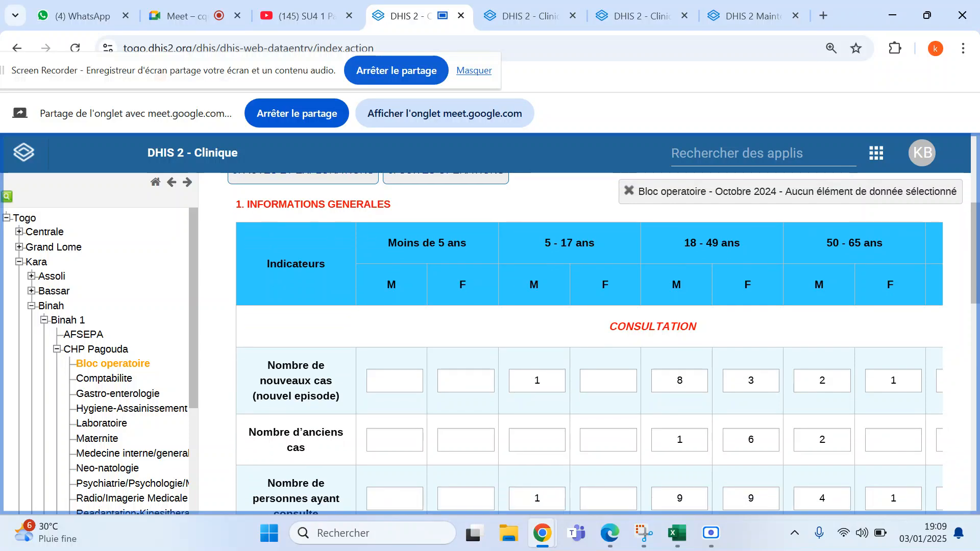
{"action": "scroll", "coordinate": [335, 445], "scroll_direction": "up", "scroll_amount": 4}
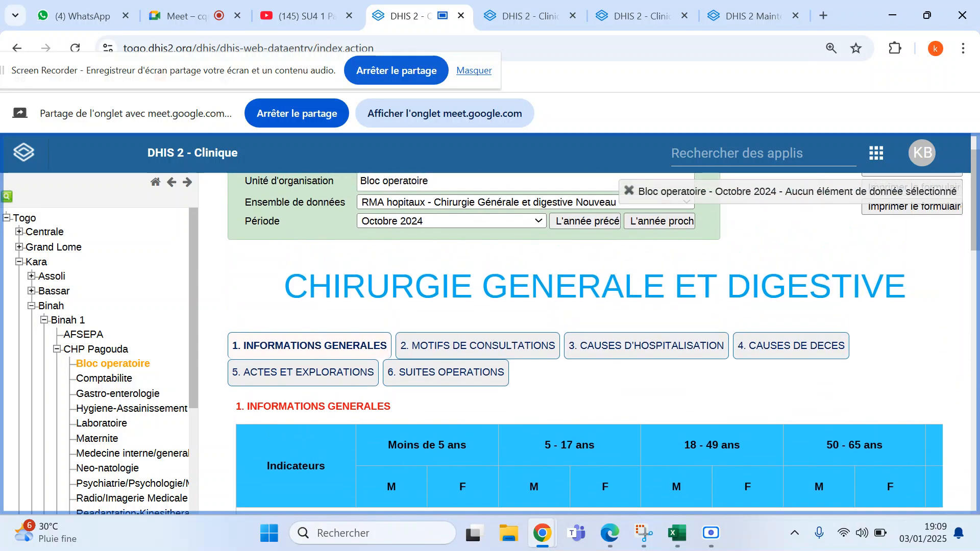
{"action": "scroll", "coordinate": [335, 445], "scroll_direction": "down", "scroll_amount": 3}
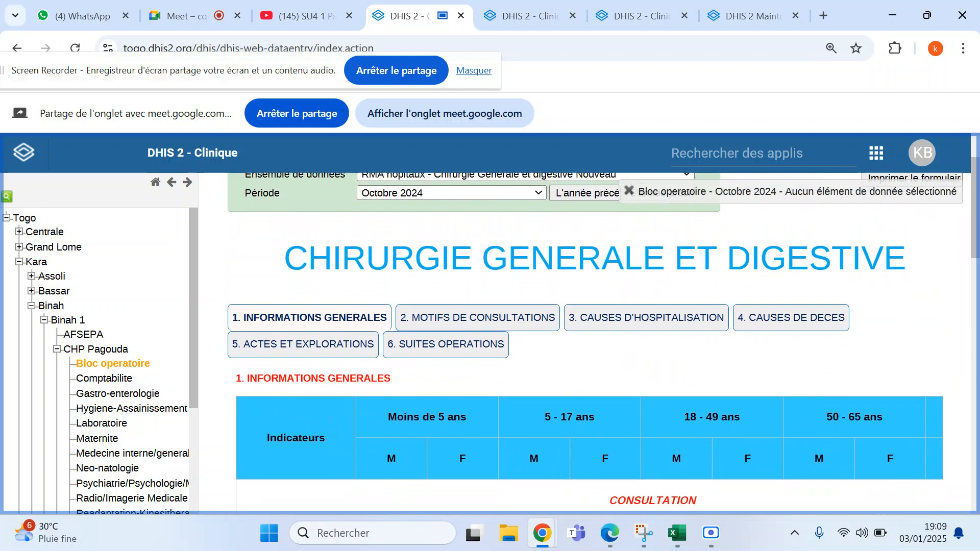
- Copy the indicator label "Nombre de personnes ayant consulte" from the Consultation rows of Informations generales
{"action": "scroll", "coordinate": [603, 329], "scroll_direction": "down", "scroll_amount": 3}
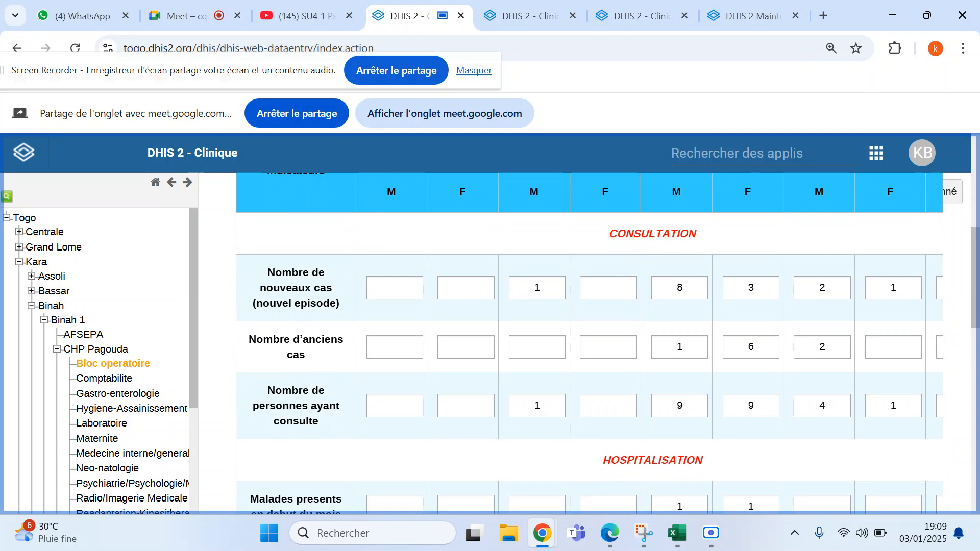
{"action": "scroll", "coordinate": [589, 342], "scroll_direction": "up", "scroll_amount": 3}
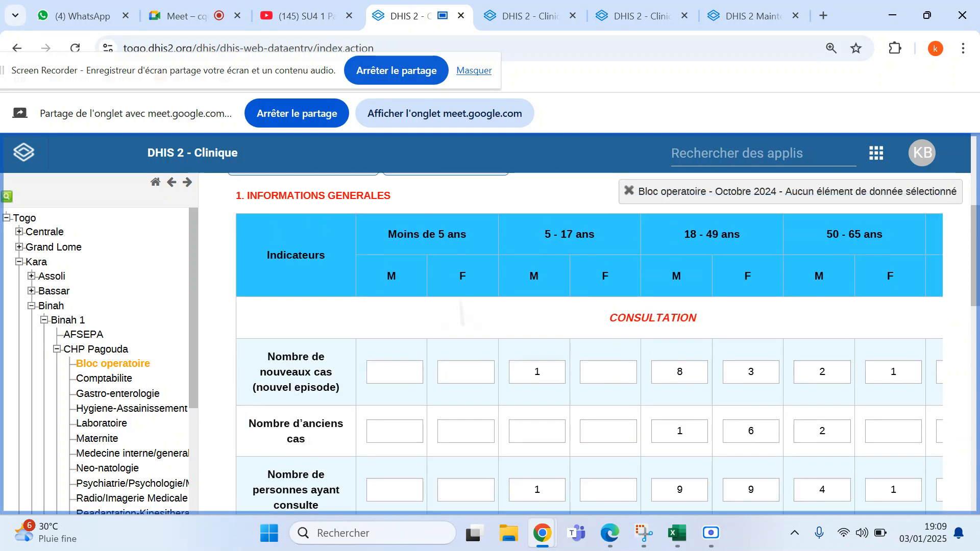
{"action": "scroll", "coordinate": [589, 342], "scroll_direction": "down", "scroll_amount": 2}
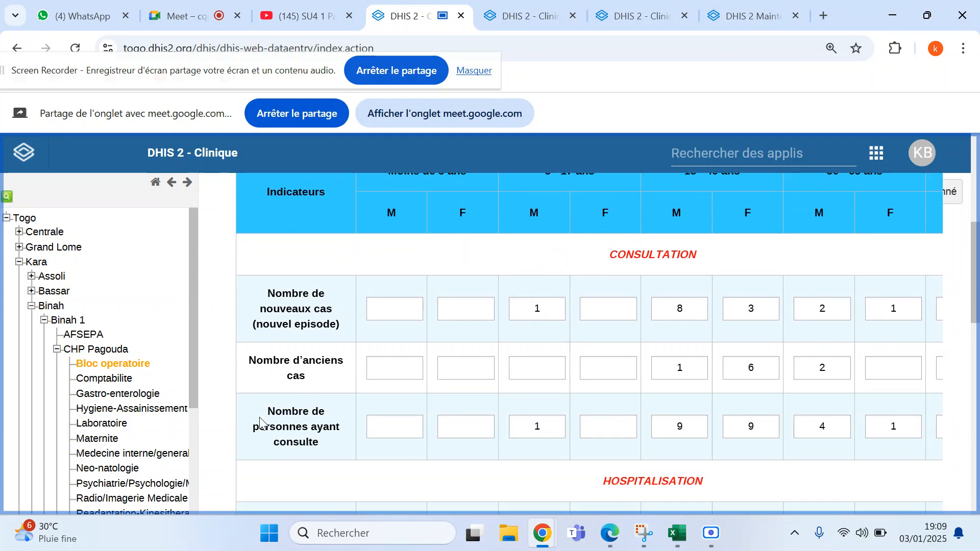
{"action": "scroll", "coordinate": [261, 425], "scroll_direction": "down", "scroll_amount": 1}
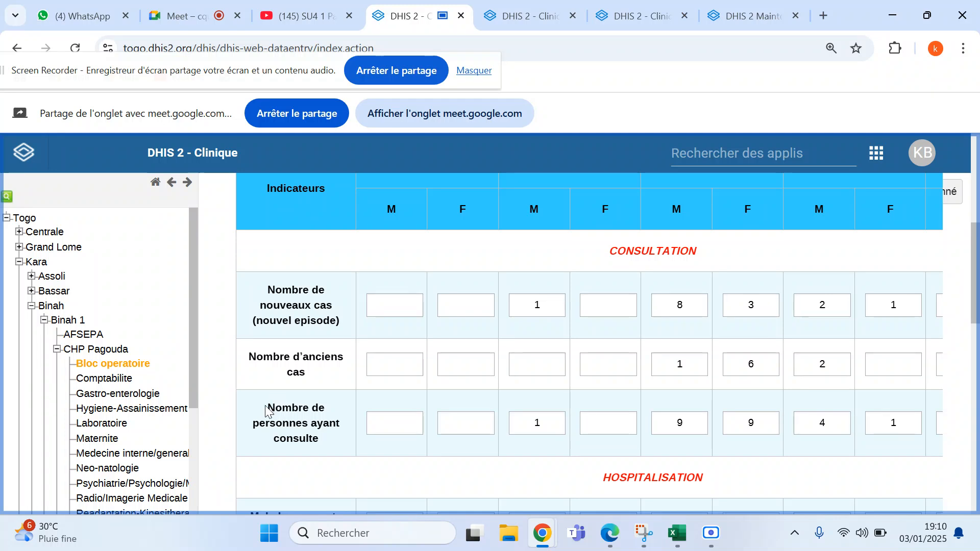
{"action": "left_click_drag", "start_coordinate": [273, 407], "coordinate": [351, 433]}
{"action": "key", "text": "ctrl+c"}
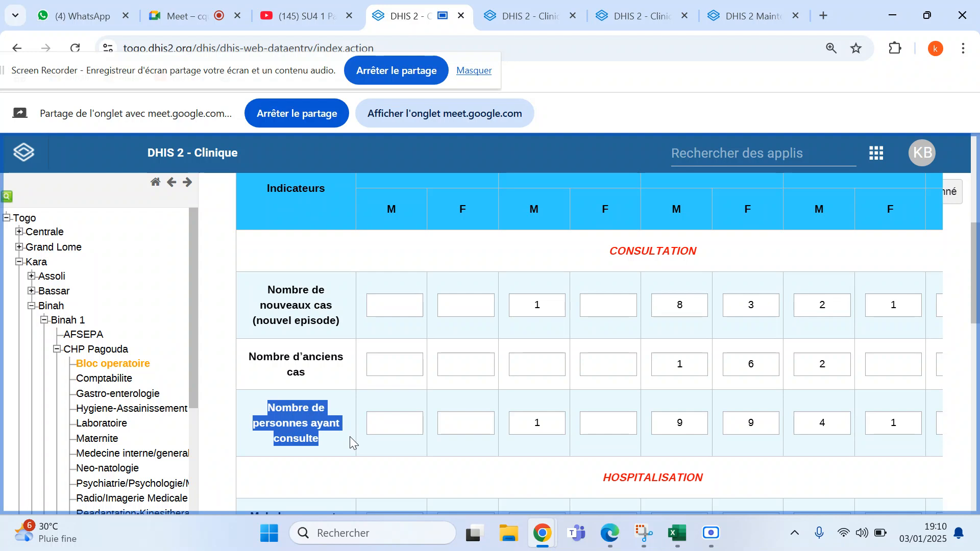
- Open the Data Visualizer app and search the Données dimension for the copied label "Nombre de personnes ayant consulte"
{"action": "left_click", "coordinate": [886, 162]}
{"action": "left_click", "coordinate": [691, 332]}
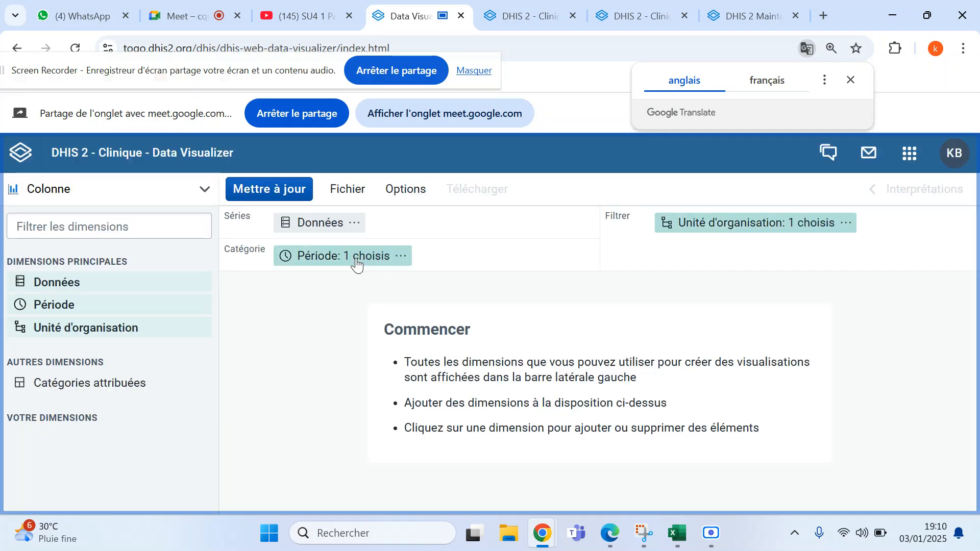
{"action": "left_click", "coordinate": [320, 225]}
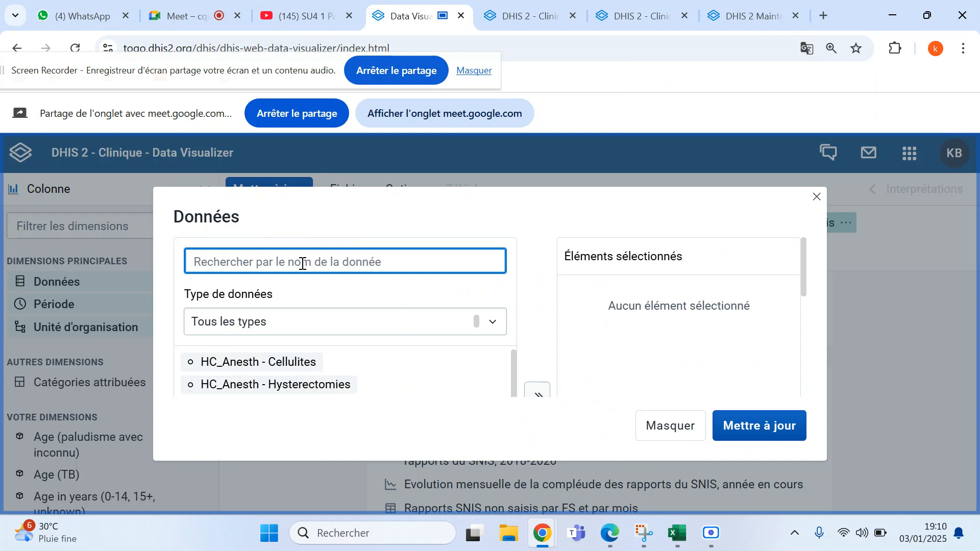
{"action": "key", "text": "ctrl+v"}
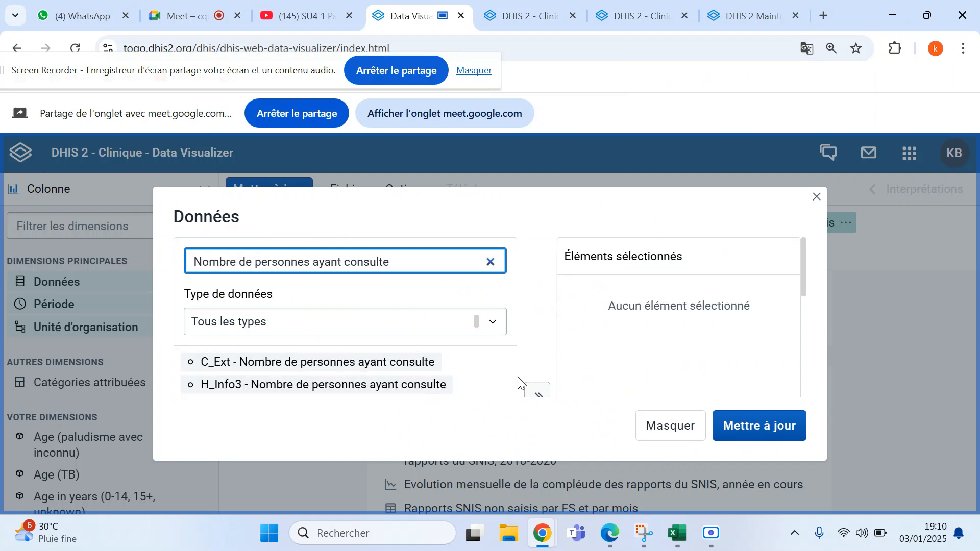
- Examine the data elements matching the search, comparing the prefixes of their names
{"action": "scroll", "coordinate": [518, 377], "scroll_direction": "down", "scroll_amount": 3}
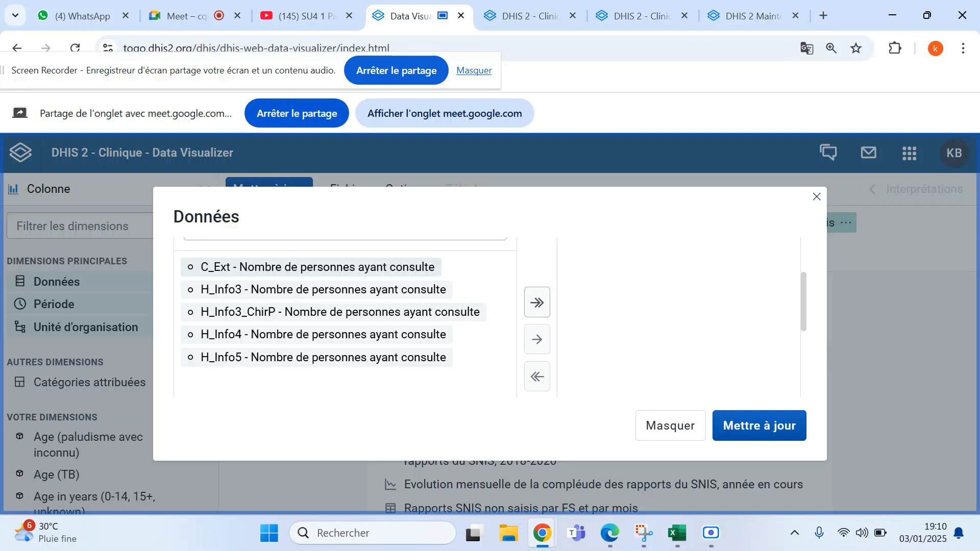
{"action": "scroll", "coordinate": [350, 375], "scroll_direction": "up", "scroll_amount": 1}
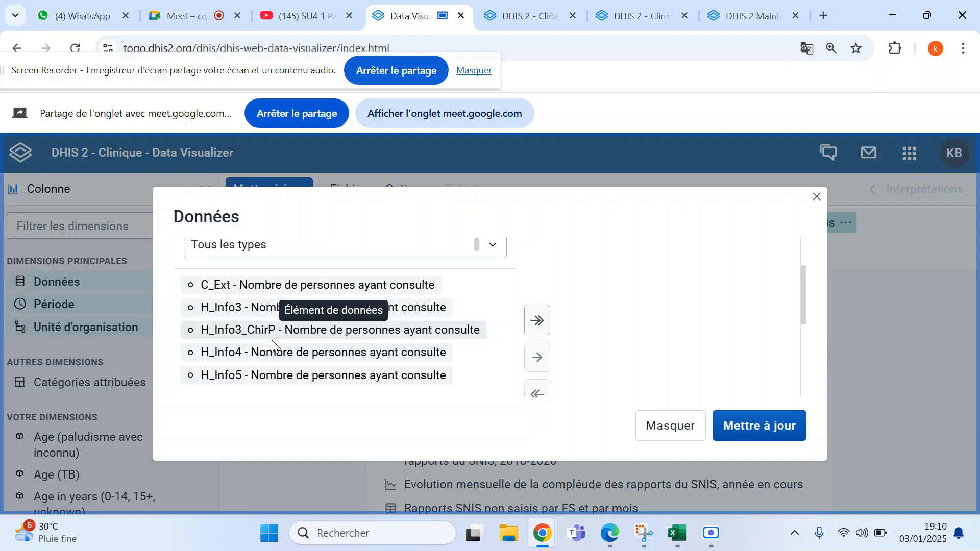
{"action": "scroll", "coordinate": [270, 337], "scroll_direction": "down", "scroll_amount": 1}
{"action": "scroll", "coordinate": [317, 317], "scroll_direction": "up", "scroll_amount": 2}
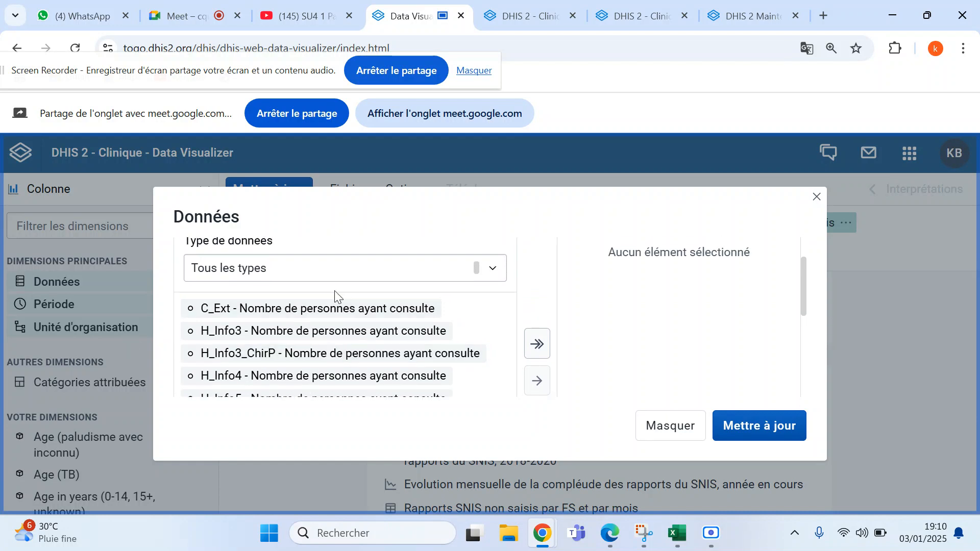
{"action": "scroll", "coordinate": [335, 290], "scroll_direction": "up", "scroll_amount": 2}
{"action": "scroll", "coordinate": [200, 398], "scroll_direction": "down", "scroll_amount": 3}
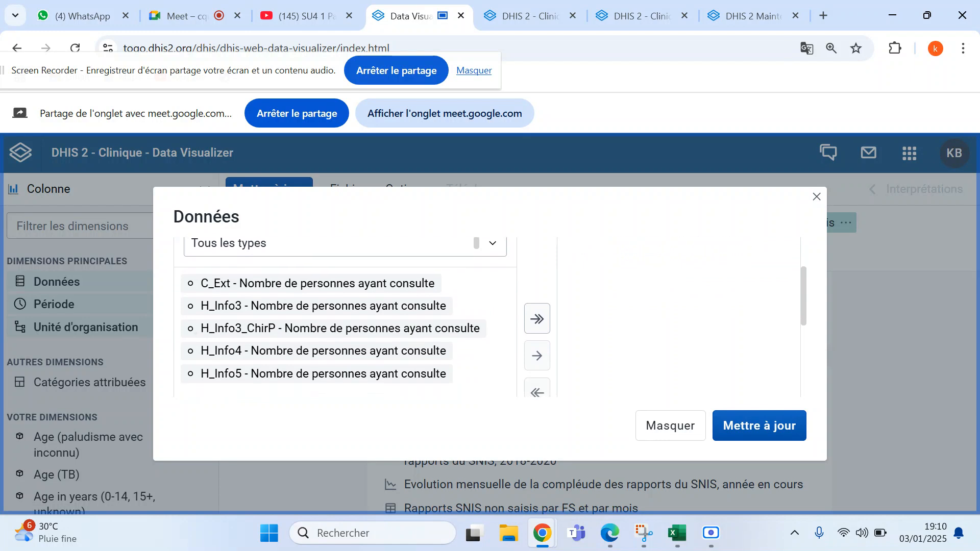
{"action": "scroll", "coordinate": [335, 327], "scroll_direction": "down", "scroll_amount": 1}
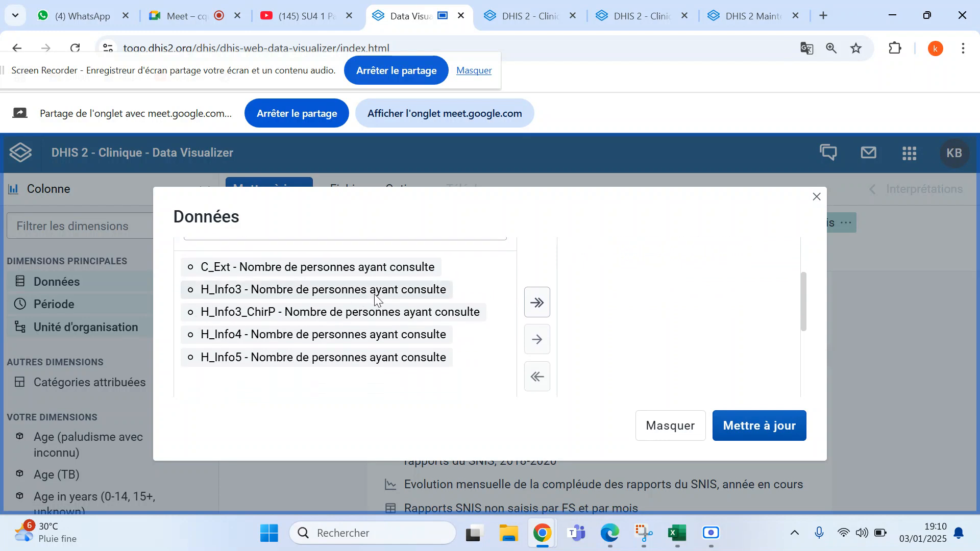
{"action": "scroll", "coordinate": [402, 300], "scroll_direction": "up", "scroll_amount": 2}
{"action": "scroll", "coordinate": [345, 317], "scroll_direction": "down", "scroll_amount": 1}
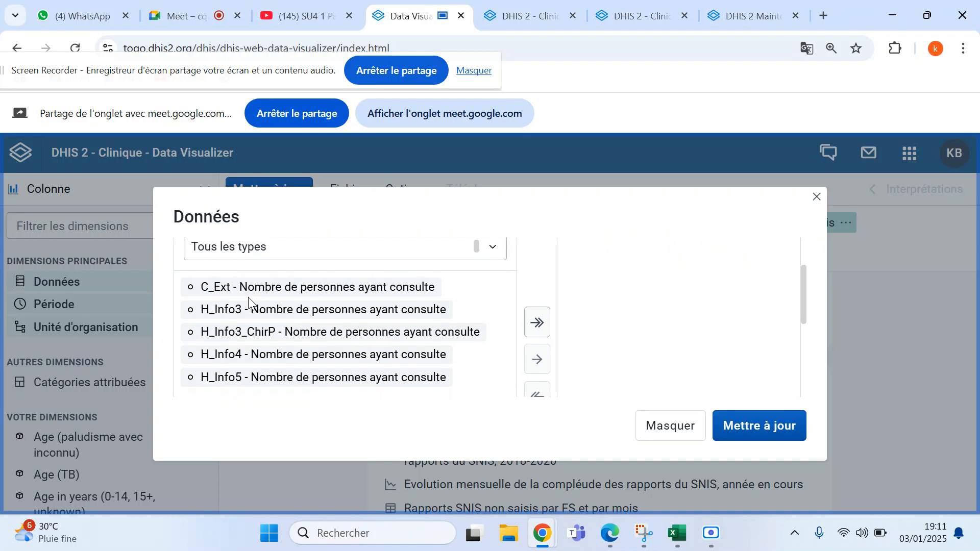
{"action": "scroll", "coordinate": [248, 301], "scroll_direction": "up", "scroll_amount": 1}
{"action": "scroll", "coordinate": [345, 316], "scroll_direction": "down", "scroll_amount": 1}
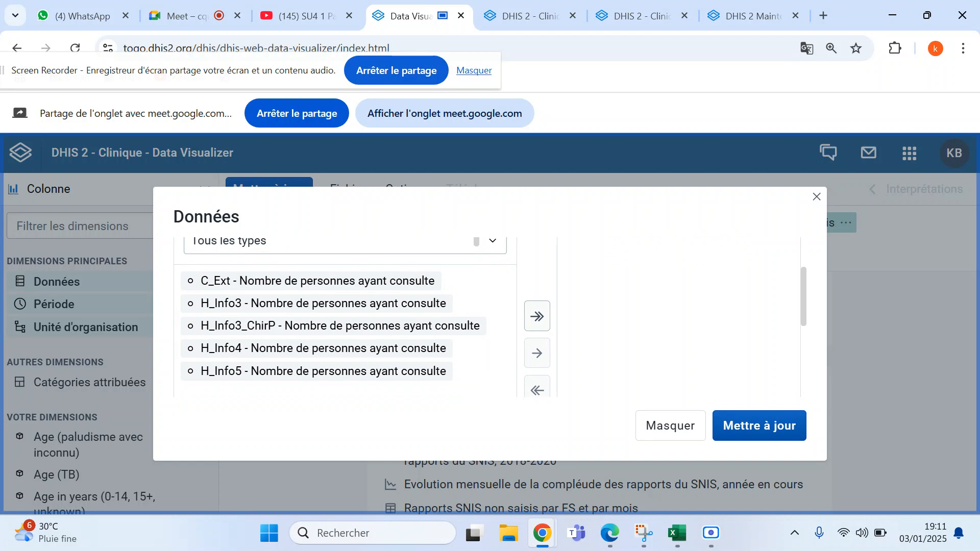
{"action": "scroll", "coordinate": [180, 320], "scroll_direction": "up", "scroll_amount": 1}
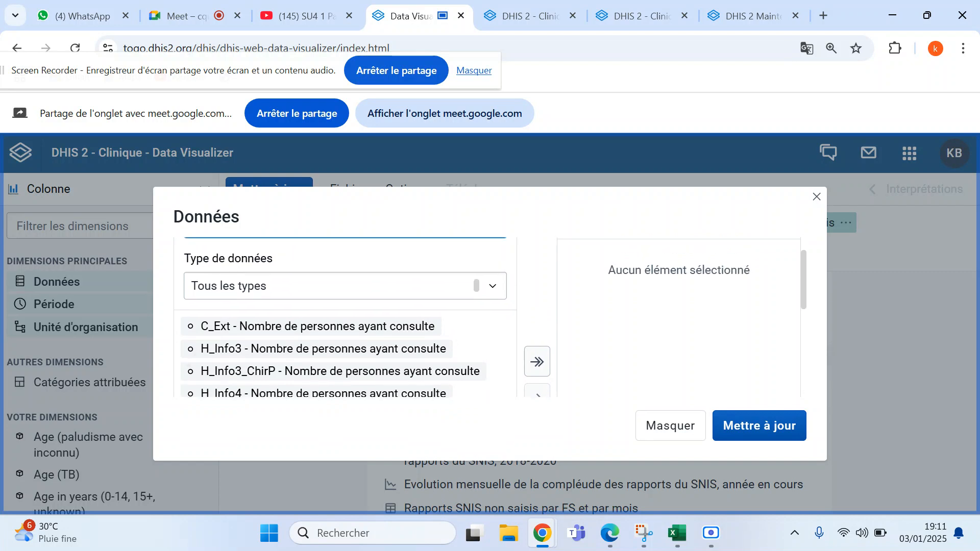
{"action": "scroll", "coordinate": [180, 321], "scroll_direction": "down", "scroll_amount": 1}
{"action": "scroll", "coordinate": [180, 321], "scroll_direction": "down", "scroll_amount": 1}
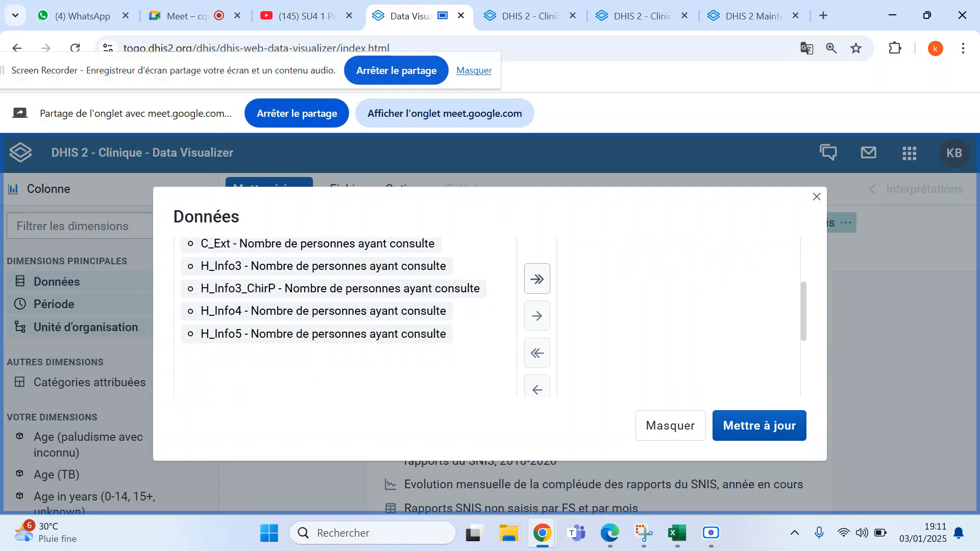
{"action": "scroll", "coordinate": [185, 341], "scroll_direction": "up", "scroll_amount": 1}
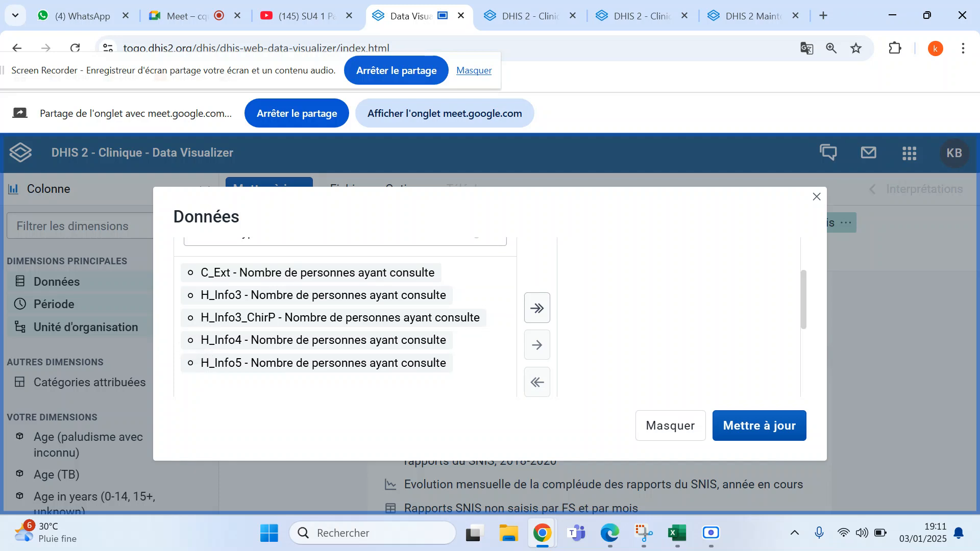
{"action": "scroll", "coordinate": [345, 317], "scroll_direction": "up", "scroll_amount": 1}
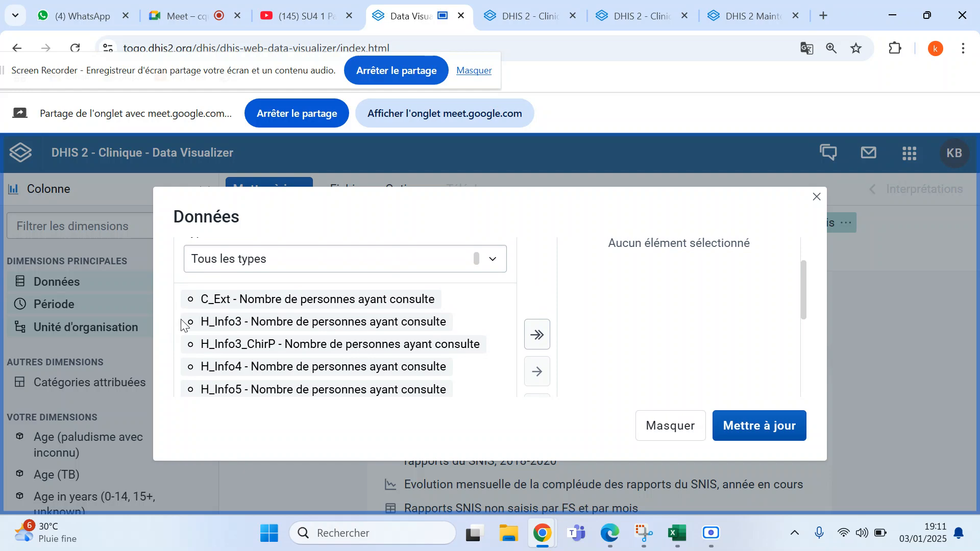
- Add all the matching data elements to the selection and shorten the search text to "Nombre de personnes ayant cons"
{"action": "left_click", "coordinate": [536, 337]}
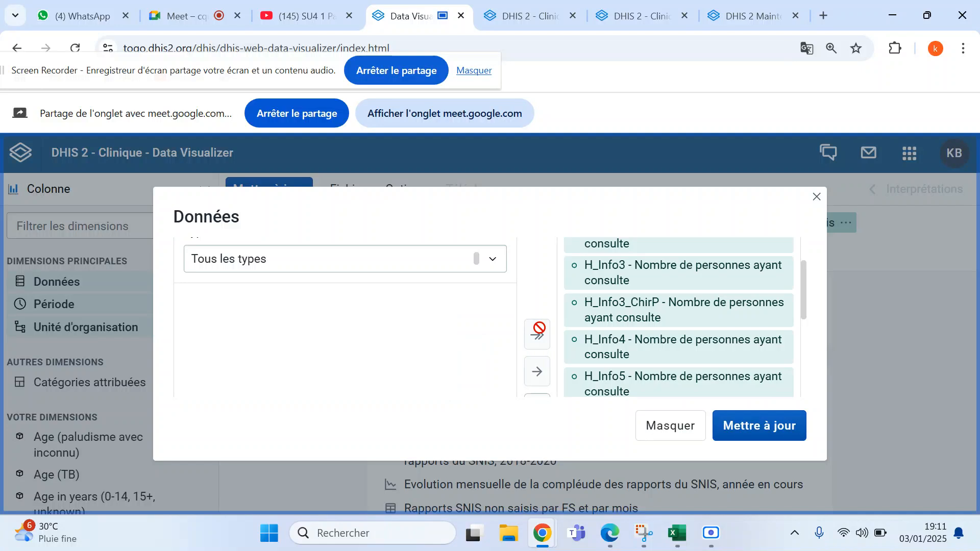
{"action": "scroll", "coordinate": [539, 327], "scroll_direction": "up", "scroll_amount": 2}
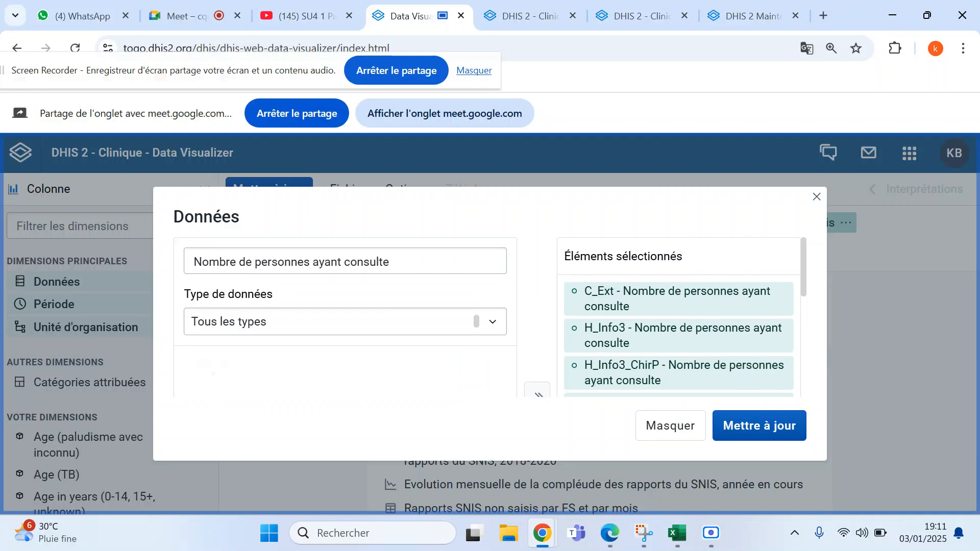
{"action": "left_click", "coordinate": [410, 261]}
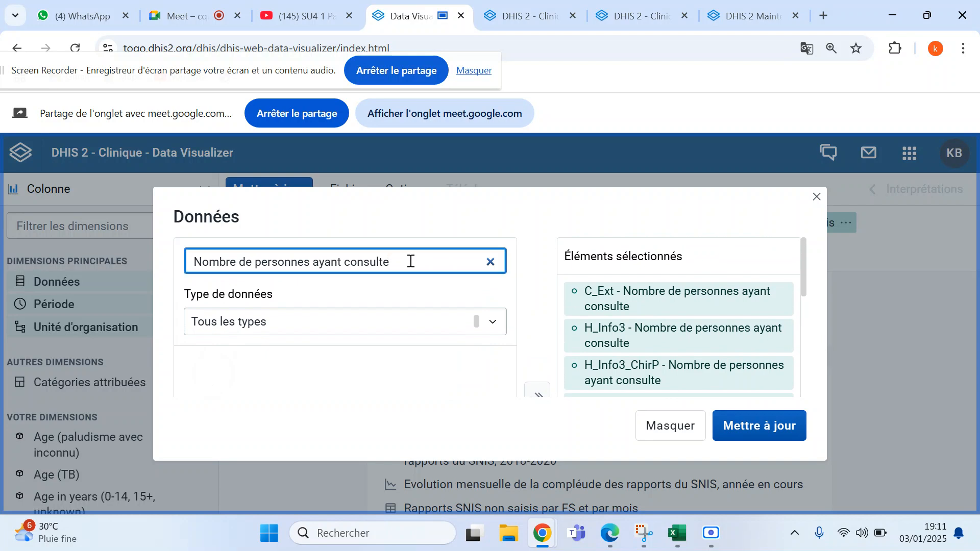
{"action": "key", "text": "BackSpace"}
{"action": "key", "text": "BackSpace"}
{"action": "key", "text": "BackSpace"}
{"action": "key", "text": "BackSpace"}
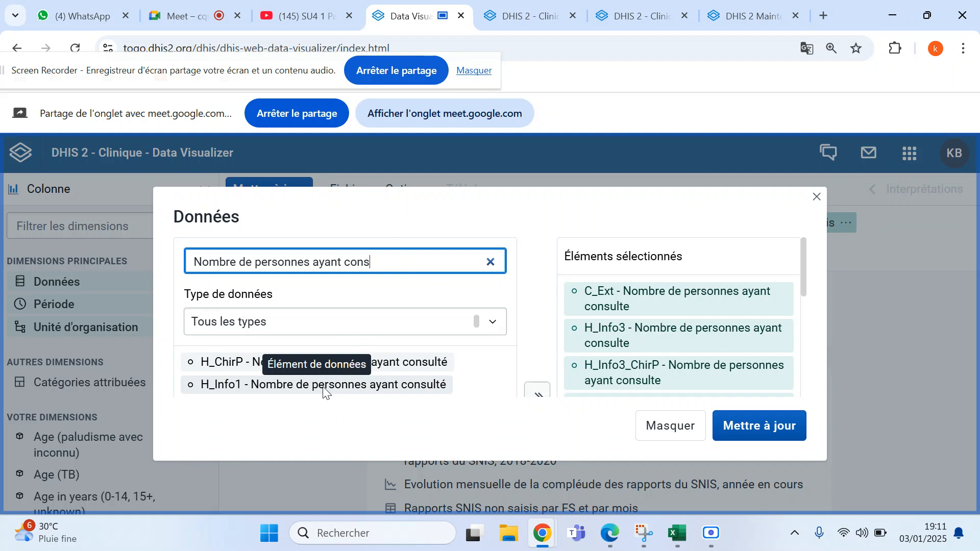
- Add the H_Info1 and H_Info2 "Nombre de personnes ayant consulté" elements to the selection and close the Données dialog without updating the chart
{"action": "left_click", "coordinate": [353, 363]}
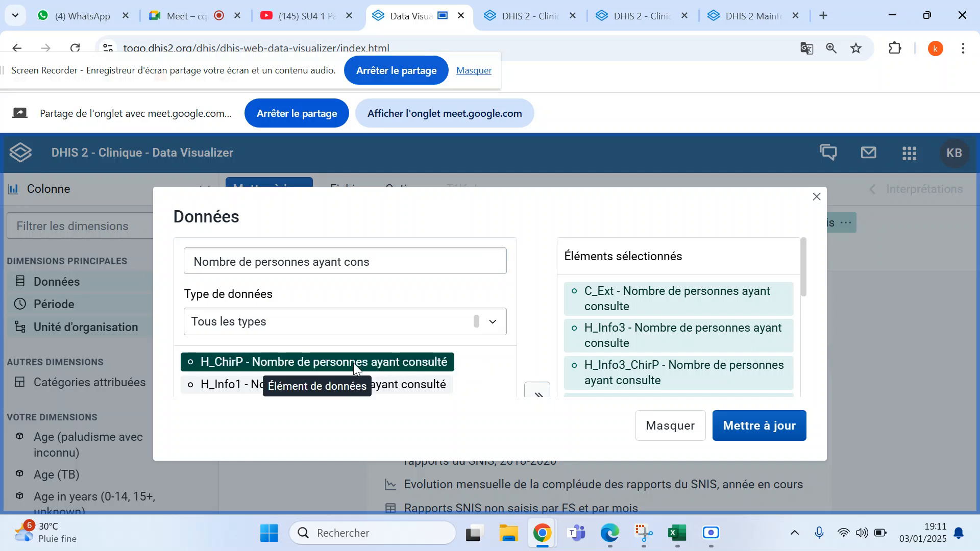
{"action": "double_click", "coordinate": [340, 389]}
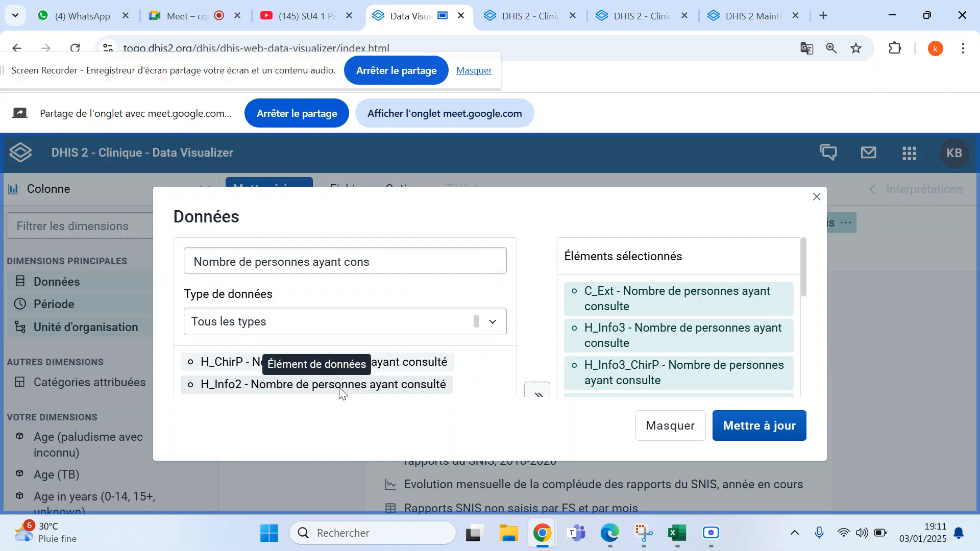
{"action": "left_click", "coordinate": [340, 387]}
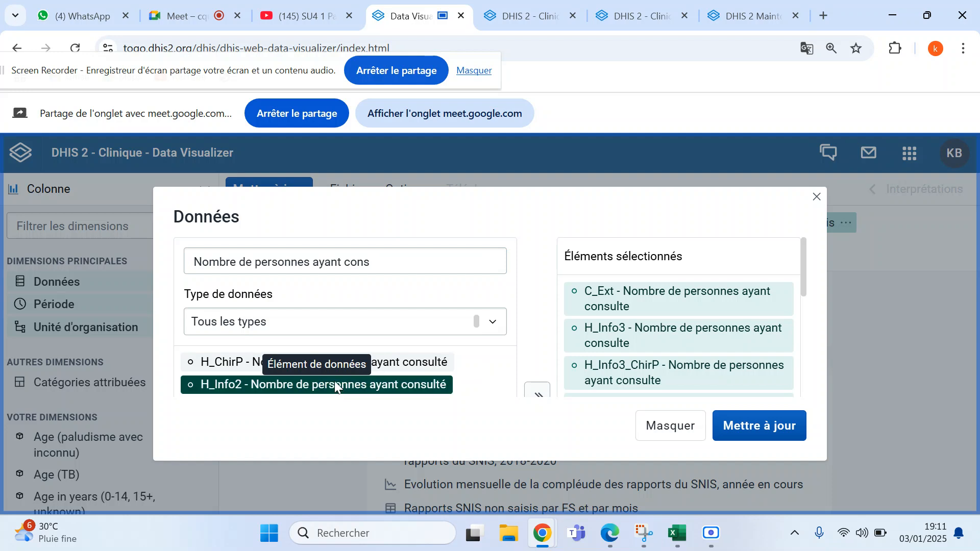
{"action": "double_click", "coordinate": [335, 386]}
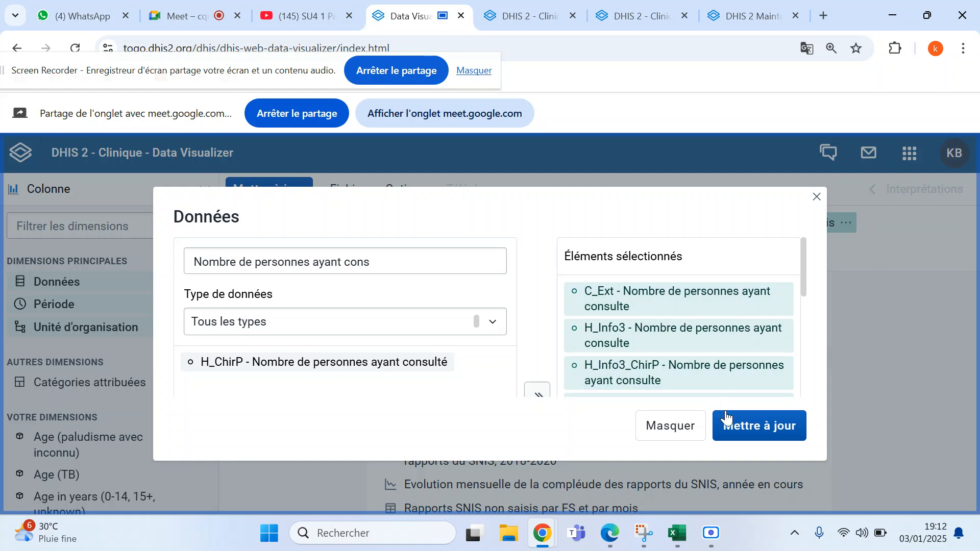
{"action": "left_click", "coordinate": [669, 428]}
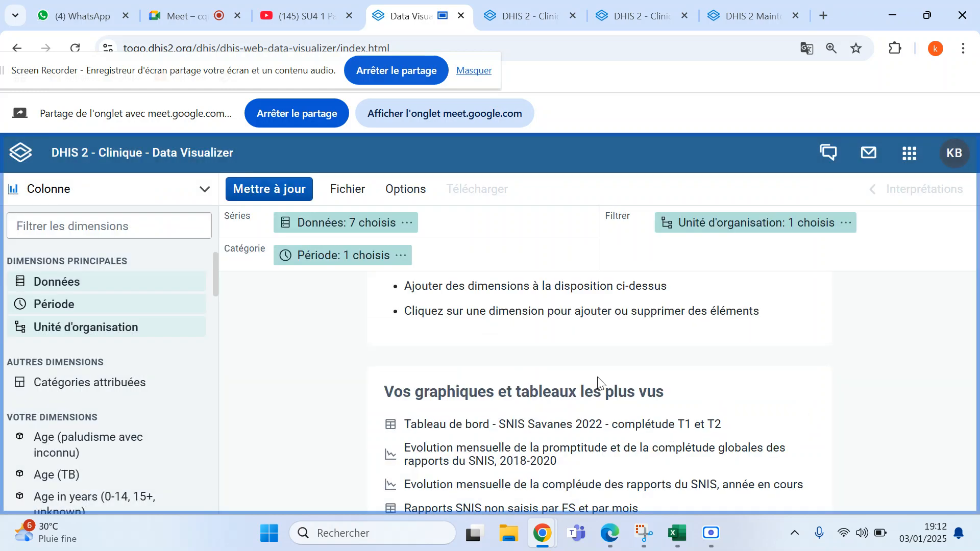
- Replace the relative period "12 derniers mois" with the fixed monthly period Février 2024 and close the Période dialog
{"action": "left_click", "coordinate": [364, 263]}
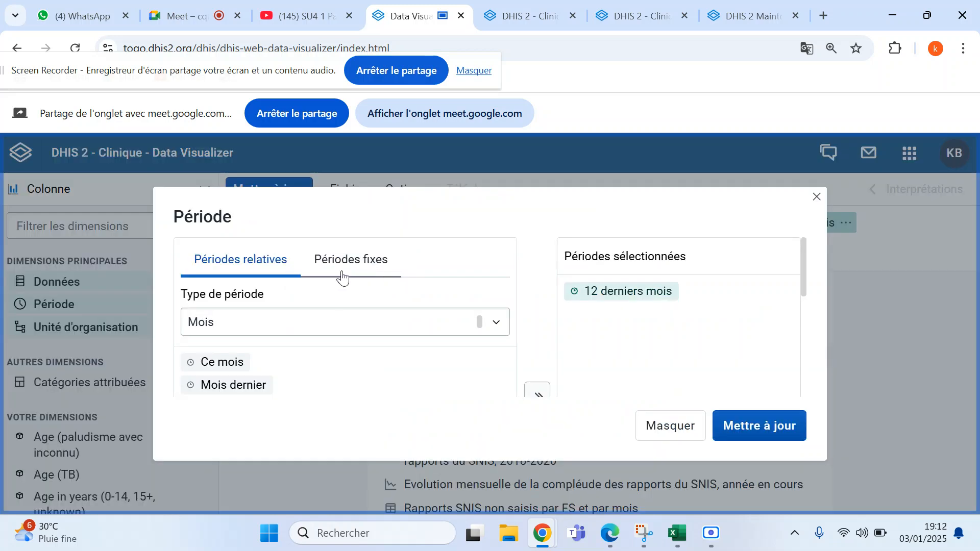
{"action": "left_click", "coordinate": [357, 260]}
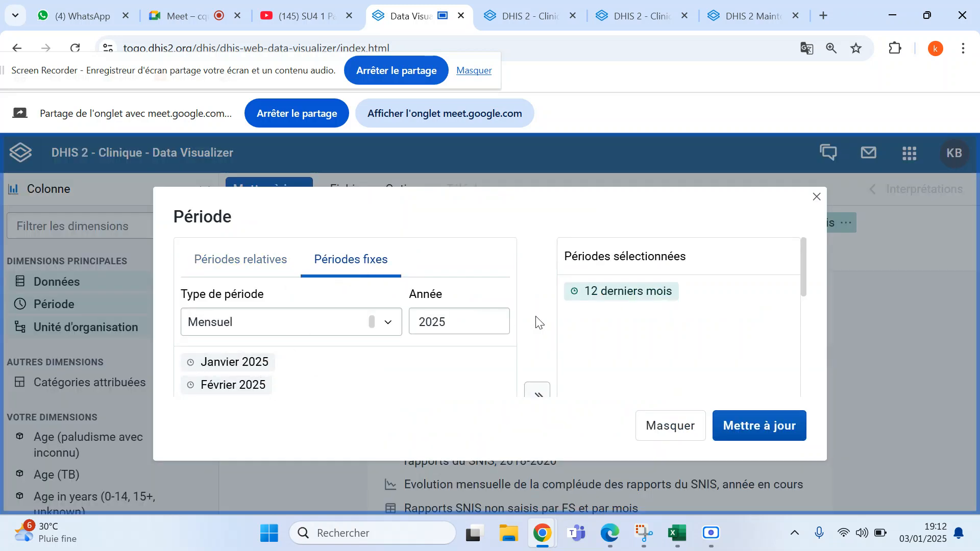
{"action": "left_click", "coordinate": [610, 294]}
{"action": "double_click", "coordinate": [612, 294]}
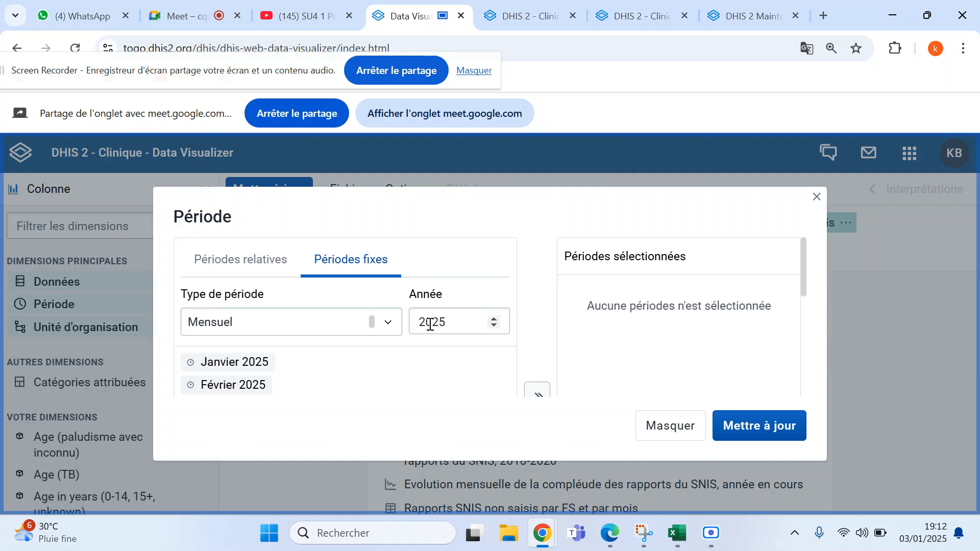
{"action": "left_click", "coordinate": [494, 327]}
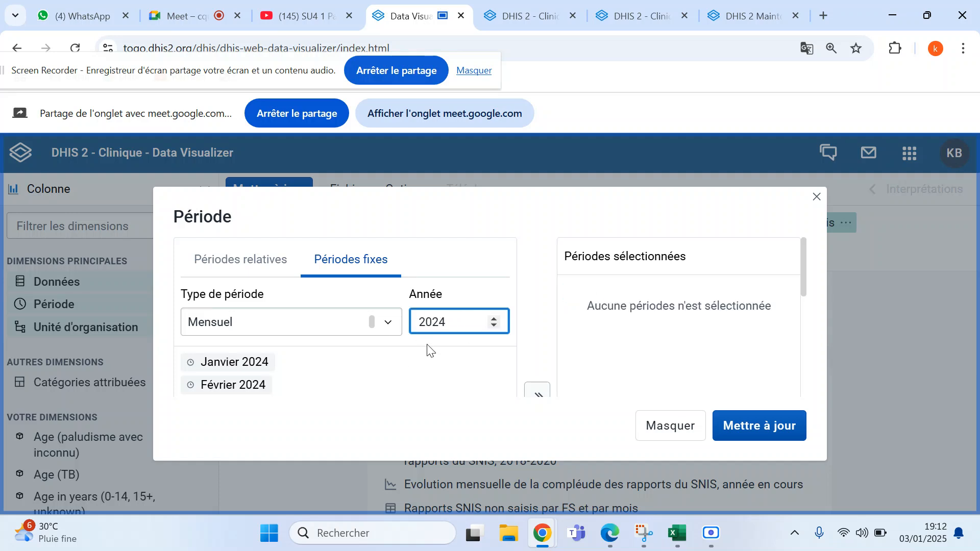
{"action": "double_click", "coordinate": [243, 386]}
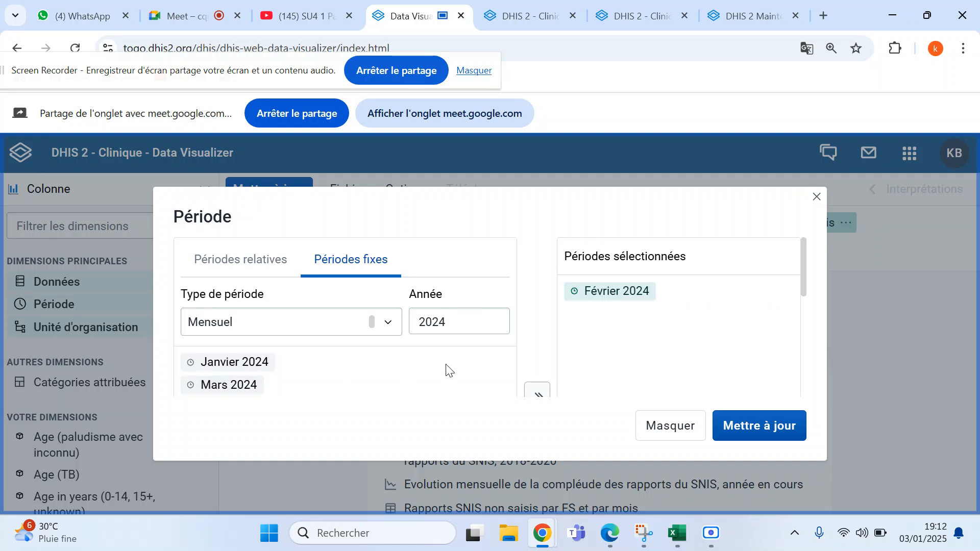
{"action": "left_click", "coordinate": [663, 424]}
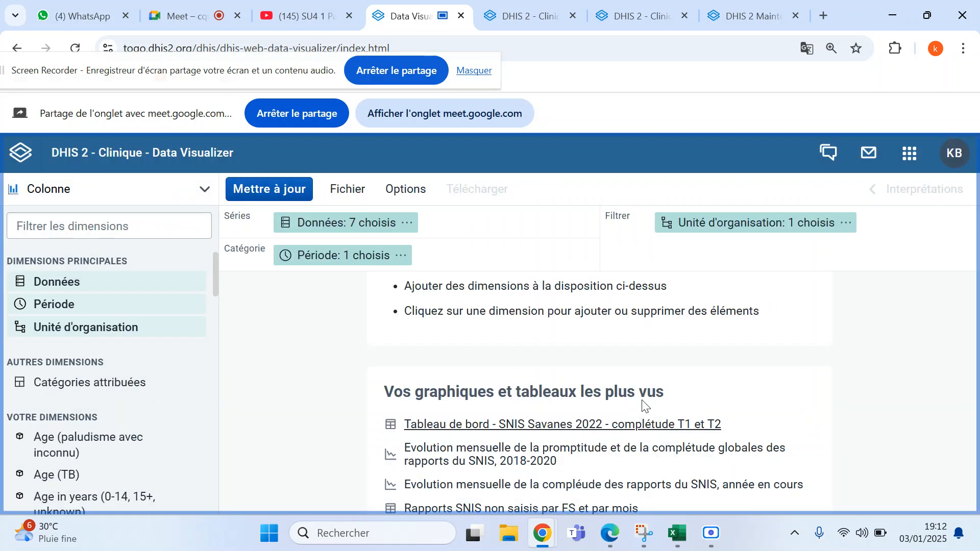
- Replace the user's organisation unit with Togo in the Unité d'organisation filter and update the chart
{"action": "left_click", "coordinate": [693, 229]}
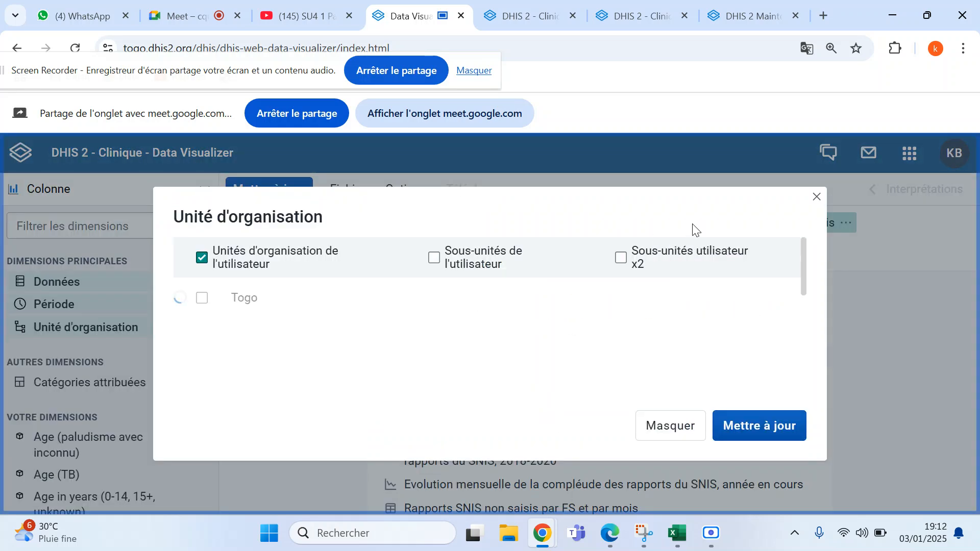
{"action": "left_click", "coordinate": [203, 258]}
{"action": "left_click", "coordinate": [201, 297]}
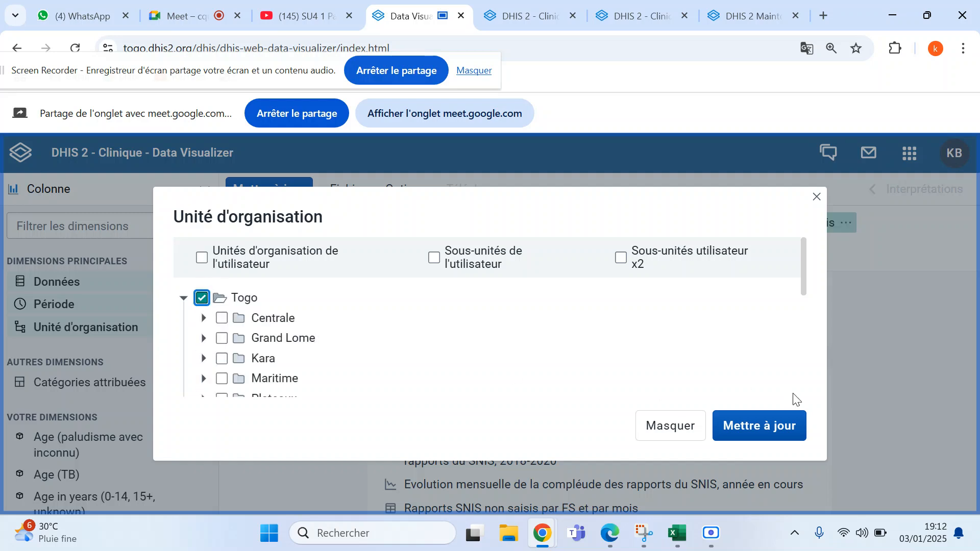
{"action": "left_click", "coordinate": [765, 422]}
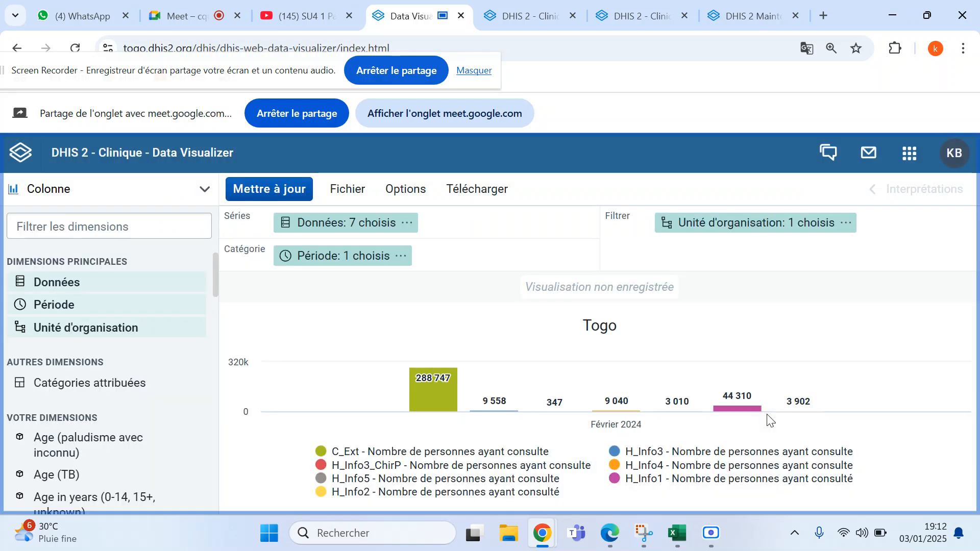
- Change the visualization type to Tableau croisé dynamique and update the analysis
{"action": "left_click", "coordinate": [63, 189]}
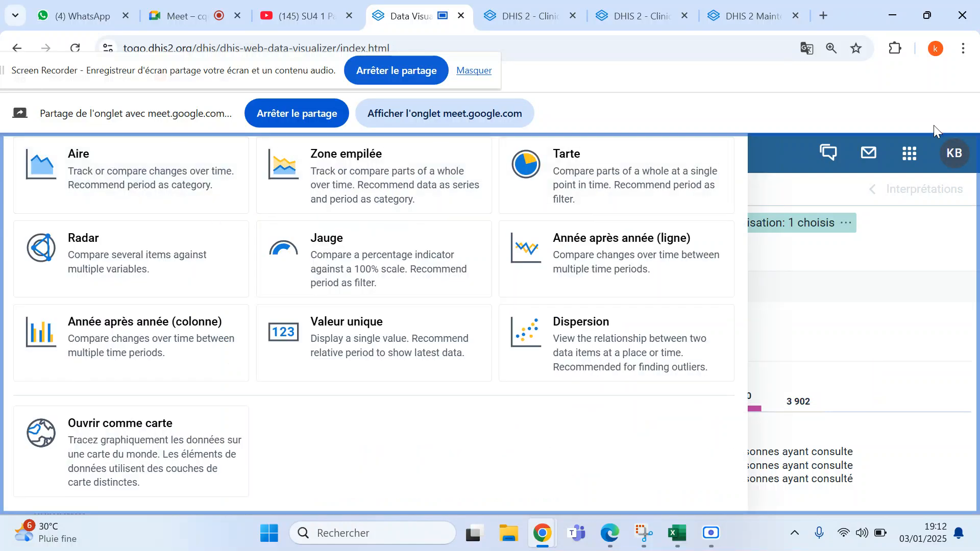
{"action": "left_click", "coordinate": [964, 48]}
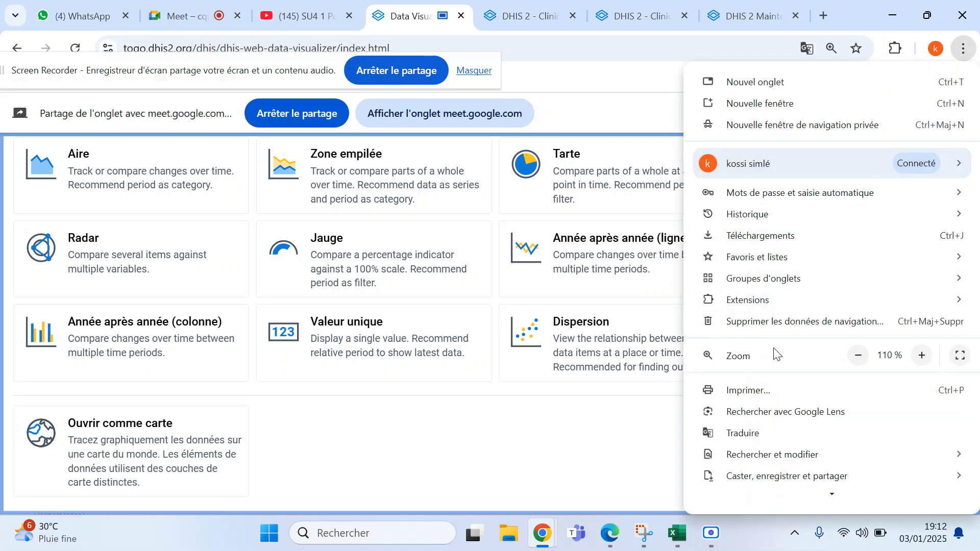
{"action": "left_click", "coordinate": [858, 357]}
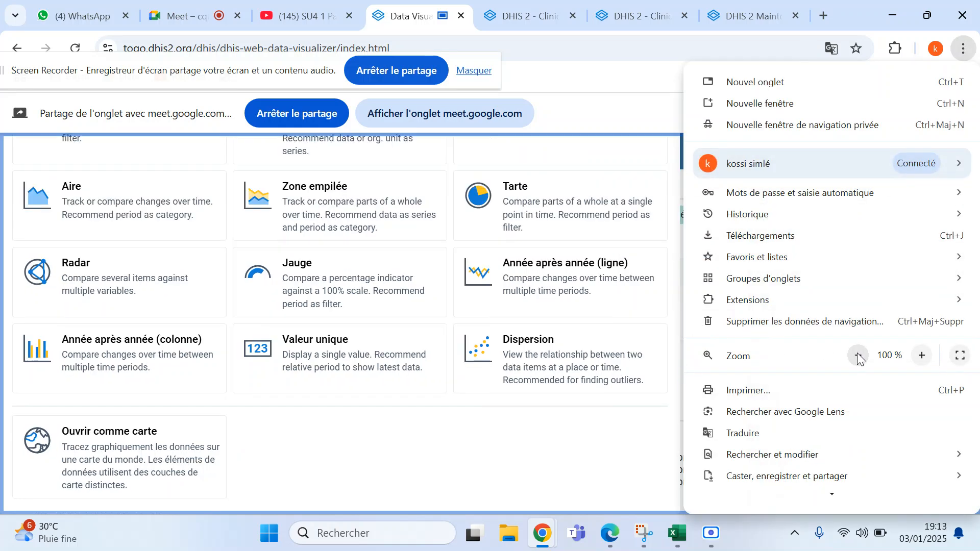
{"action": "left_click", "coordinate": [858, 356]}
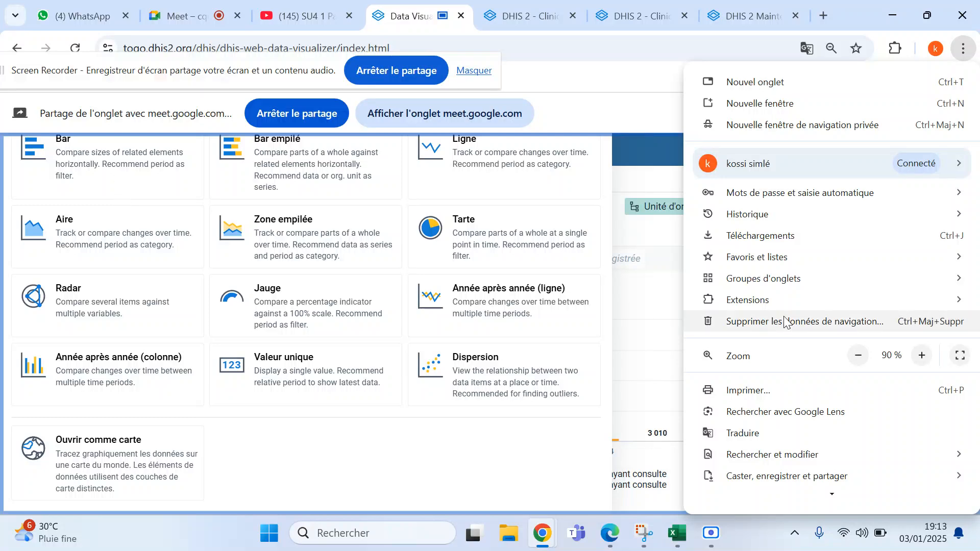
{"action": "left_click", "coordinate": [859, 357]}
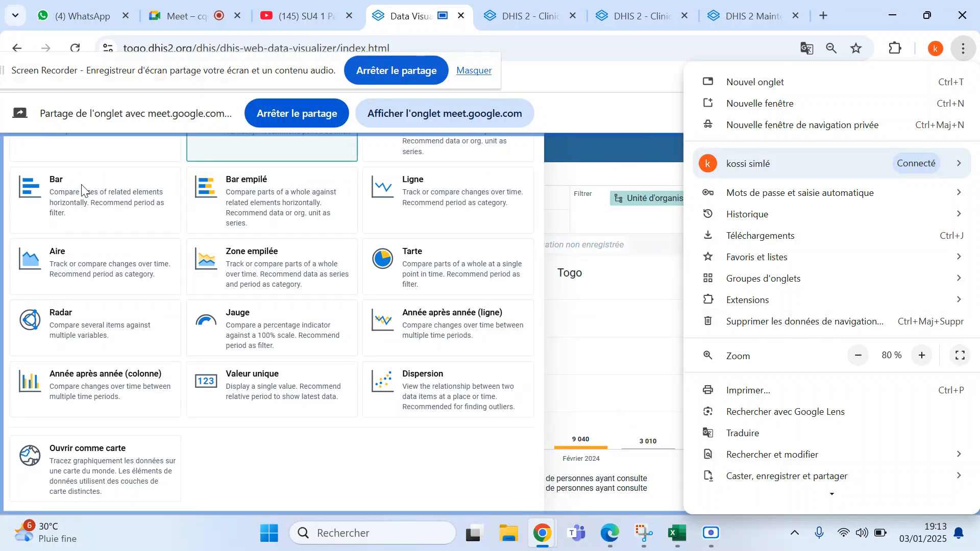
{"action": "left_click", "coordinate": [79, 143]}
{"action": "left_click", "coordinate": [79, 143]}
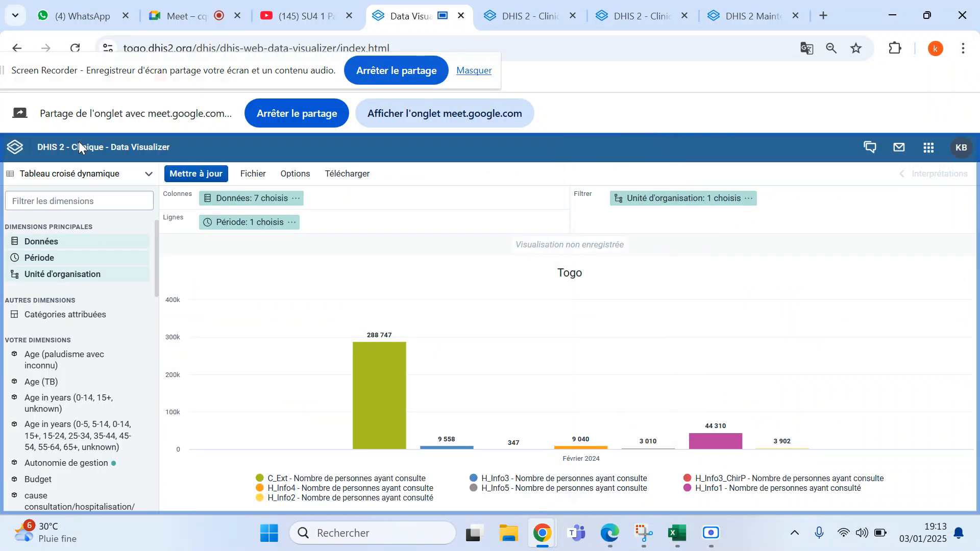
{"action": "left_click", "coordinate": [196, 174]}
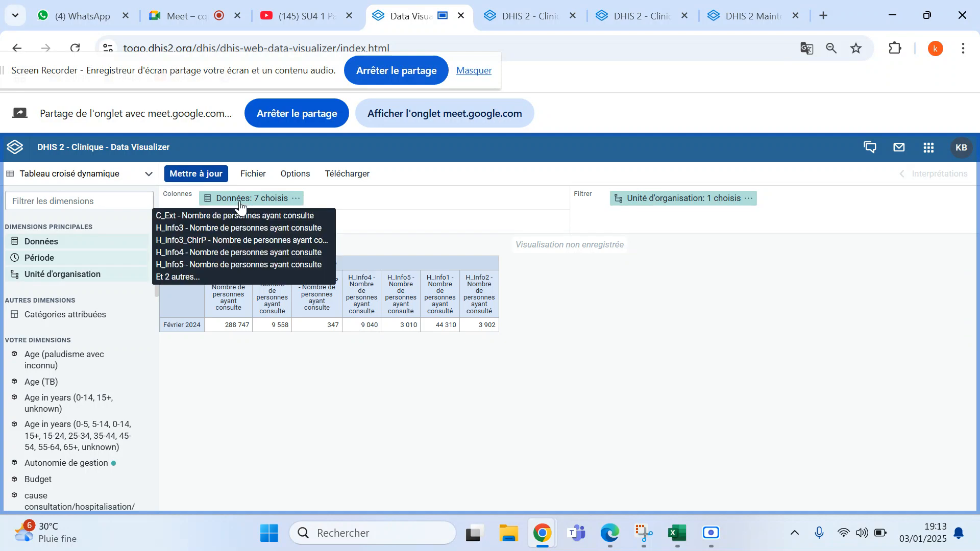
- Swap the pivot table layout so Données is in the rows and Période in the columns, and update the table
{"action": "left_click_drag", "start_coordinate": [236, 207], "coordinate": [218, 232]}
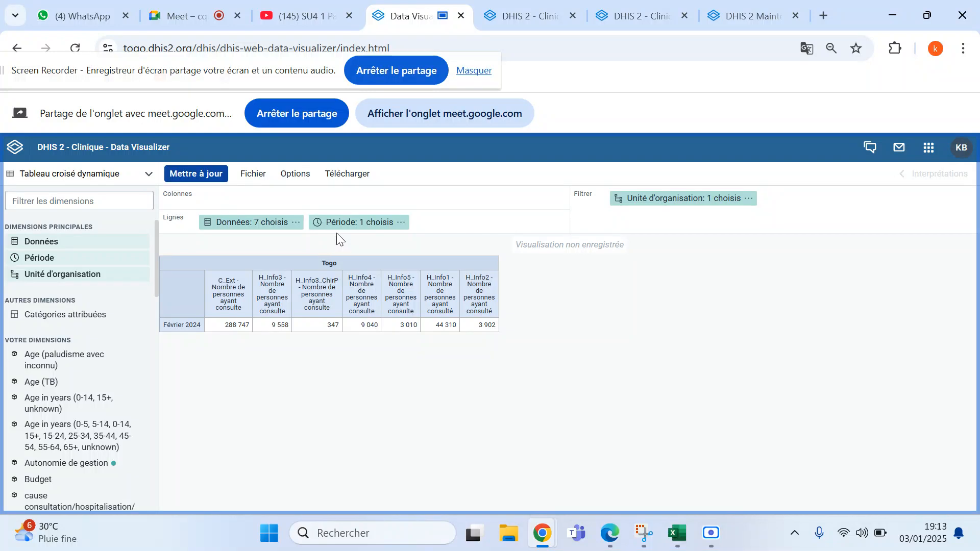
{"action": "left_click_drag", "start_coordinate": [335, 223], "coordinate": [292, 197]}
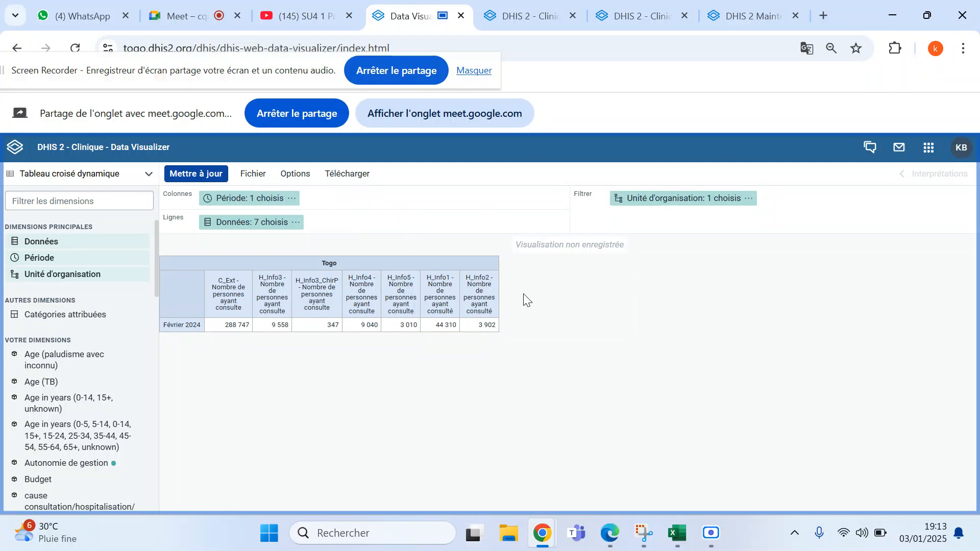
{"action": "left_click", "coordinate": [203, 176]}
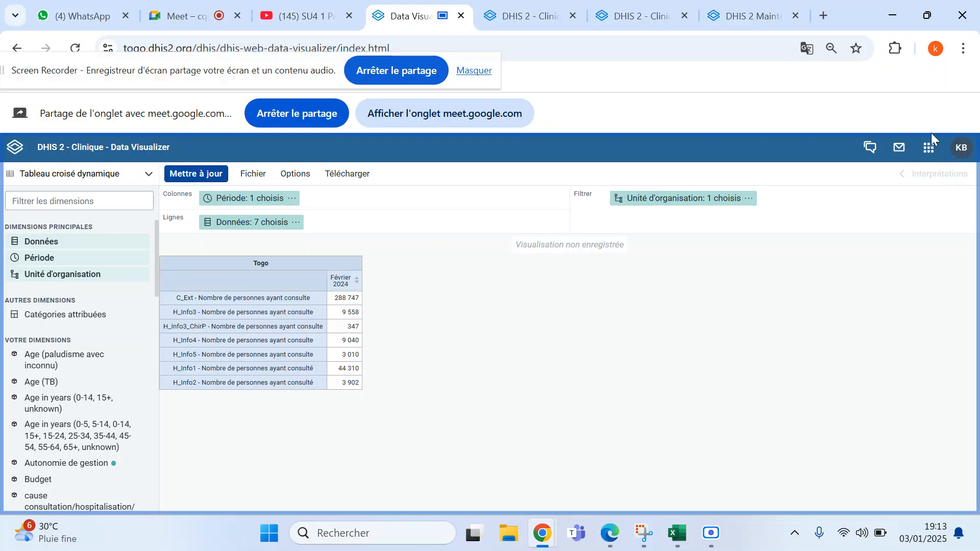
- Enlarge the page zoom to 125% and examine all the data element rows of the pivot table
{"action": "left_click", "coordinate": [962, 51]}
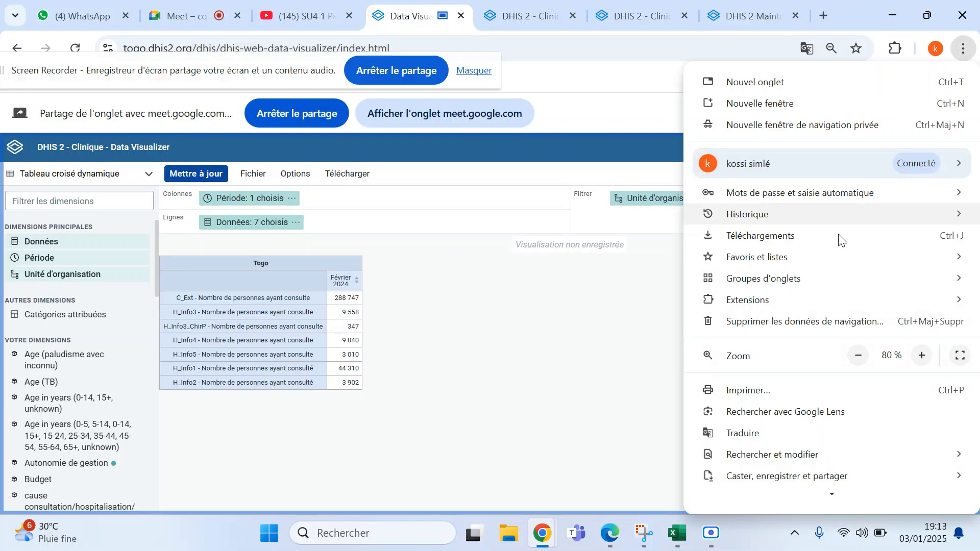
{"action": "left_click", "coordinate": [921, 356]}
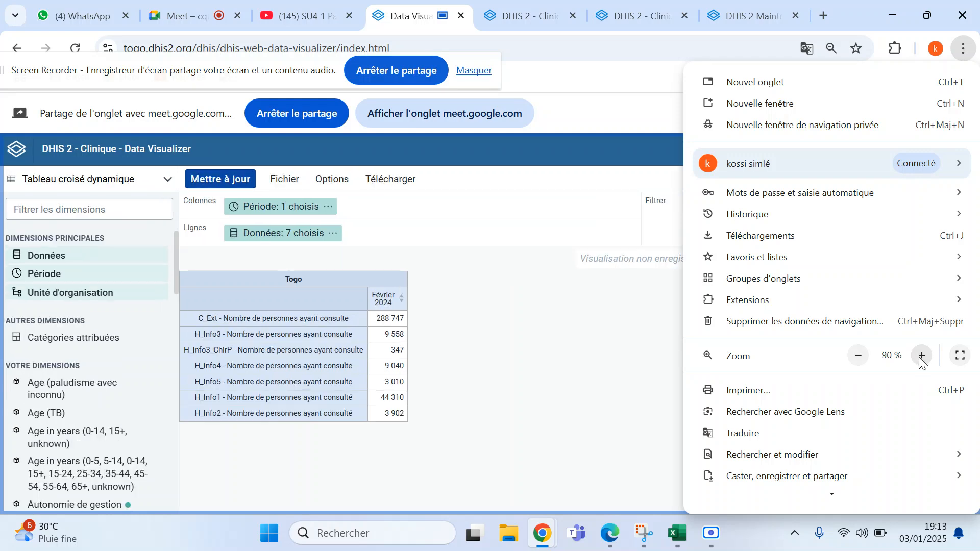
{"action": "left_click", "coordinate": [921, 356]}
{"action": "left_click", "coordinate": [922, 356]}
{"action": "left_click", "coordinate": [922, 355]}
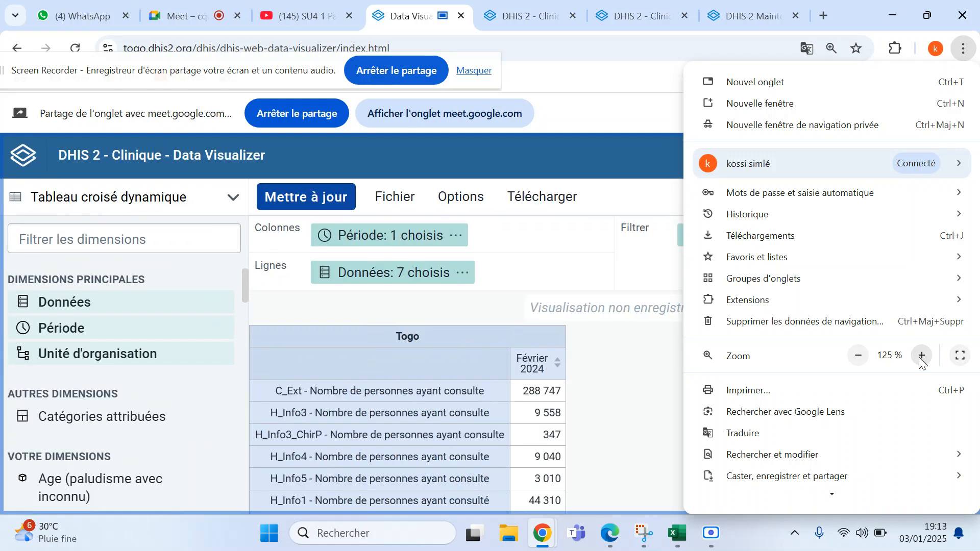
{"action": "left_click", "coordinate": [663, 385]}
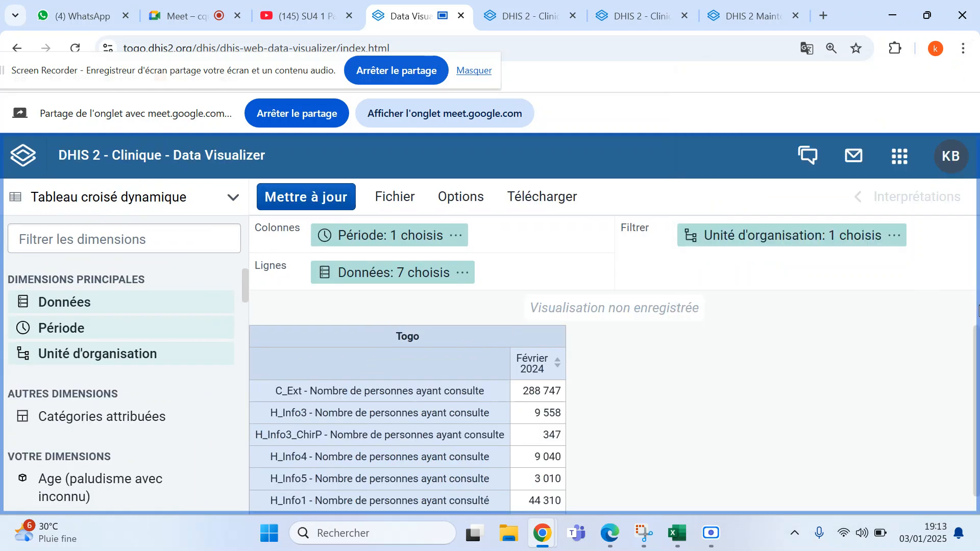
{"action": "left_click_drag", "start_coordinate": [978, 311], "coordinate": [978, 334]}
{"action": "left_click", "coordinate": [760, 324]}
{"action": "left_click_drag", "start_coordinate": [977, 370], "coordinate": [978, 510]}
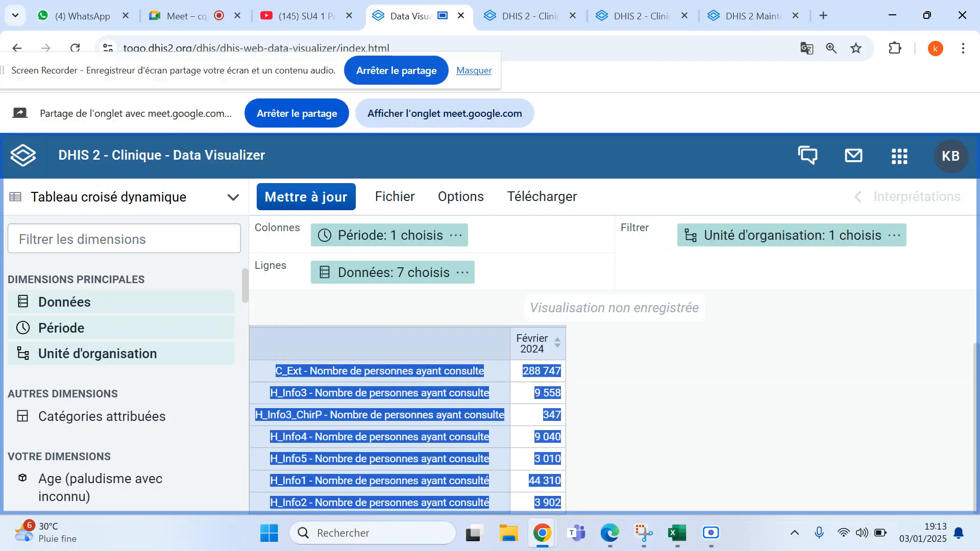
{"action": "left_click", "coordinate": [831, 460]}
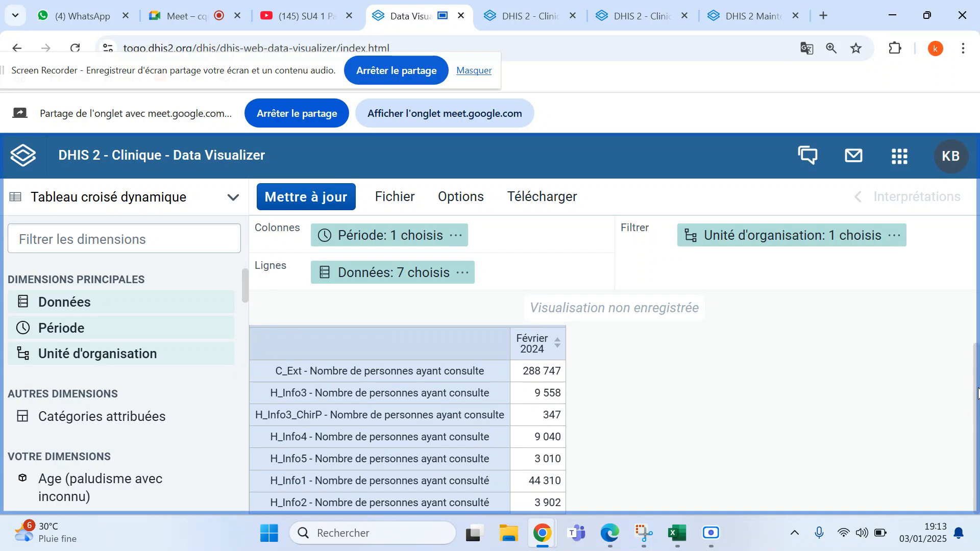
{"action": "scroll", "coordinate": [978, 393], "scroll_direction": "up", "scroll_amount": 1}
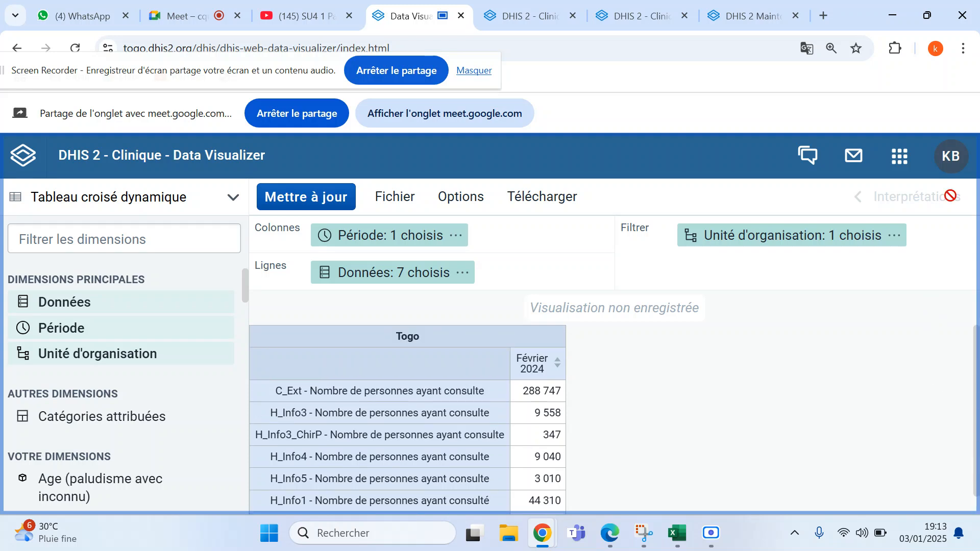
- Reduce the page zoom to 110% and close the list of apps
{"action": "left_click", "coordinate": [899, 159]}
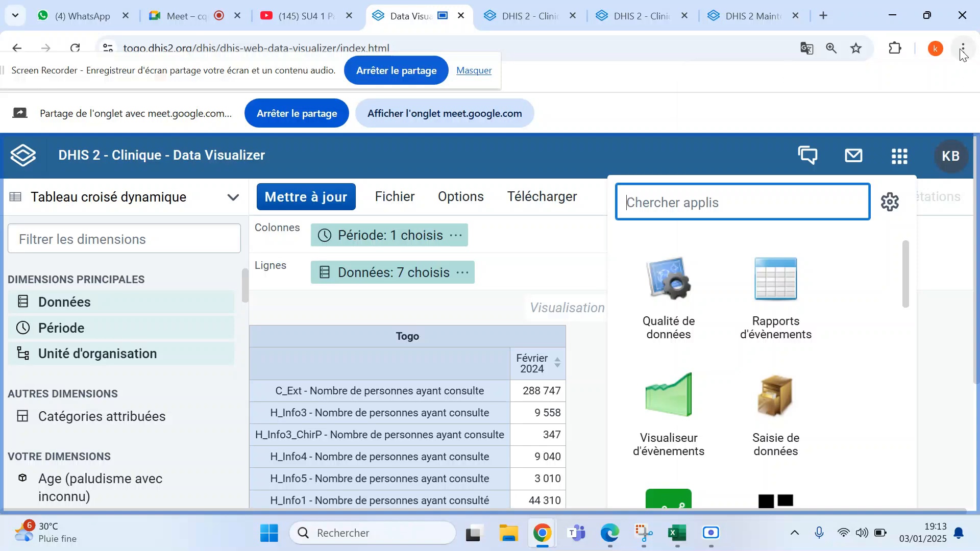
{"action": "left_click", "coordinate": [963, 49]}
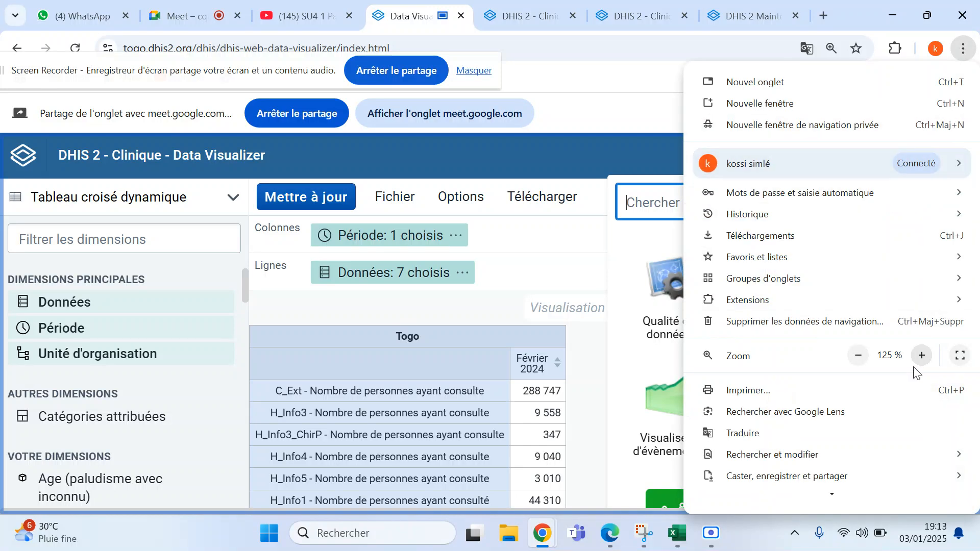
{"action": "left_click", "coordinate": [857, 356]}
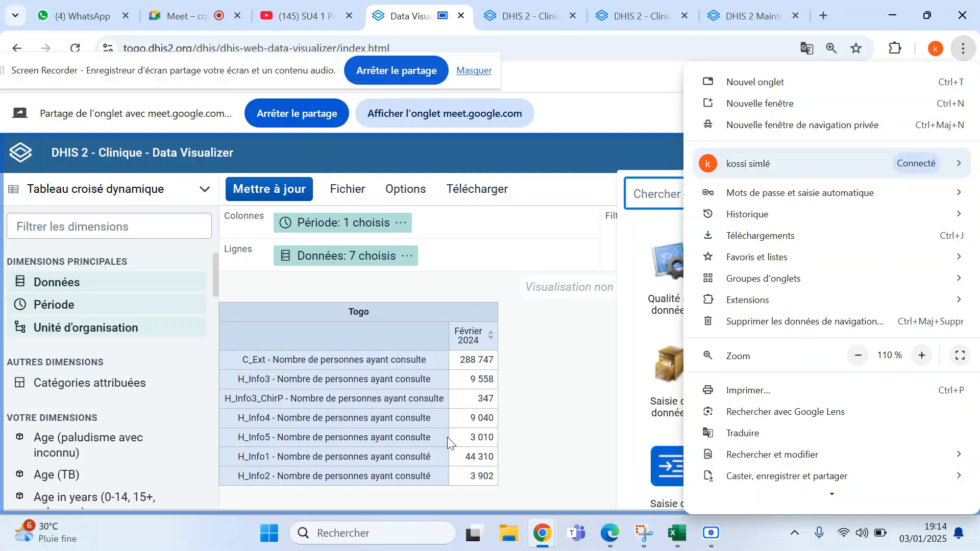
{"action": "left_click", "coordinate": [584, 363]}
{"action": "left_click", "coordinate": [584, 364]}
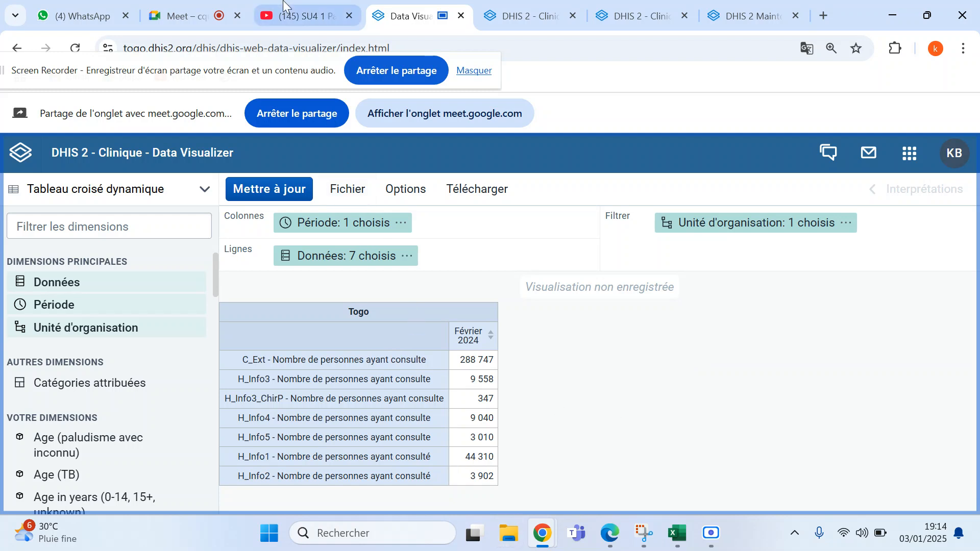
- Switch to the Google Meet tab and look through the list of meeting participants
{"action": "left_click", "coordinate": [228, 19]}
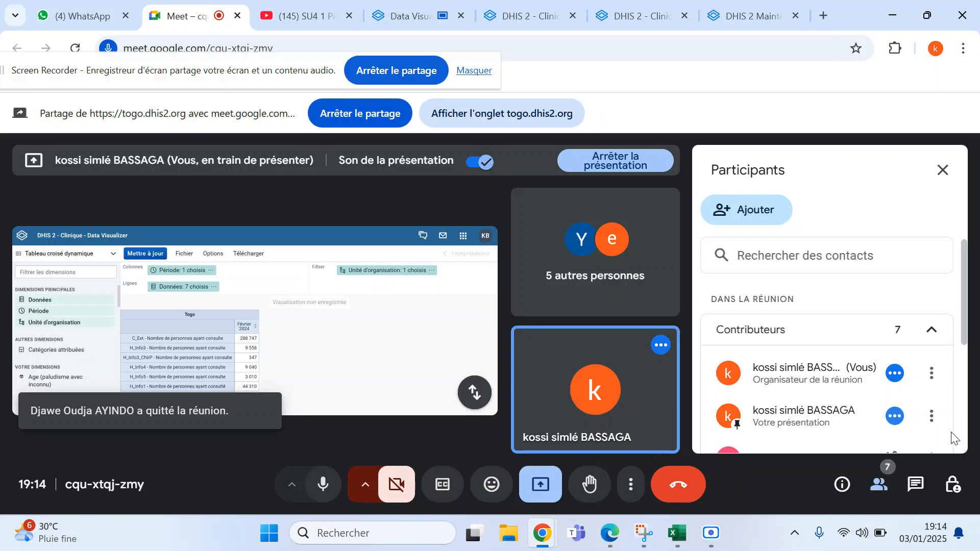
{"action": "left_click", "coordinate": [963, 395]}
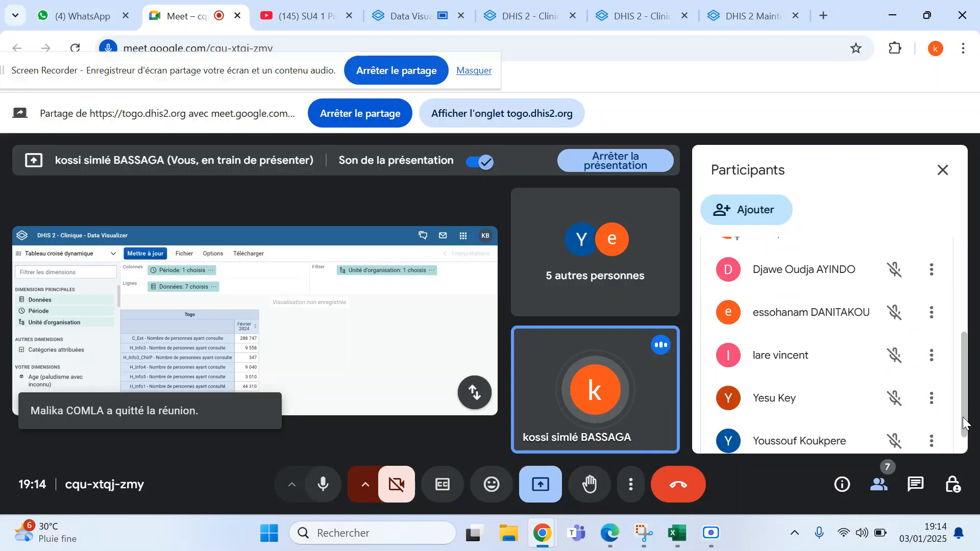
{"action": "left_click_drag", "start_coordinate": [963, 417], "coordinate": [963, 455]}
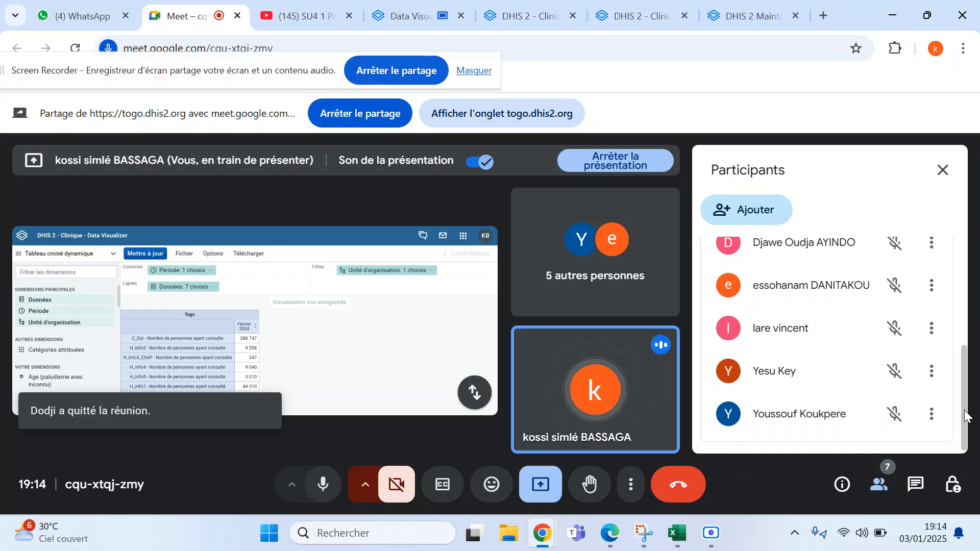
{"action": "left_click_drag", "start_coordinate": [965, 416], "coordinate": [948, 450]}
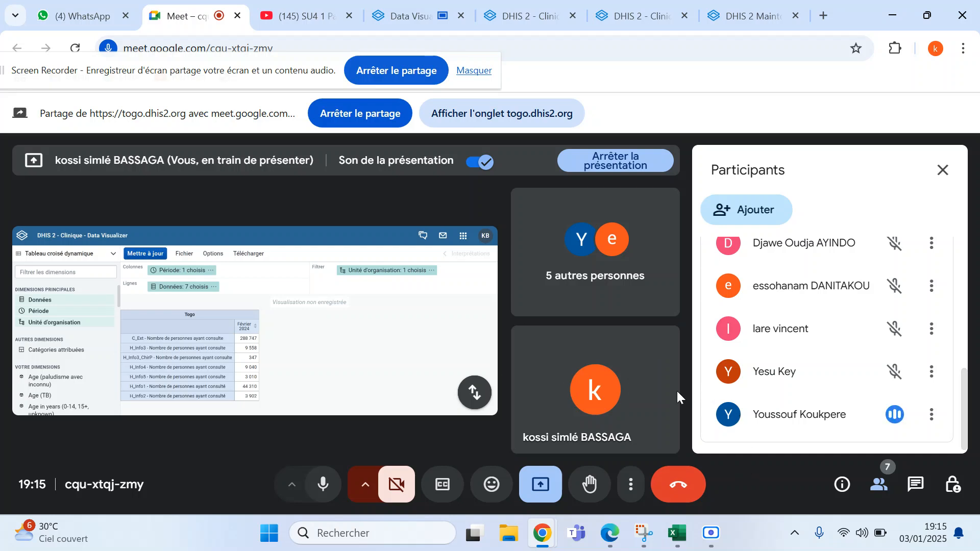
{"action": "mouse_move", "coordinate": [470, 359]}
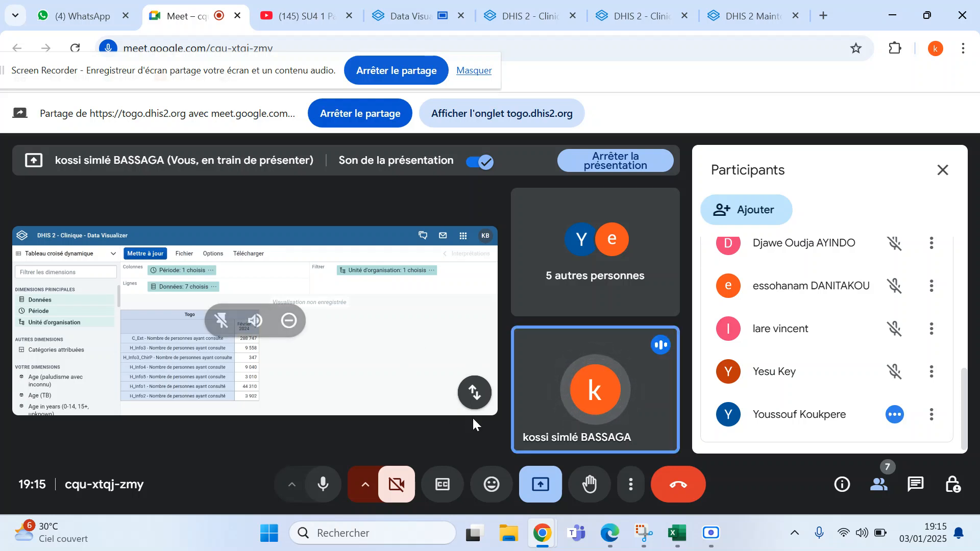
{"action": "mouse_move", "coordinate": [540, 371]}
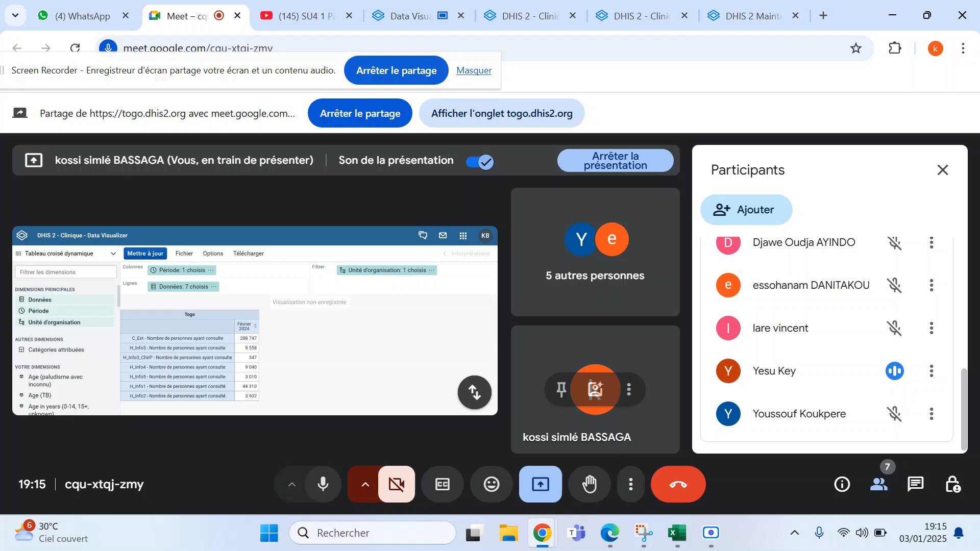
{"action": "mouse_move", "coordinate": [438, 311]}
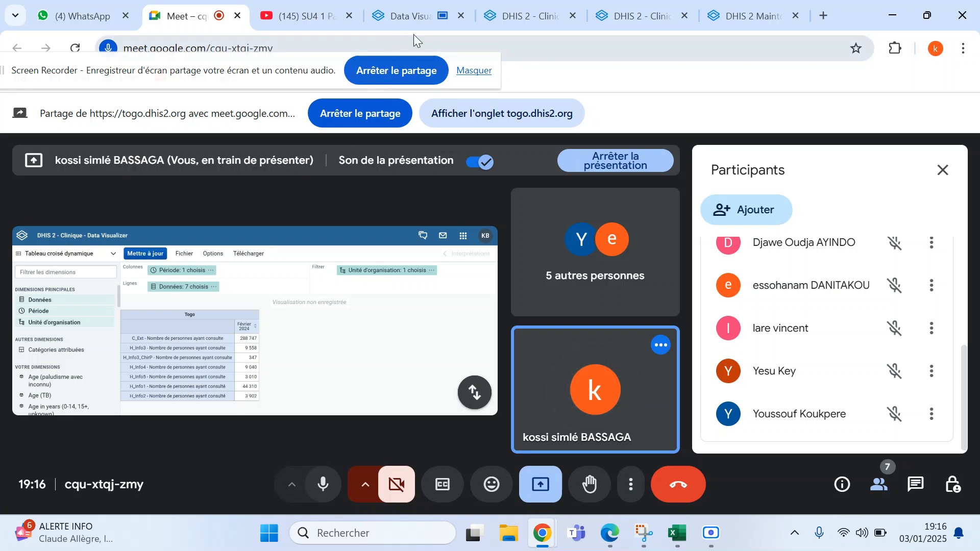
{"action": "mouse_move", "coordinate": [433, 25]}
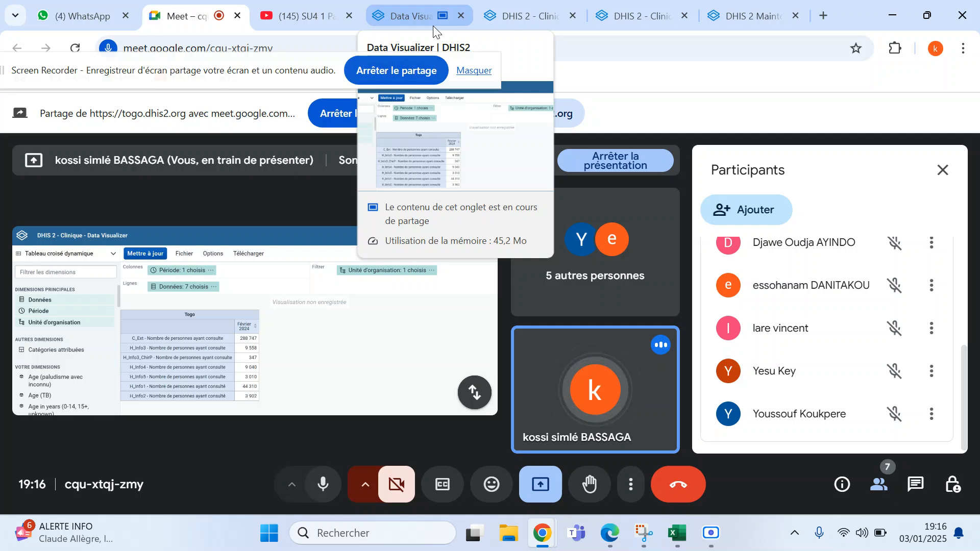
- Switch back to the Data Visualizer browser tab and open the Saisie de données app
{"action": "left_click", "coordinate": [405, 15]}
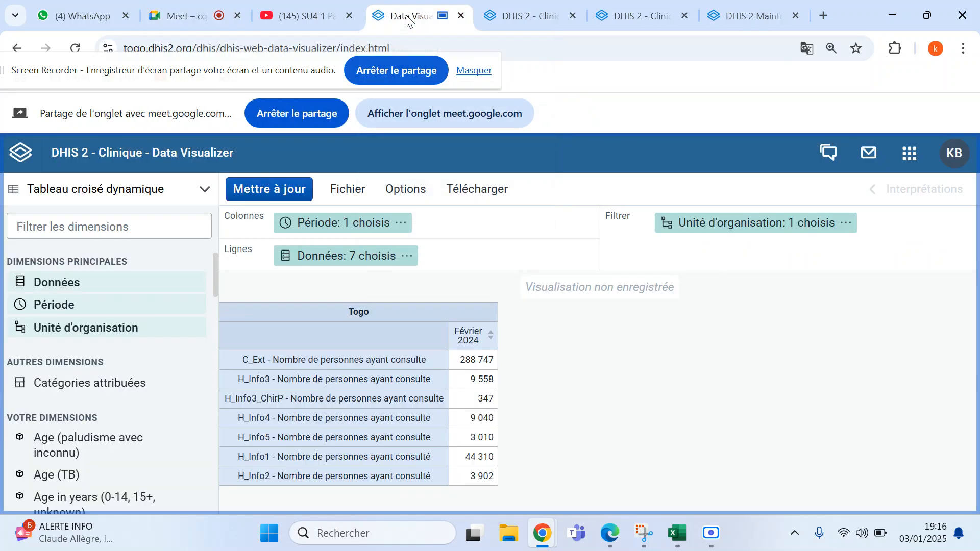
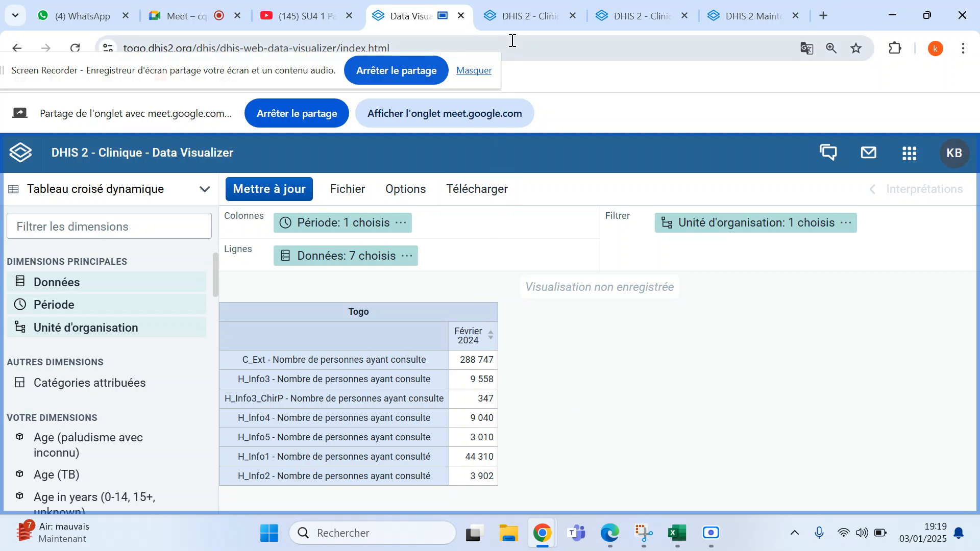
{"action": "left_click", "coordinate": [909, 162]}
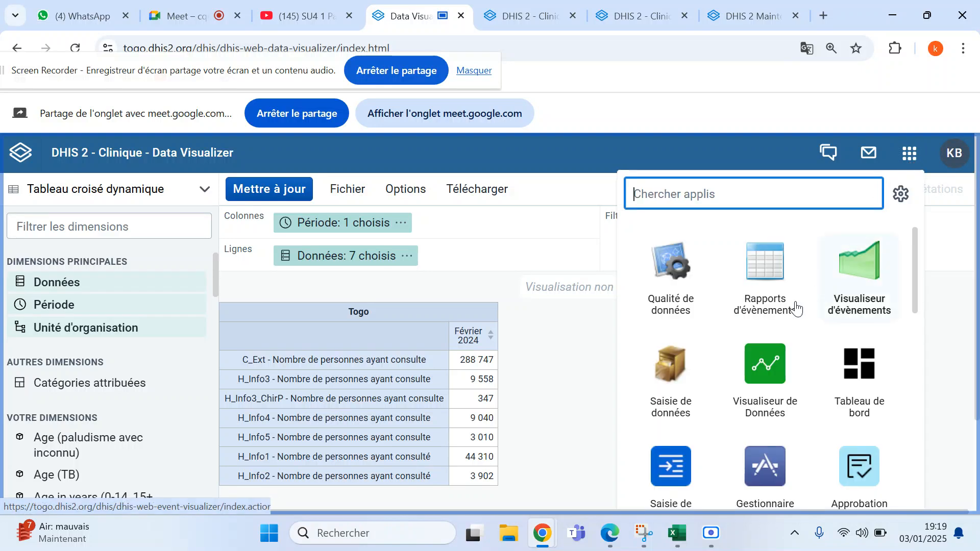
{"action": "left_click", "coordinate": [682, 378]}
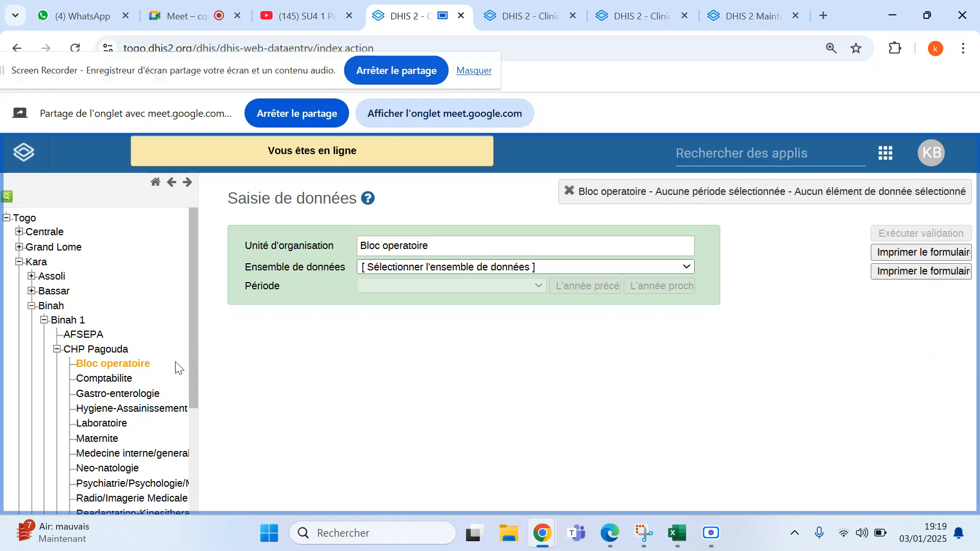
- Load the RMA hopitaux - Médecine interne Nouveau form for Medecine interne/generale under CHP Pagouda, for Janvier 2024
{"action": "scroll", "coordinate": [177, 368], "scroll_direction": "down", "scroll_amount": 2}
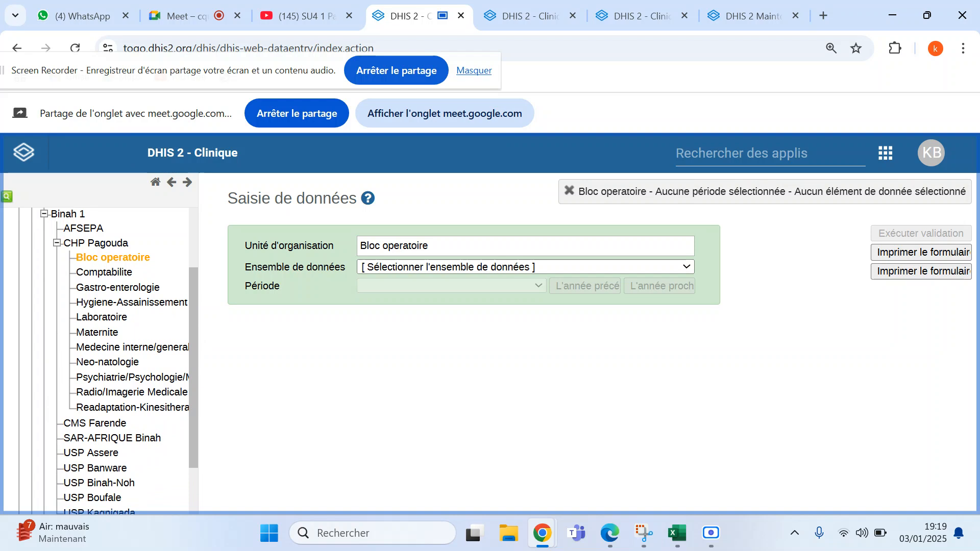
{"action": "left_click", "coordinate": [110, 352]}
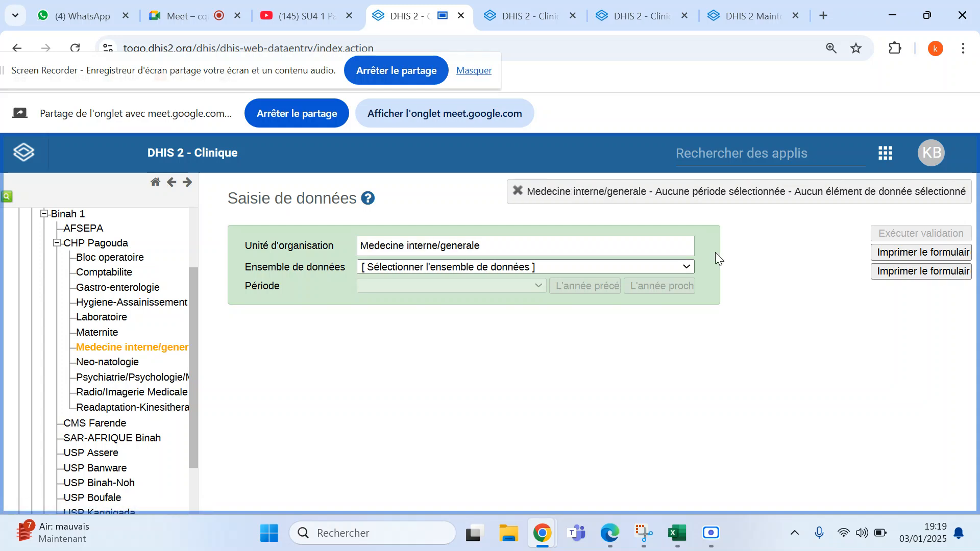
{"action": "left_click", "coordinate": [687, 265]}
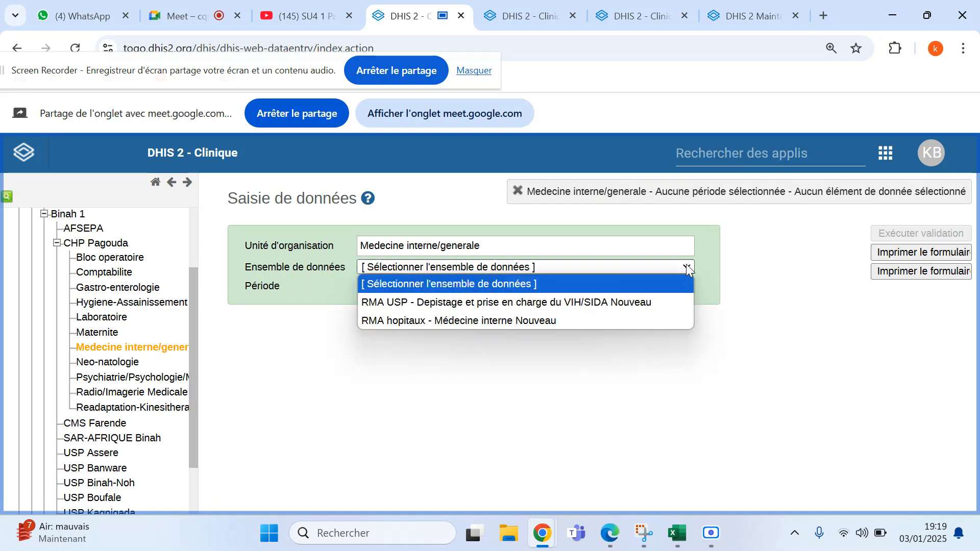
{"action": "left_click", "coordinate": [513, 326]}
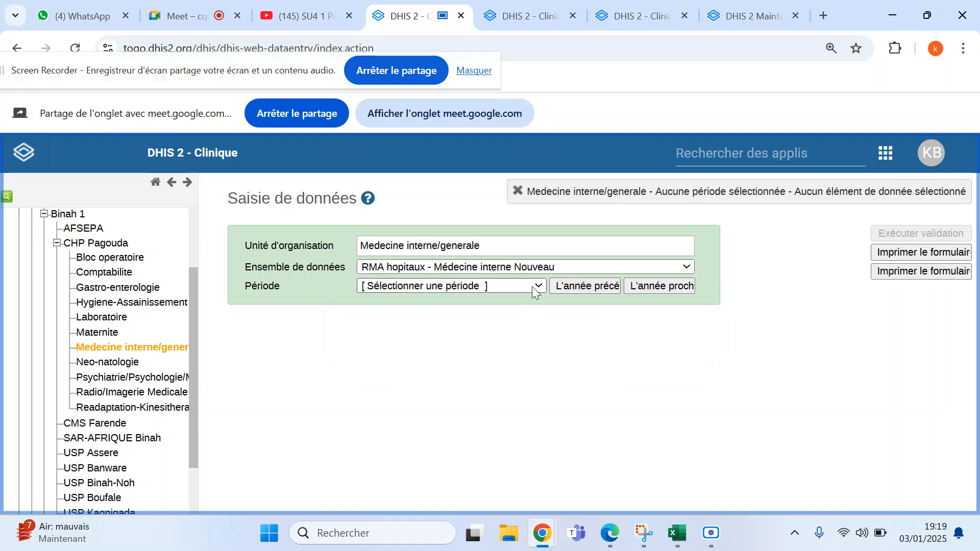
{"action": "left_click", "coordinate": [533, 286]}
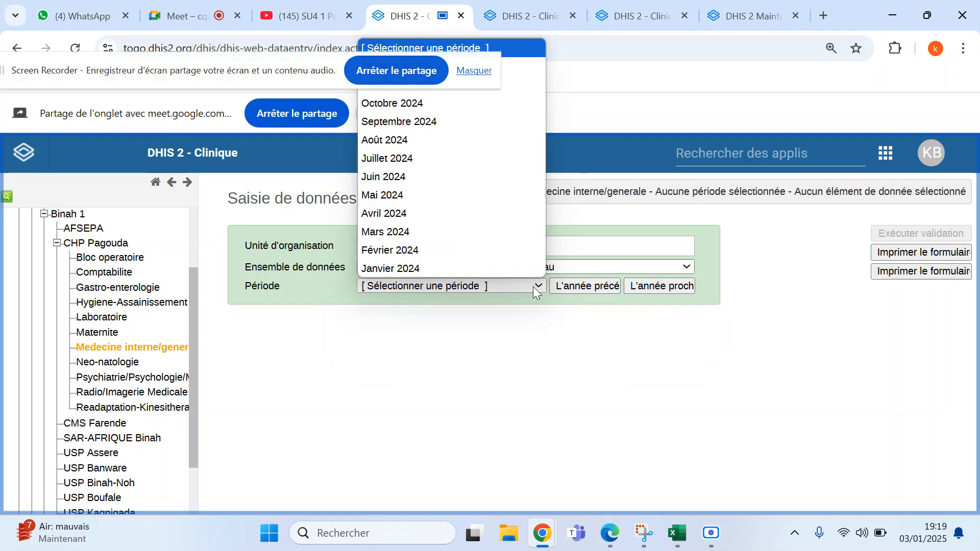
{"action": "left_click", "coordinate": [445, 269]}
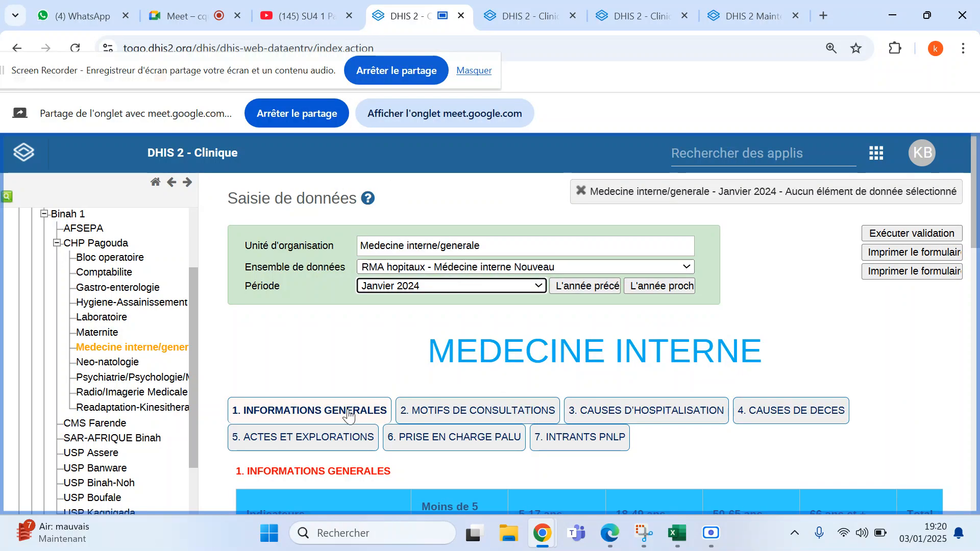
- Examine the consultation, hospitalisation and mode de sortie indicators in the form's Informations generales section
{"action": "scroll", "coordinate": [353, 416], "scroll_direction": "down", "scroll_amount": 2}
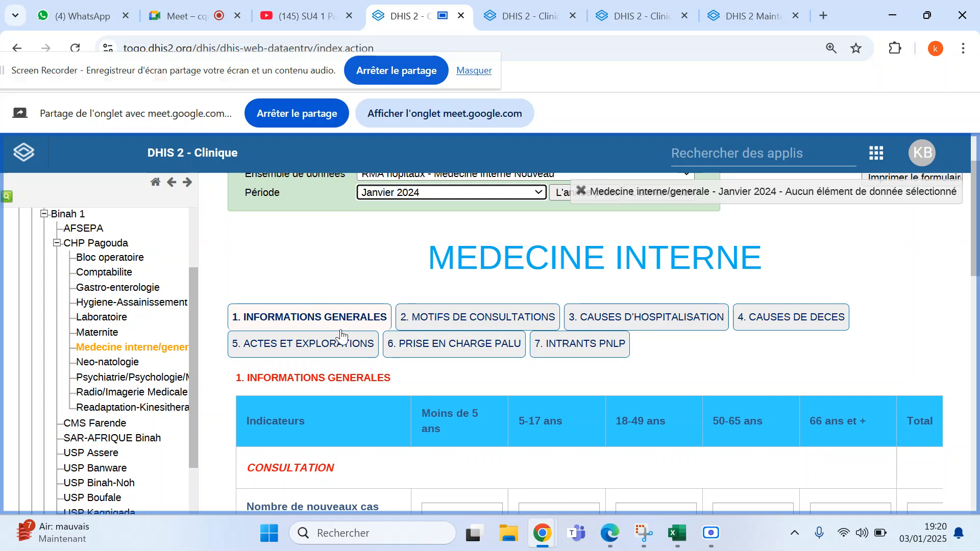
{"action": "scroll", "coordinate": [341, 337], "scroll_direction": "down", "scroll_amount": 1}
{"action": "scroll", "coordinate": [594, 343], "scroll_direction": "down", "scroll_amount": 1}
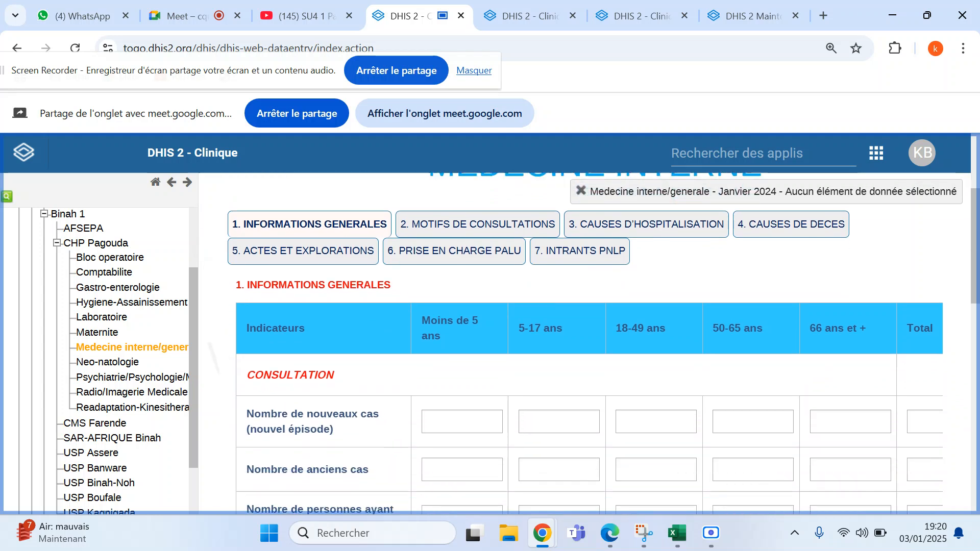
{"action": "scroll", "coordinate": [594, 343], "scroll_direction": "up", "scroll_amount": 1}
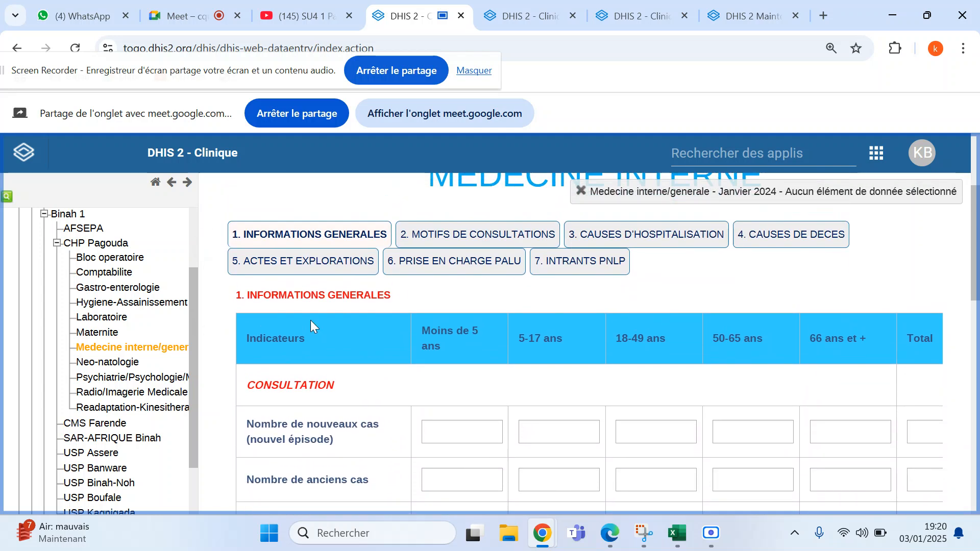
{"action": "scroll", "coordinate": [435, 405], "scroll_direction": "down", "scroll_amount": 1}
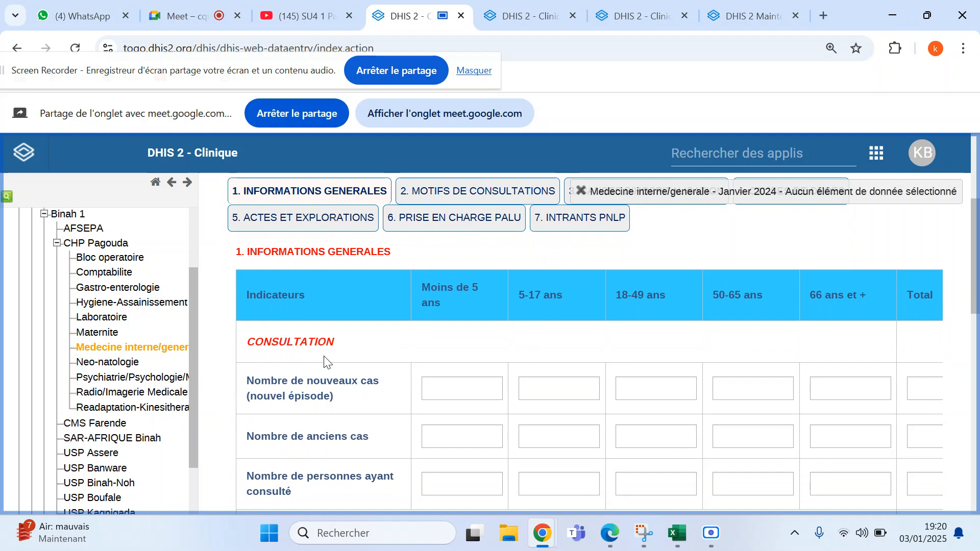
{"action": "scroll", "coordinate": [369, 366], "scroll_direction": "down", "scroll_amount": 1}
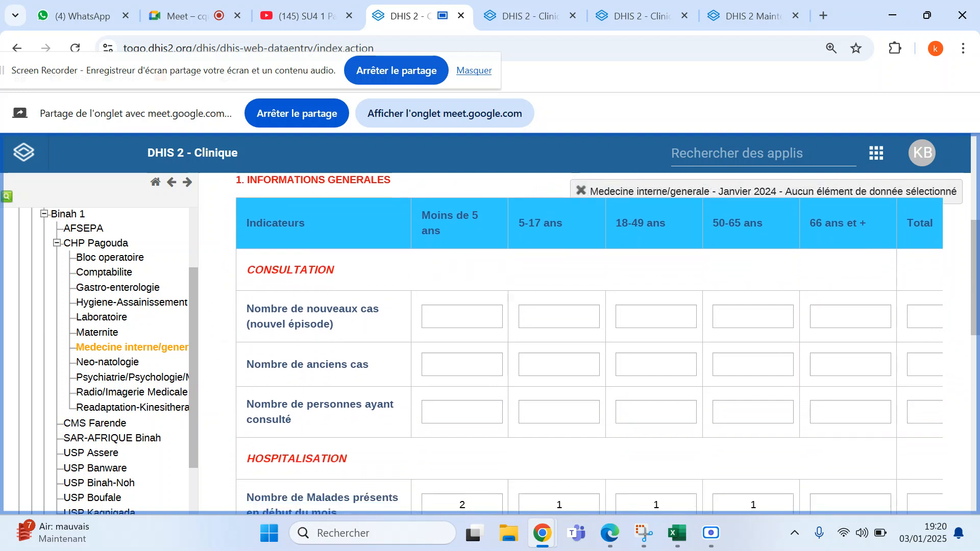
{"action": "scroll", "coordinate": [409, 371], "scroll_direction": "down", "scroll_amount": 2}
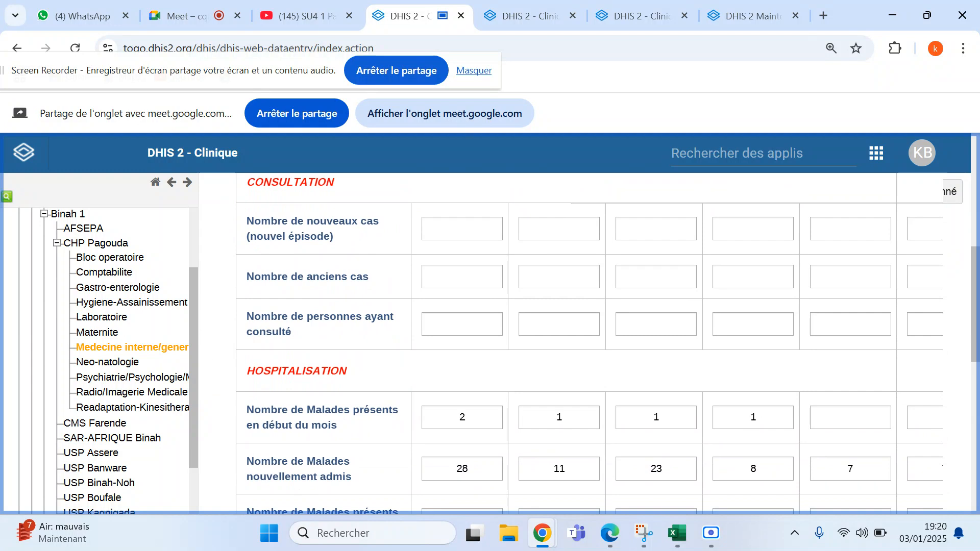
{"action": "scroll", "coordinate": [590, 346], "scroll_direction": "down", "scroll_amount": 4}
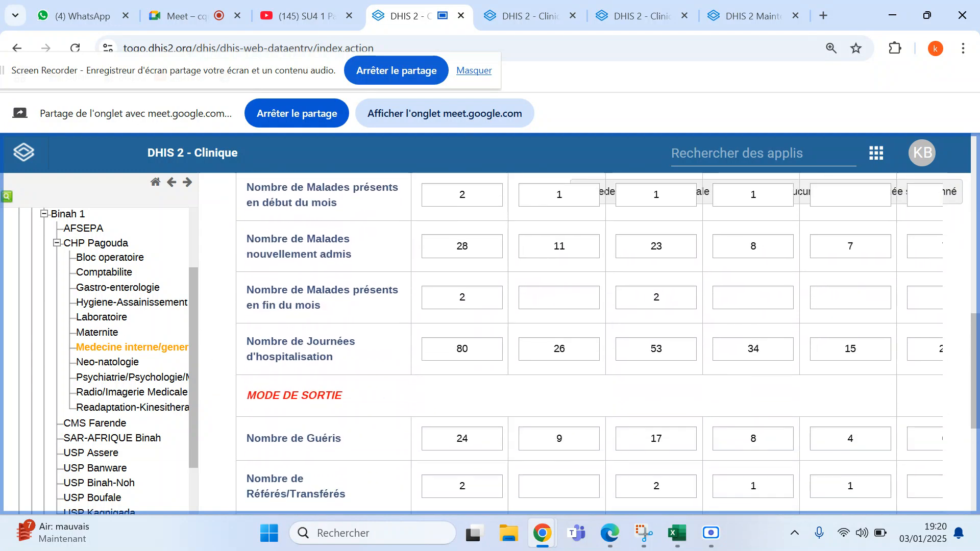
{"action": "scroll", "coordinate": [746, 396], "scroll_direction": "down", "scroll_amount": 4}
{"action": "scroll", "coordinate": [747, 396], "scroll_direction": "up", "scroll_amount": 2}
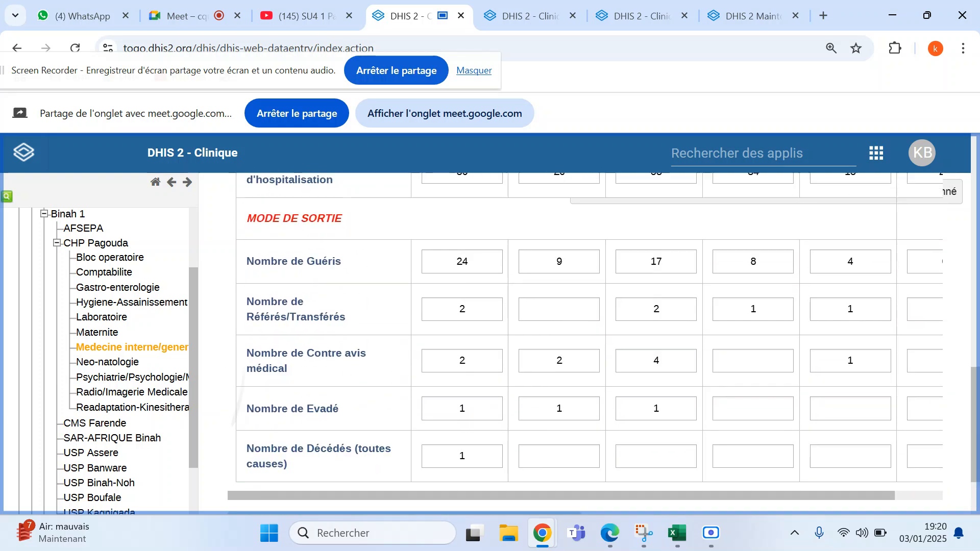
{"action": "scroll", "coordinate": [589, 346], "scroll_direction": "up", "scroll_amount": 10}
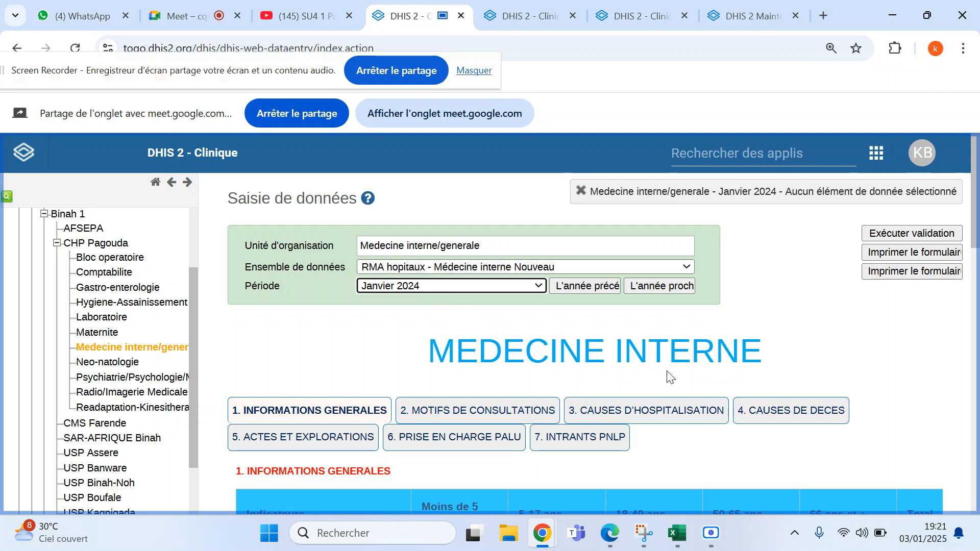
{"action": "scroll", "coordinate": [670, 377], "scroll_direction": "down", "scroll_amount": 3}
{"action": "scroll", "coordinate": [670, 377], "scroll_direction": "up", "scroll_amount": 3}
- Find the Maintenance app by searching for "maint", open it and list the Ensemble de données objects
{"action": "left_click", "coordinate": [876, 154]}
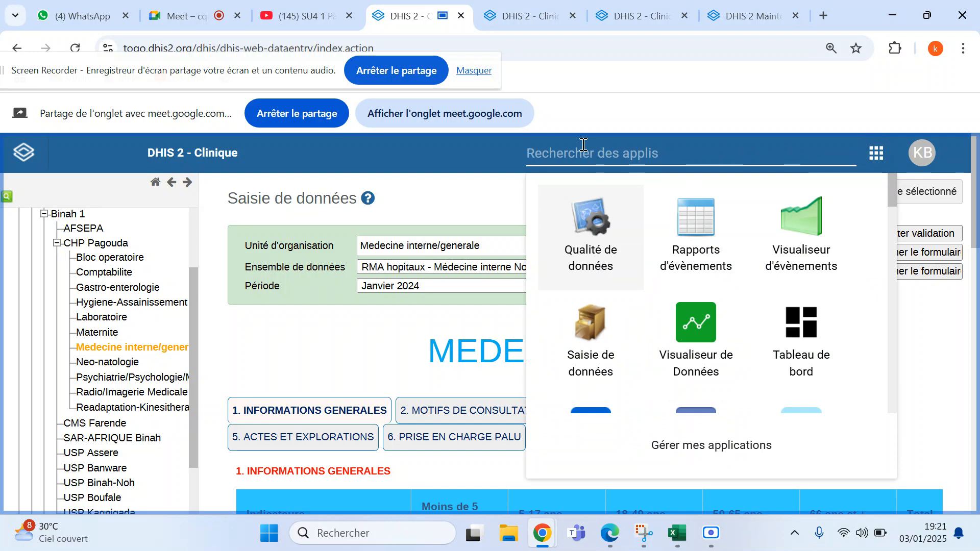
{"action": "type", "text": "m"}
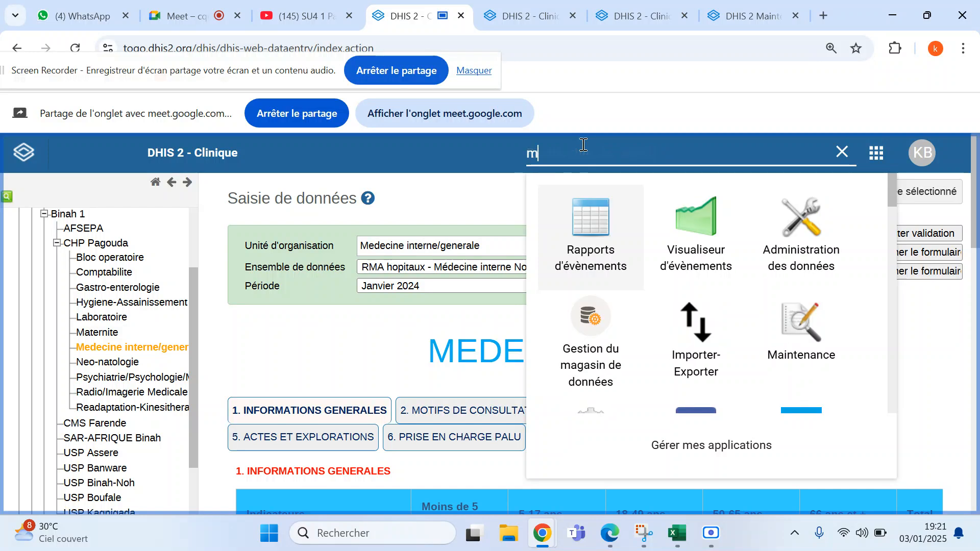
{"action": "type", "text": "aint"}
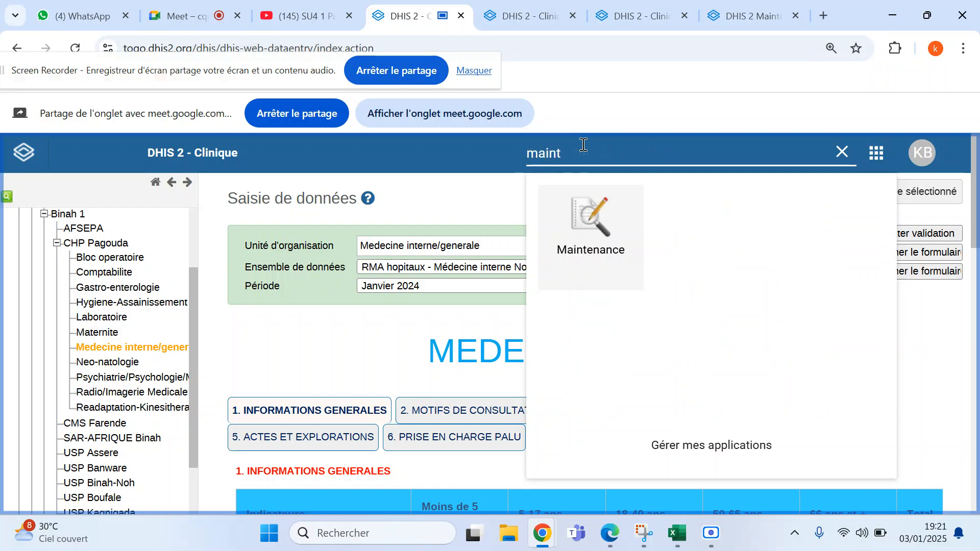
{"action": "left_click", "coordinate": [576, 220]}
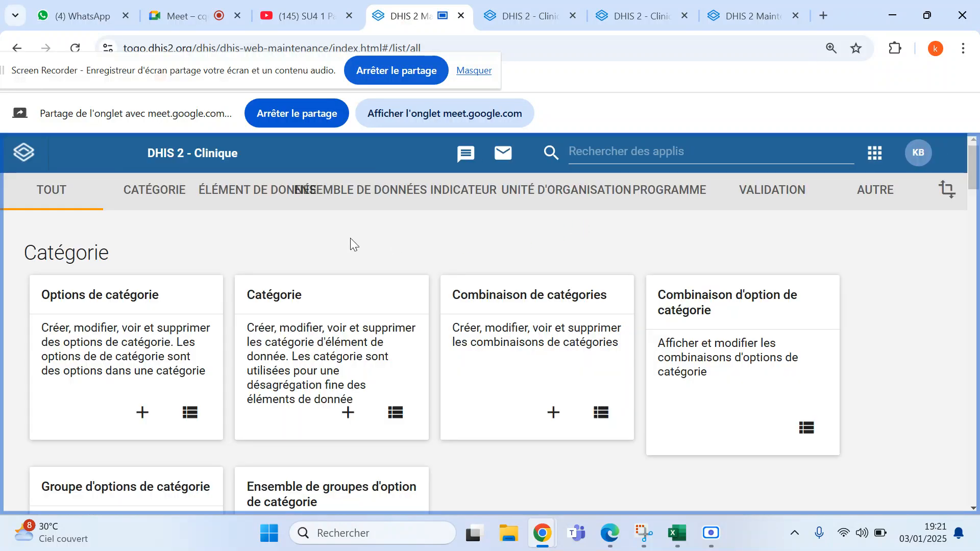
{"action": "left_click", "coordinate": [388, 191]}
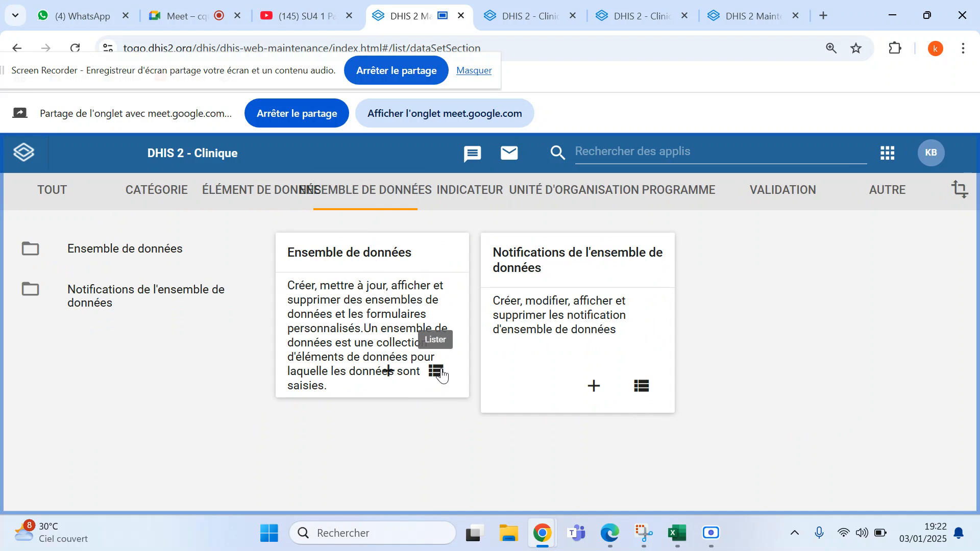
{"action": "left_click", "coordinate": [438, 371]}
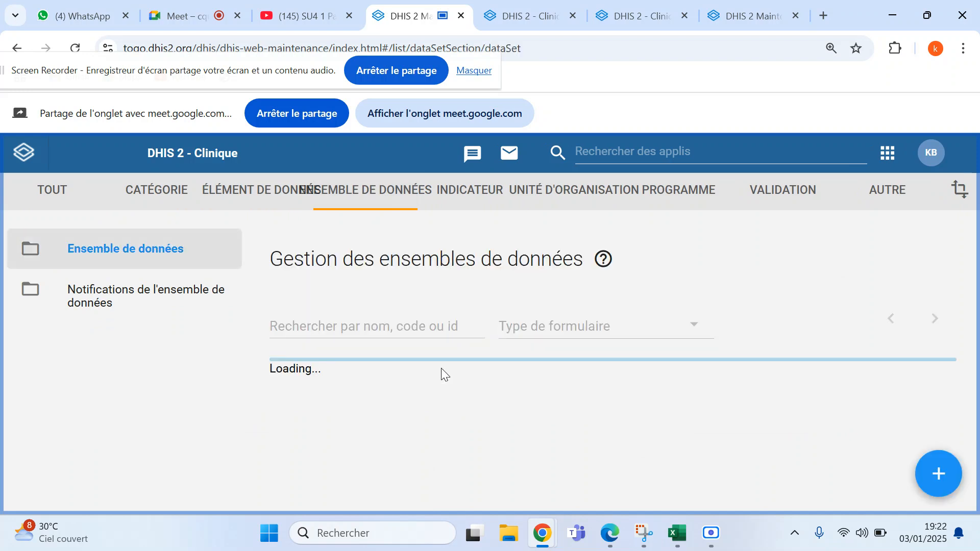
- Search the data sets by name for "hopitaux"
{"action": "left_click", "coordinate": [392, 333]}
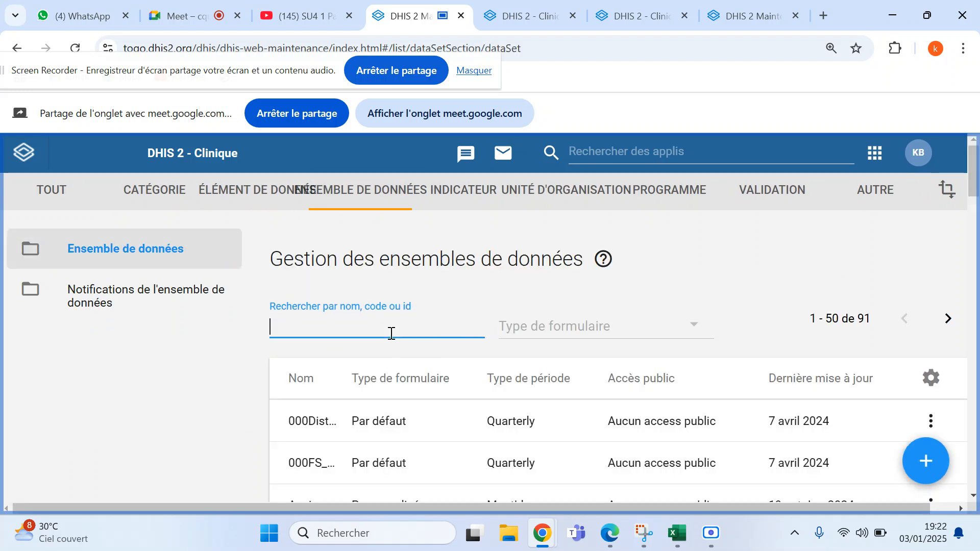
{"action": "type", "text": "h"}
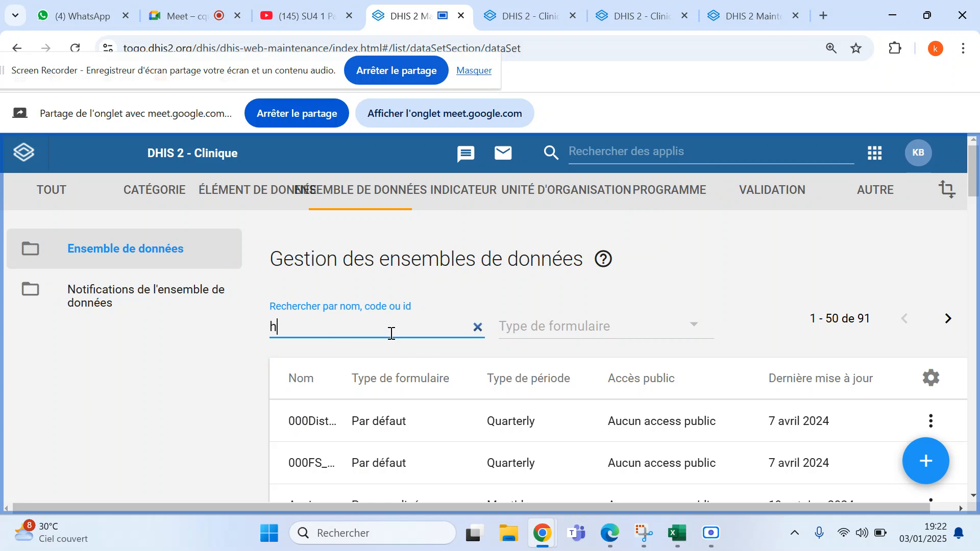
{"action": "type", "text": "opitaux"}
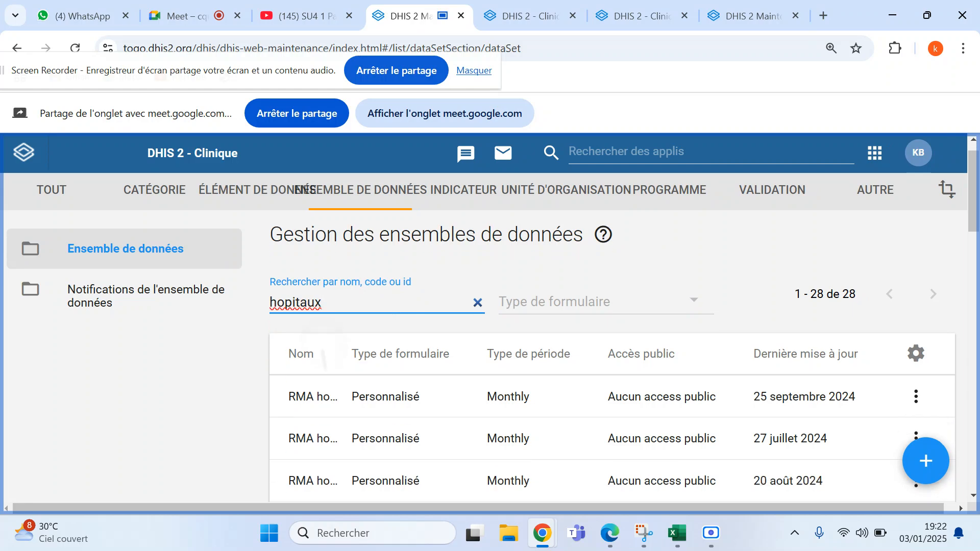
- Look through the filtered list of hospital data sets, checking their form type, period type and last update dates
{"action": "scroll", "coordinate": [391, 334], "scroll_direction": "down", "scroll_amount": 10}
{"action": "scroll", "coordinate": [612, 352], "scroll_direction": "down", "scroll_amount": 10}
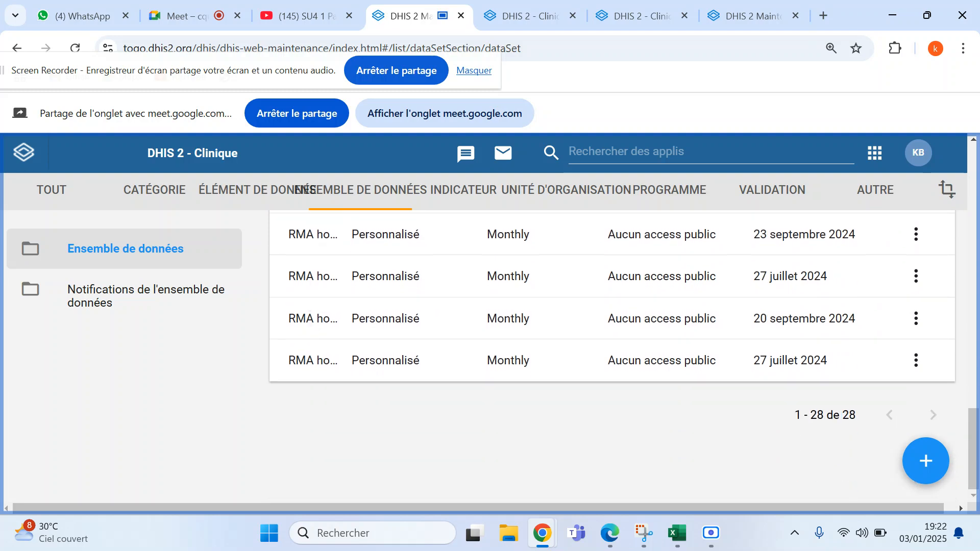
{"action": "scroll", "coordinate": [612, 352], "scroll_direction": "up", "scroll_amount": 10}
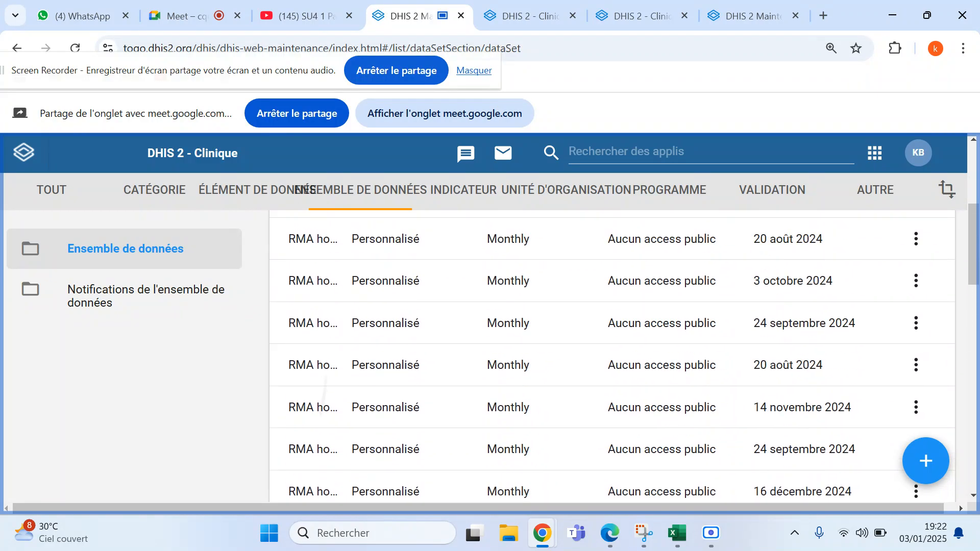
{"action": "scroll", "coordinate": [322, 390], "scroll_direction": "up", "scroll_amount": 4}
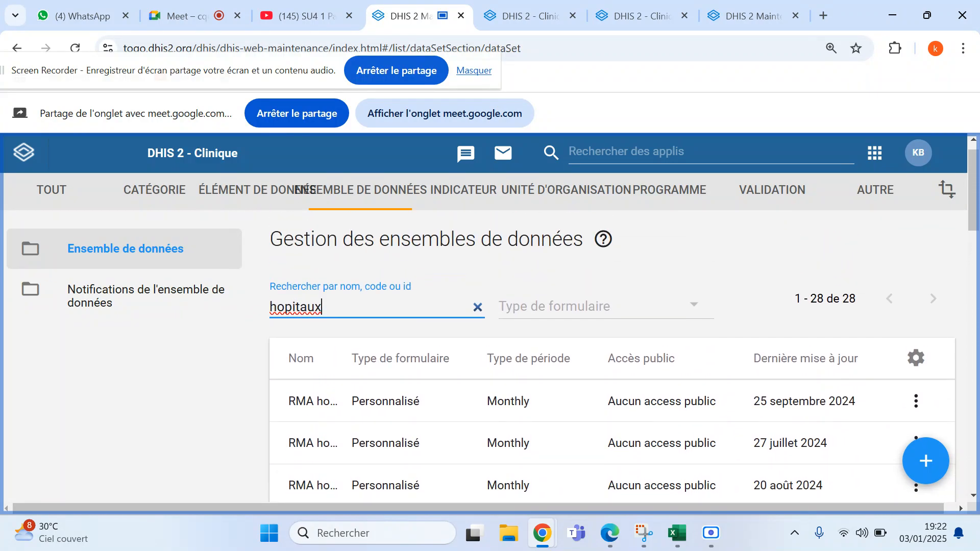
{"action": "scroll", "coordinate": [99, 308], "scroll_direction": "down", "scroll_amount": 2}
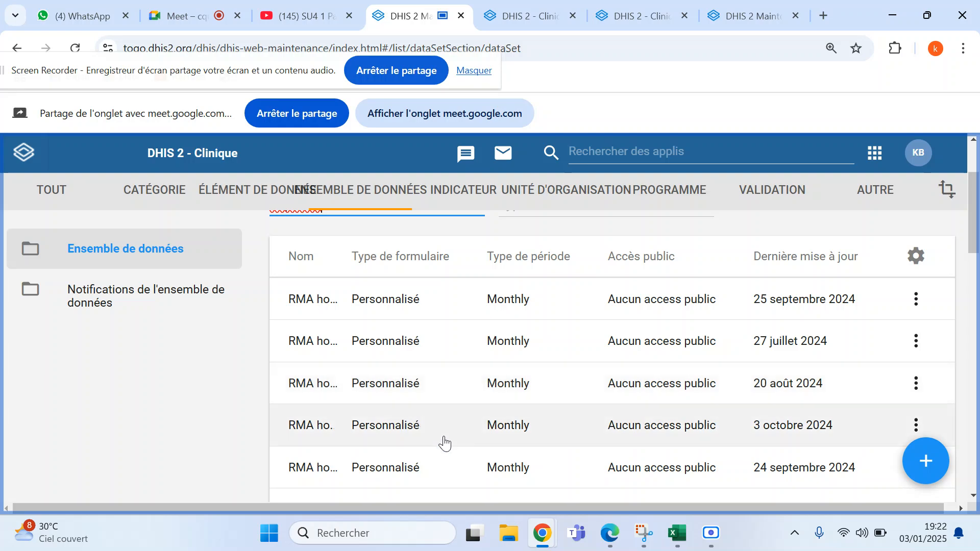
{"action": "scroll", "coordinate": [445, 443], "scroll_direction": "down", "scroll_amount": 10}
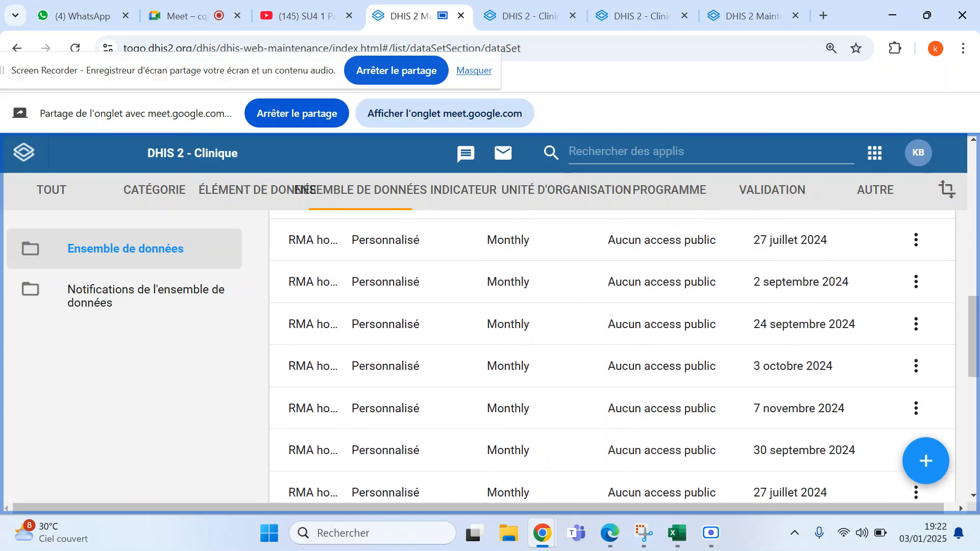
{"action": "scroll", "coordinate": [612, 357], "scroll_direction": "down", "scroll_amount": 5}
{"action": "scroll", "coordinate": [613, 357], "scroll_direction": "up", "scroll_amount": 5}
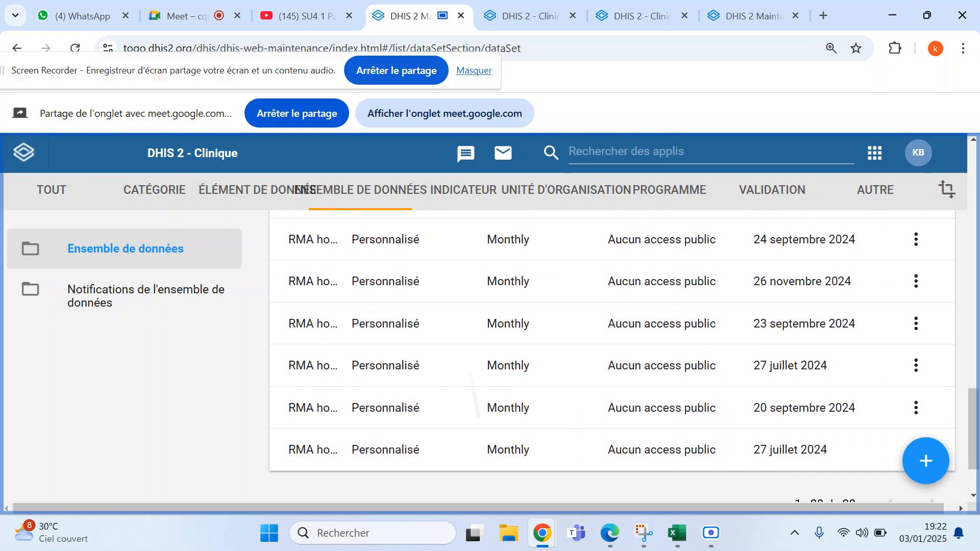
{"action": "scroll", "coordinate": [613, 358], "scroll_direction": "up", "scroll_amount": 8}
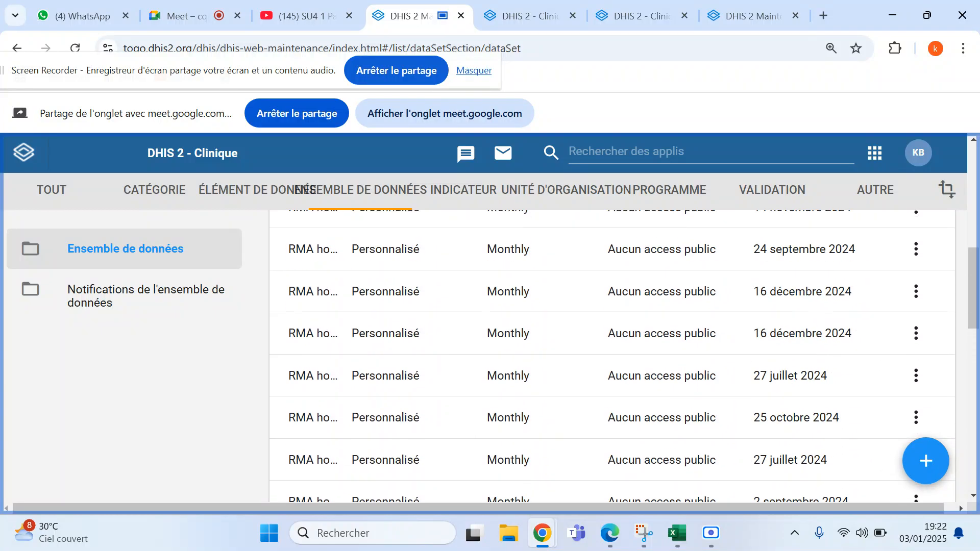
- Recheck the form types, period types and last update dates of the first hospital data sets in the filtered list
{"action": "scroll", "coordinate": [613, 358], "scroll_direction": "up", "scroll_amount": 3}
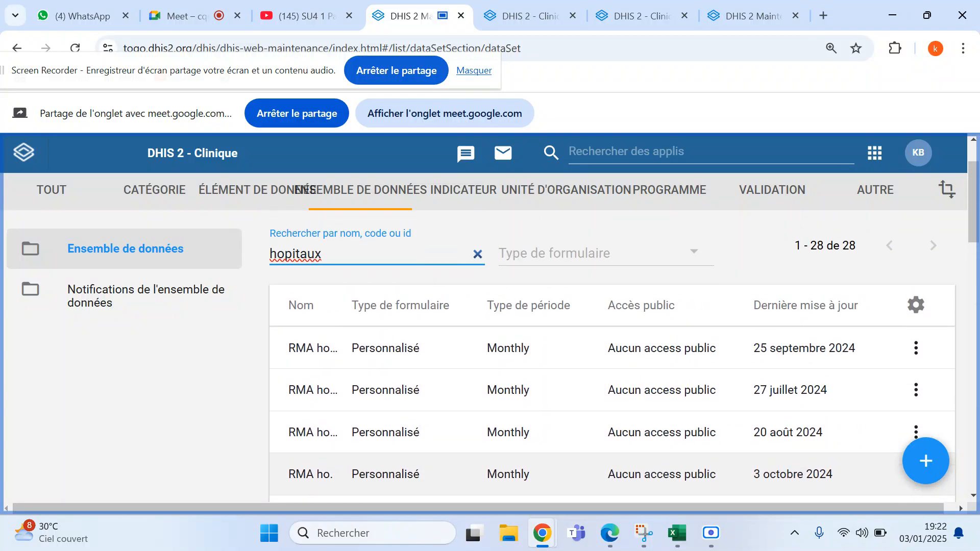
{"action": "scroll", "coordinate": [613, 358], "scroll_direction": "down", "scroll_amount": 3}
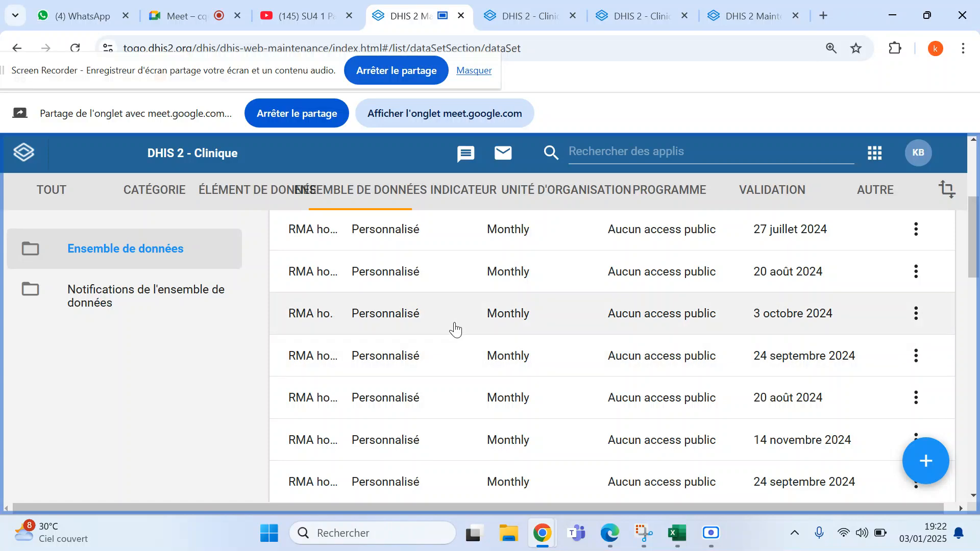
{"action": "scroll", "coordinate": [518, 361], "scroll_direction": "up", "scroll_amount": 3}
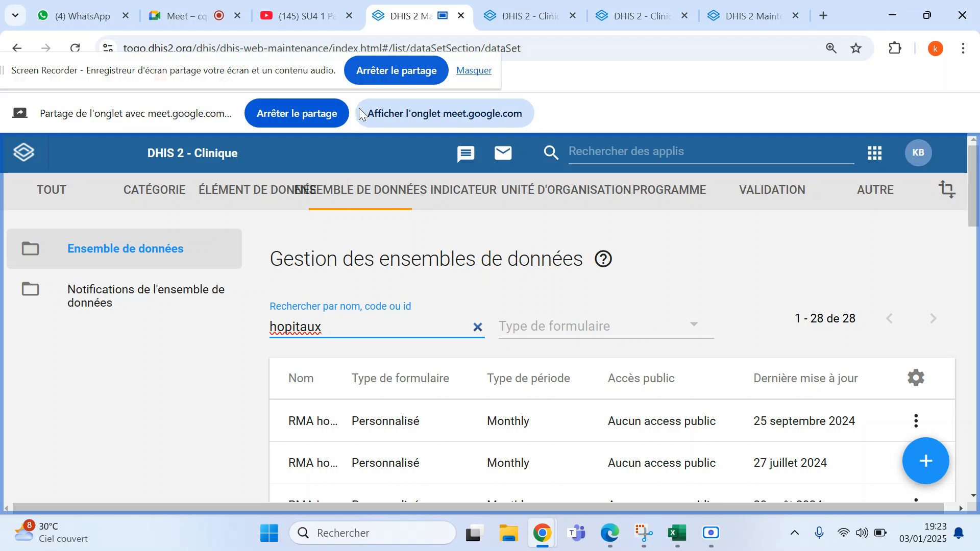
- Show the list of available DHIS 2 apps, closing the account options opened on the way
{"action": "left_click", "coordinate": [920, 153]}
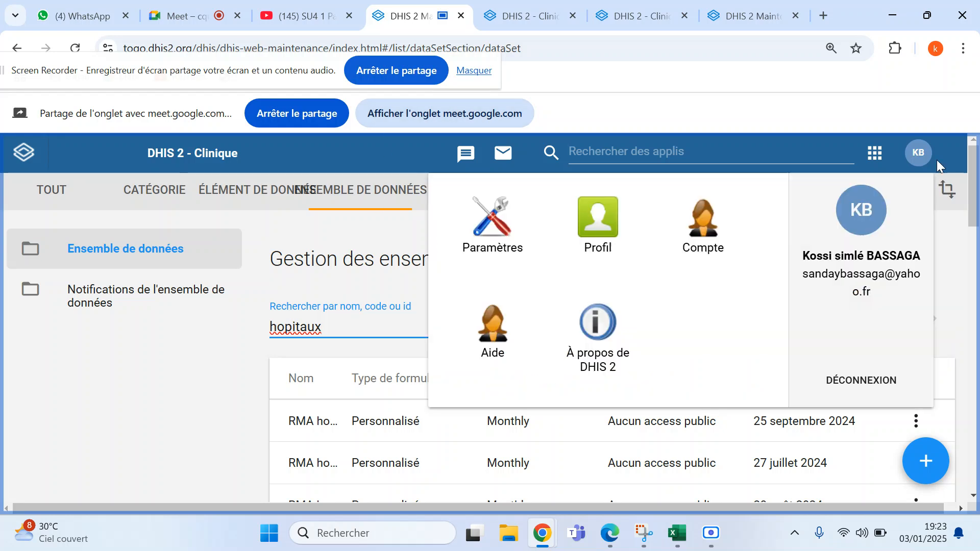
{"action": "left_click", "coordinate": [920, 154]}
{"action": "left_click", "coordinate": [882, 156]}
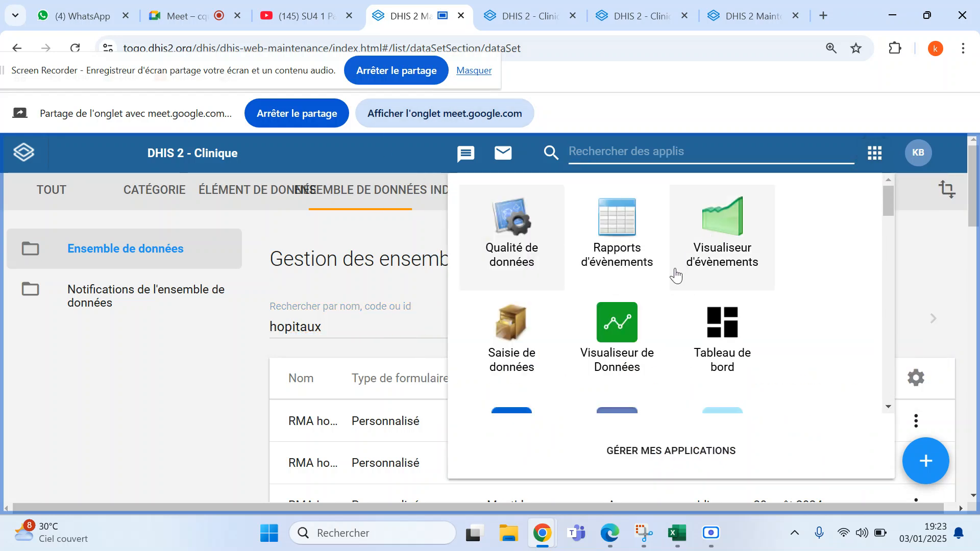
- Switch to the Google Meet call and check the contributors in the participants list and their microphone status
{"action": "left_click", "coordinate": [181, 15]}
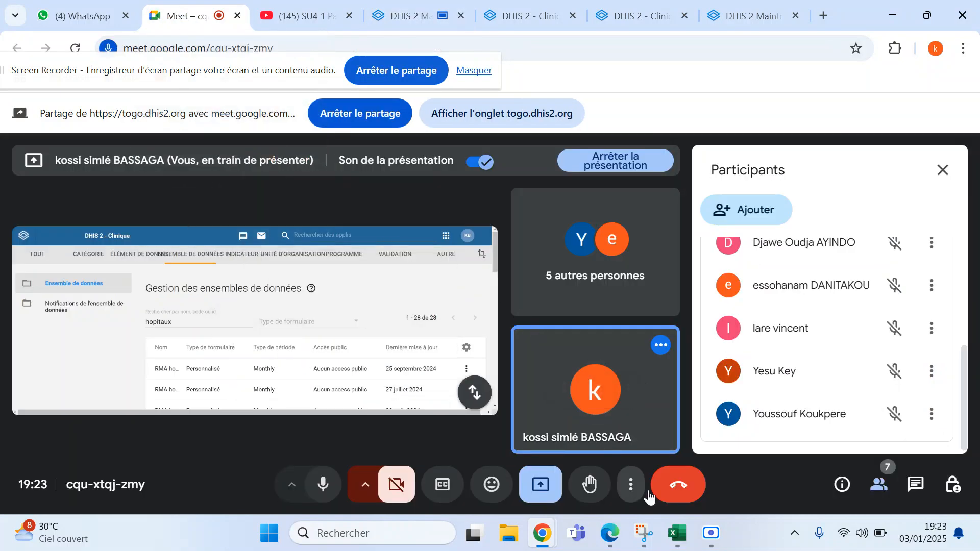
{"action": "mouse_move", "coordinate": [716, 539]}
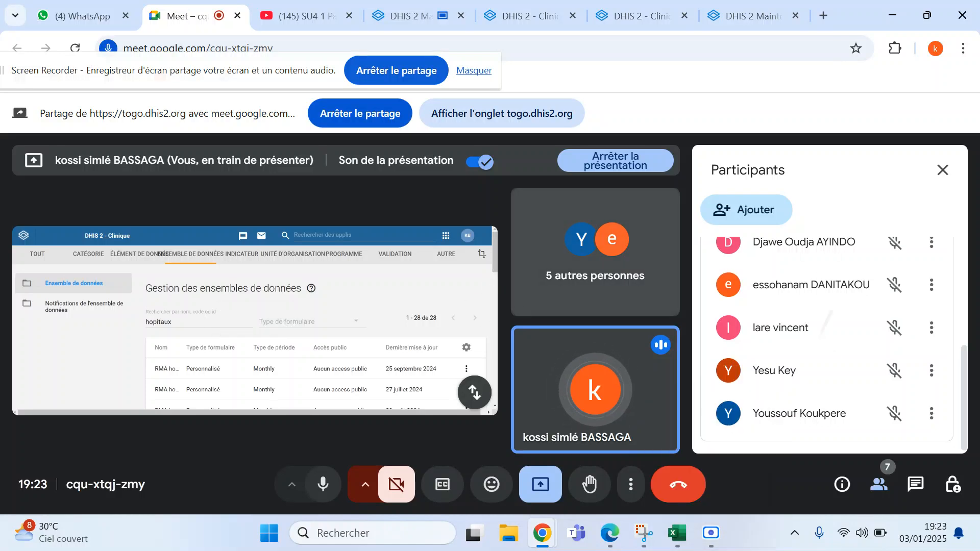
{"action": "scroll", "coordinate": [827, 337], "scroll_direction": "up", "scroll_amount": 3}
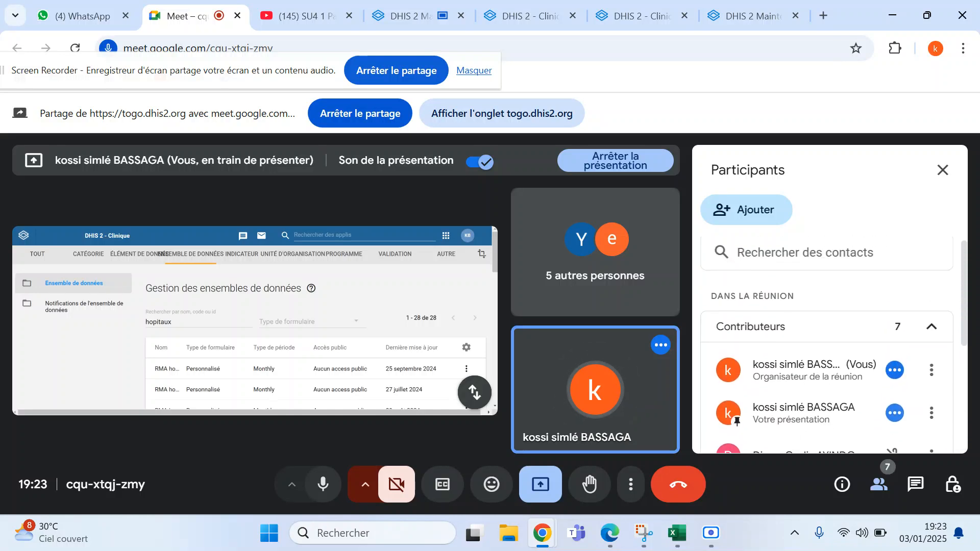
{"action": "scroll", "coordinate": [827, 345], "scroll_direction": "down", "scroll_amount": 5}
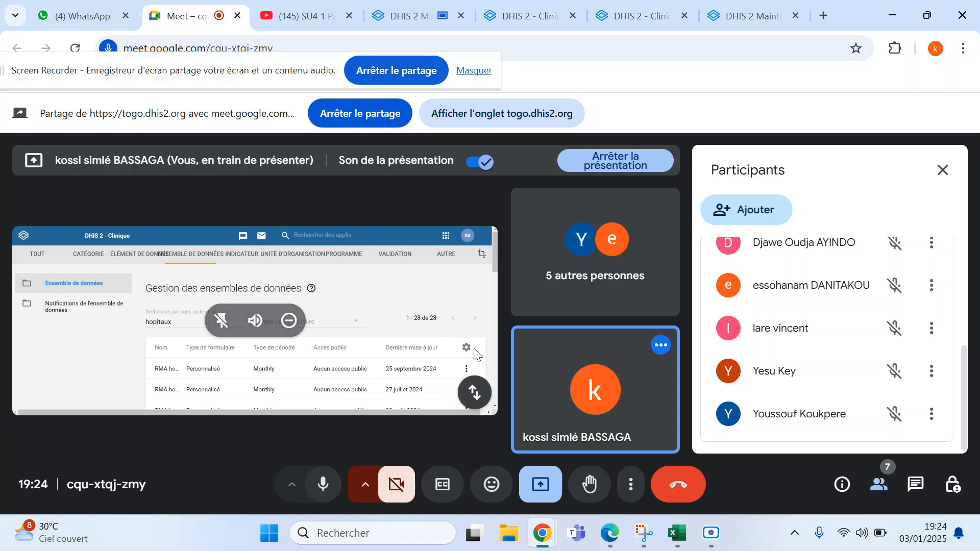
{"action": "scroll", "coordinate": [827, 344], "scroll_direction": "up", "scroll_amount": 3}
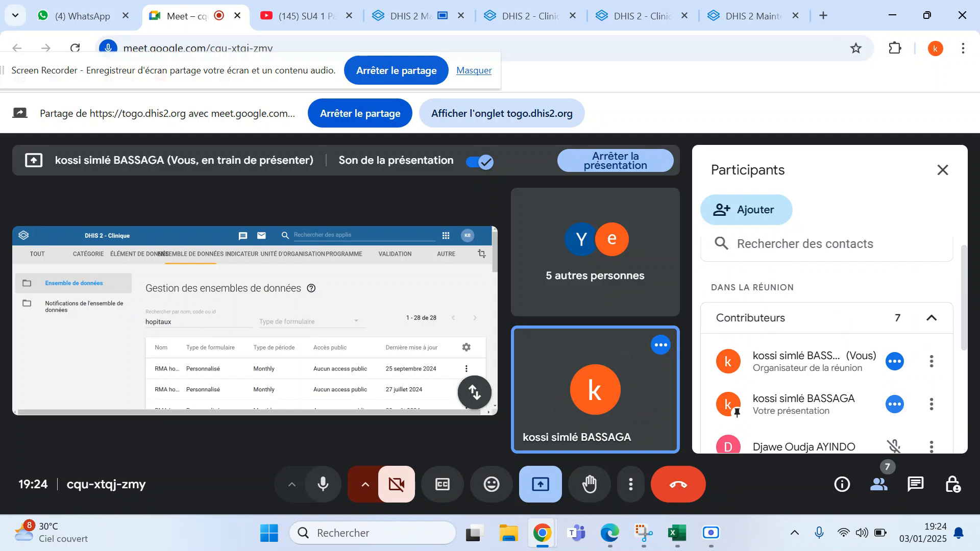
{"action": "scroll", "coordinate": [827, 345], "scroll_direction": "down", "scroll_amount": 4}
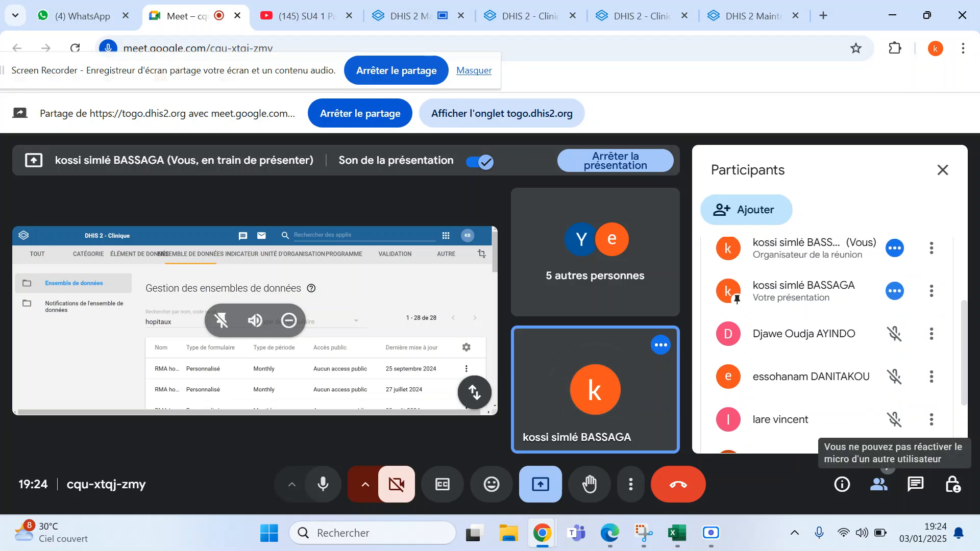
{"action": "scroll", "coordinate": [894, 419], "scroll_direction": "down", "scroll_amount": 2}
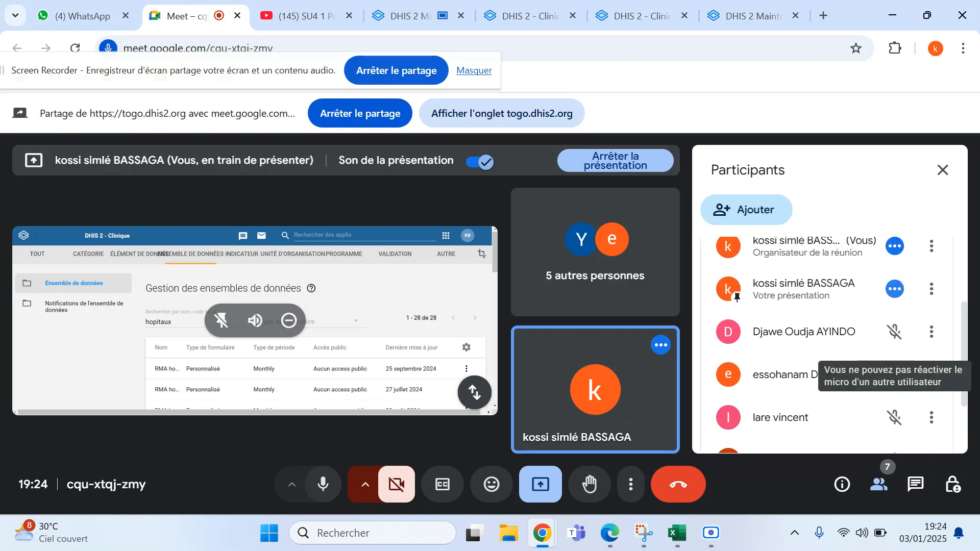
{"action": "scroll", "coordinate": [827, 342], "scroll_direction": "down", "scroll_amount": 1}
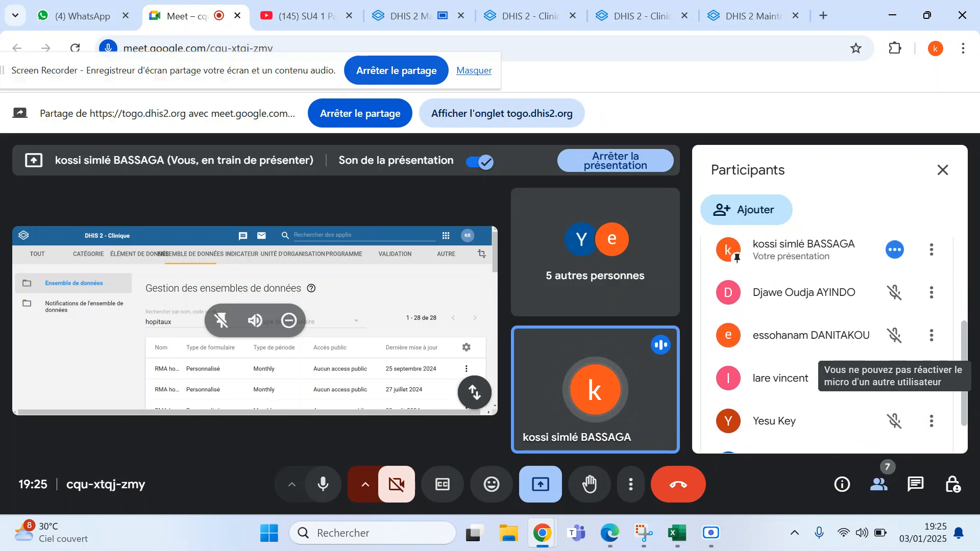
{"action": "scroll", "coordinate": [827, 342], "scroll_direction": "down", "scroll_amount": 1}
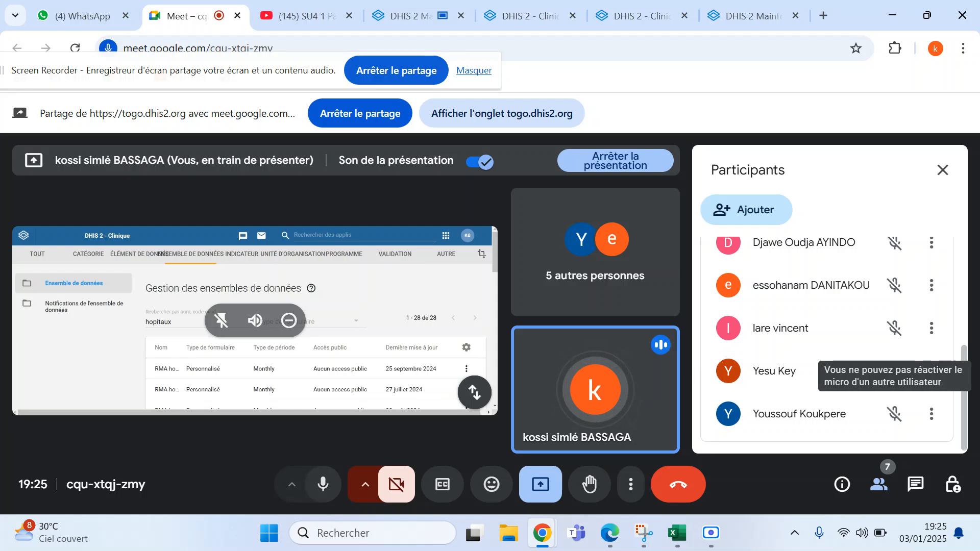
{"action": "scroll", "coordinate": [827, 347], "scroll_direction": "up", "scroll_amount": 4}
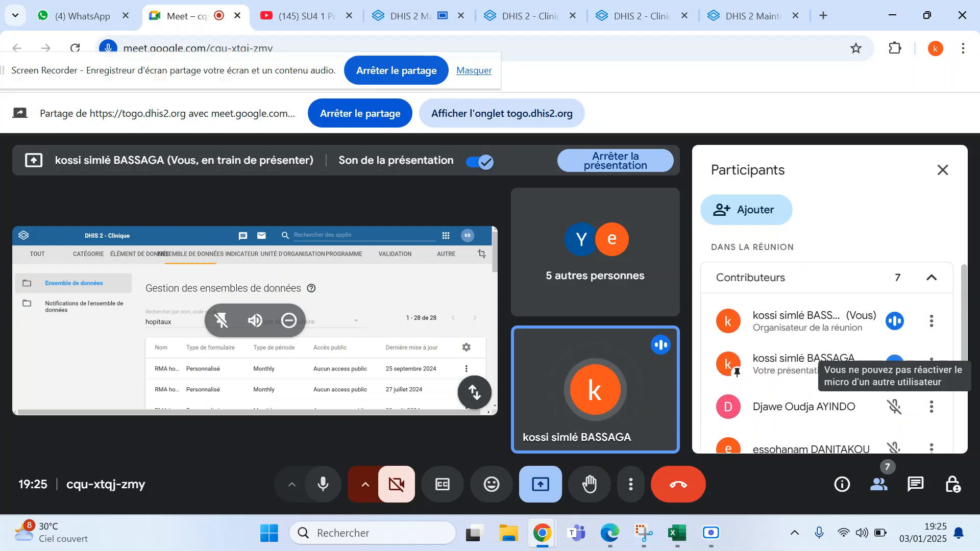
{"action": "scroll", "coordinate": [894, 364], "scroll_direction": "down", "scroll_amount": 3}
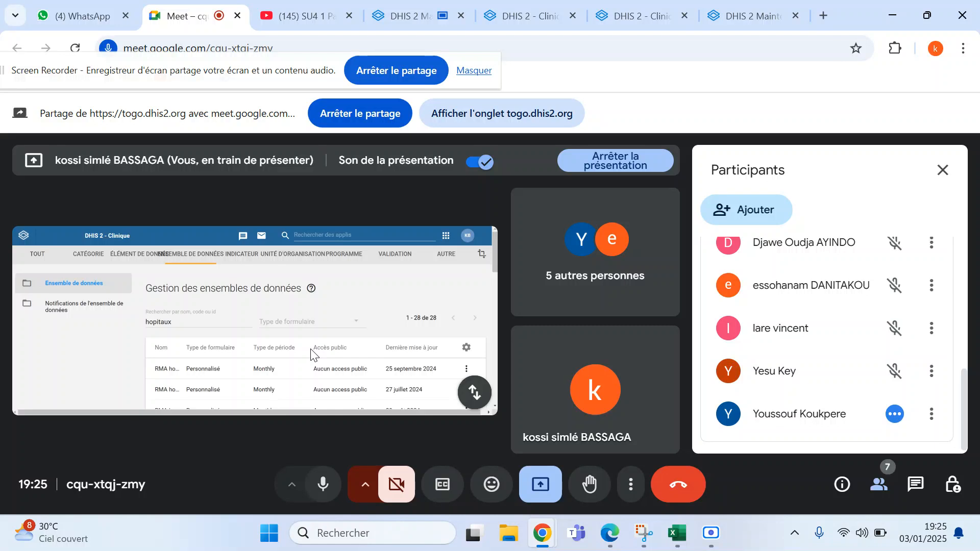
{"action": "scroll", "coordinate": [827, 345], "scroll_direction": "up", "scroll_amount": 2}
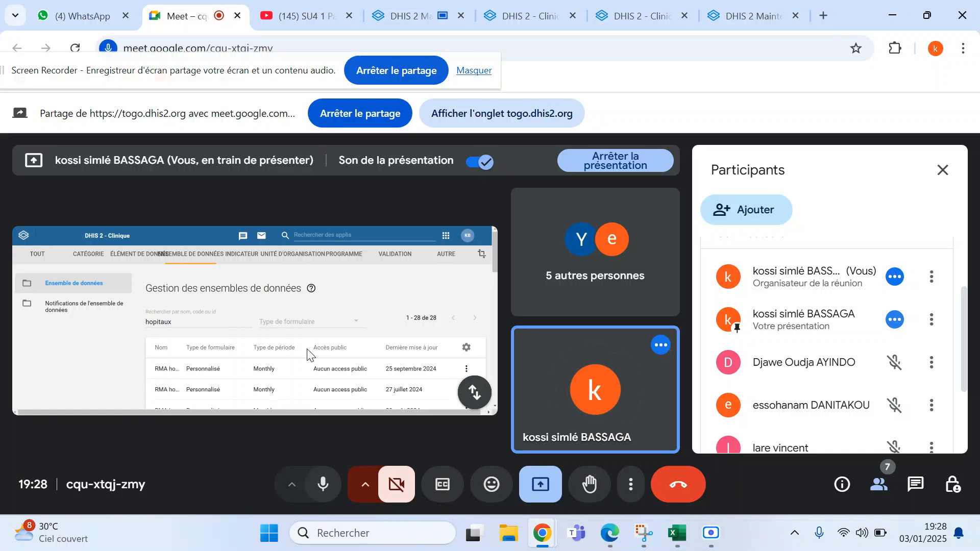
{"action": "mouse_move", "coordinate": [246, 363]}
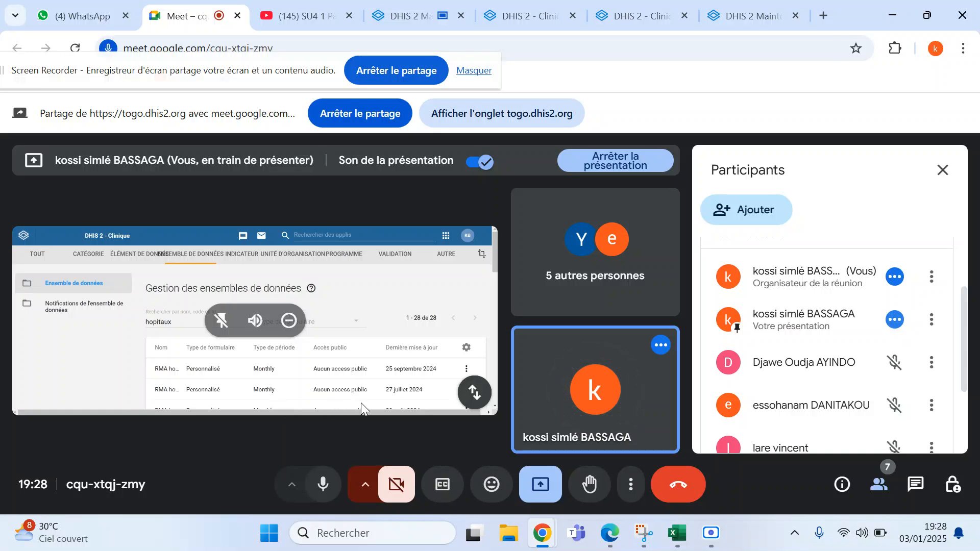
{"action": "scroll", "coordinate": [827, 347], "scroll_direction": "down", "scroll_amount": 3}
{"action": "scroll", "coordinate": [827, 347], "scroll_direction": "up", "scroll_amount": 1}
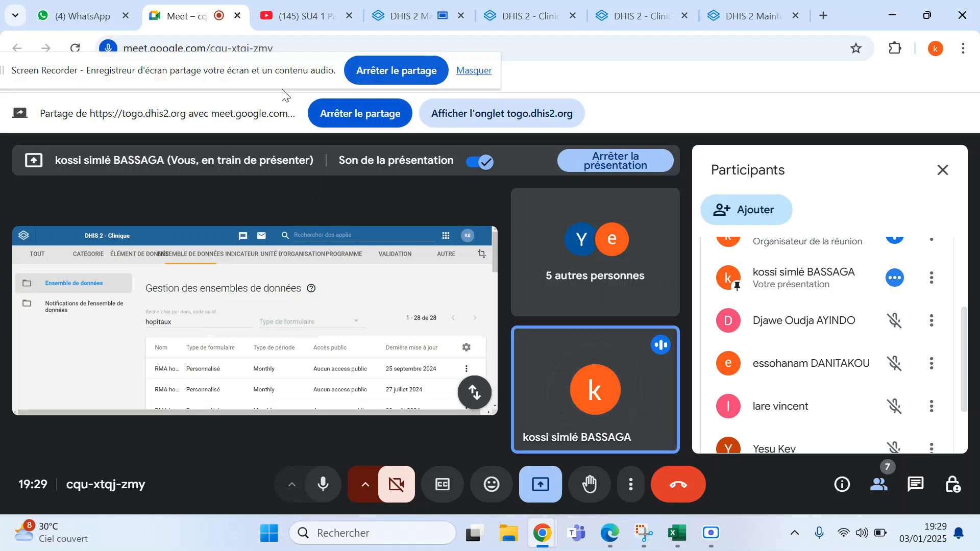
- Return to the shared DHIS 2 page and open the Saisie de données app
{"action": "mouse_move", "coordinate": [409, 11]}
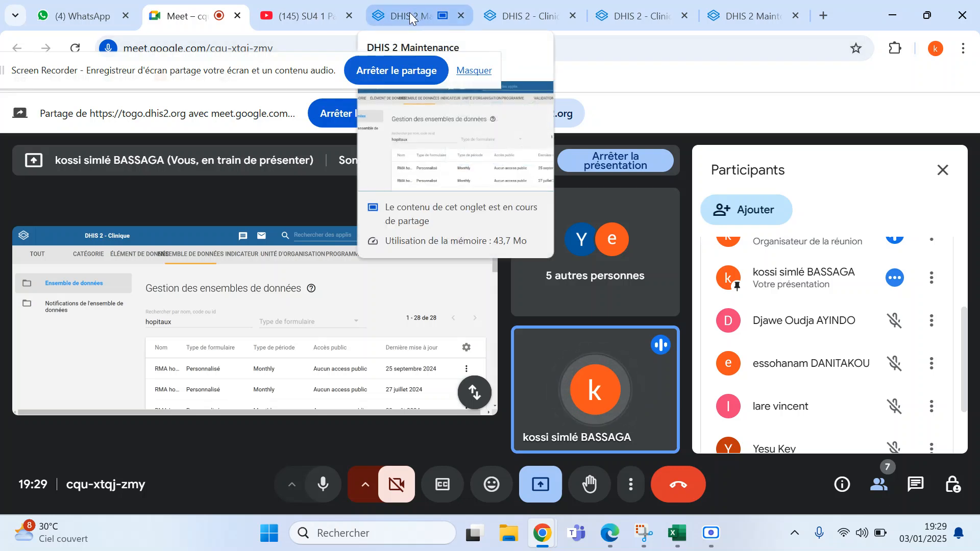
{"action": "left_click", "coordinate": [409, 13]}
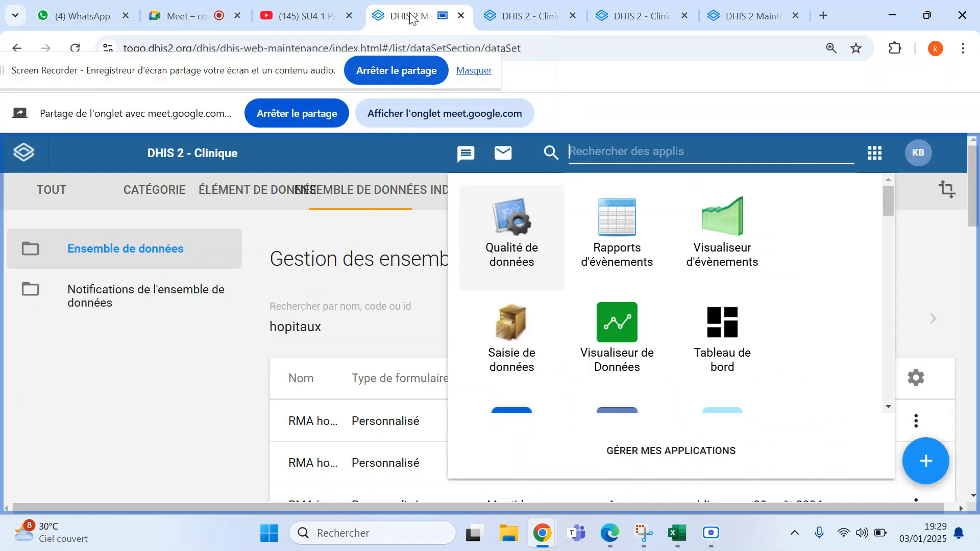
{"action": "left_click", "coordinate": [516, 331]}
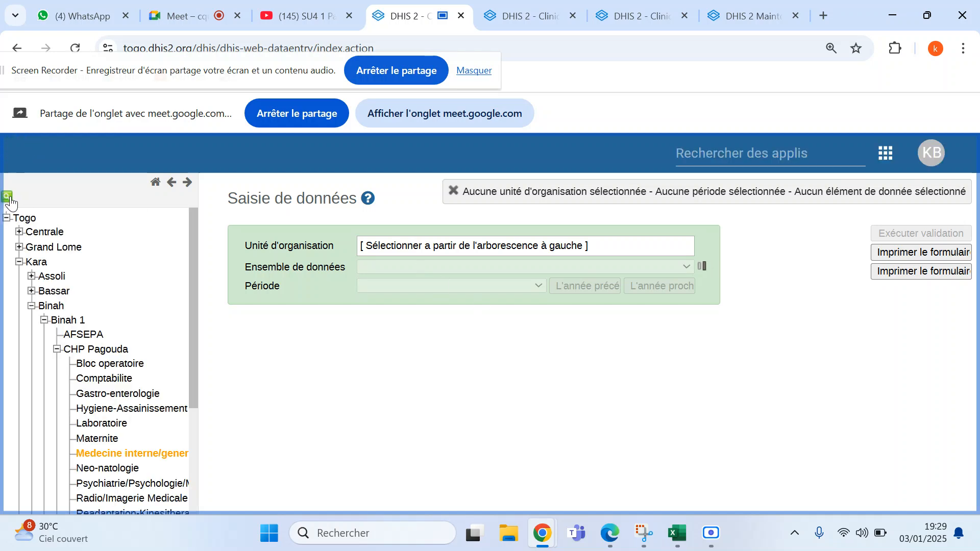
- Select CHP Pagouda under Binah 1 as the organisation unit and list the data sets available for it
{"action": "left_click", "coordinate": [9, 199]}
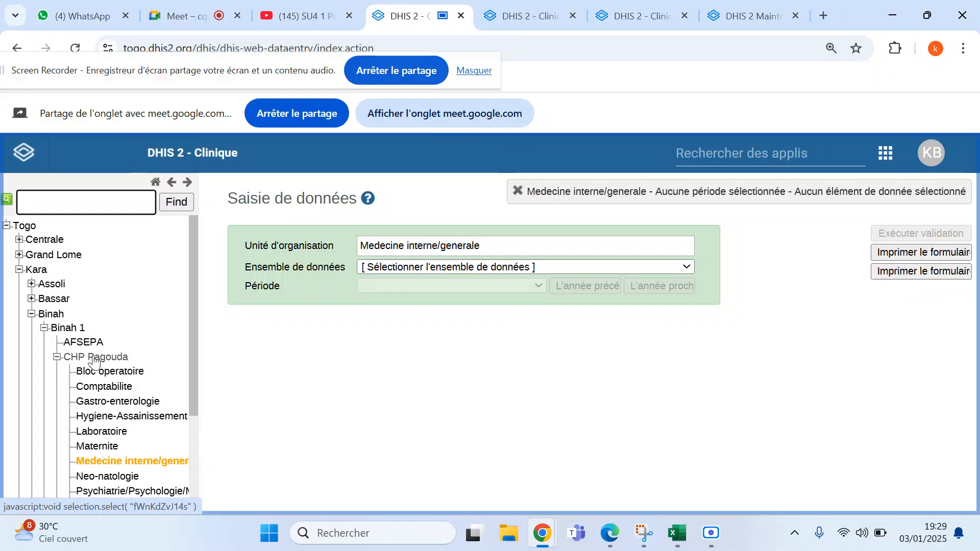
{"action": "left_click", "coordinate": [93, 358]}
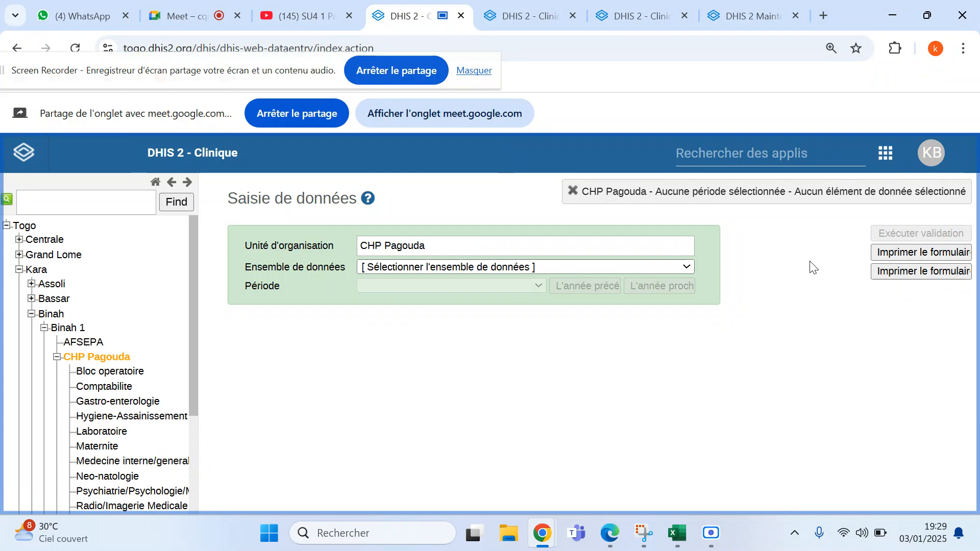
{"action": "left_click", "coordinate": [688, 266]}
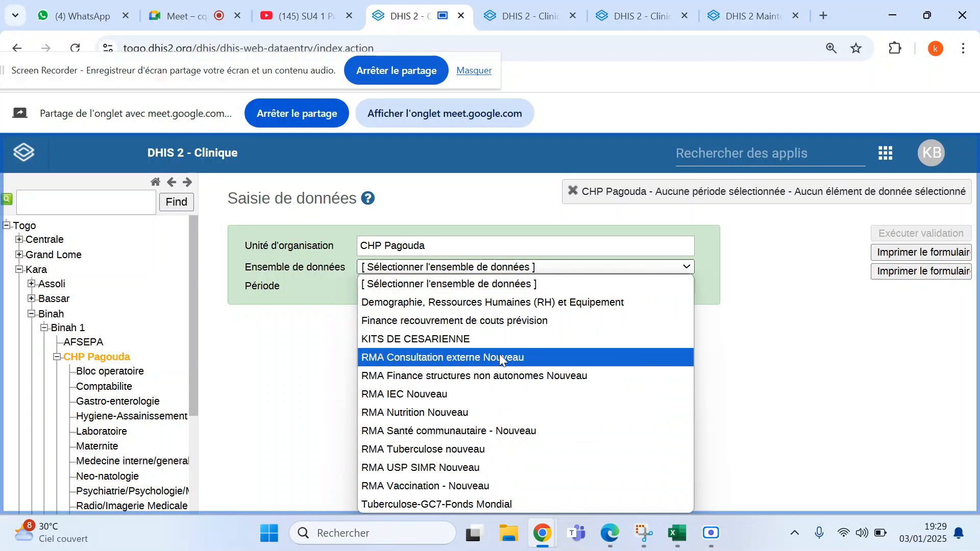
- Search the organisation units for "cms ketao" and select CMS Ketao
{"action": "left_click", "coordinate": [49, 206]}
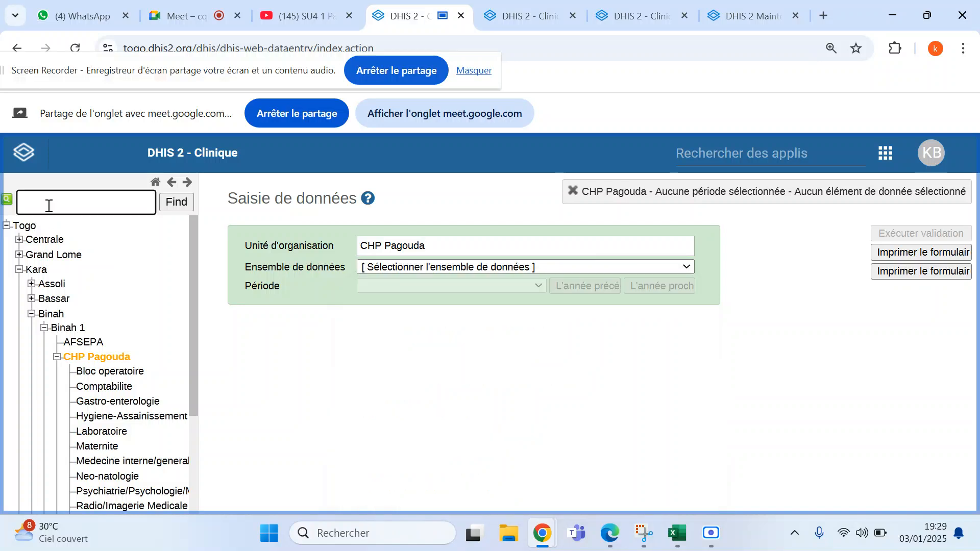
{"action": "type", "text": "cms "}
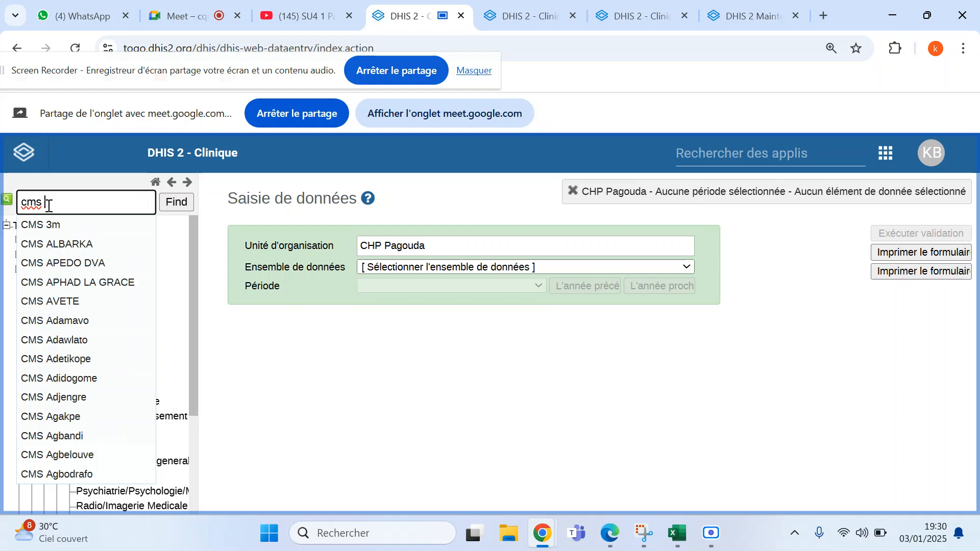
{"action": "type", "text": "ketao"}
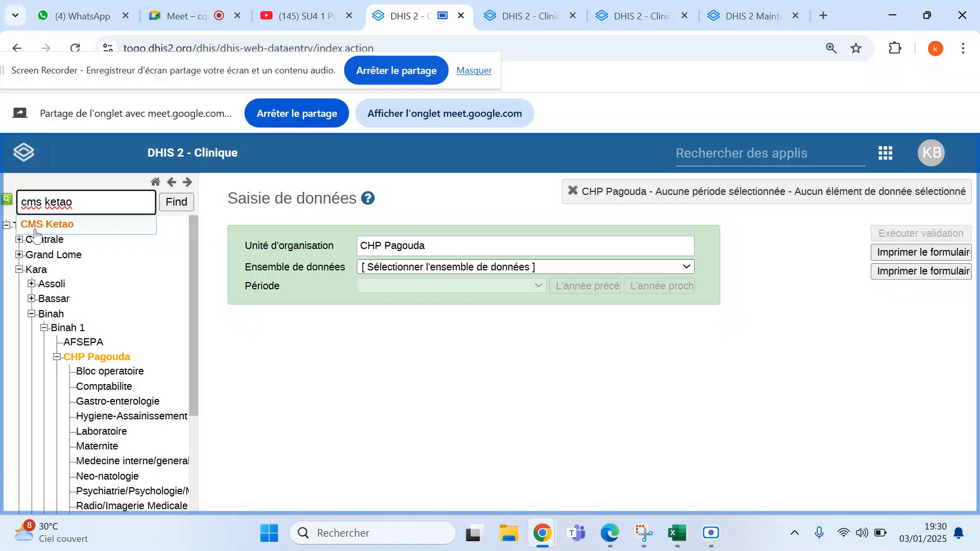
{"action": "left_click", "coordinate": [42, 227]}
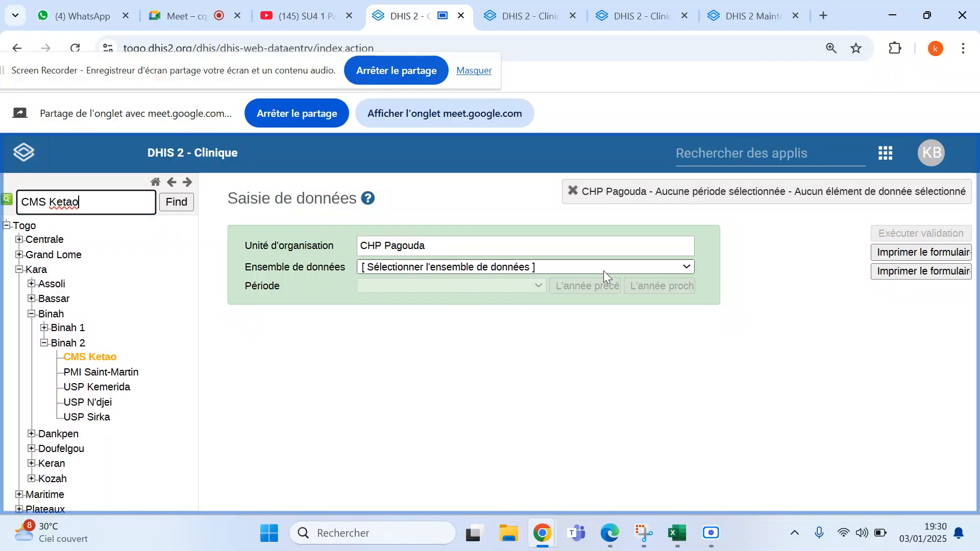
- Open the RMA Consultation externe Nouveau data set for CMS Ketao with the period Janvier 2025, showing the Patients consultés table
{"action": "left_click", "coordinate": [687, 266]}
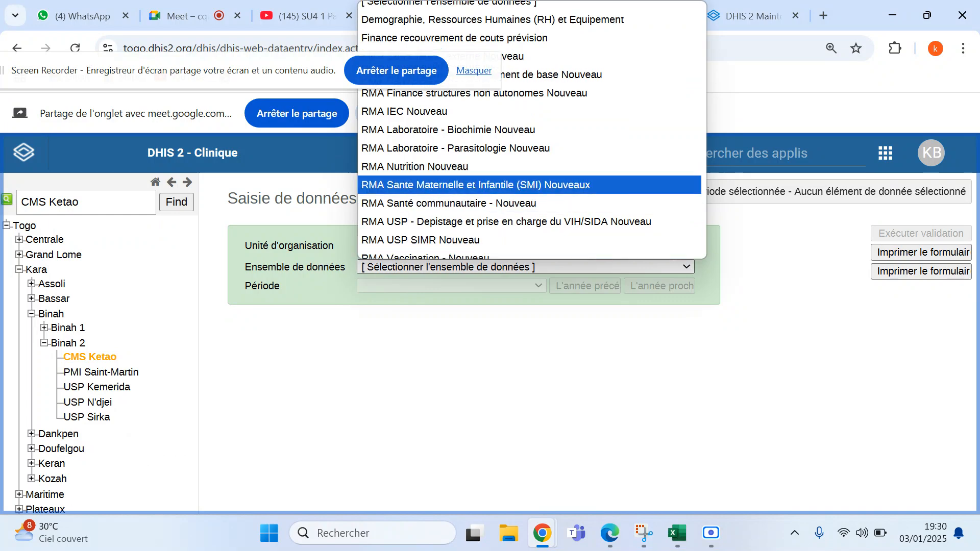
{"action": "scroll", "coordinate": [529, 130], "scroll_direction": "down", "scroll_amount": 1}
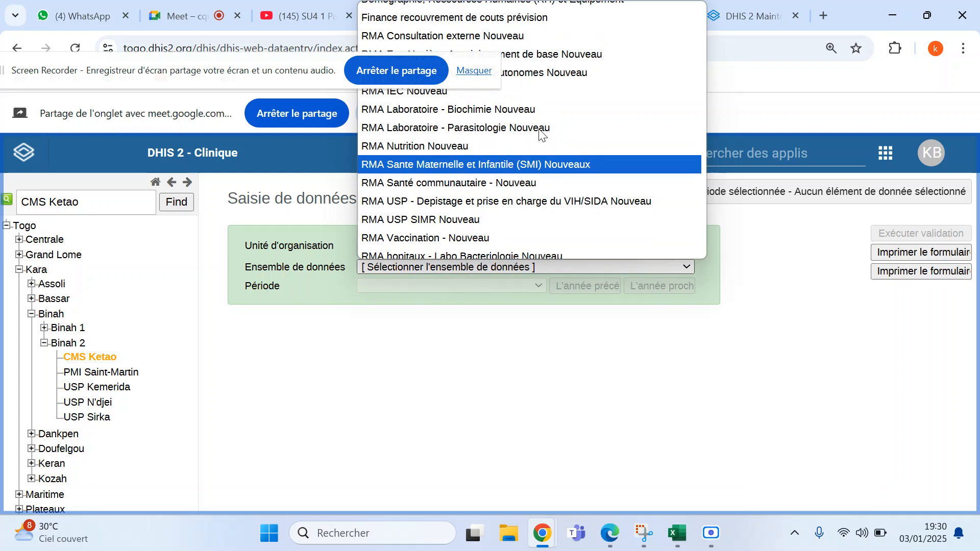
{"action": "left_click", "coordinate": [512, 33]}
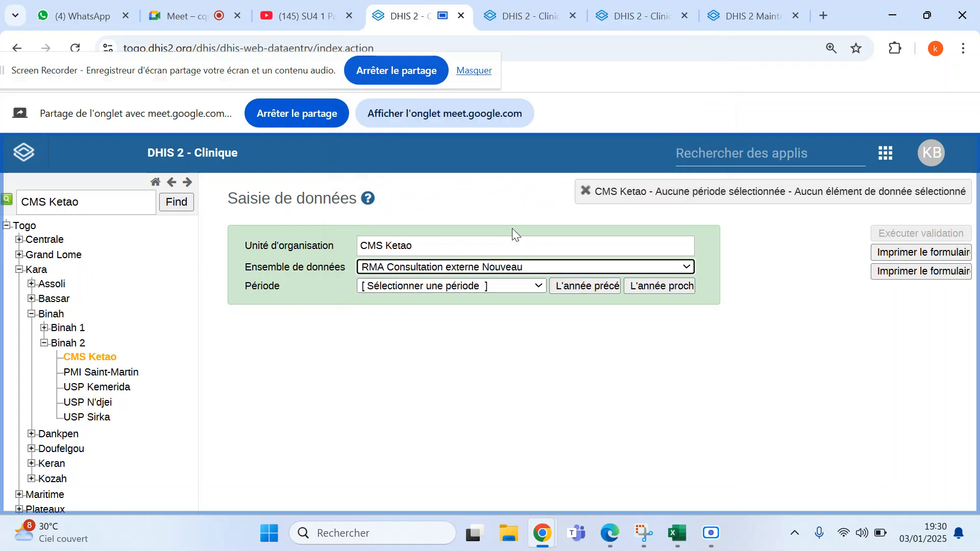
{"action": "left_click", "coordinate": [535, 282]}
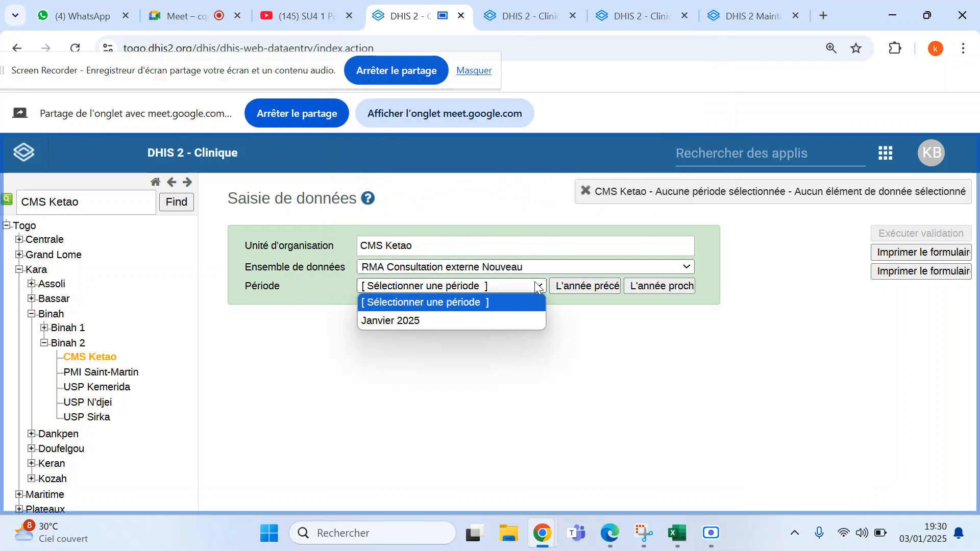
{"action": "left_click", "coordinate": [452, 320]}
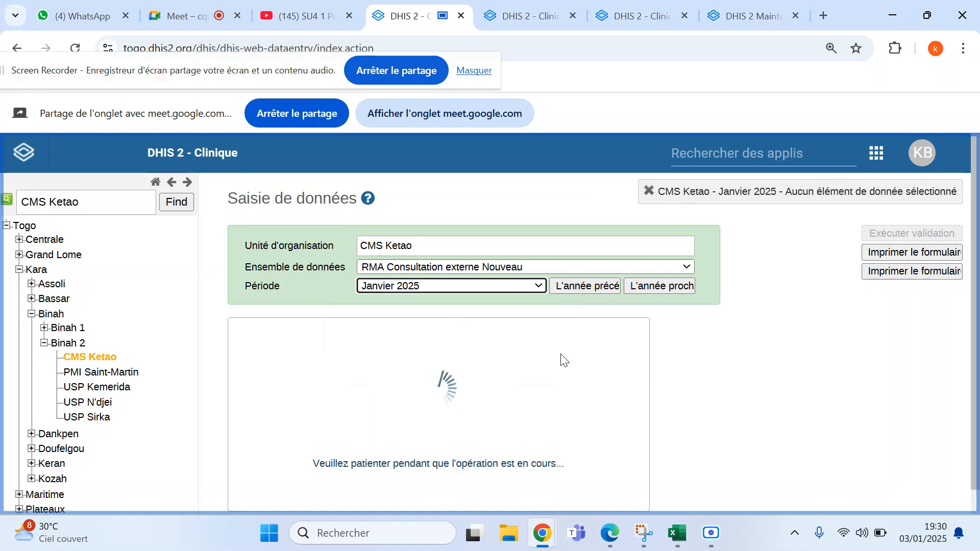
{"action": "scroll", "coordinate": [648, 373], "scroll_direction": "down", "scroll_amount": 8}
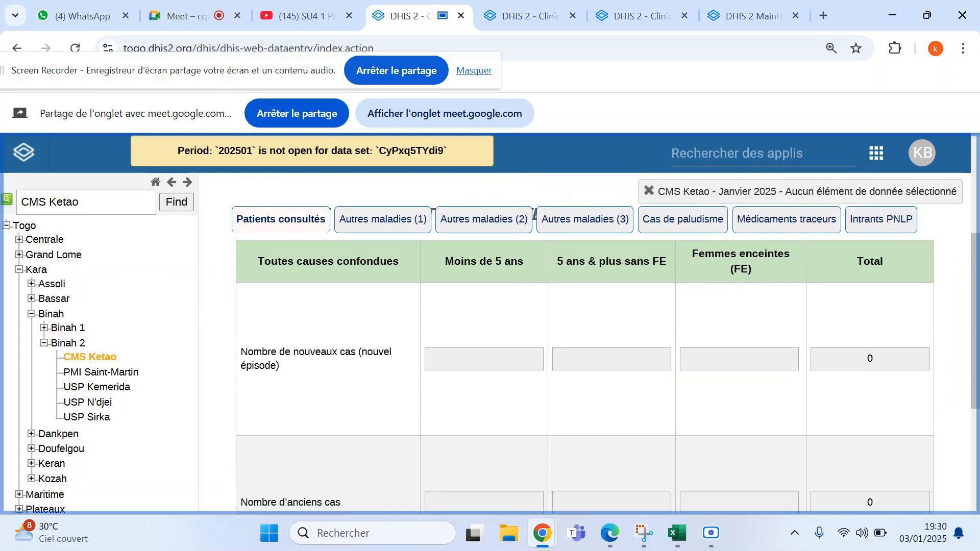
- Change the period of the CMS Ketao form to Février 2024 by going back one year
{"action": "scroll", "coordinate": [607, 343], "scroll_direction": "up", "scroll_amount": 8}
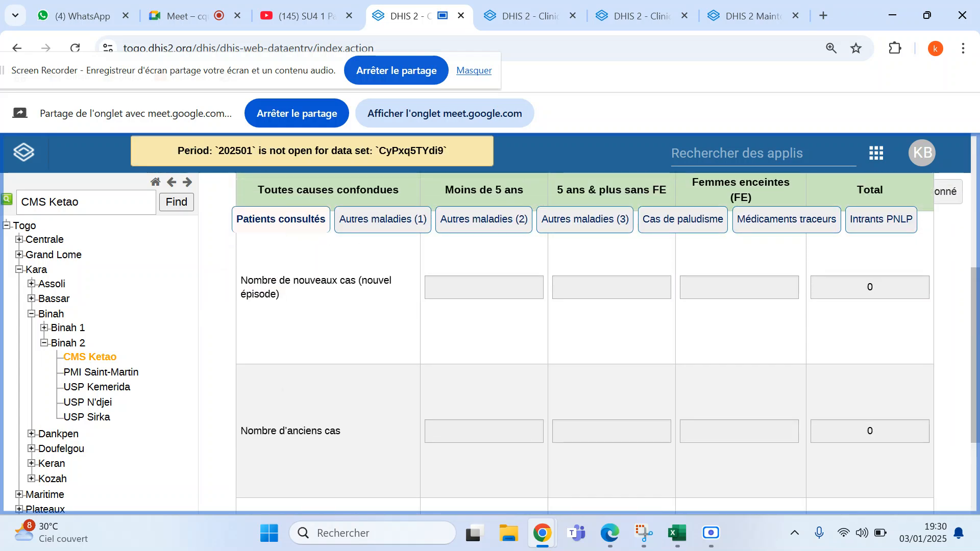
{"action": "scroll", "coordinate": [578, 341], "scroll_direction": "up", "scroll_amount": 1}
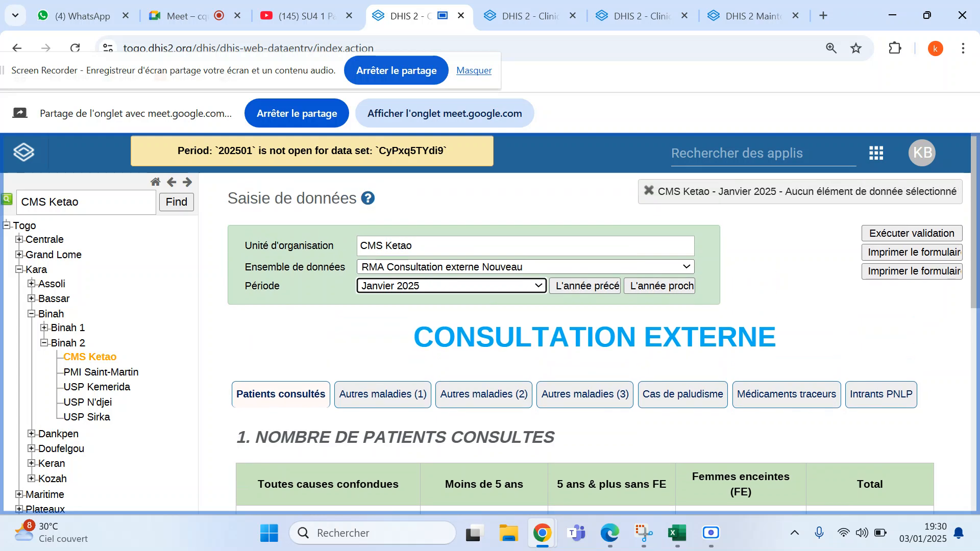
{"action": "left_click", "coordinate": [540, 285]}
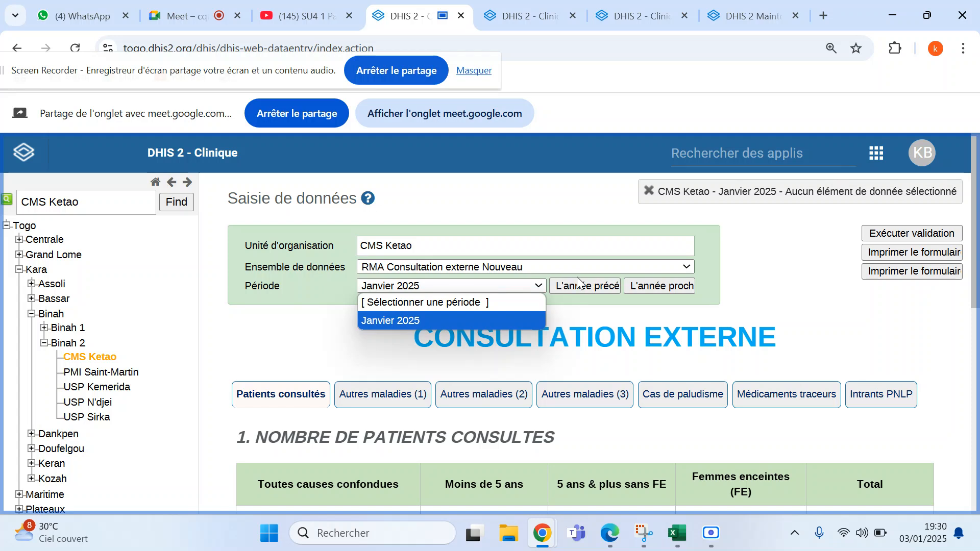
{"action": "left_click", "coordinate": [580, 280]}
{"action": "left_click", "coordinate": [536, 285]}
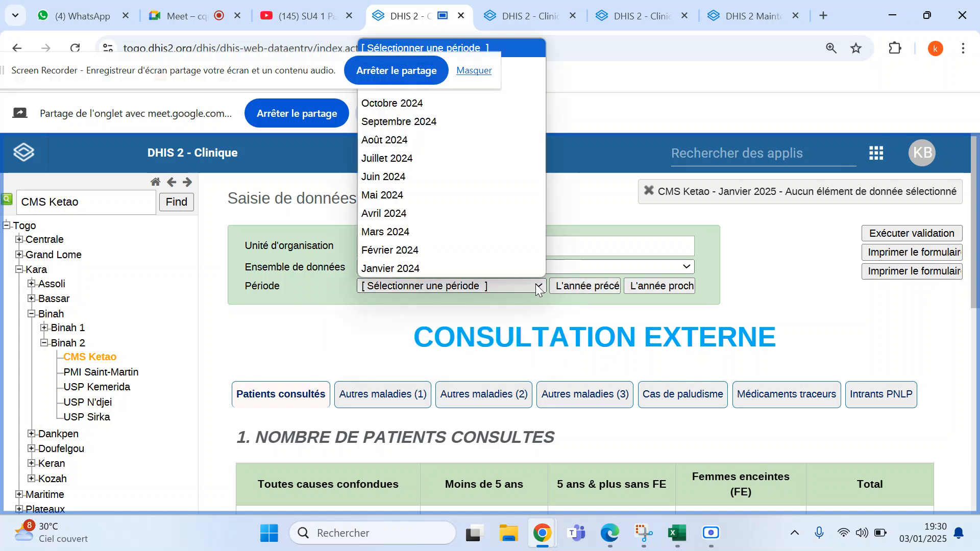
{"action": "left_click", "coordinate": [427, 251]}
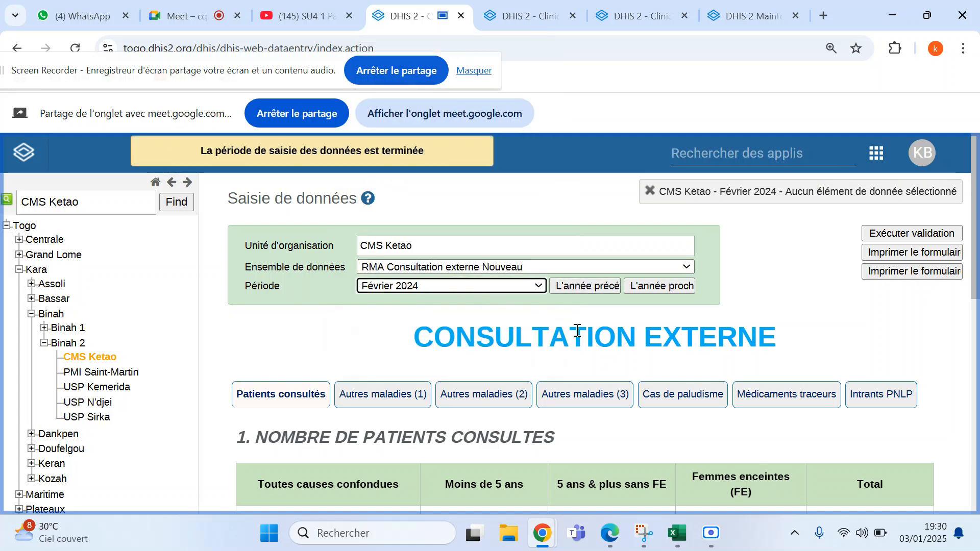
- Examine the Patients consultés table for Février 2024, covering new cases, old cases, people consulted and the completion note below
{"action": "scroll", "coordinate": [648, 398], "scroll_direction": "down", "scroll_amount": 8}
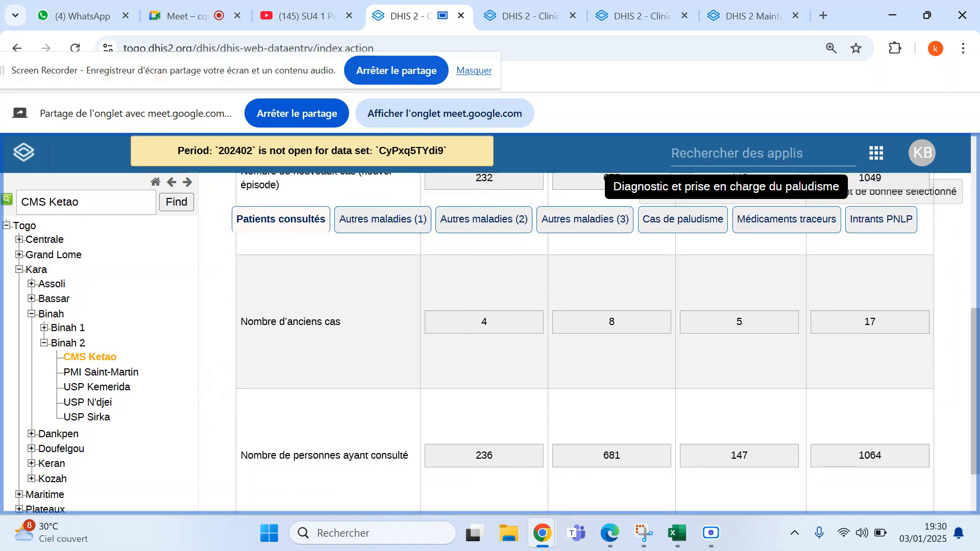
{"action": "scroll", "coordinate": [199, 368], "scroll_direction": "up", "scroll_amount": 1}
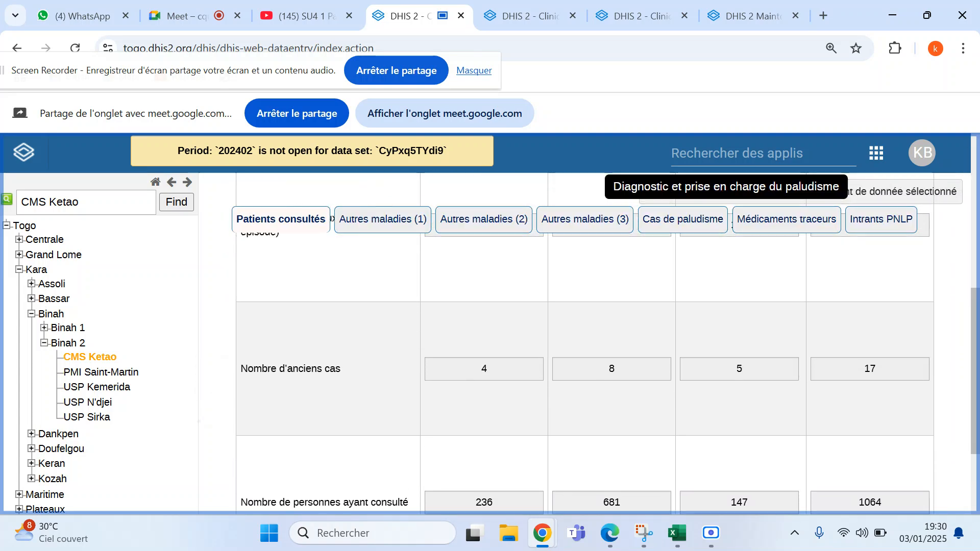
{"action": "scroll", "coordinate": [199, 424], "scroll_direction": "up", "scroll_amount": 8}
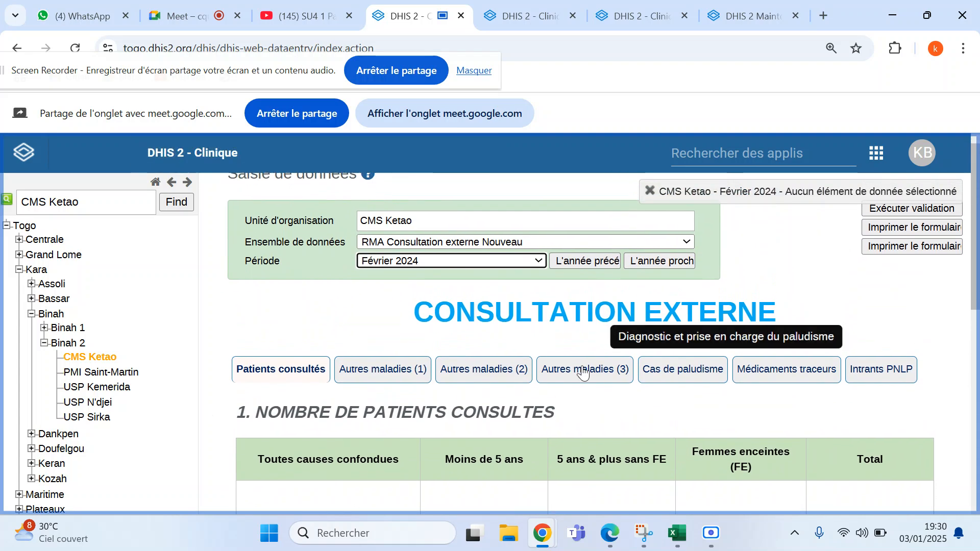
{"action": "scroll", "coordinate": [212, 375], "scroll_direction": "down", "scroll_amount": 4}
{"action": "scroll", "coordinate": [211, 375], "scroll_direction": "down", "scroll_amount": 1}
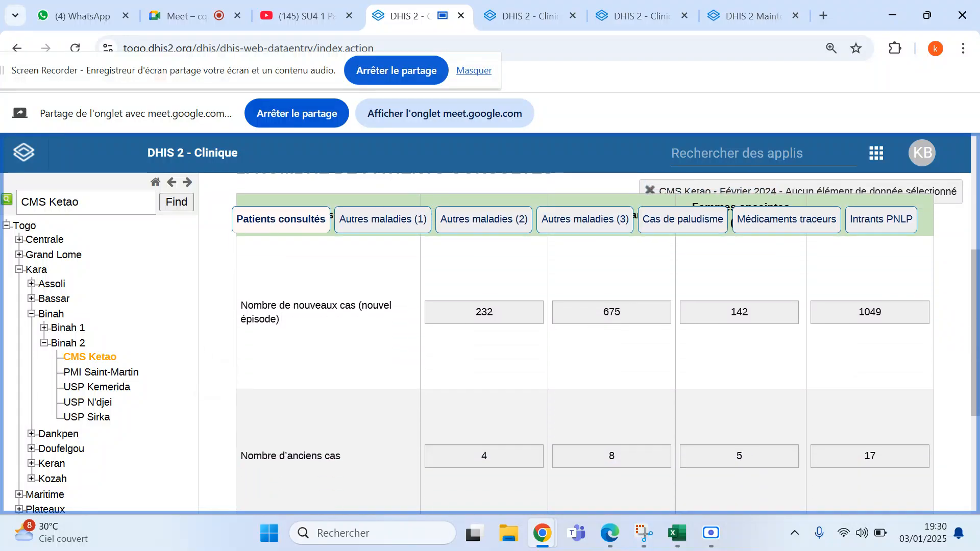
{"action": "left_click", "coordinate": [513, 322]}
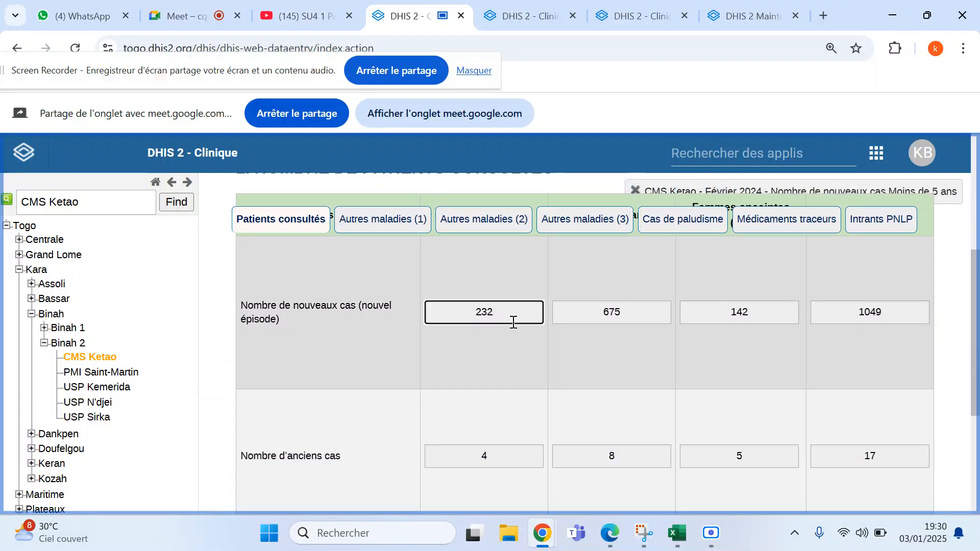
{"action": "scroll", "coordinate": [219, 389], "scroll_direction": "down", "scroll_amount": 1}
{"action": "scroll", "coordinate": [219, 380], "scroll_direction": "down", "scroll_amount": 3}
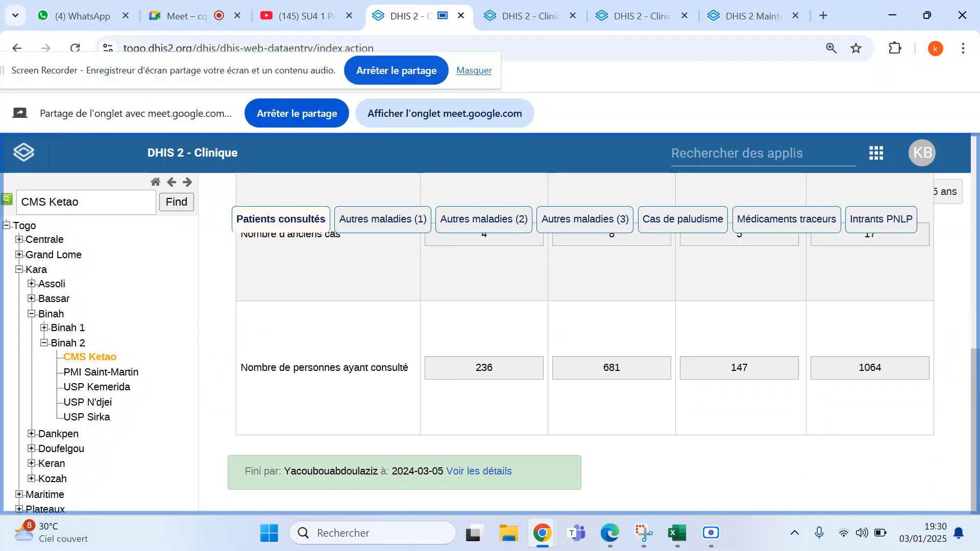
{"action": "scroll", "coordinate": [220, 380], "scroll_direction": "up", "scroll_amount": 5}
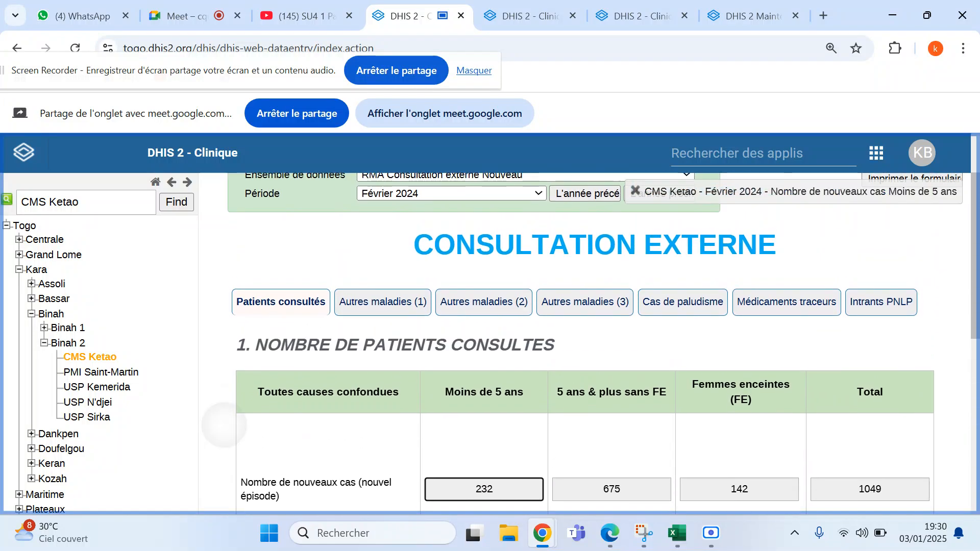
{"action": "scroll", "coordinate": [219, 388], "scroll_direction": "down", "scroll_amount": 3}
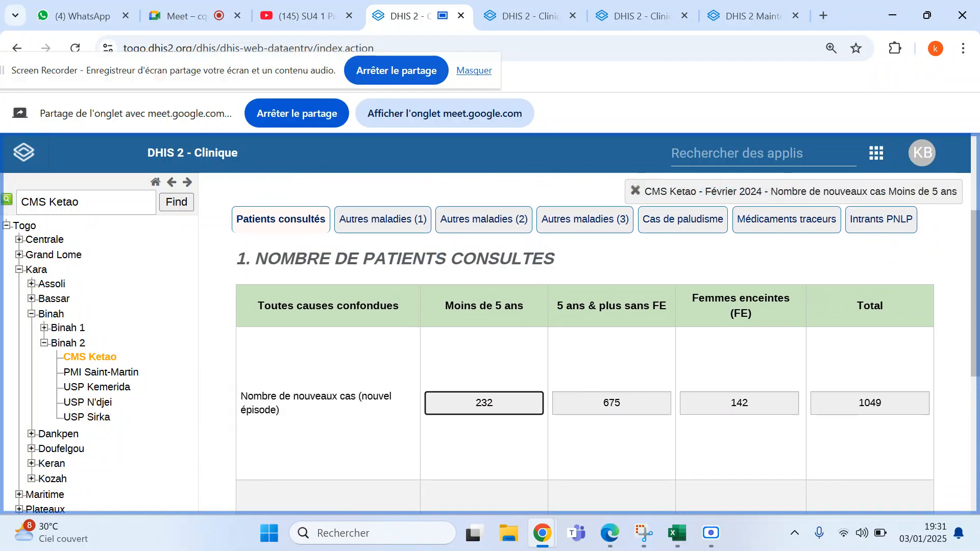
{"action": "scroll", "coordinate": [219, 388], "scroll_direction": "down", "scroll_amount": 5}
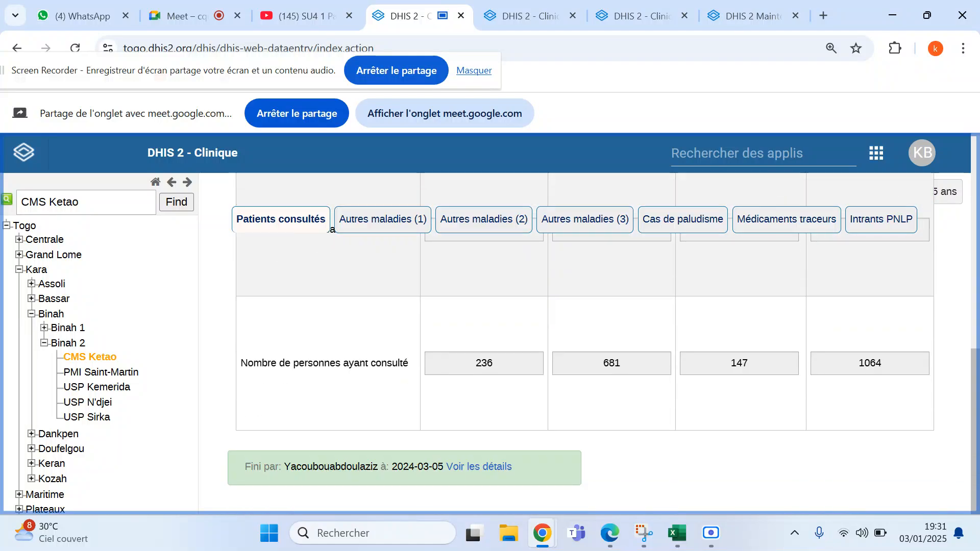
{"action": "scroll", "coordinate": [580, 342], "scroll_direction": "up", "scroll_amount": 5}
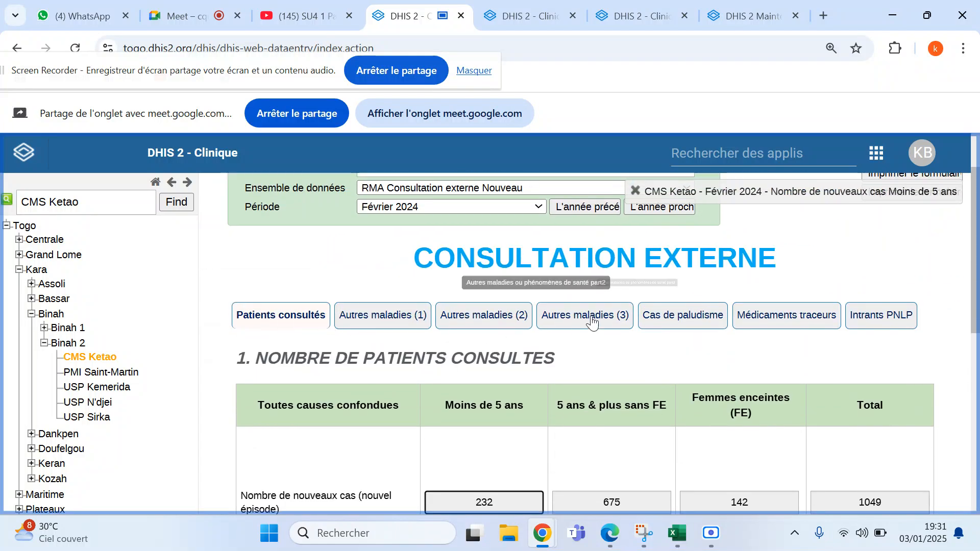
- Open the Cas de paludisme section and examine its diagnosis, simple malaria treatment and referral rows by age group
{"action": "left_click", "coordinate": [676, 321]}
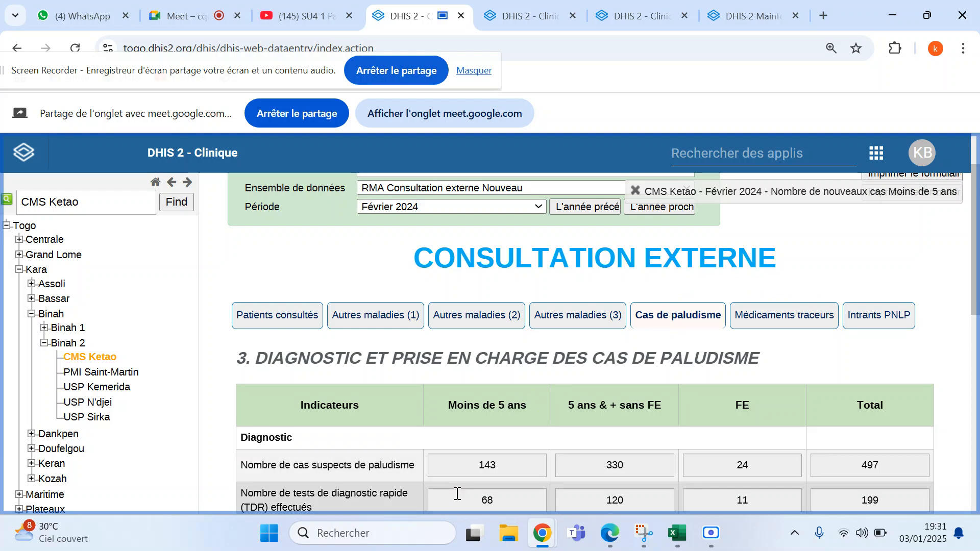
{"action": "scroll", "coordinate": [458, 459], "scroll_direction": "down", "scroll_amount": 3}
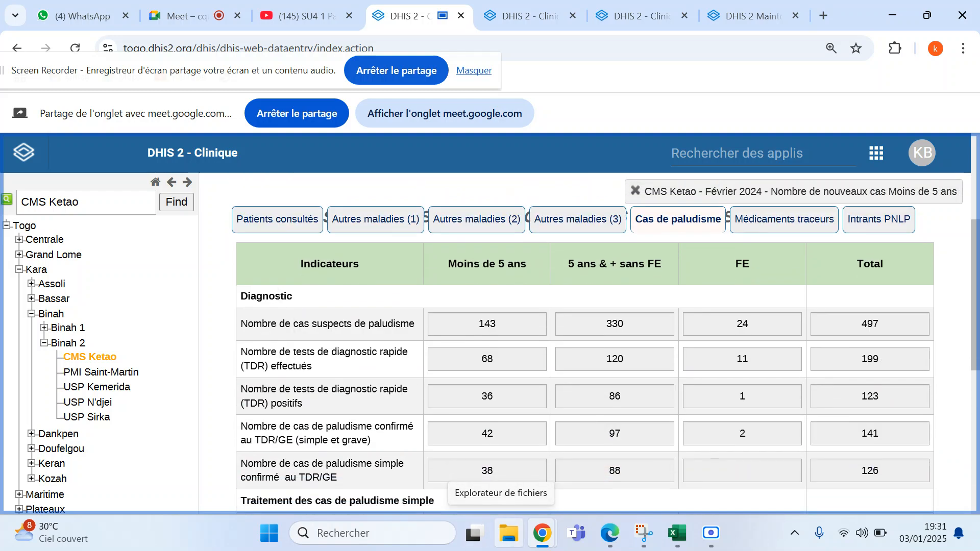
{"action": "scroll", "coordinate": [354, 485], "scroll_direction": "up", "scroll_amount": 2}
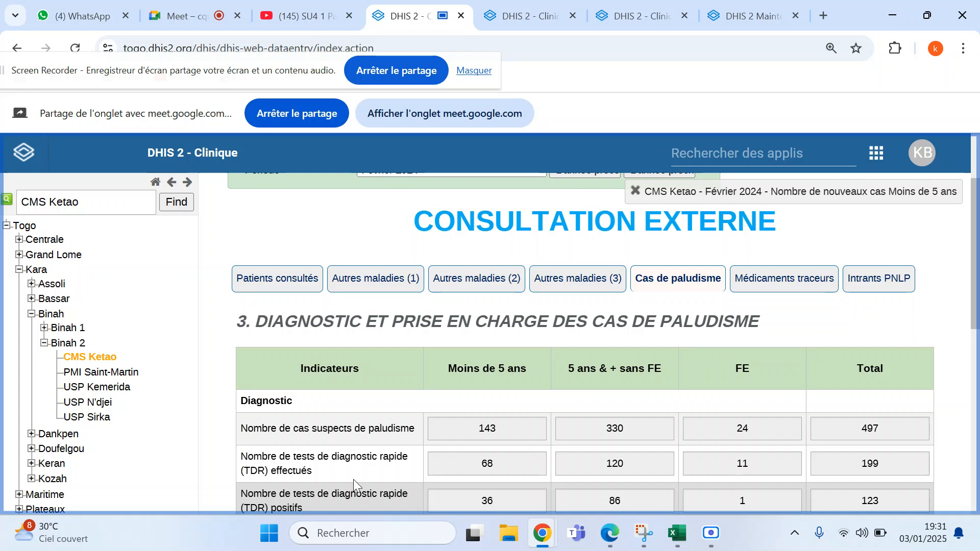
{"action": "scroll", "coordinate": [440, 443], "scroll_direction": "down", "scroll_amount": 1}
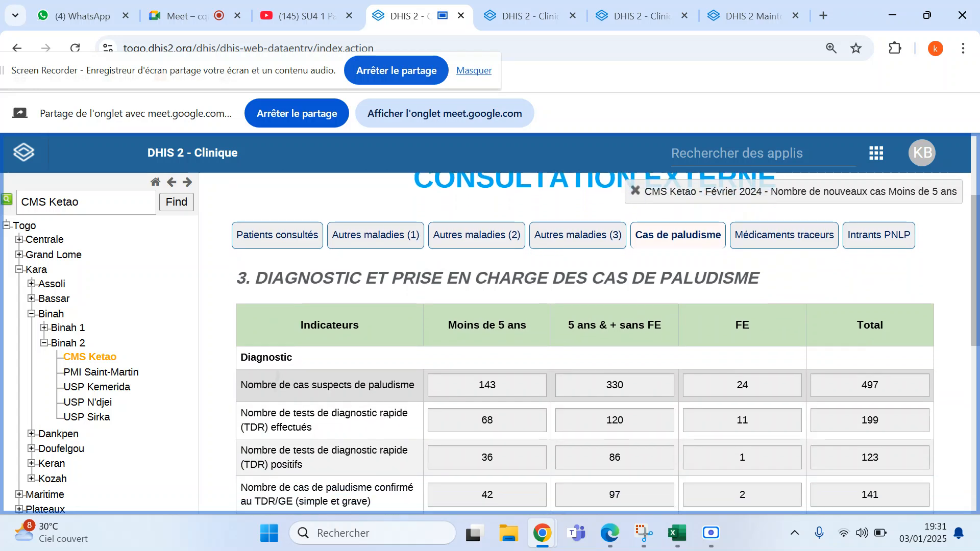
{"action": "scroll", "coordinate": [603, 343], "scroll_direction": "down", "scroll_amount": 1}
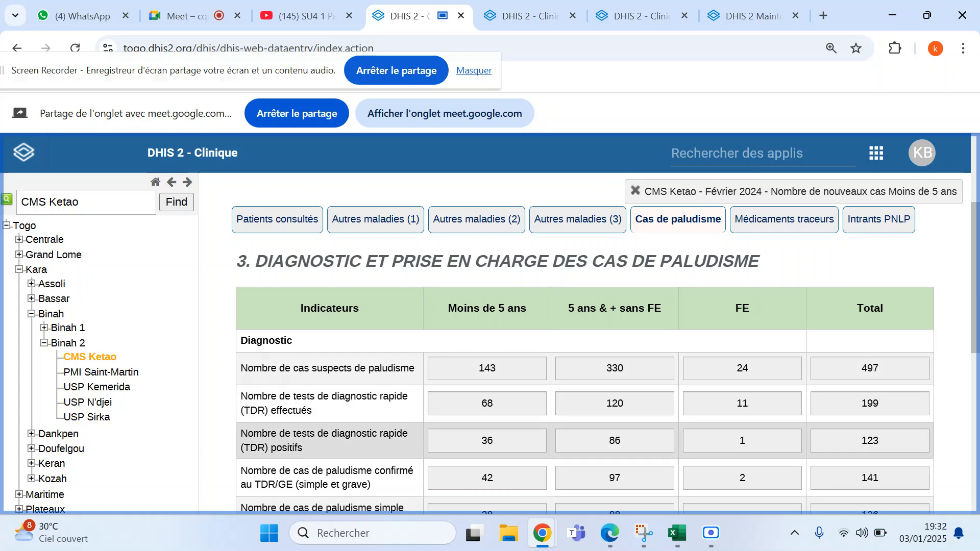
{"action": "scroll", "coordinate": [322, 427], "scroll_direction": "down", "scroll_amount": 5}
{"action": "scroll", "coordinate": [584, 341], "scroll_direction": "down", "scroll_amount": 4}
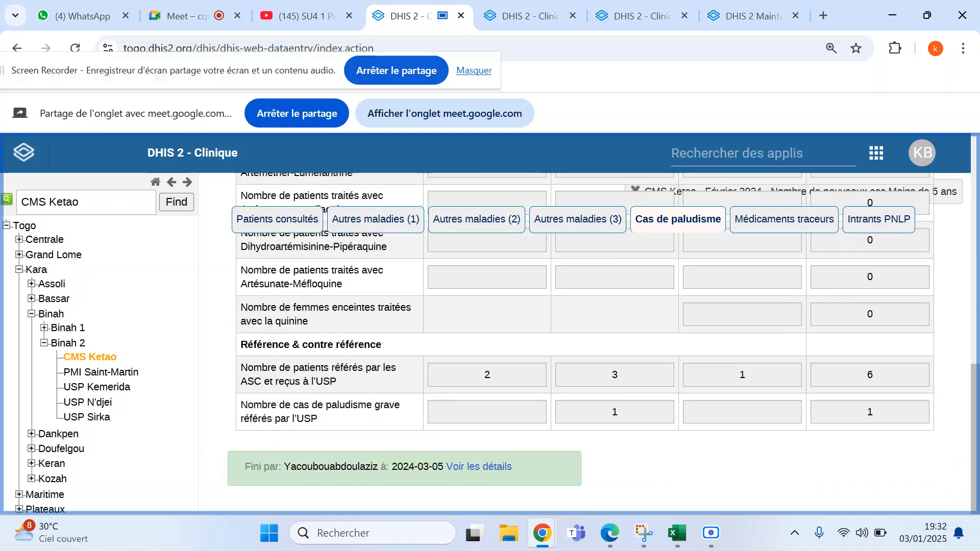
{"action": "scroll", "coordinate": [585, 342], "scroll_direction": "up", "scroll_amount": 3}
{"action": "scroll", "coordinate": [585, 342], "scroll_direction": "up", "scroll_amount": 5}
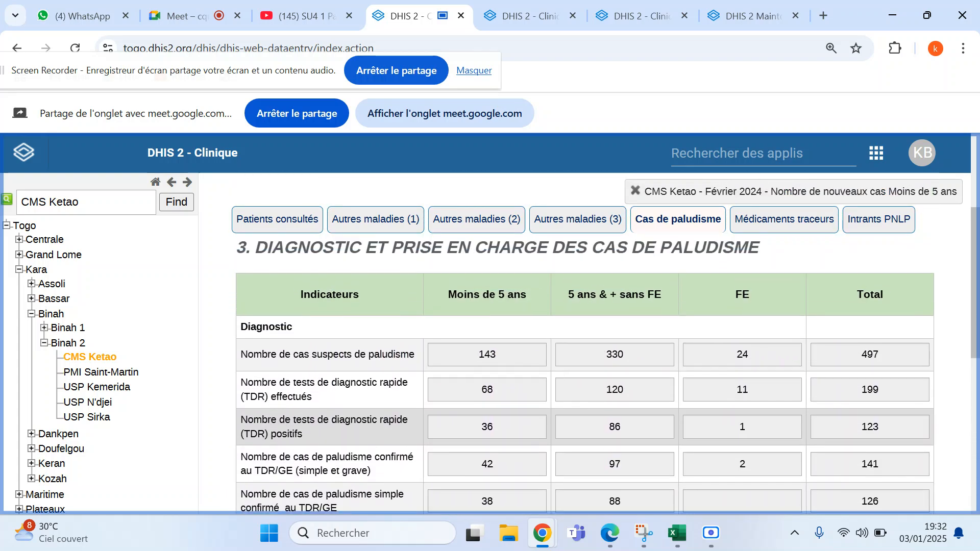
{"action": "scroll", "coordinate": [584, 342], "scroll_direction": "down", "scroll_amount": 6}
{"action": "scroll", "coordinate": [584, 342], "scroll_direction": "down", "scroll_amount": 1}
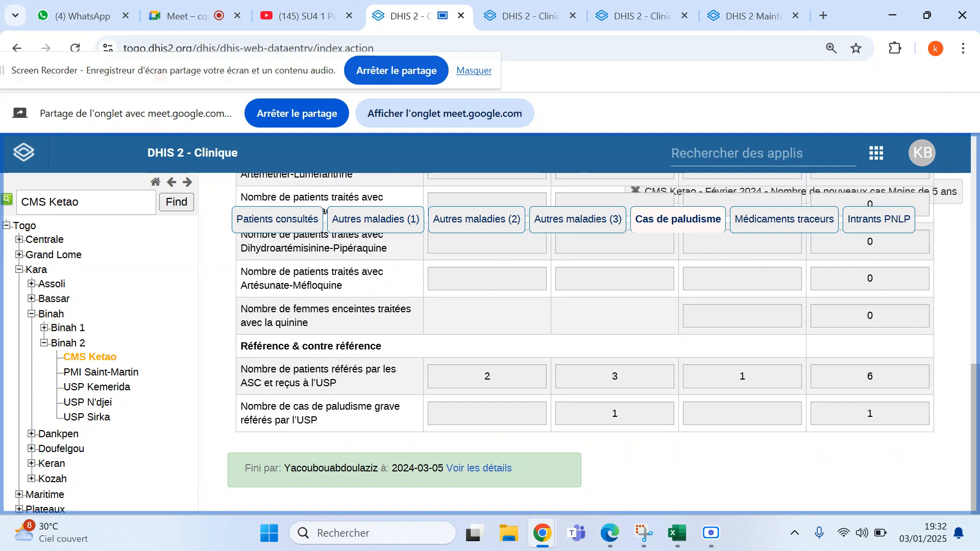
{"action": "scroll", "coordinate": [585, 342], "scroll_direction": "up", "scroll_amount": 5}
{"action": "scroll", "coordinate": [584, 342], "scroll_direction": "up", "scroll_amount": 4}
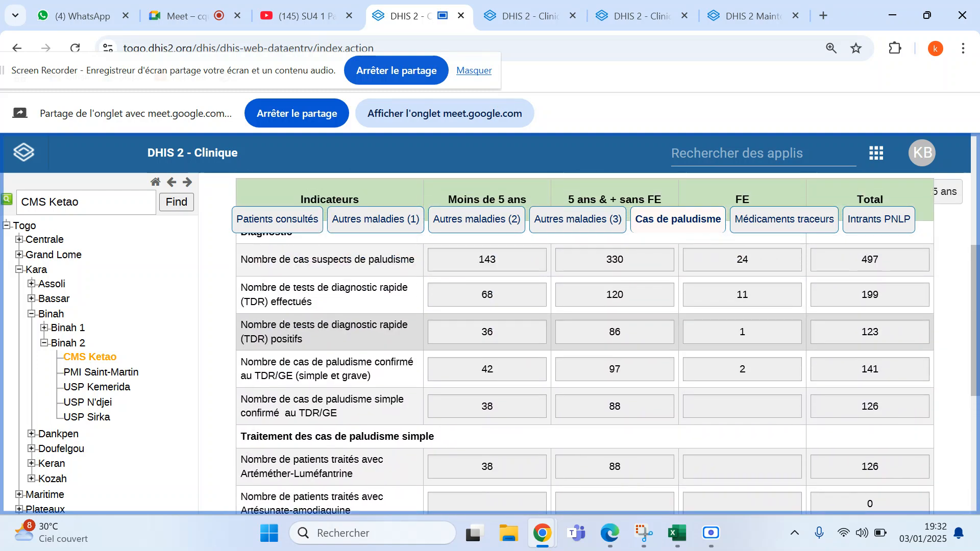
{"action": "scroll", "coordinate": [584, 342], "scroll_direction": "down", "scroll_amount": 1}
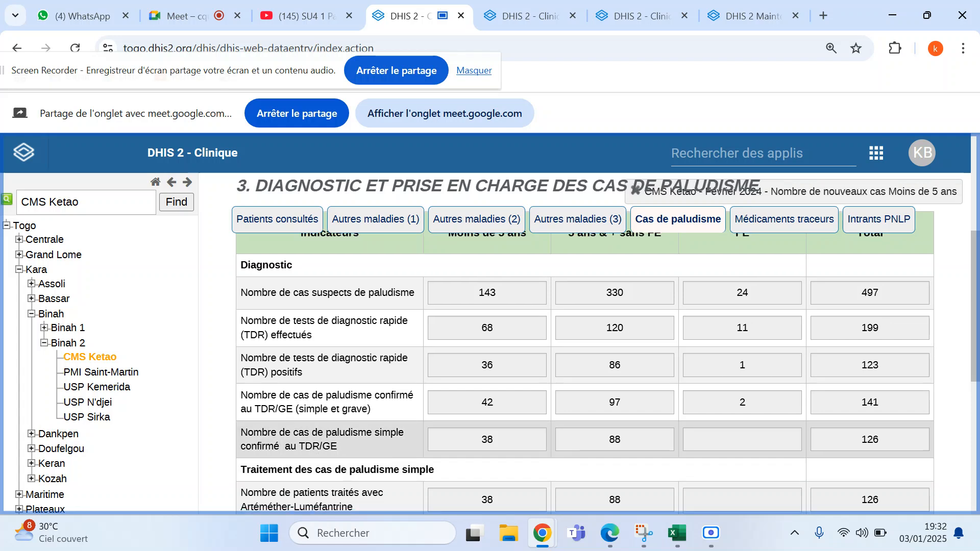
{"action": "scroll", "coordinate": [381, 452], "scroll_direction": "down", "scroll_amount": 1}
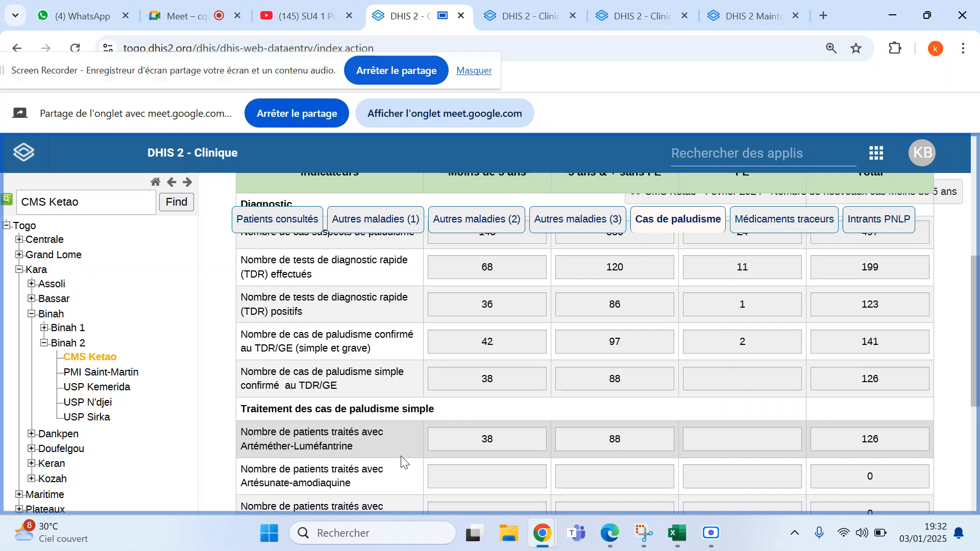
{"action": "scroll", "coordinate": [401, 462], "scroll_direction": "down", "scroll_amount": 1}
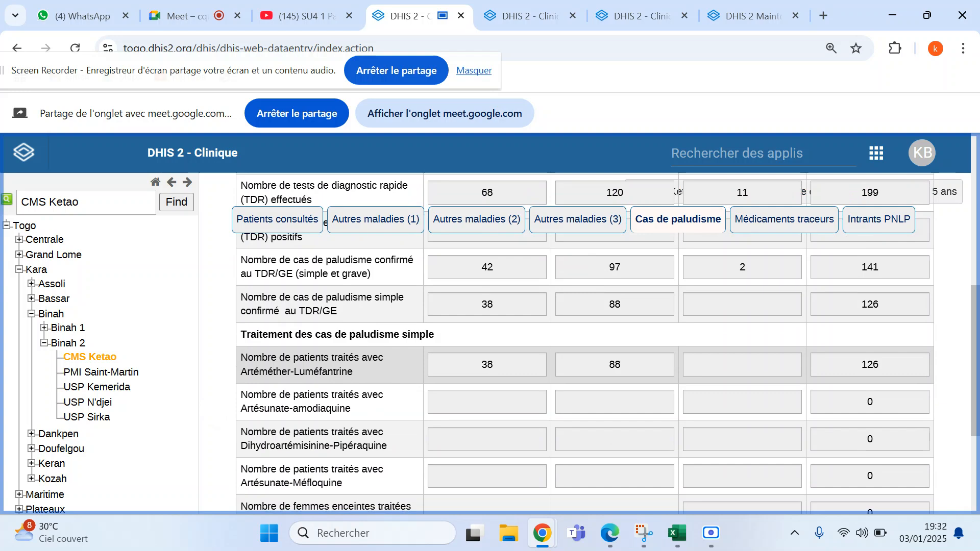
- Open the Visualiseur de Données app and display the available visualisation types
{"action": "scroll", "coordinate": [582, 342], "scroll_direction": "up", "scroll_amount": 5}
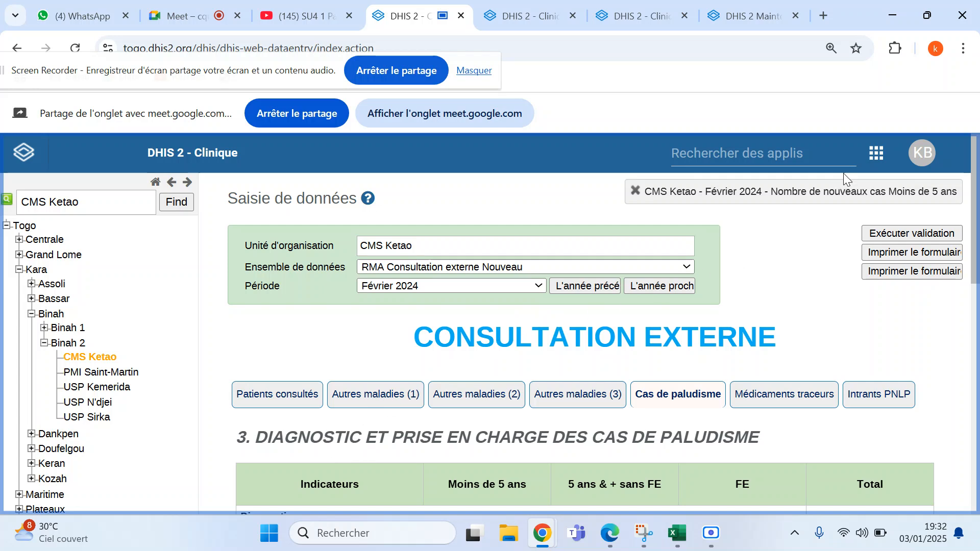
{"action": "left_click", "coordinate": [877, 159]}
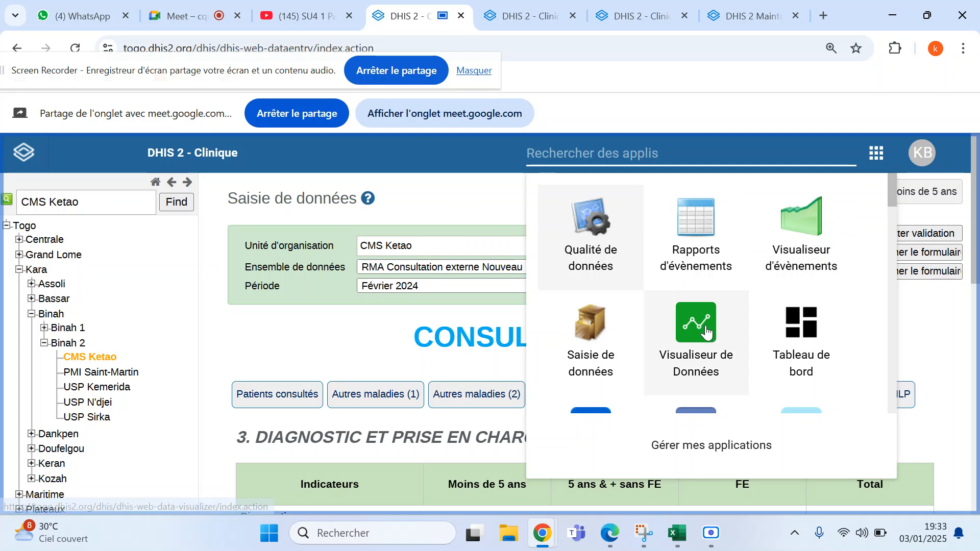
{"action": "left_click", "coordinate": [707, 326]}
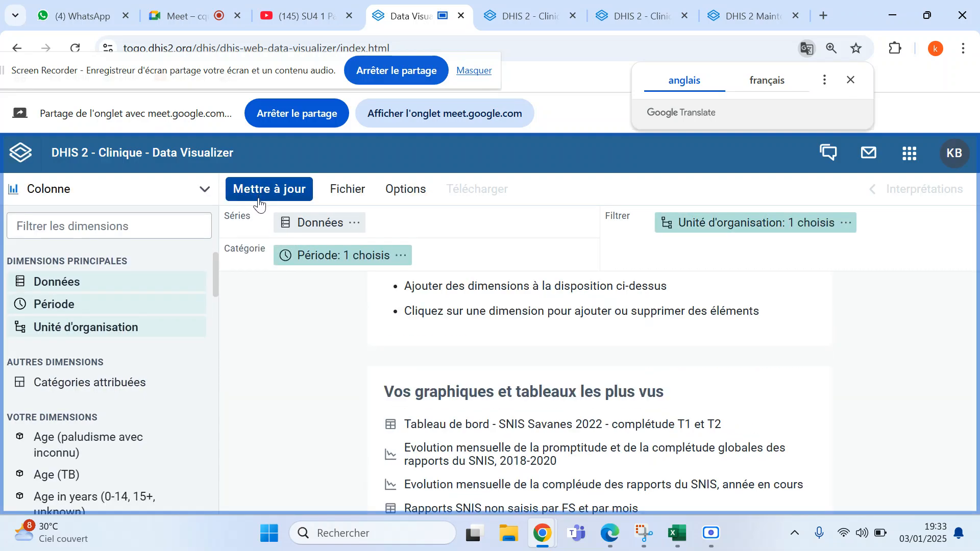
{"action": "left_click", "coordinate": [100, 190]}
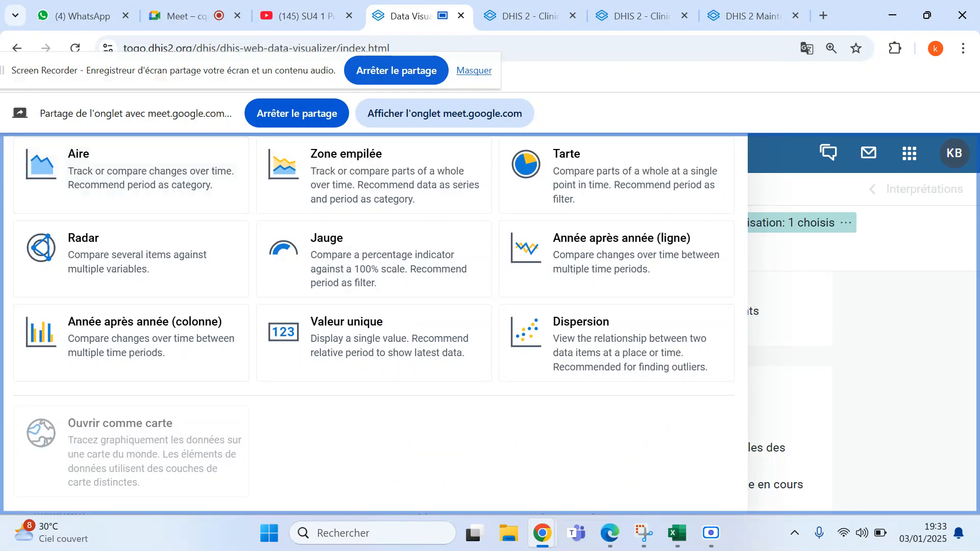
- Reduce the browser page zoom to 80 % so more of the visualisation type list fits on screen
{"action": "left_click", "coordinate": [963, 49]}
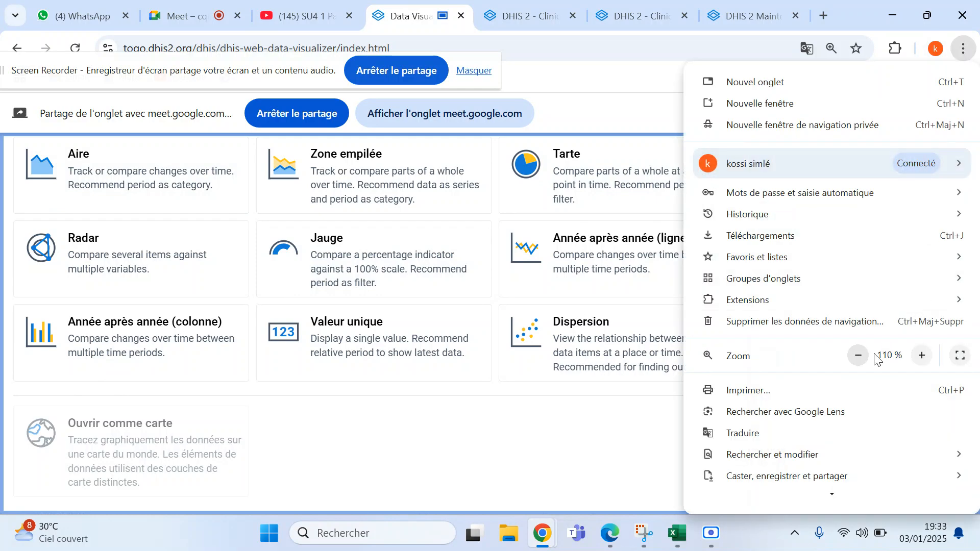
{"action": "left_click", "coordinate": [858, 357]}
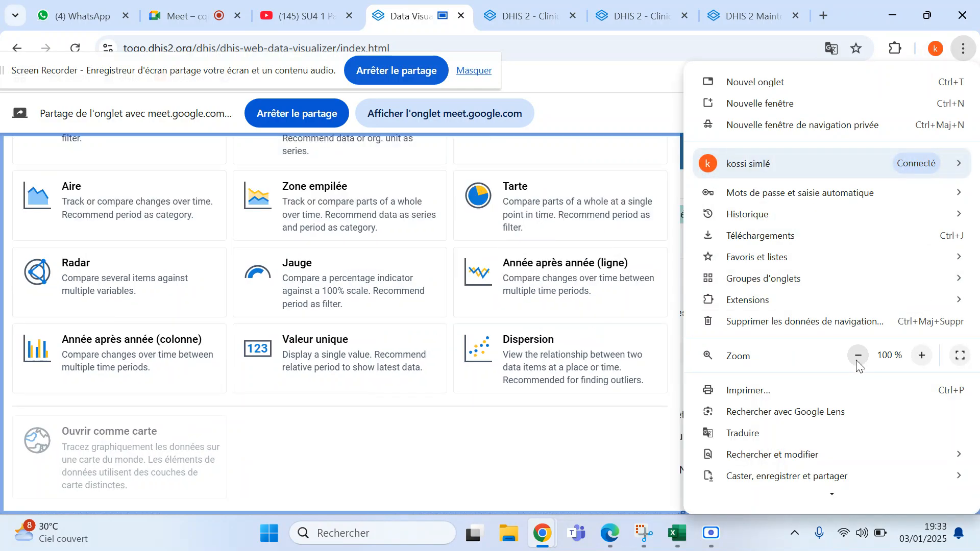
{"action": "left_click", "coordinate": [858, 355]}
{"action": "key", "text": "Escape"}
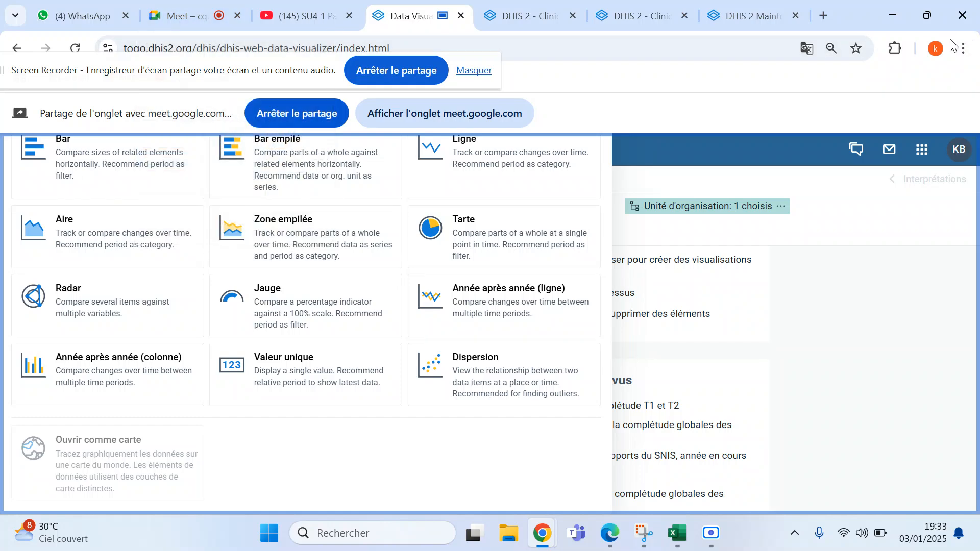
{"action": "left_click", "coordinate": [964, 49]}
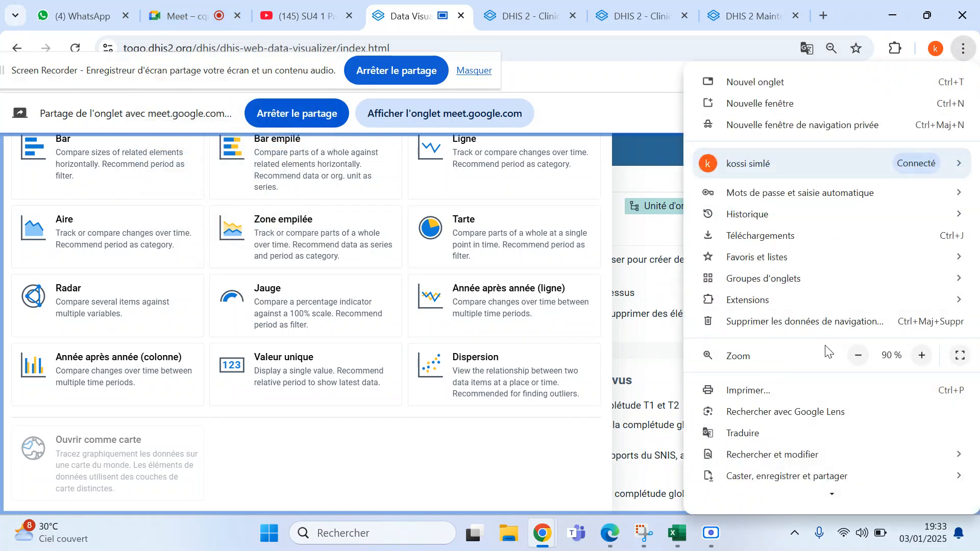
{"action": "left_click", "coordinate": [858, 355]}
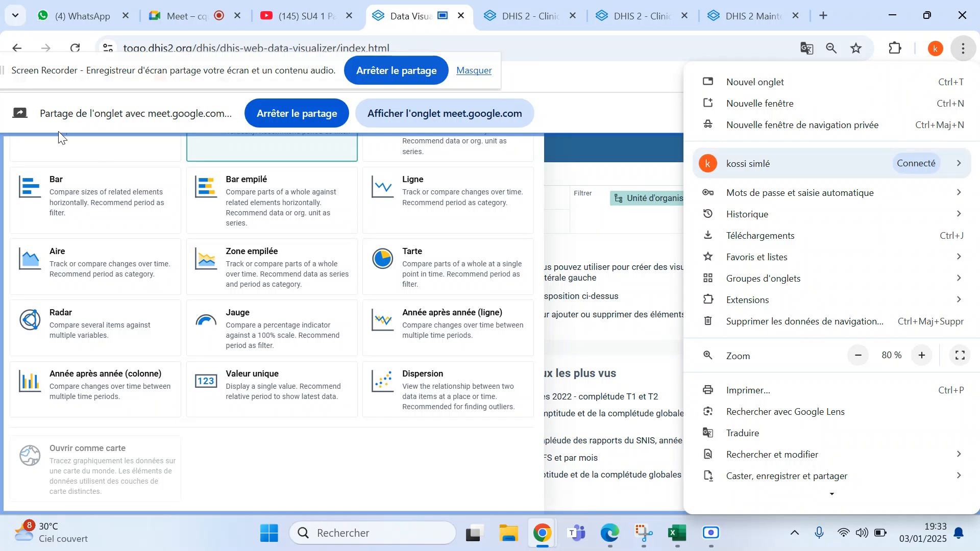
{"action": "left_click", "coordinate": [95, 177]}
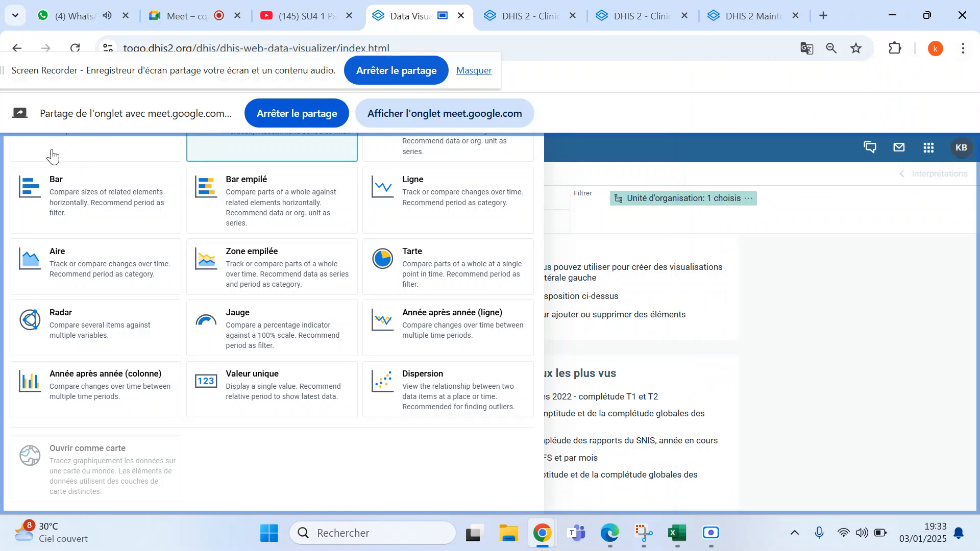
- Choose Tableau croisé dynamique as the visualisation type and open the Données dimension, viewing its available data types
{"action": "left_click", "coordinate": [114, 153]}
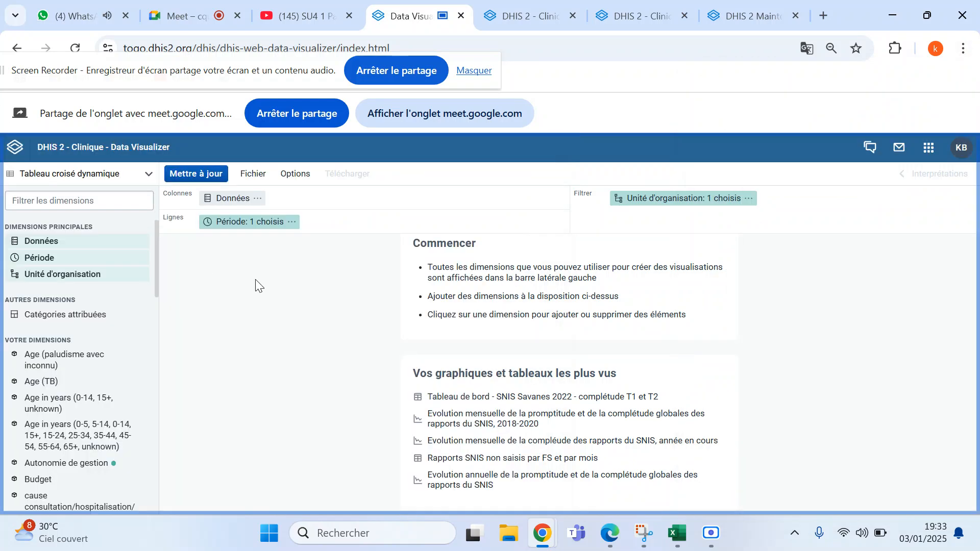
{"action": "left_click", "coordinate": [232, 201]}
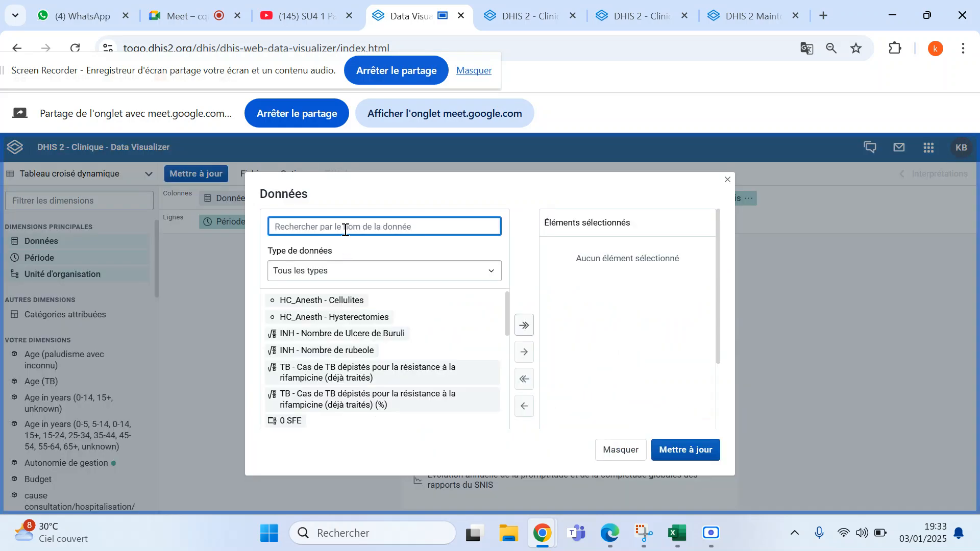
{"action": "left_click", "coordinate": [489, 275]}
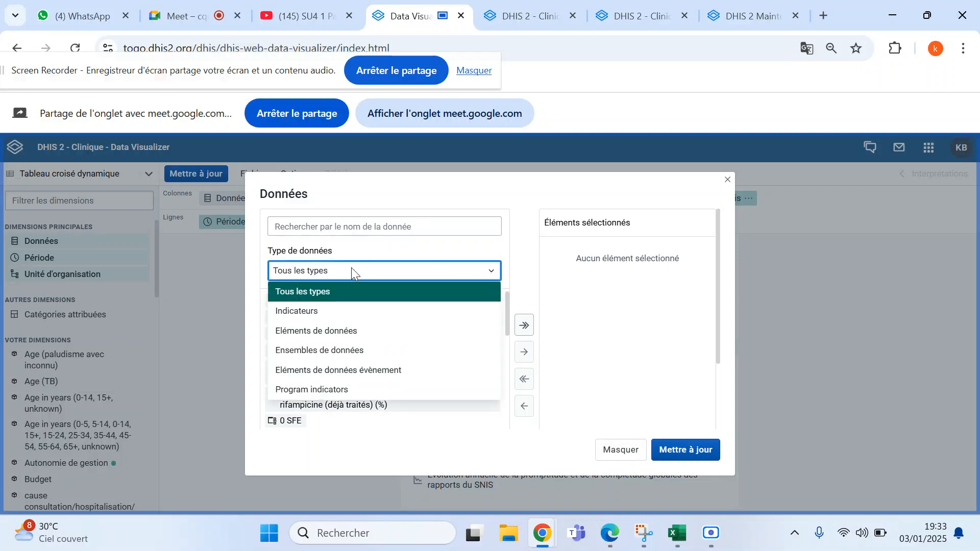
{"action": "left_click", "coordinate": [302, 220]}
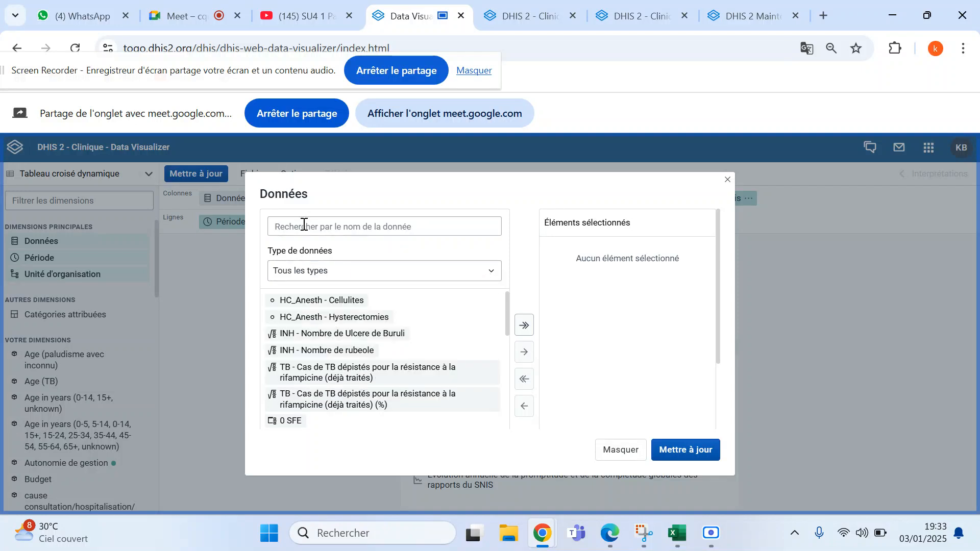
- Search the data of all types for "palu" and look through the matching malaria items
{"action": "left_click", "coordinate": [304, 225]}
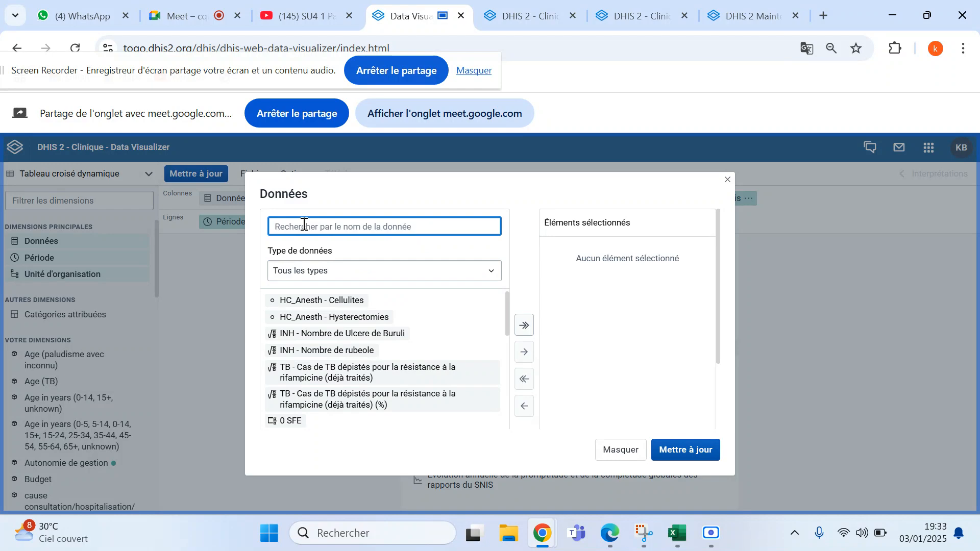
{"action": "type", "text": "pl"}
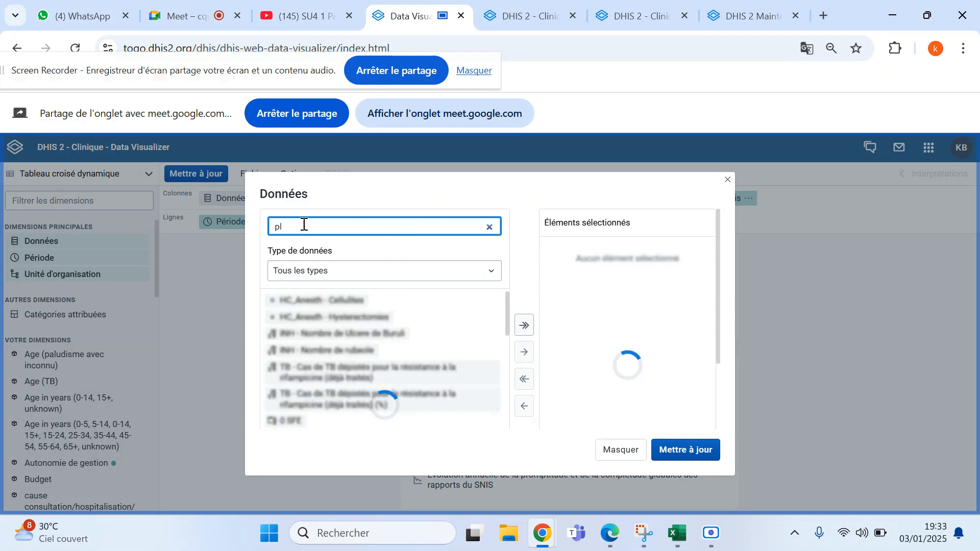
{"action": "key", "text": "BackSpace"}
{"action": "key", "text": "BackSpace"}
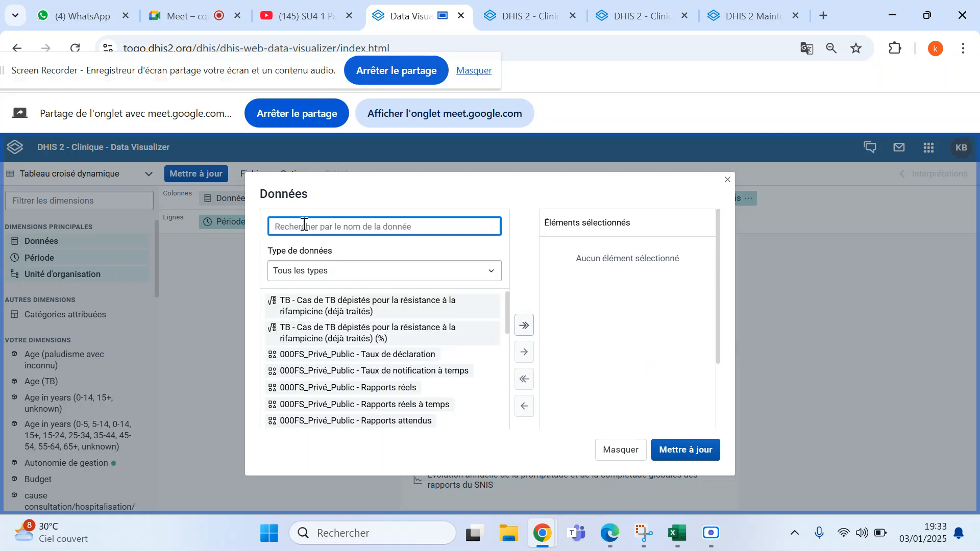
{"action": "type", "text": "palu"}
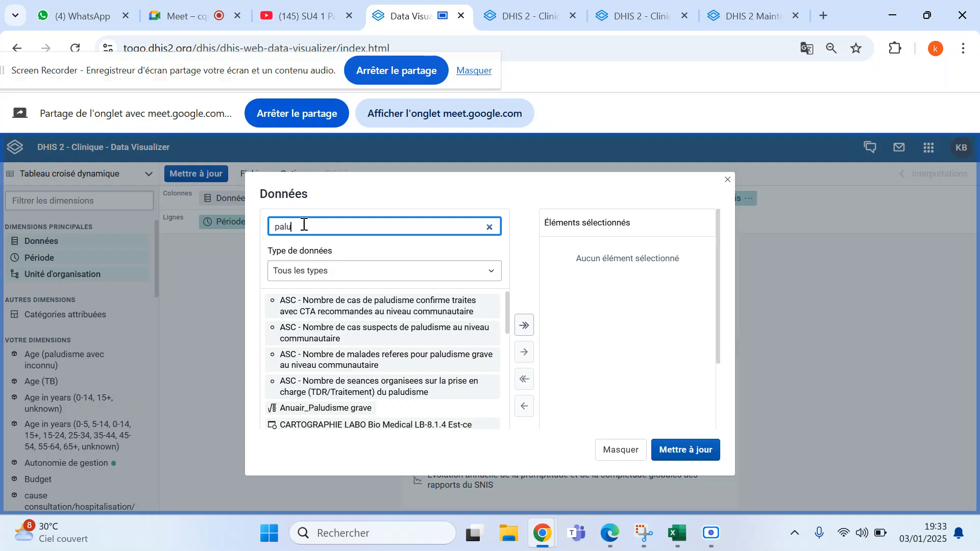
{"action": "scroll", "coordinate": [383, 357], "scroll_direction": "down", "scroll_amount": 5}
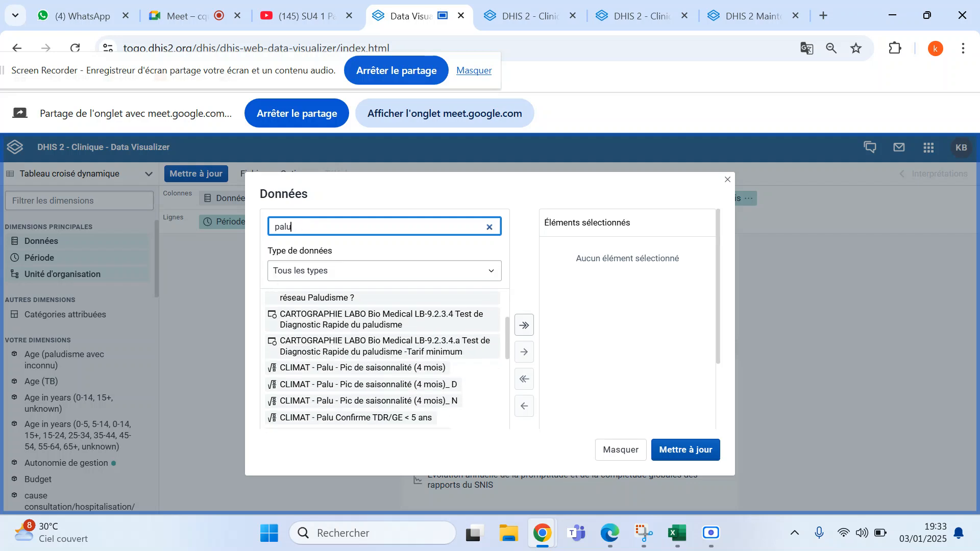
{"action": "scroll", "coordinate": [383, 360], "scroll_direction": "down", "scroll_amount": 8}
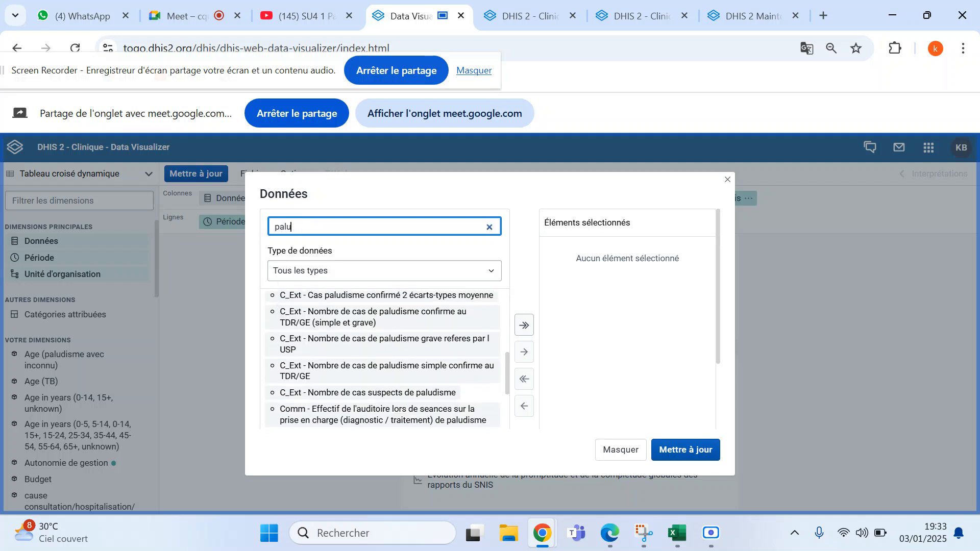
{"action": "scroll", "coordinate": [383, 360], "scroll_direction": "down", "scroll_amount": 8}
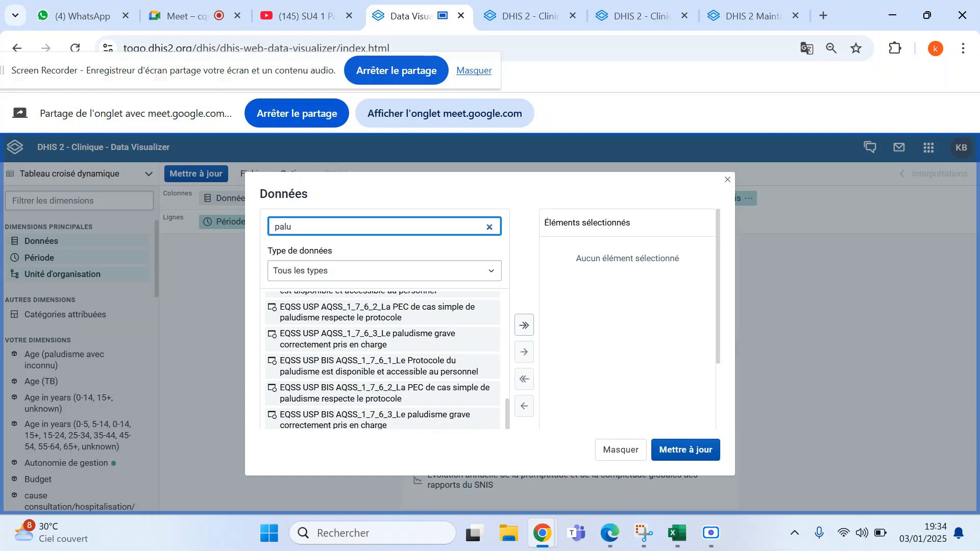
{"action": "scroll", "coordinate": [372, 403], "scroll_direction": "down", "scroll_amount": 8}
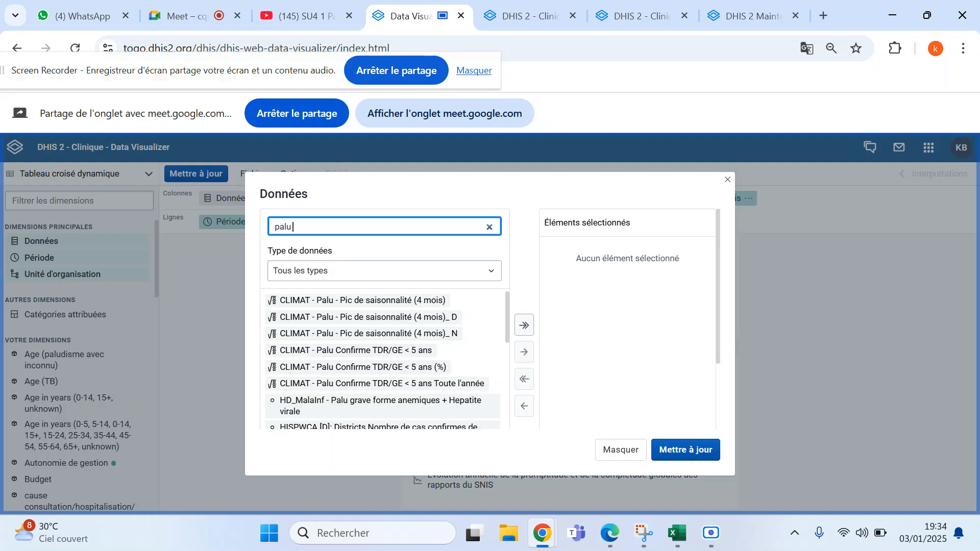
- Examine the palu data items from the CLIMAT indicators through the PALU_Difference and PALU_diff indicators to the list's end
{"action": "scroll", "coordinate": [383, 360], "scroll_direction": "down", "scroll_amount": 2}
{"action": "scroll", "coordinate": [383, 360], "scroll_direction": "down", "scroll_amount": 2}
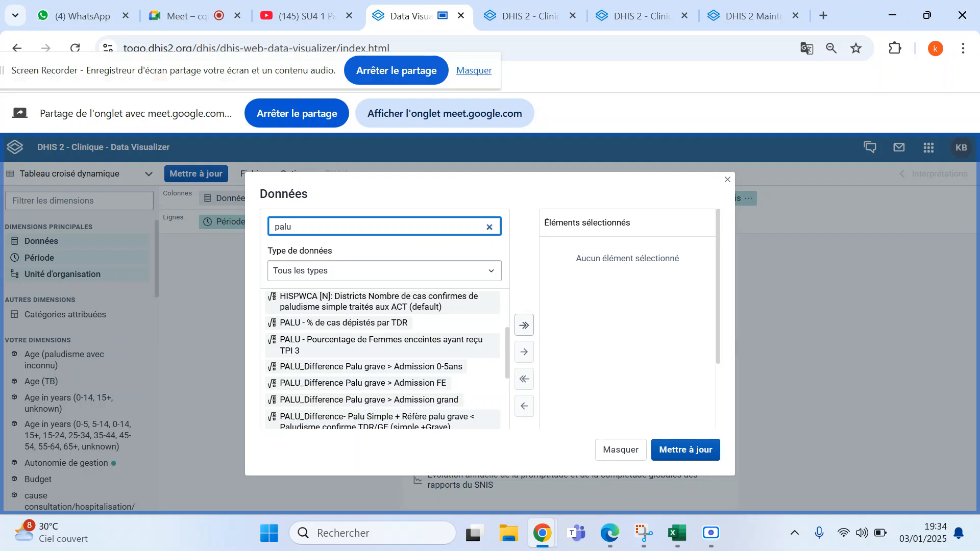
{"action": "scroll", "coordinate": [383, 360], "scroll_direction": "down", "scroll_amount": 1}
{"action": "scroll", "coordinate": [382, 360], "scroll_direction": "down", "scroll_amount": 2}
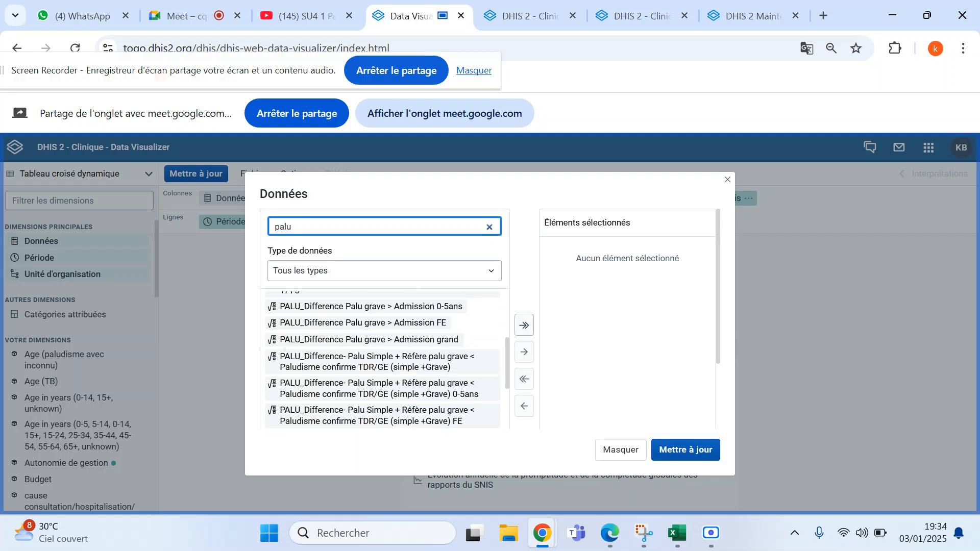
{"action": "scroll", "coordinate": [382, 360], "scroll_direction": "down", "scroll_amount": 1}
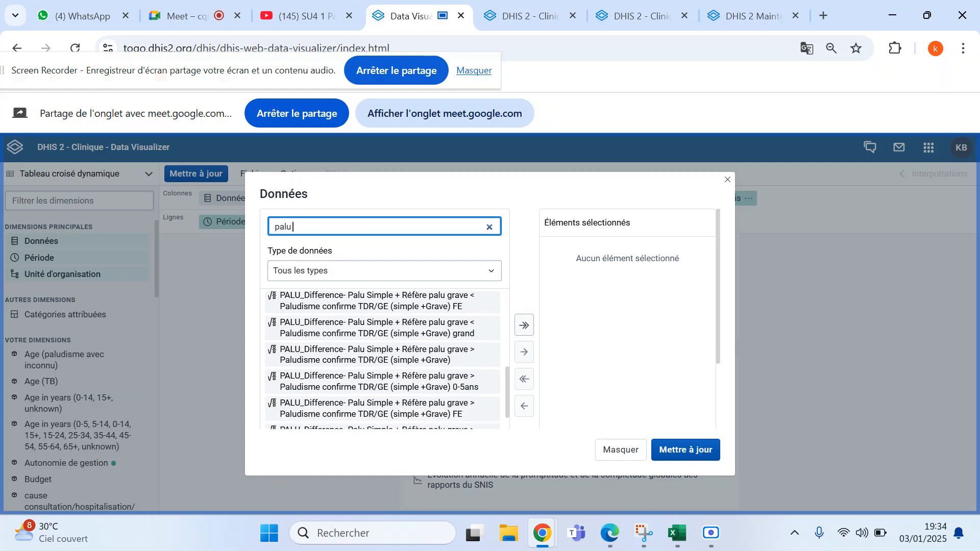
{"action": "scroll", "coordinate": [383, 360], "scroll_direction": "down", "scroll_amount": 3}
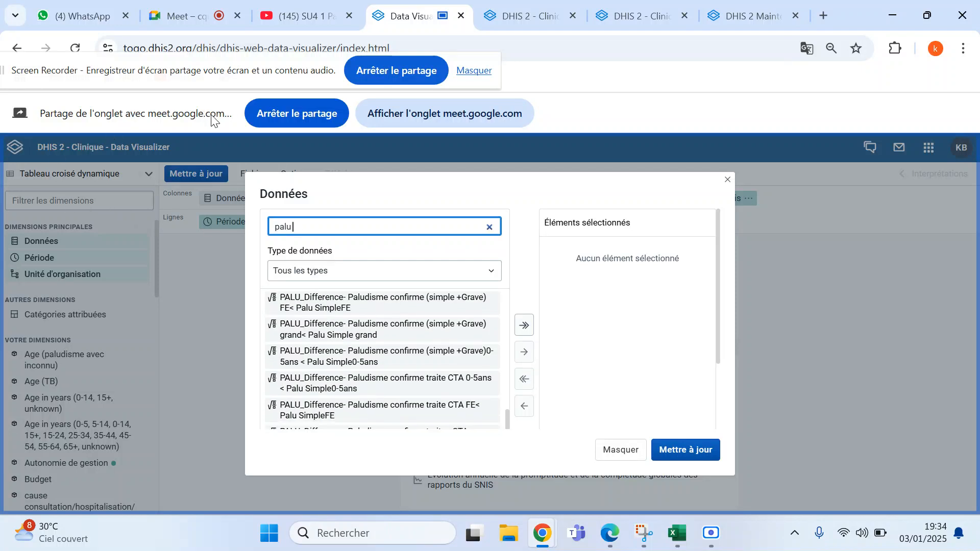
{"action": "scroll", "coordinate": [383, 359], "scroll_direction": "down", "scroll_amount": 5}
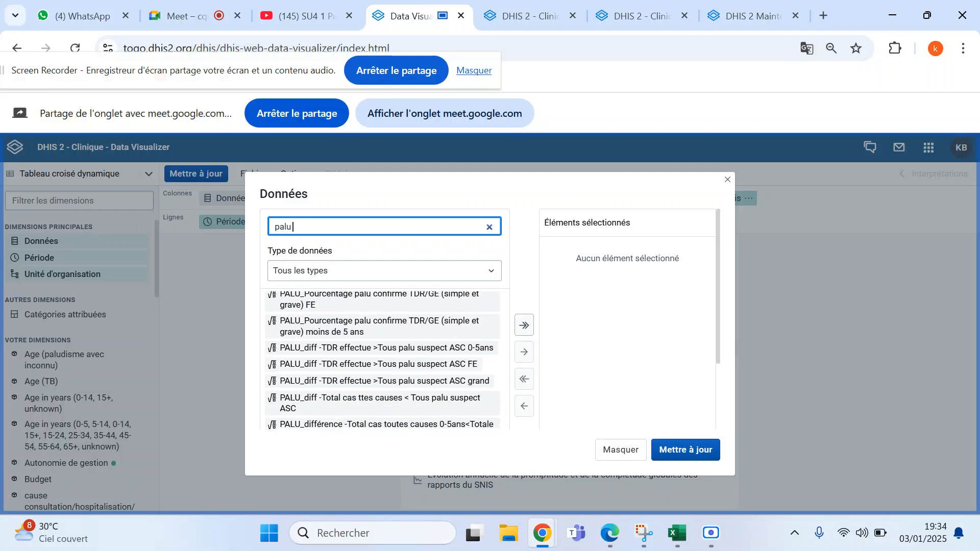
{"action": "scroll", "coordinate": [383, 360], "scroll_direction": "up", "scroll_amount": 1}
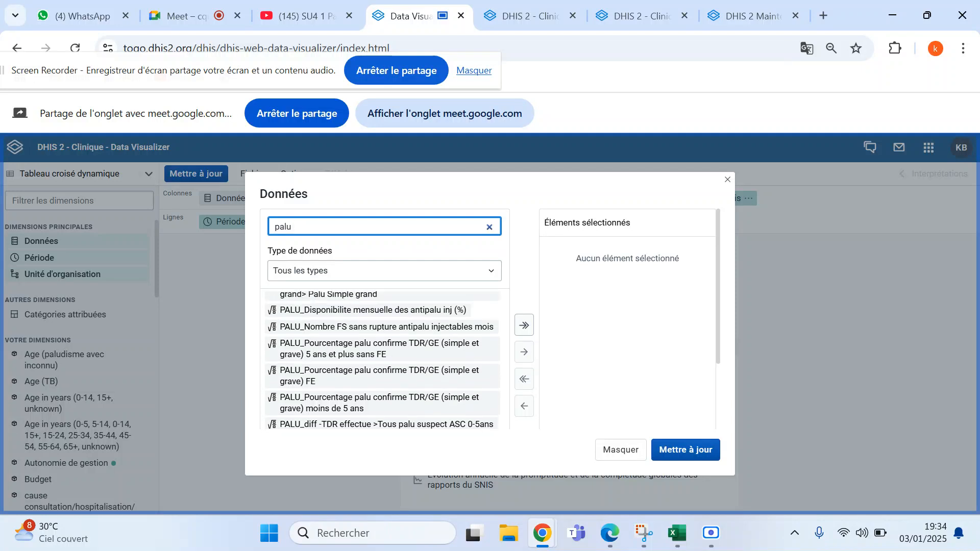
{"action": "scroll", "coordinate": [383, 360], "scroll_direction": "up", "scroll_amount": 1}
{"action": "scroll", "coordinate": [383, 360], "scroll_direction": "down", "scroll_amount": 5}
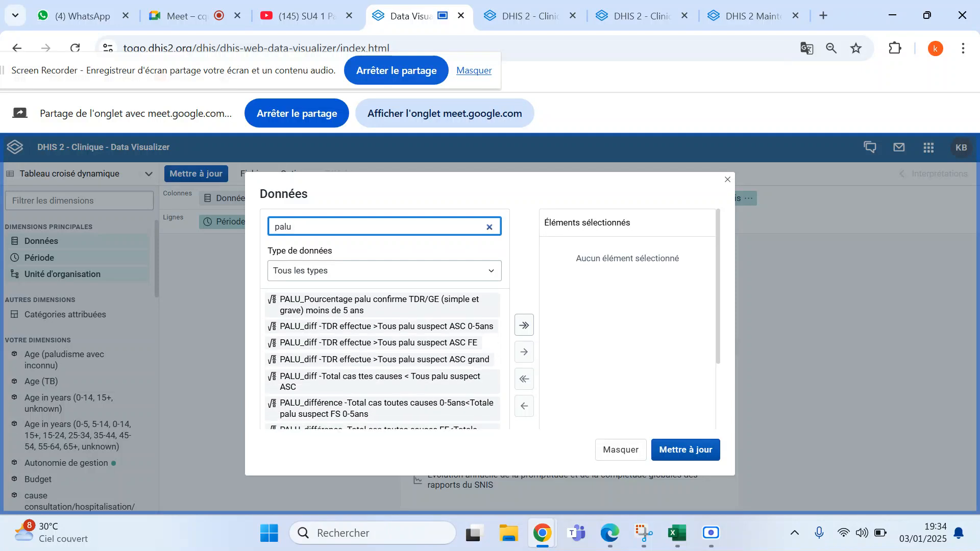
{"action": "scroll", "coordinate": [442, 332], "scroll_direction": "down", "scroll_amount": 3}
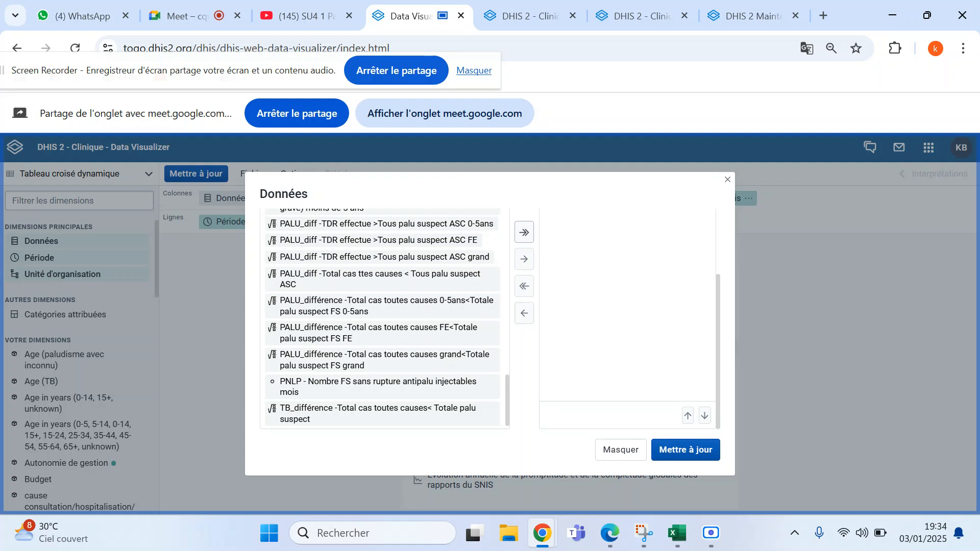
- Examine the "palu" data items again, from the CLIMAT indicators through the PALU_Difference, PALU_Pourcentage and PALU_diff indicators
{"action": "scroll", "coordinate": [462, 384], "scroll_direction": "up", "scroll_amount": 3}
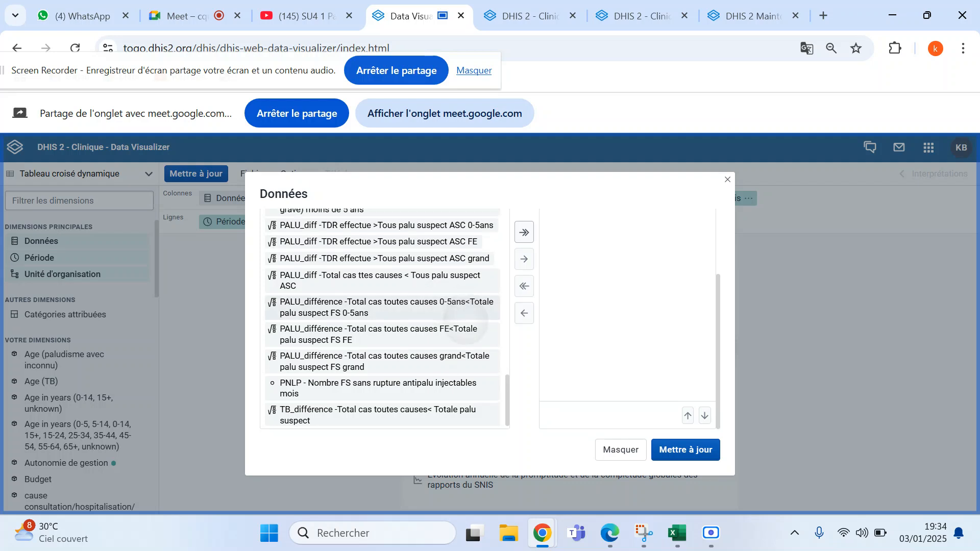
{"action": "scroll", "coordinate": [463, 386], "scroll_direction": "up", "scroll_amount": 10}
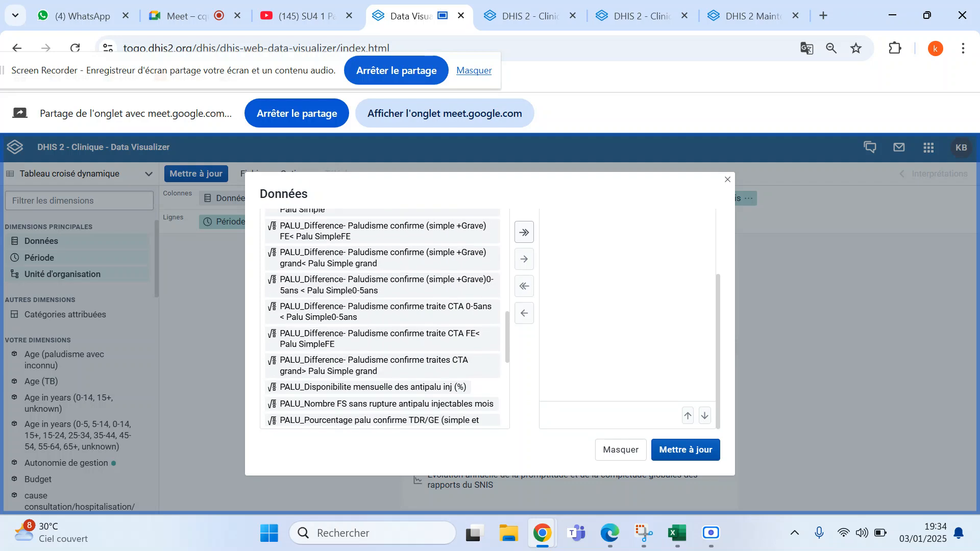
{"action": "scroll", "coordinate": [464, 385], "scroll_direction": "up", "scroll_amount": 15}
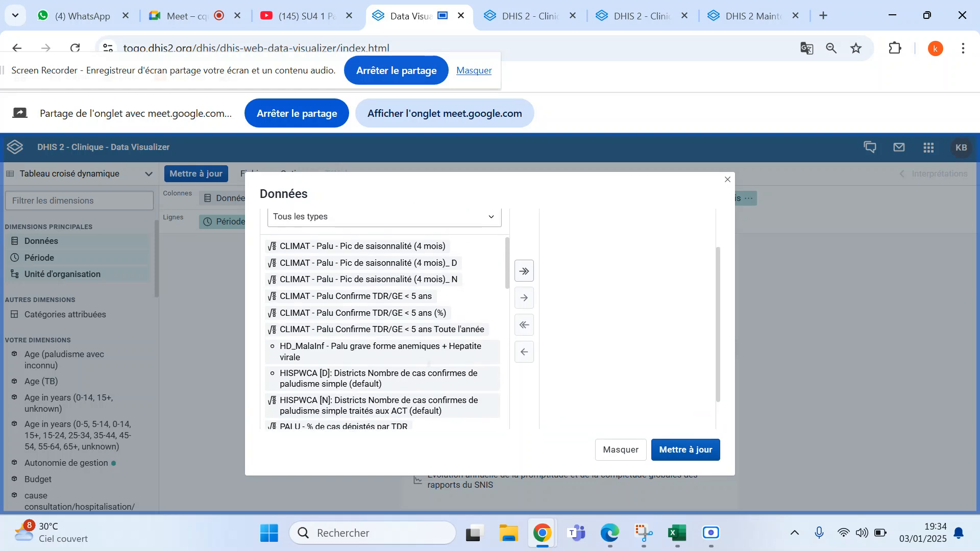
{"action": "scroll", "coordinate": [385, 319], "scroll_direction": "up", "scroll_amount": 2}
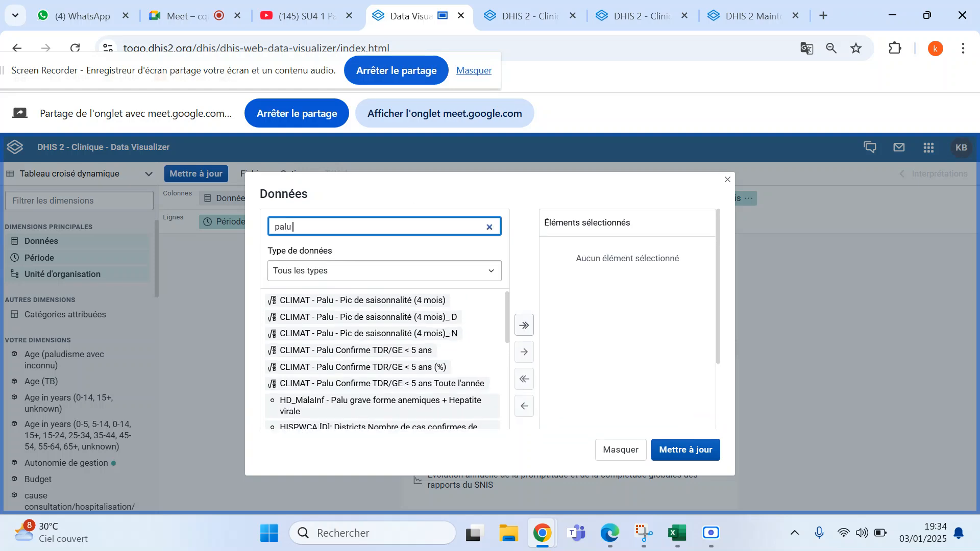
{"action": "scroll", "coordinate": [383, 360], "scroll_direction": "down", "scroll_amount": 2}
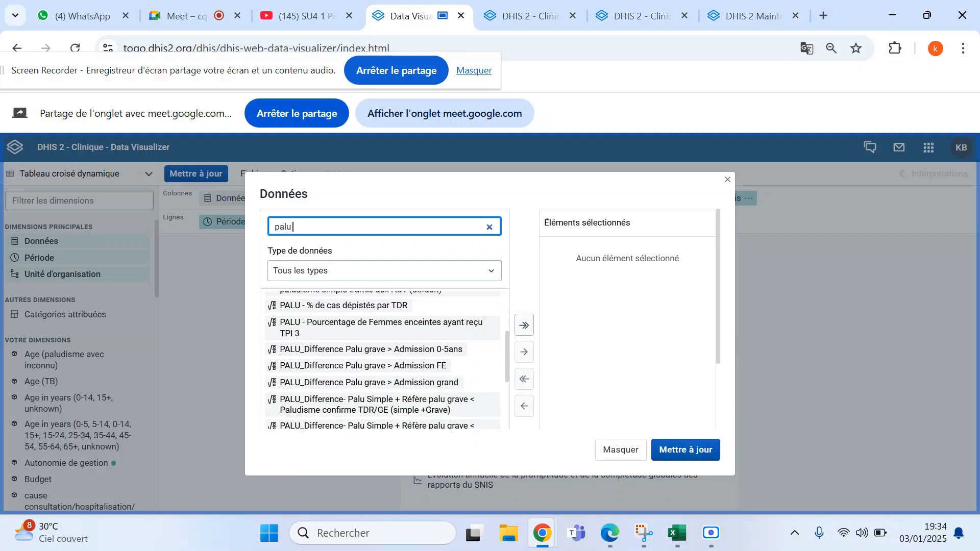
{"action": "scroll", "coordinate": [383, 359], "scroll_direction": "down", "scroll_amount": 4}
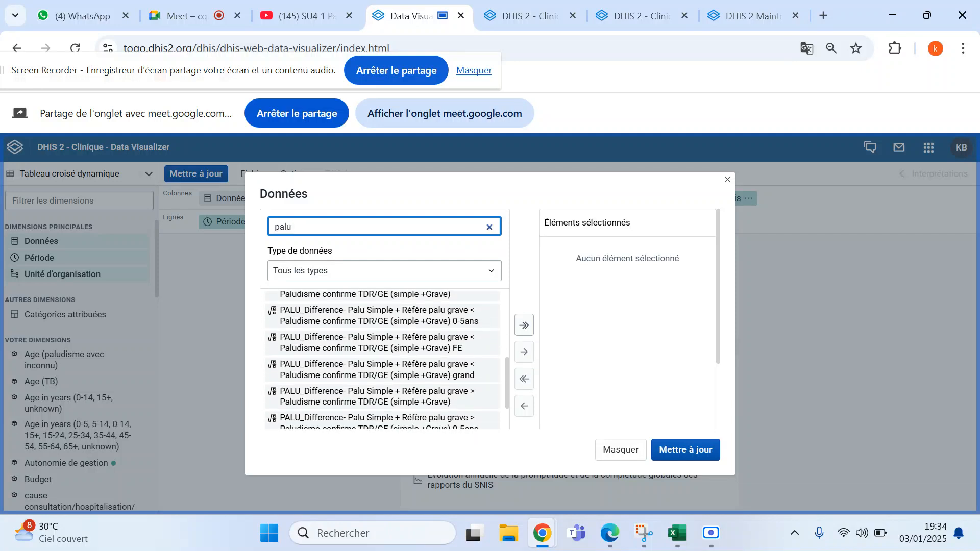
{"action": "scroll", "coordinate": [383, 360], "scroll_direction": "down", "scroll_amount": 4}
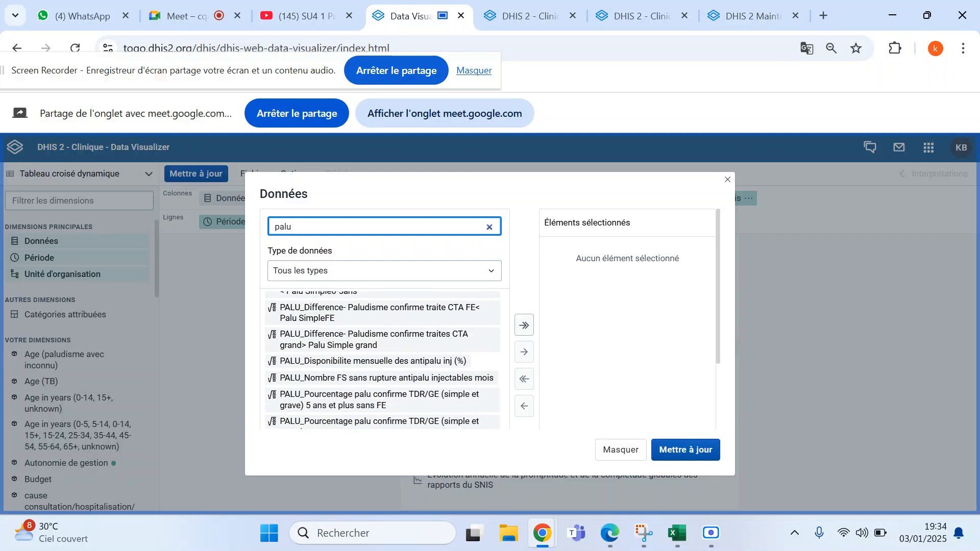
{"action": "scroll", "coordinate": [382, 359], "scroll_direction": "down", "scroll_amount": 5}
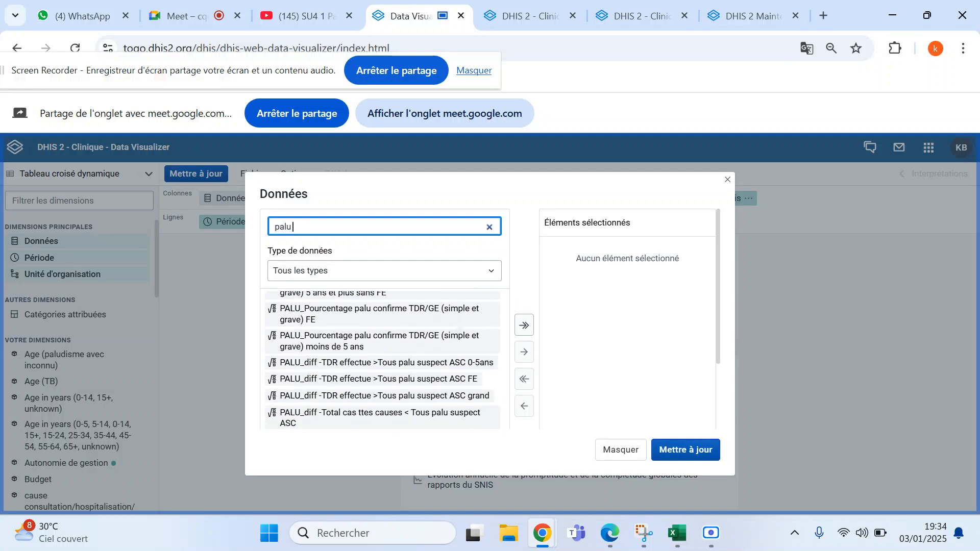
{"action": "scroll", "coordinate": [383, 359], "scroll_direction": "down", "scroll_amount": 3}
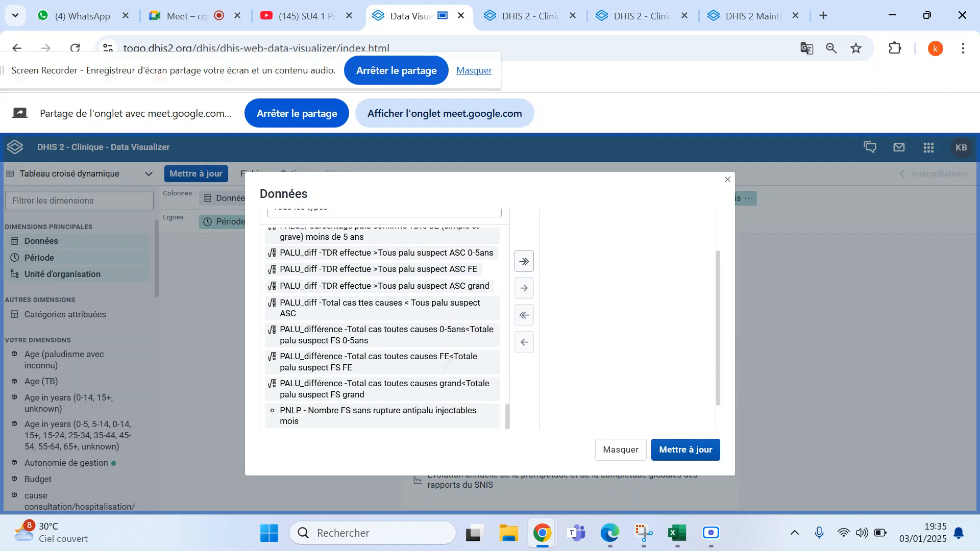
{"action": "scroll", "coordinate": [383, 319], "scroll_direction": "down", "scroll_amount": 1}
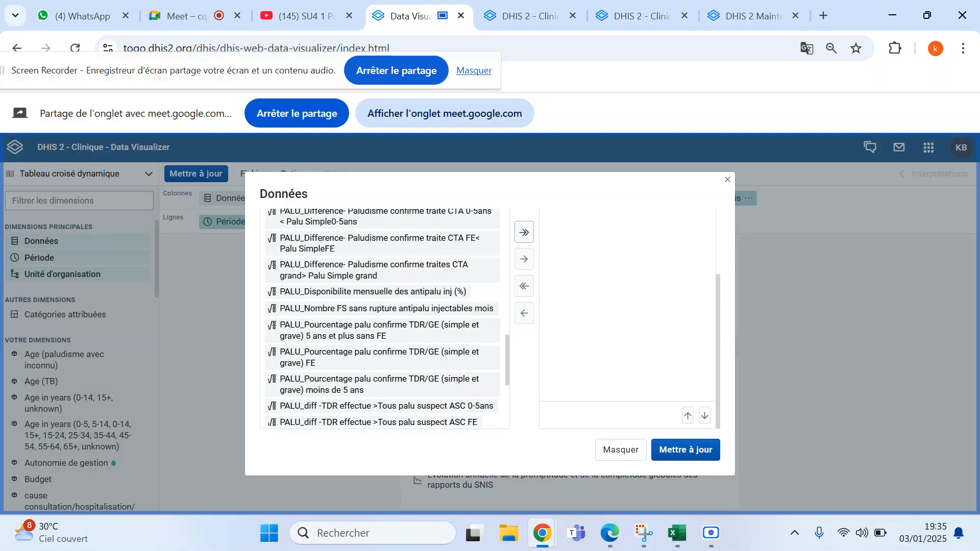
{"action": "scroll", "coordinate": [397, 296], "scroll_direction": "up", "scroll_amount": 7}
{"action": "scroll", "coordinate": [382, 317], "scroll_direction": "up", "scroll_amount": 10}
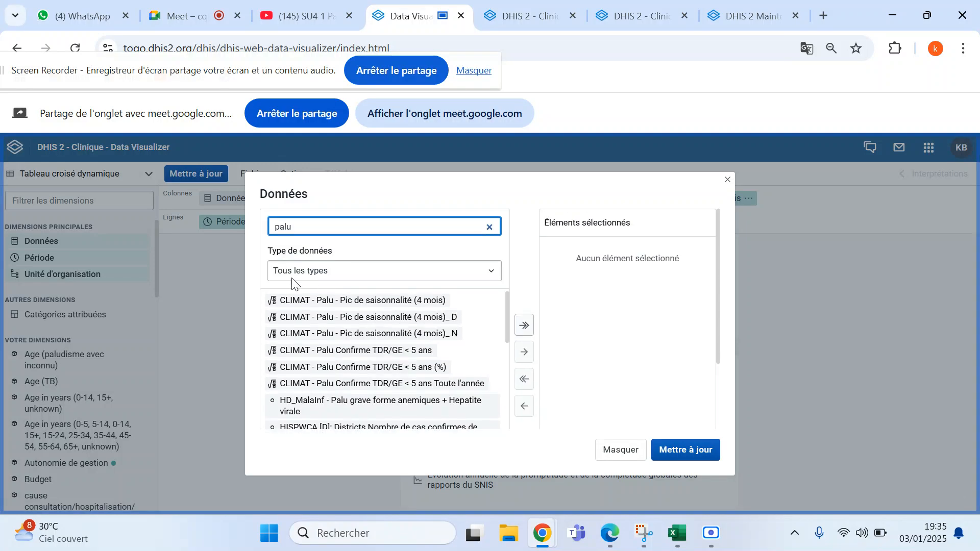
- Replace the "palu" search with "nombre de cas devpaludis" across all data types
{"action": "key", "text": "BackSpace"}
{"action": "key", "text": "BackSpace"}
{"action": "key", "text": "BackSpace"}
{"action": "key", "text": "BackSpace"}
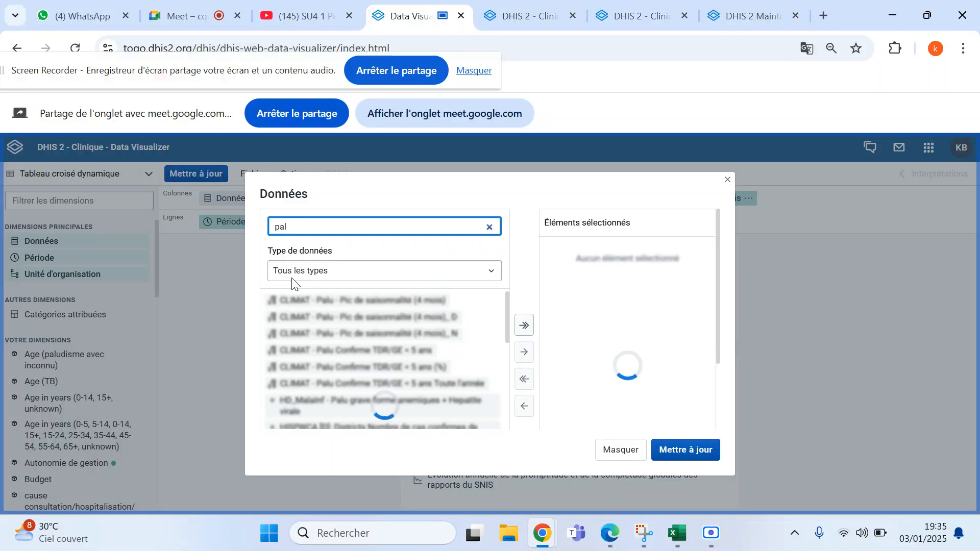
{"action": "type", "text": "n"}
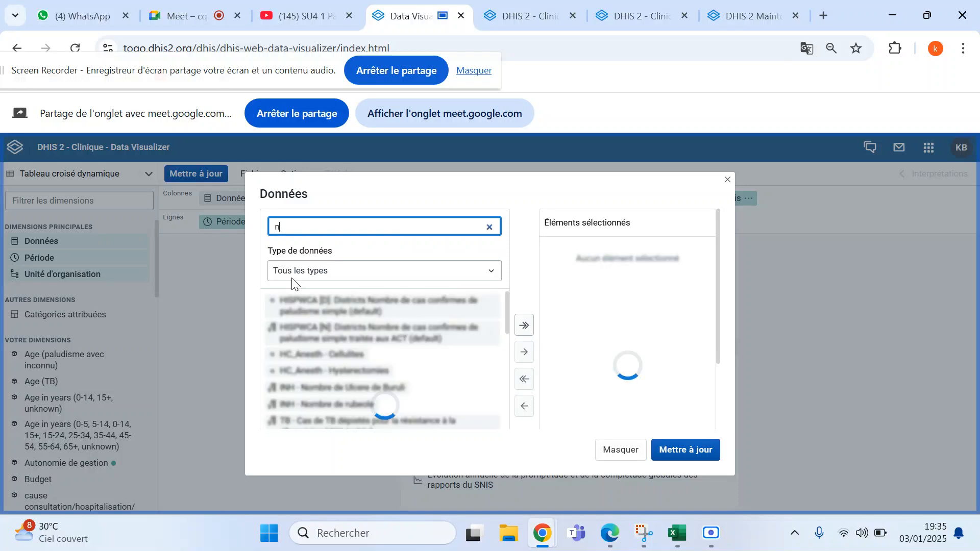
{"action": "type", "text": "om"}
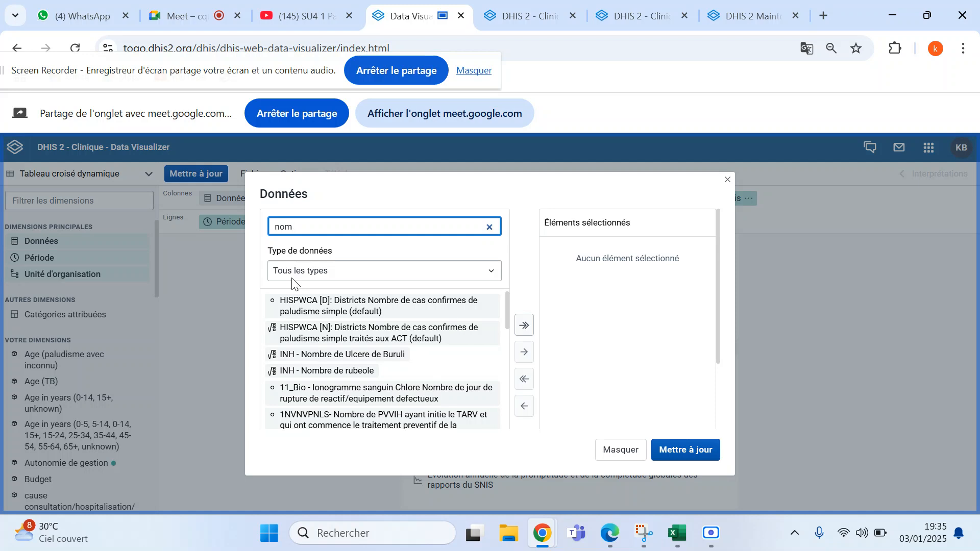
{"action": "type", "text": "bre de ca"}
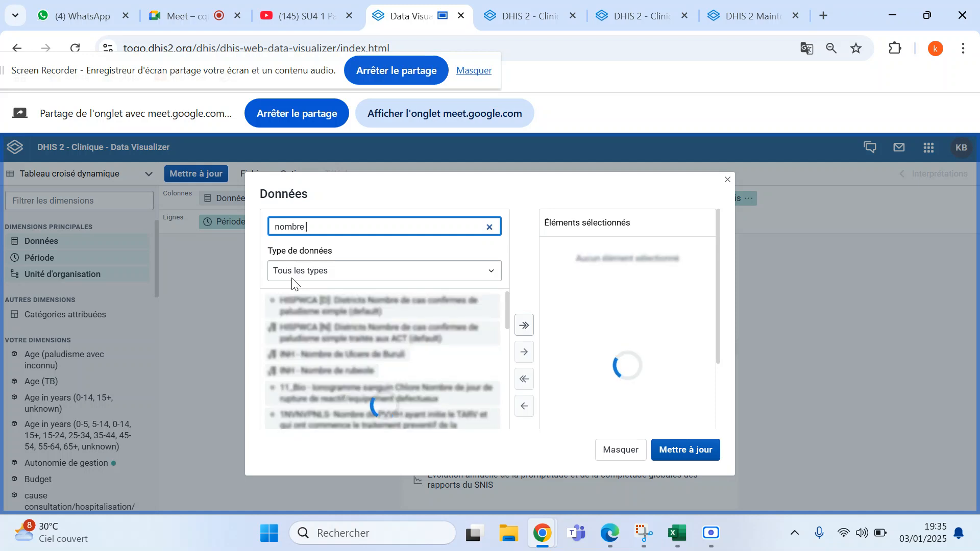
{"action": "type", "text": "s dev"}
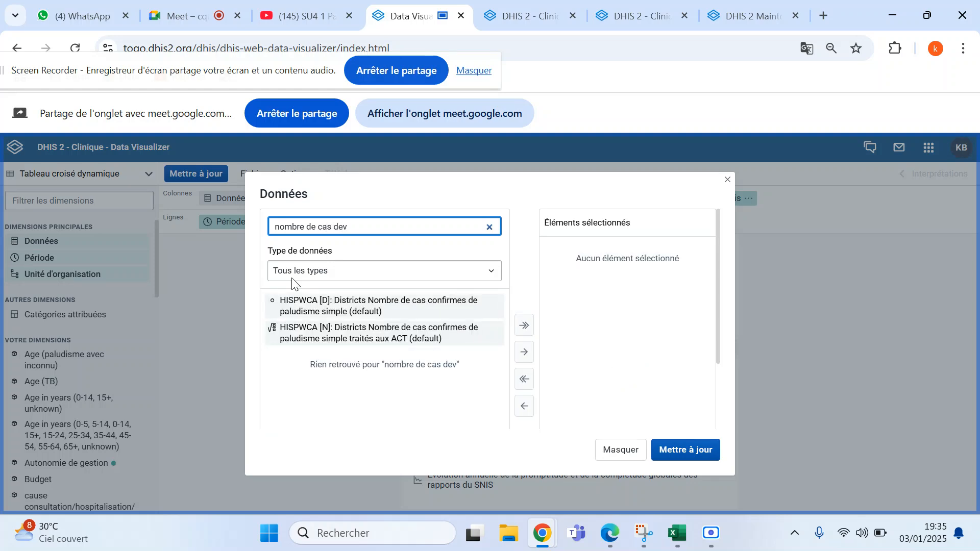
{"action": "type", "text": "pal"}
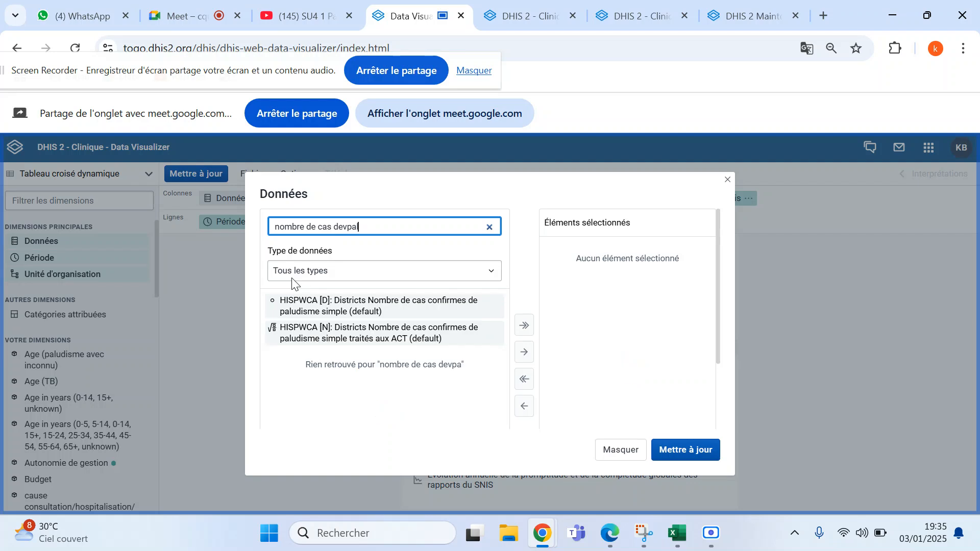
{"action": "type", "text": "ud"}
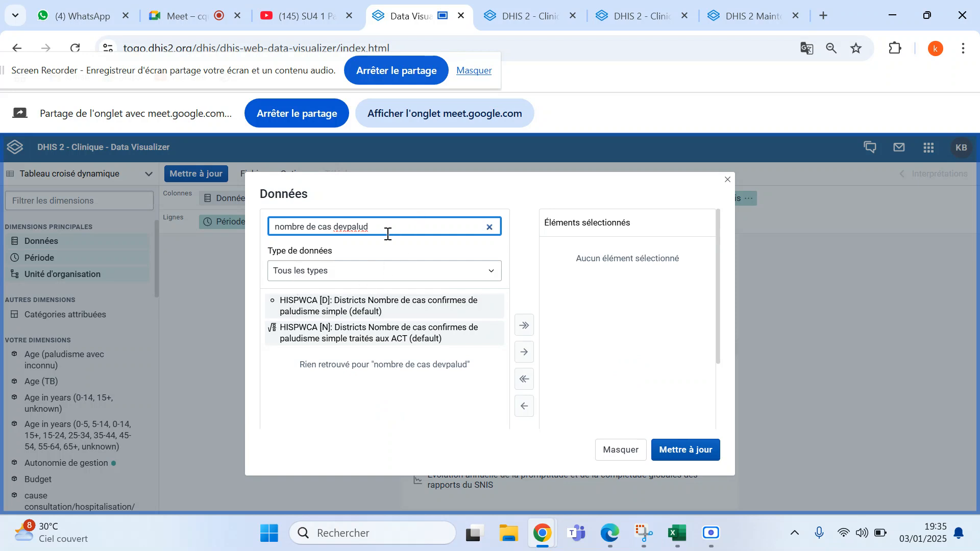
{"action": "type", "text": "is"}
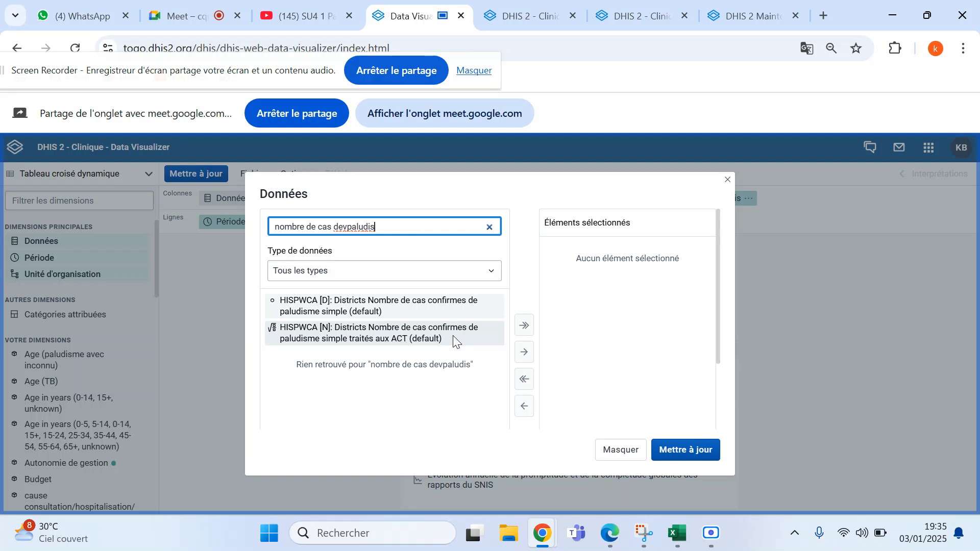
- Add HISPWCA [N]: Districts Nombre de cas confirmes de paludisme simple traités aux ACT (default) to the selected data and close the Données dimension
{"action": "double_click", "coordinate": [337, 335]}
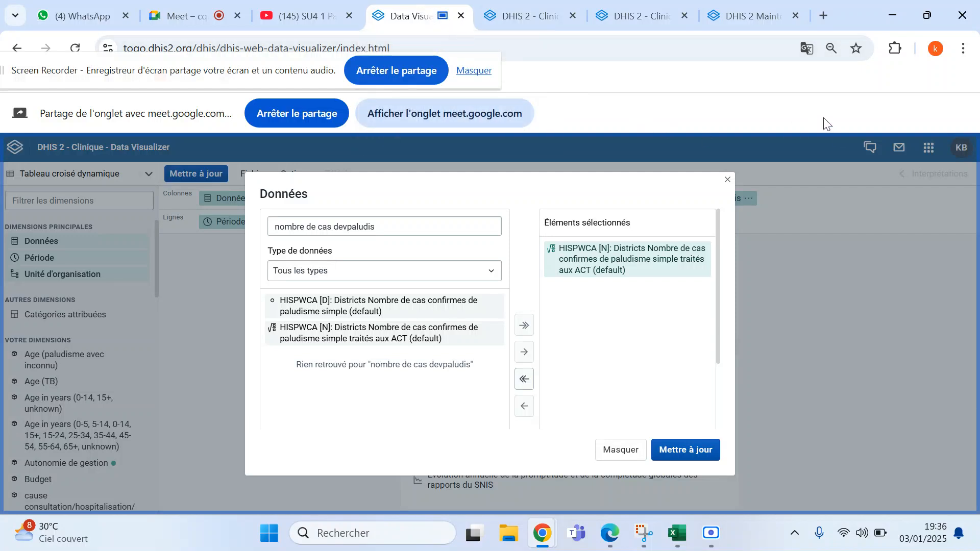
{"action": "left_click", "coordinate": [727, 179]}
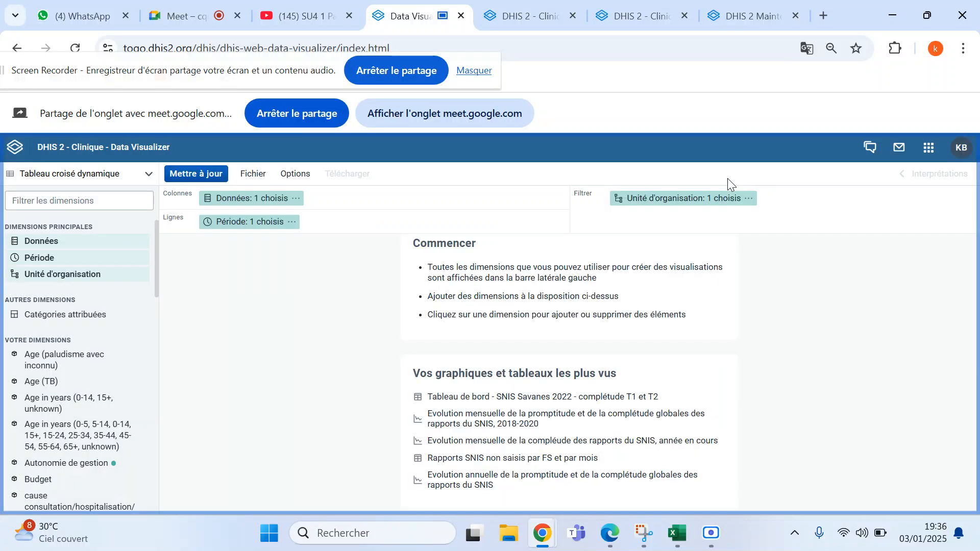
{"action": "left_click", "coordinate": [928, 148]}
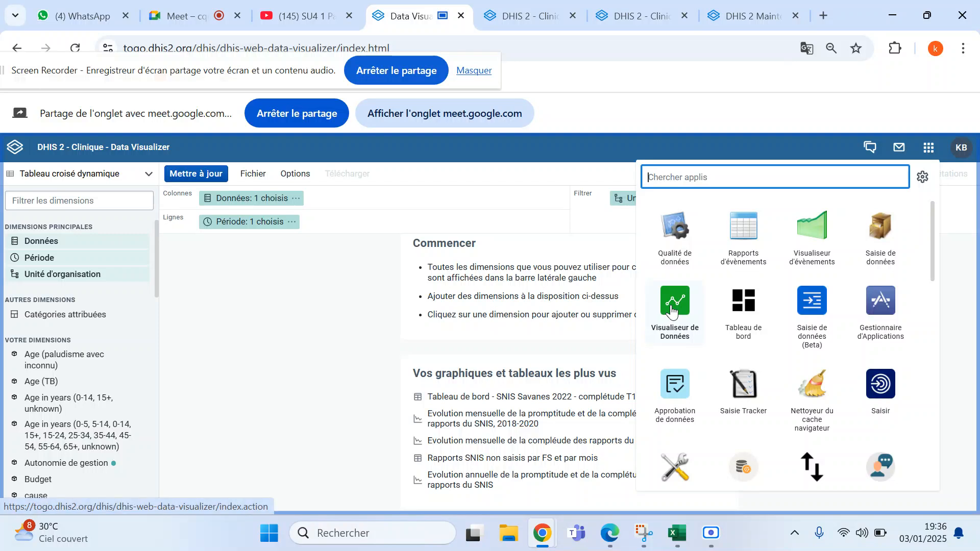
{"action": "left_click", "coordinate": [385, 235]}
- Search the Indicateurs in the Données dimension for "palu" and select Anuair_Paludisme grave in place of the HISPWCA [N] item
{"action": "left_click", "coordinate": [269, 203]}
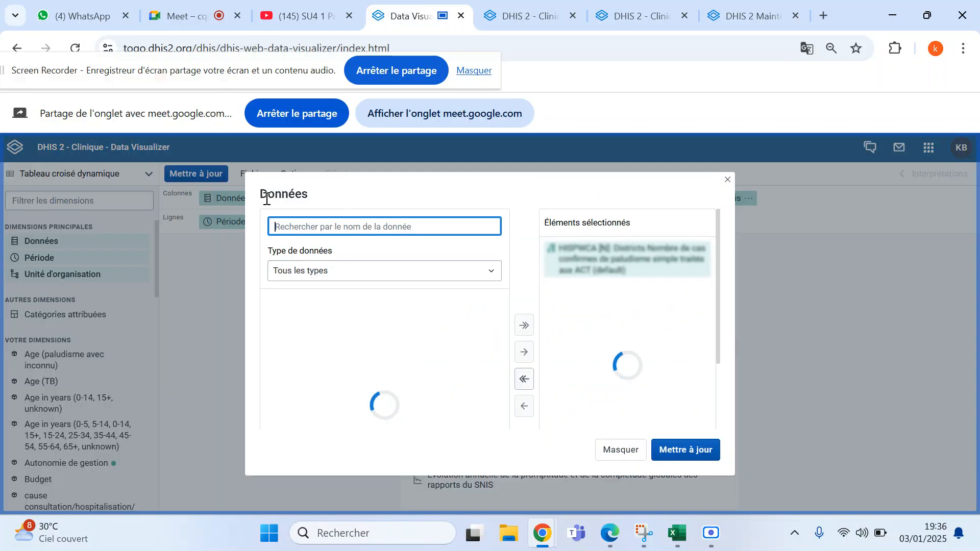
{"action": "left_click", "coordinate": [491, 271]}
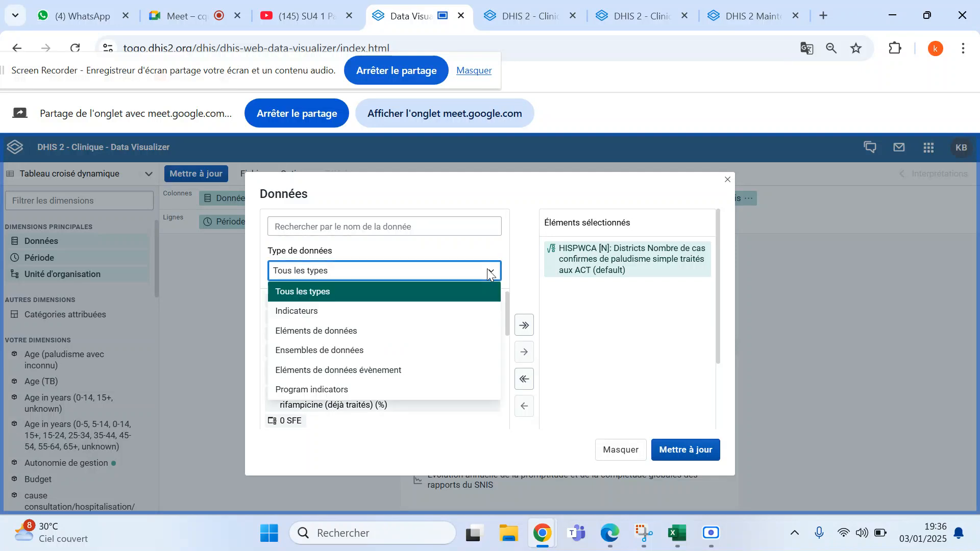
{"action": "left_click", "coordinate": [321, 316]}
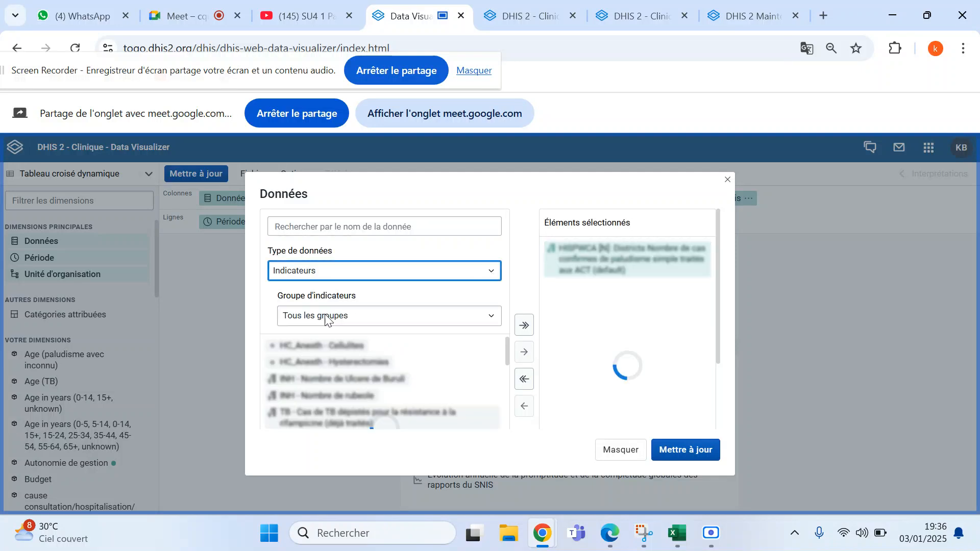
{"action": "left_click", "coordinate": [320, 229]}
{"action": "type", "text": "palu"}
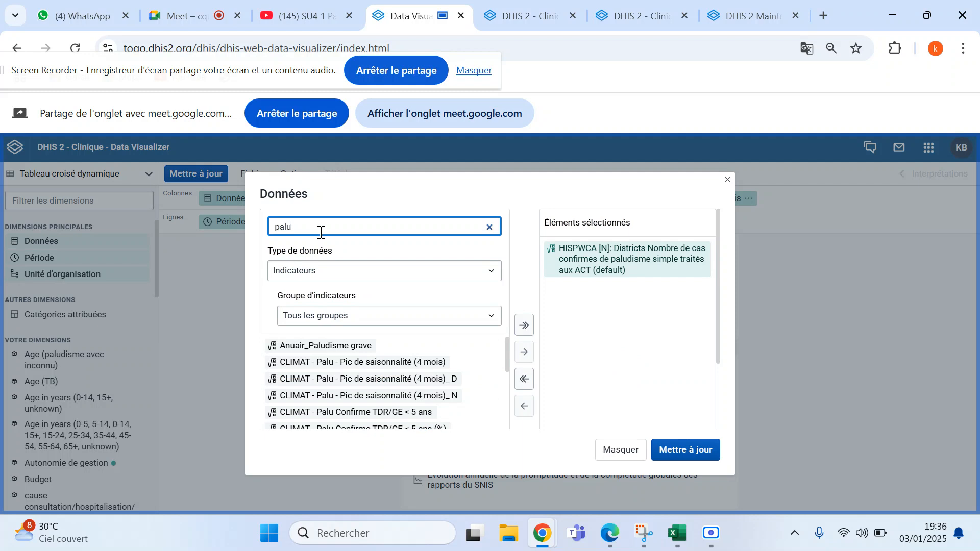
{"action": "double_click", "coordinate": [348, 348]}
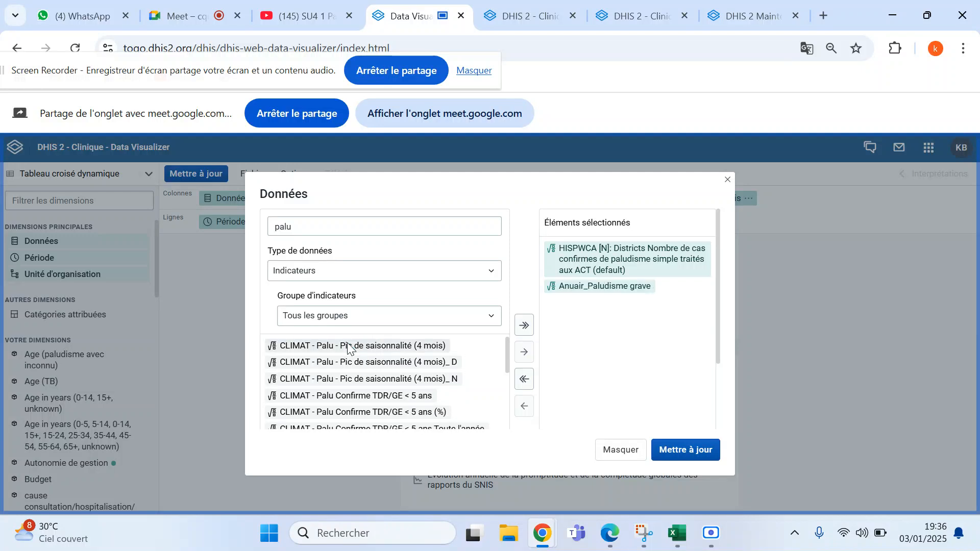
{"action": "double_click", "coordinate": [595, 261]}
- Add the HC_Anuair_Paludisme simple indicator to the selected data and close the Données dimension without updating the table
{"action": "scroll", "coordinate": [383, 382], "scroll_direction": "down", "scroll_amount": 5}
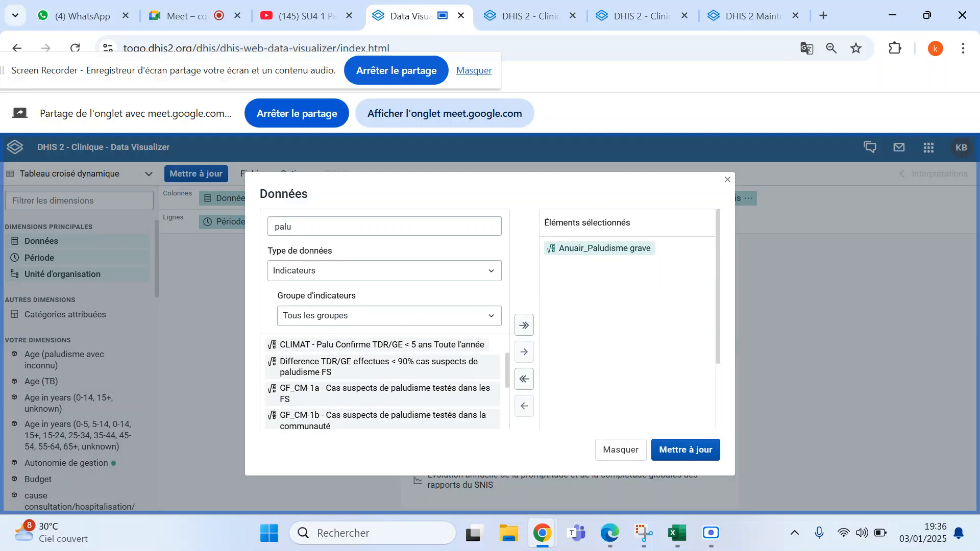
{"action": "scroll", "coordinate": [383, 383], "scroll_direction": "down", "scroll_amount": 1}
{"action": "scroll", "coordinate": [383, 383], "scroll_direction": "up", "scroll_amount": 1}
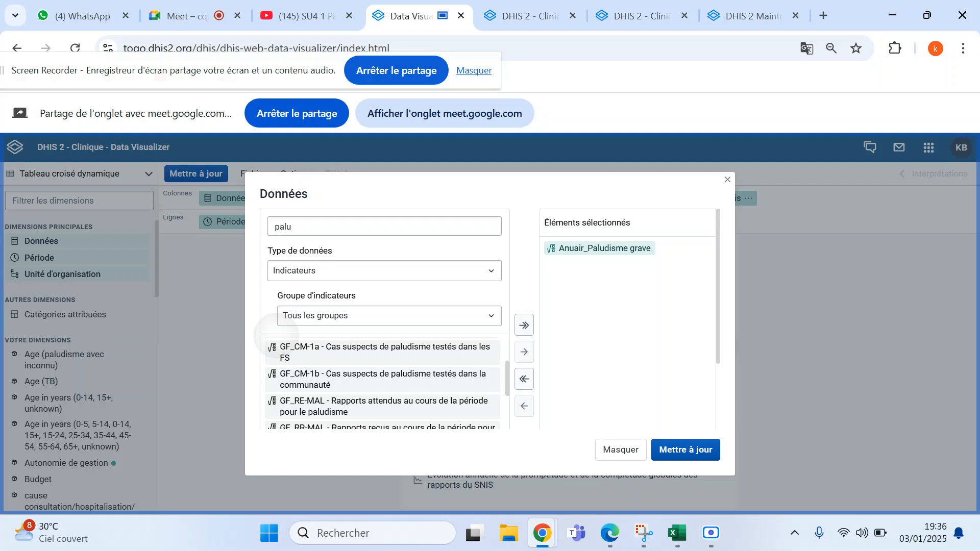
{"action": "scroll", "coordinate": [383, 382], "scroll_direction": "down", "scroll_amount": 4}
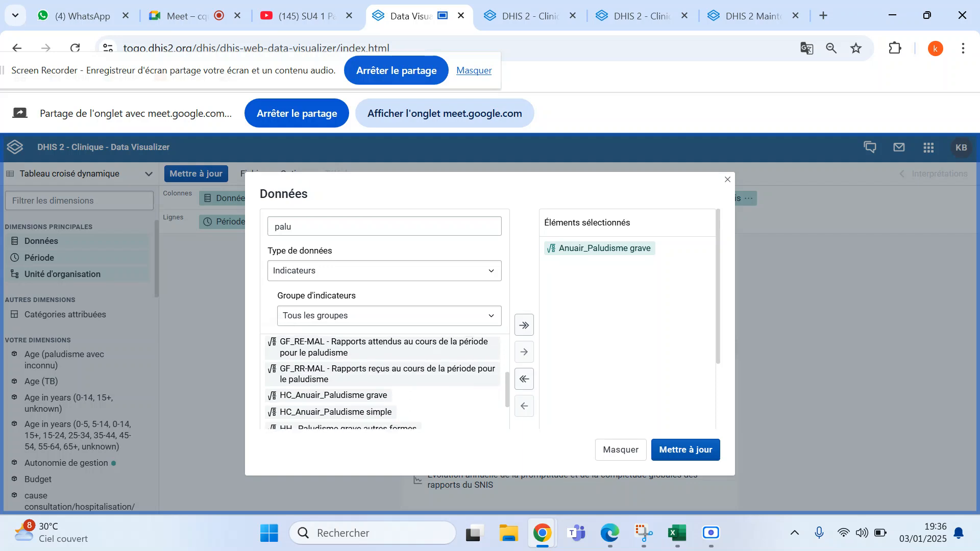
{"action": "scroll", "coordinate": [382, 383], "scroll_direction": "down", "scroll_amount": 1}
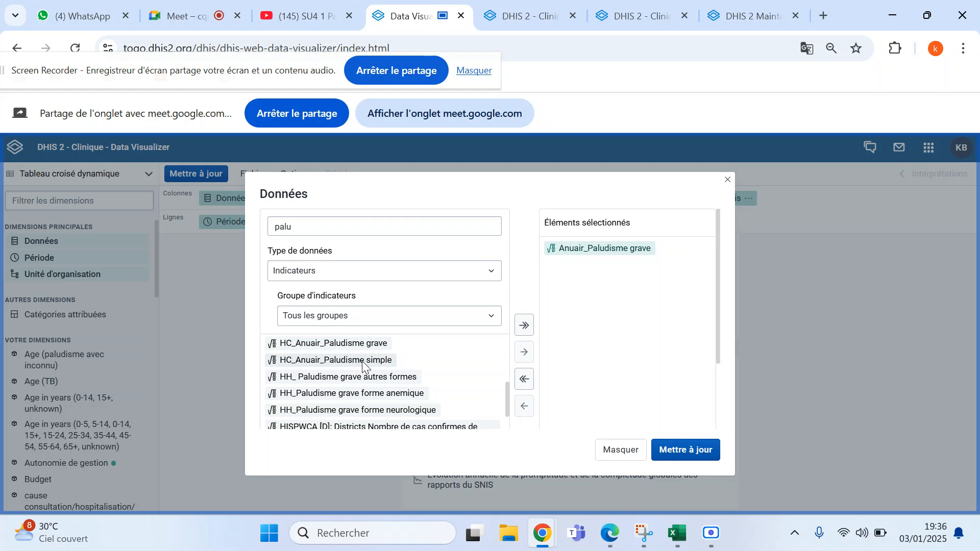
{"action": "left_click", "coordinate": [363, 366]}
{"action": "double_click", "coordinate": [363, 366]}
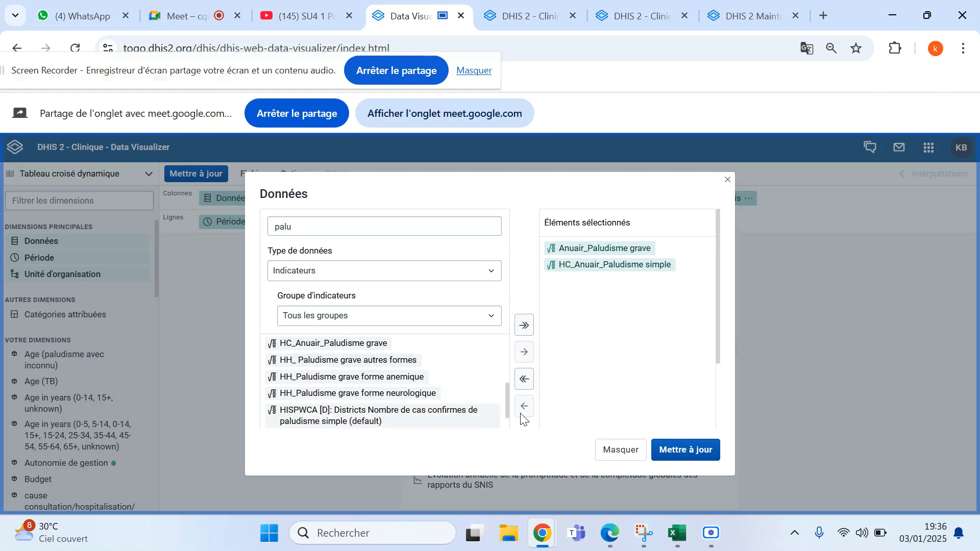
{"action": "left_click", "coordinate": [621, 451]}
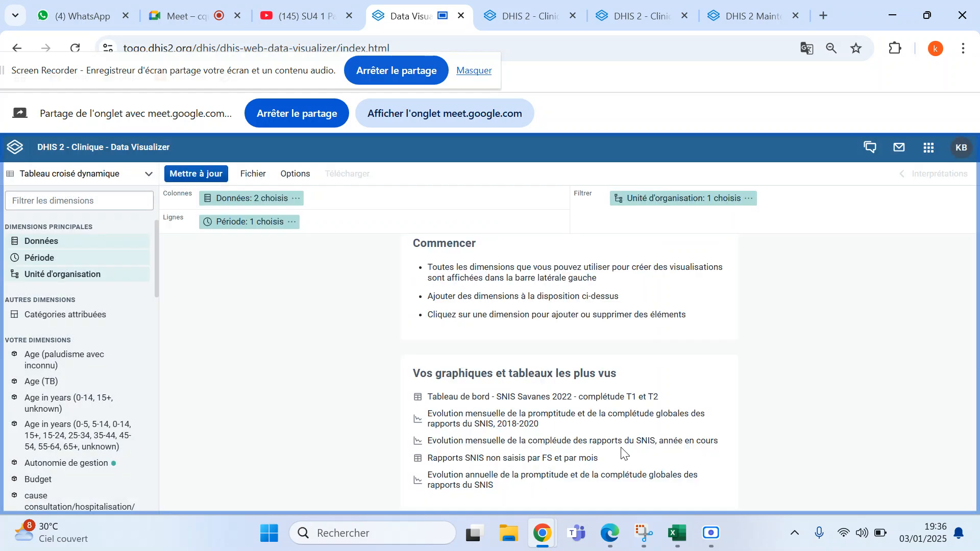
- Replace the relative period 12 derniers mois with the fixed month Janvier 2024 in the Période dimension, without updating the table
{"action": "left_click", "coordinate": [278, 228]}
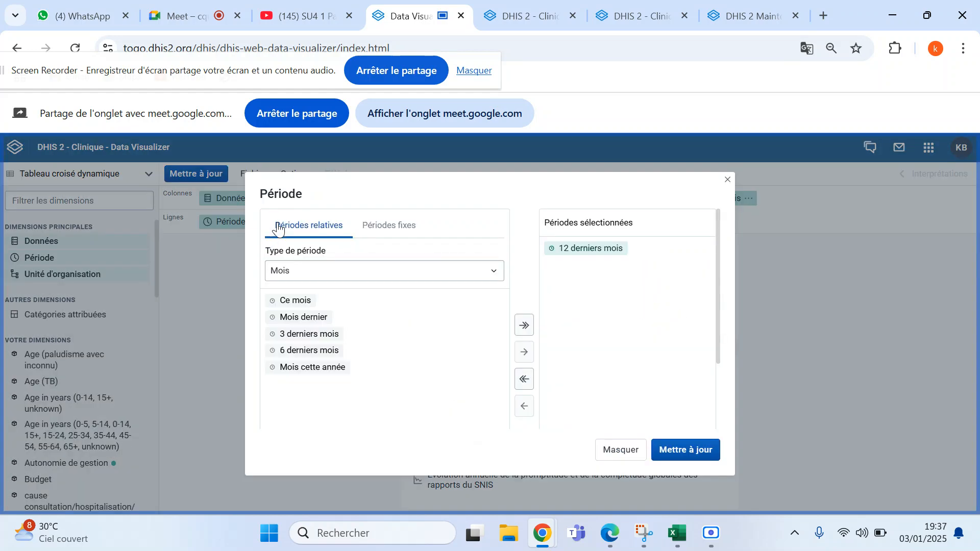
{"action": "left_click", "coordinate": [395, 229]}
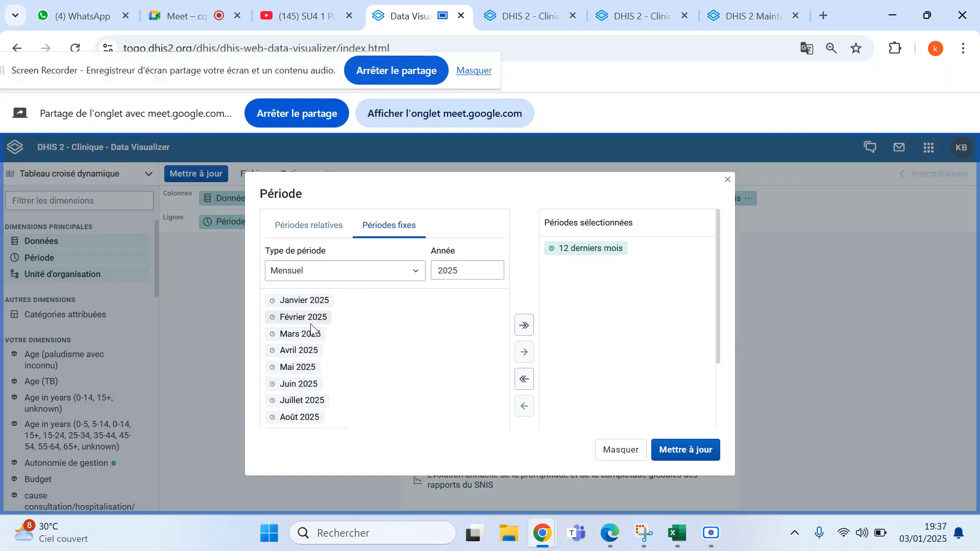
{"action": "left_click", "coordinate": [492, 274]}
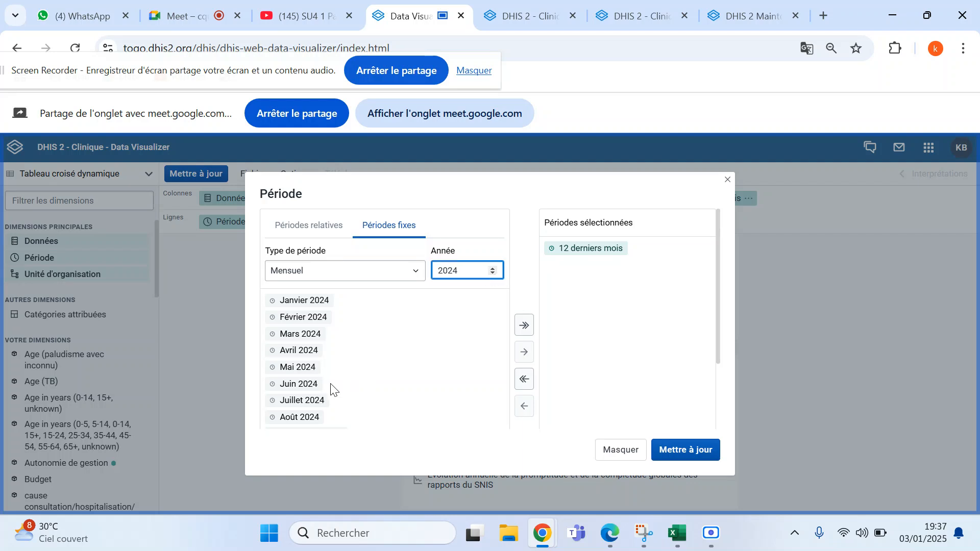
{"action": "left_click", "coordinate": [288, 304]}
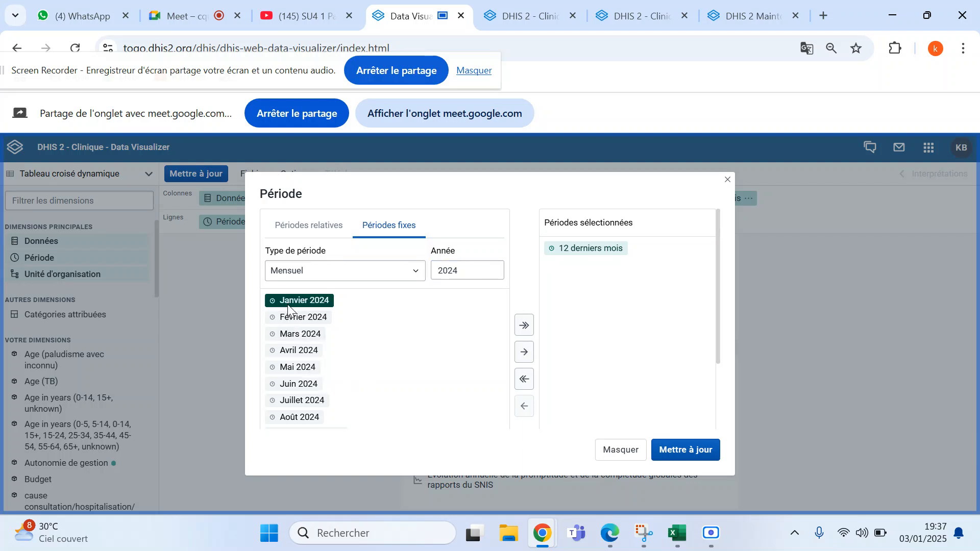
{"action": "double_click", "coordinate": [287, 304]}
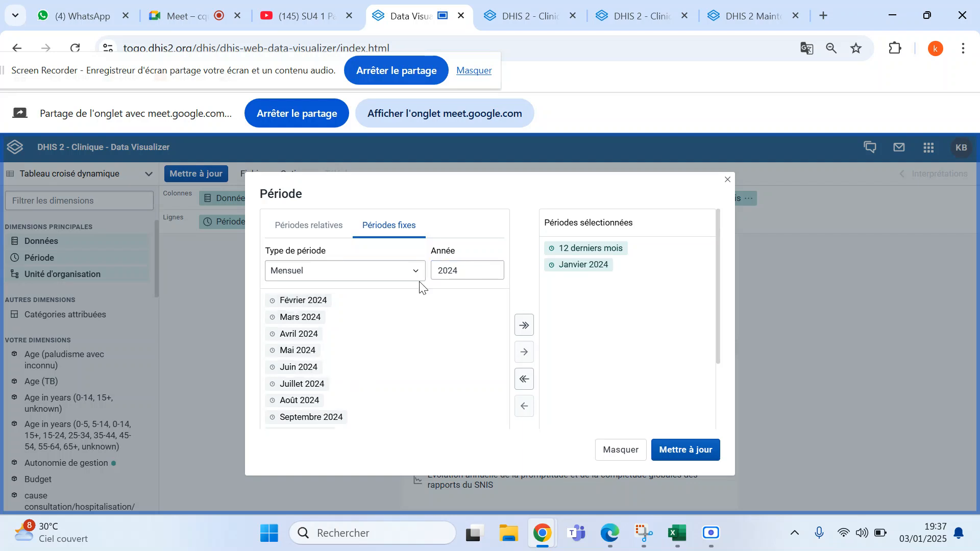
{"action": "double_click", "coordinate": [578, 251]}
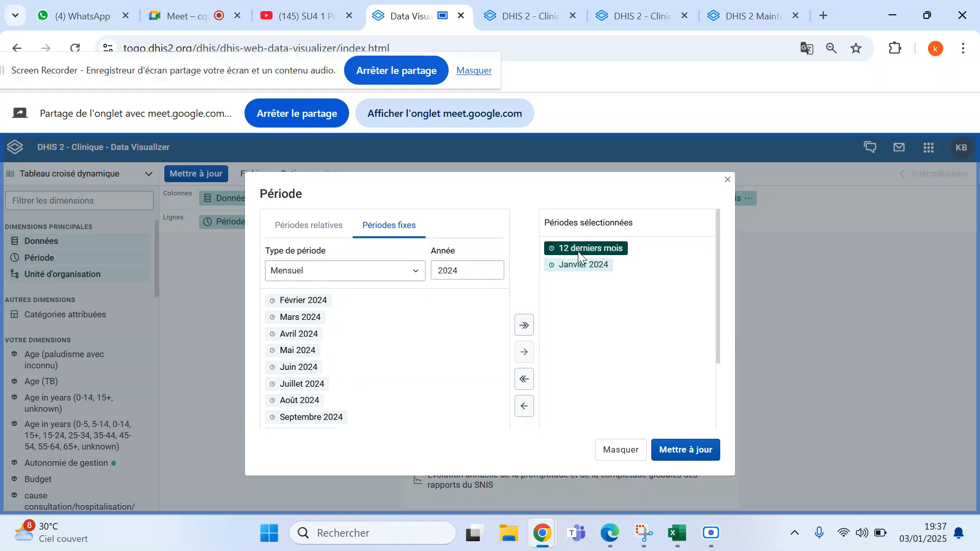
{"action": "left_click", "coordinate": [620, 450]}
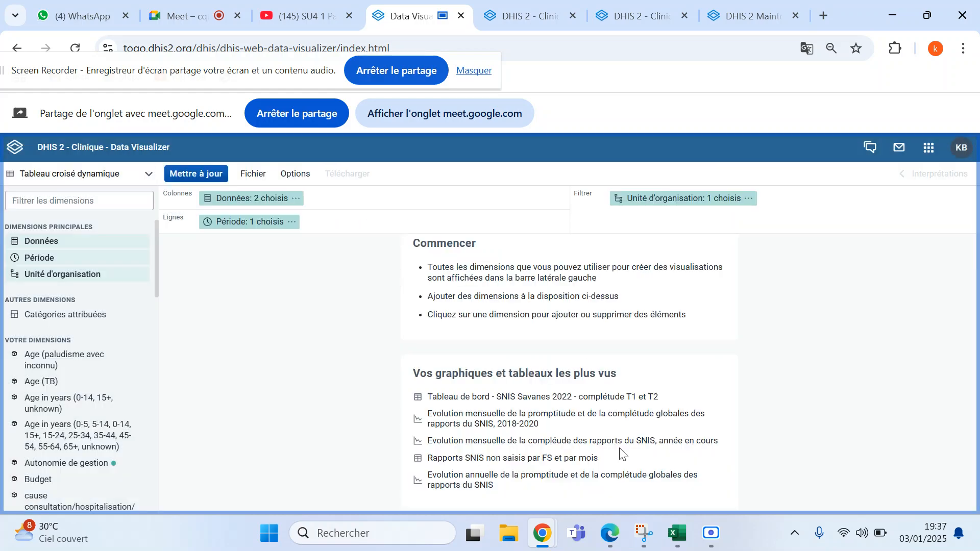
- Set the organisation unit to Togo instead of the user's organisation unit and update the pivot table
{"action": "left_click", "coordinate": [651, 197]}
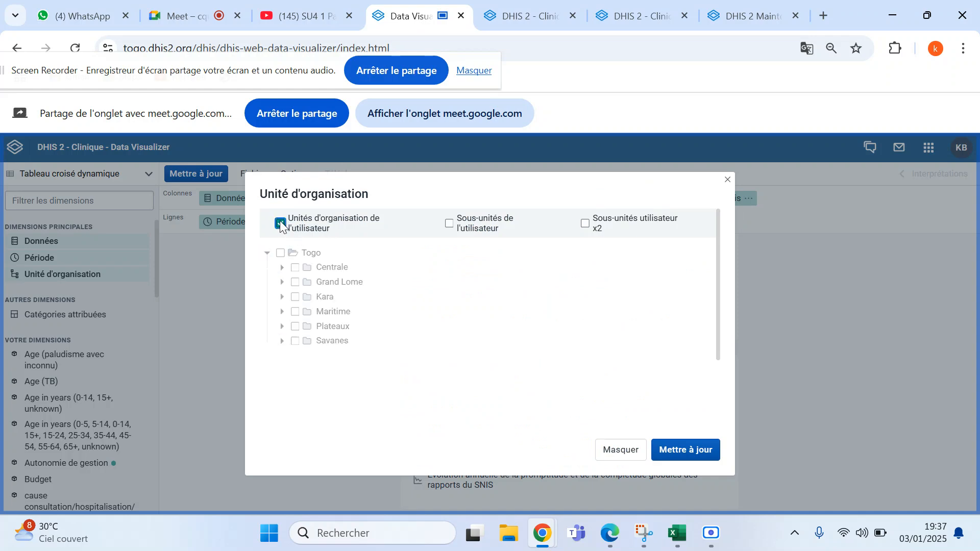
{"action": "left_click", "coordinate": [280, 254]}
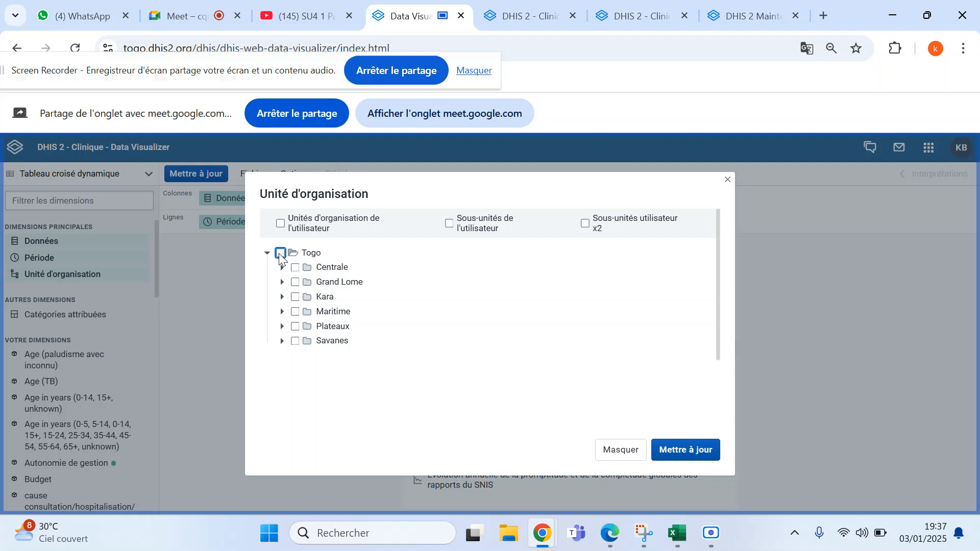
{"action": "left_click", "coordinate": [281, 253]}
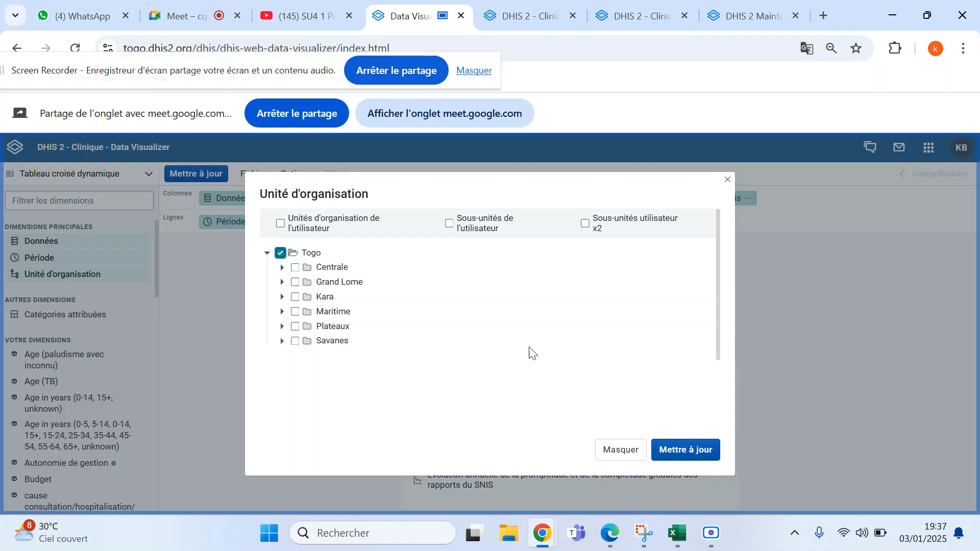
{"action": "left_click", "coordinate": [691, 452]}
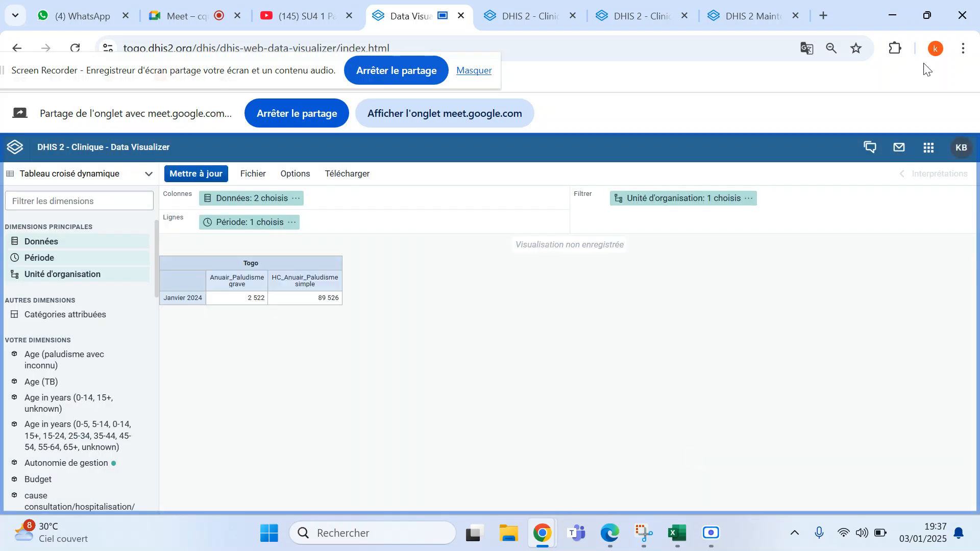
- Enlarge the page zoom to 150 % to examine the pivot table for Togo
{"action": "left_click", "coordinate": [963, 49]}
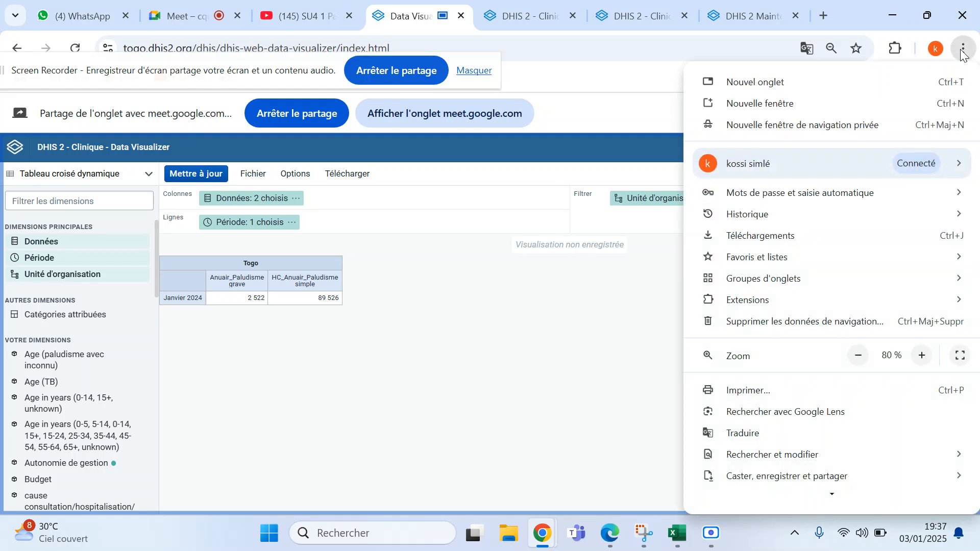
{"action": "left_click", "coordinate": [921, 357]}
{"action": "left_click", "coordinate": [922, 357]}
{"action": "left_click", "coordinate": [922, 357]}
{"action": "left_click", "coordinate": [922, 356]}
{"action": "left_click", "coordinate": [922, 357]}
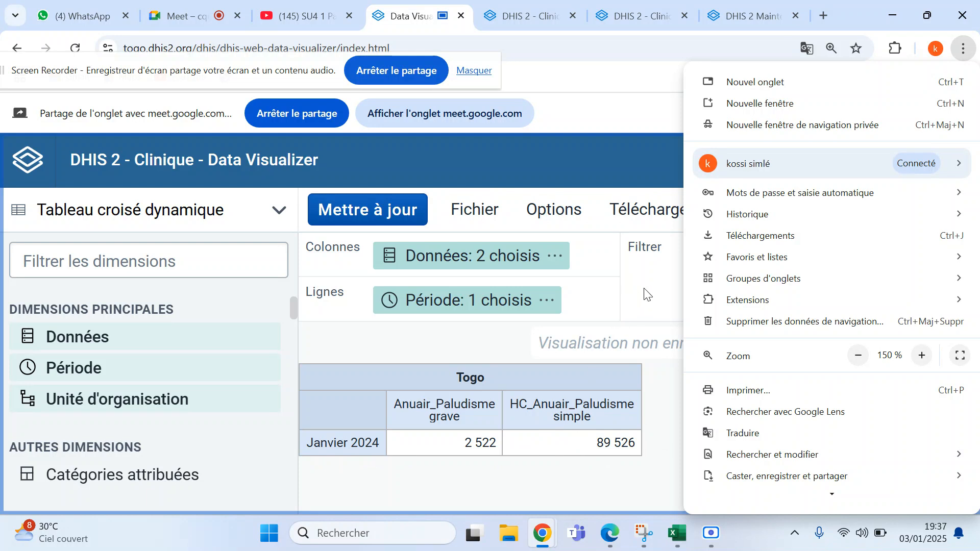
{"action": "left_click", "coordinate": [646, 485]}
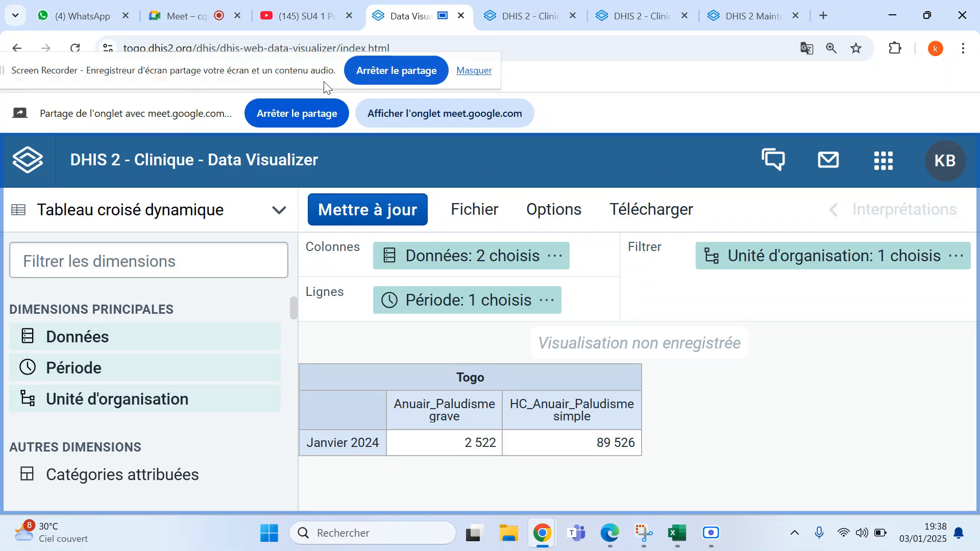
- Check the participants in the Google Meet call, then return to the Data Visualizer
{"action": "left_click", "coordinate": [170, 18]}
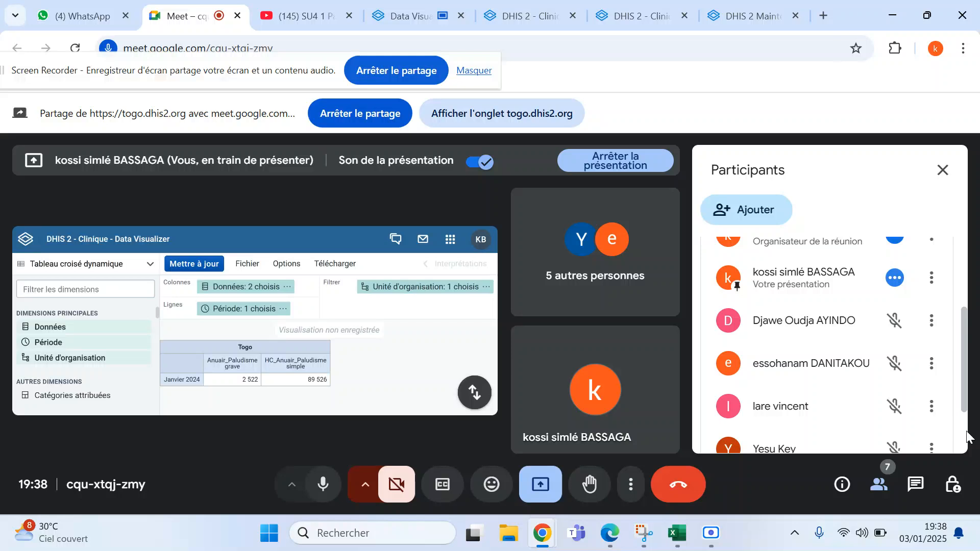
{"action": "scroll", "coordinate": [967, 433], "scroll_direction": "down", "scroll_amount": 2}
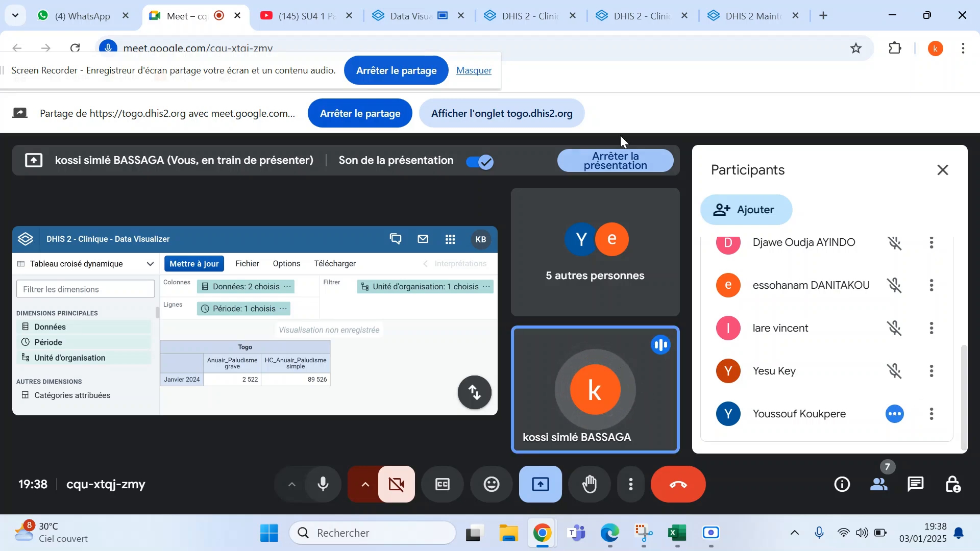
{"action": "left_click", "coordinate": [398, 17]}
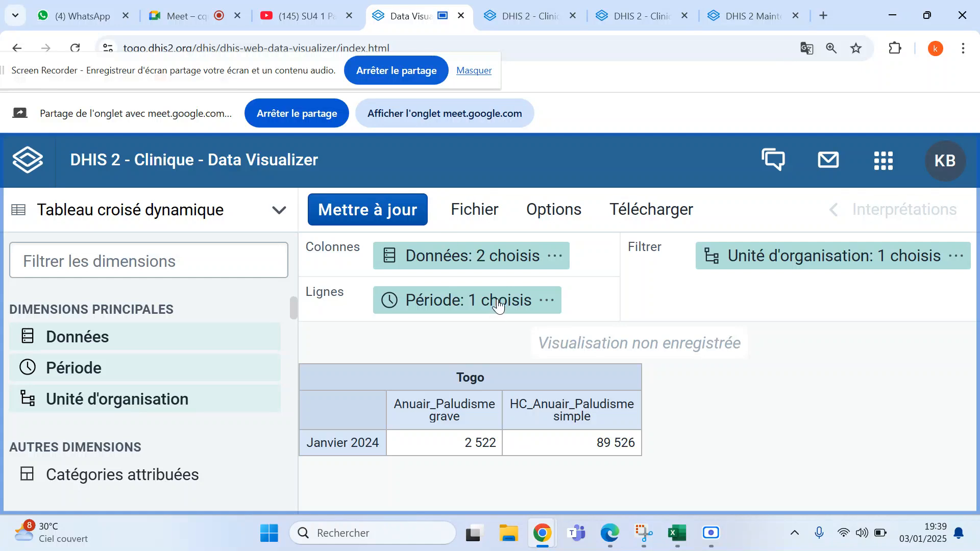
- Review the selected items of the Données dimension and close it without changes
{"action": "left_click", "coordinate": [462, 261]}
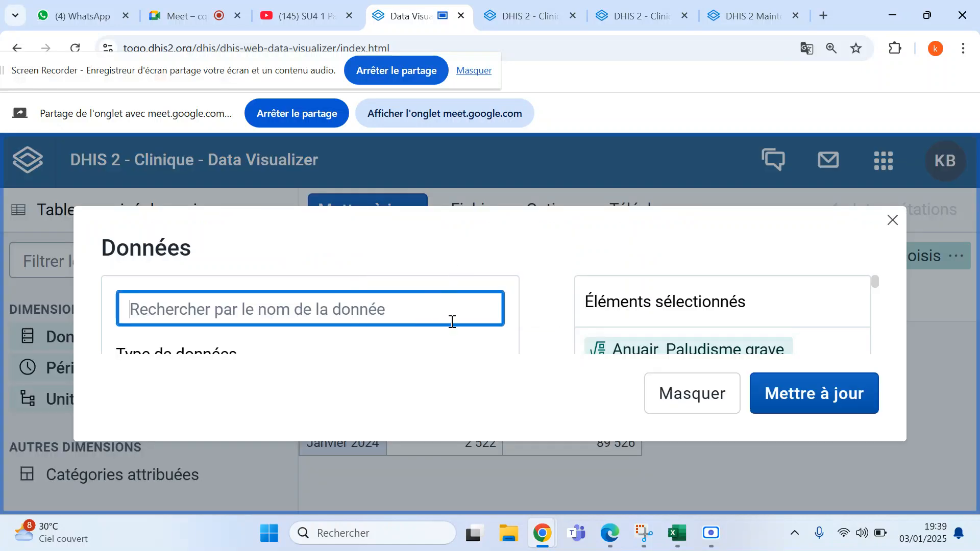
{"action": "scroll", "coordinate": [452, 322], "scroll_direction": "down", "scroll_amount": 3}
{"action": "scroll", "coordinate": [451, 321], "scroll_direction": "up", "scroll_amount": 2}
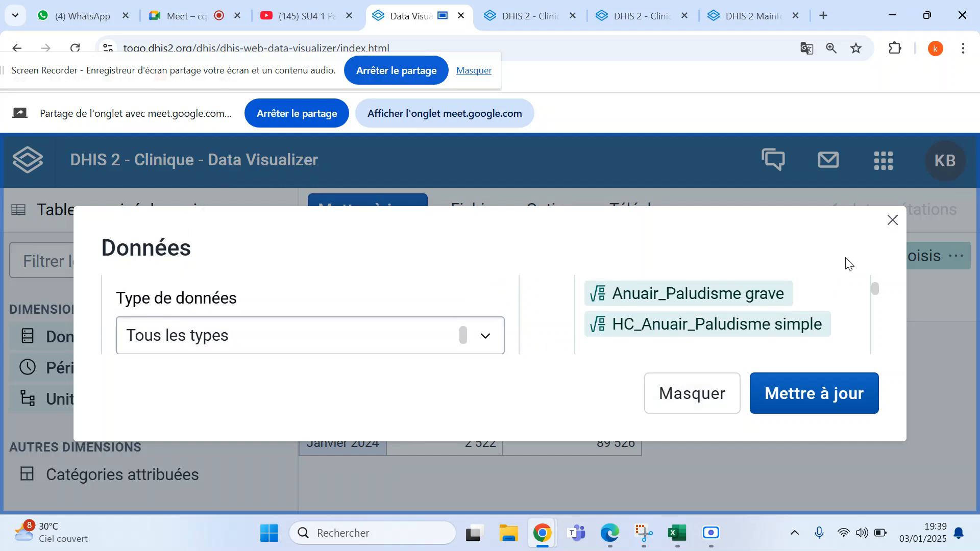
{"action": "left_click", "coordinate": [893, 220]}
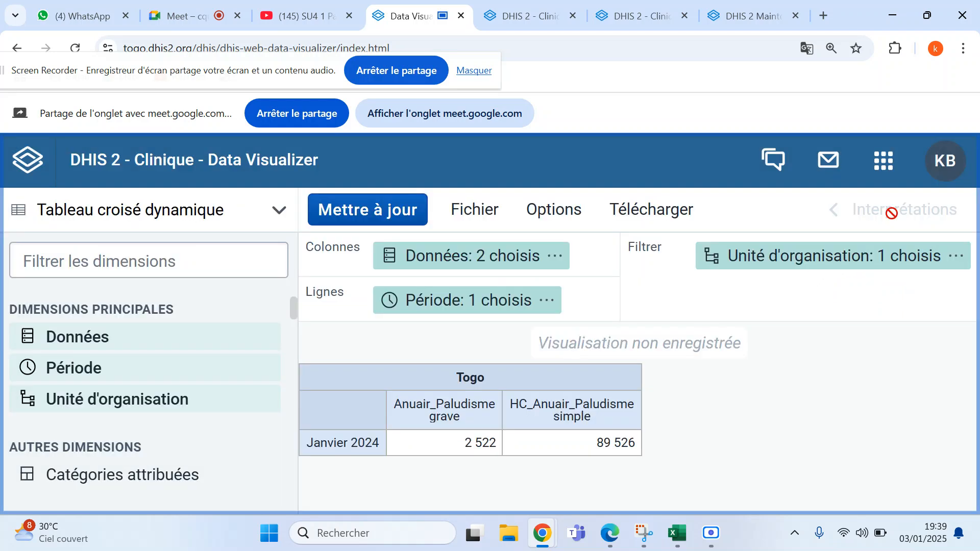
- Reduce the page zoom to 80 % and examine which indicators are selected in the Données dimension, leaving the selection as is
{"action": "left_click", "coordinate": [963, 49]}
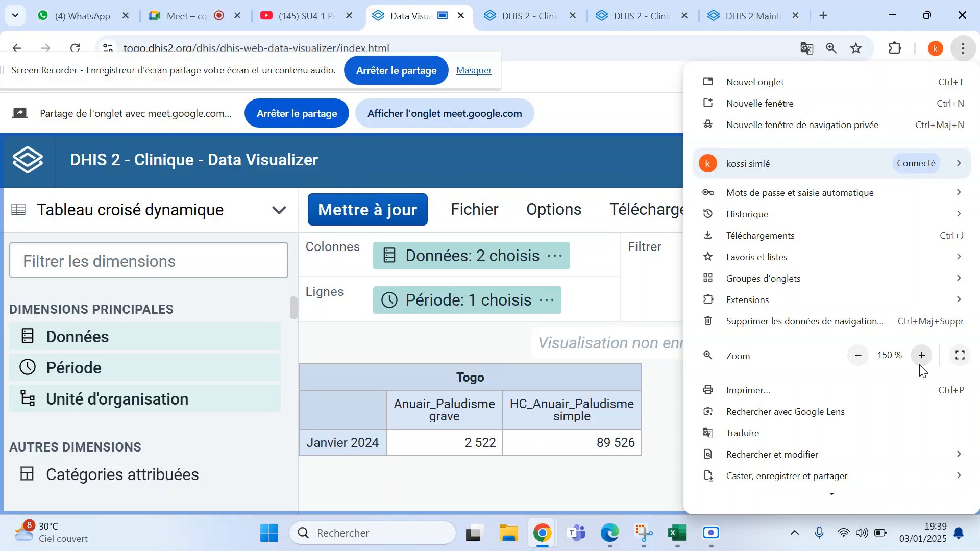
{"action": "left_click", "coordinate": [855, 358]}
{"action": "left_click", "coordinate": [855, 359]}
{"action": "left_click", "coordinate": [855, 359]}
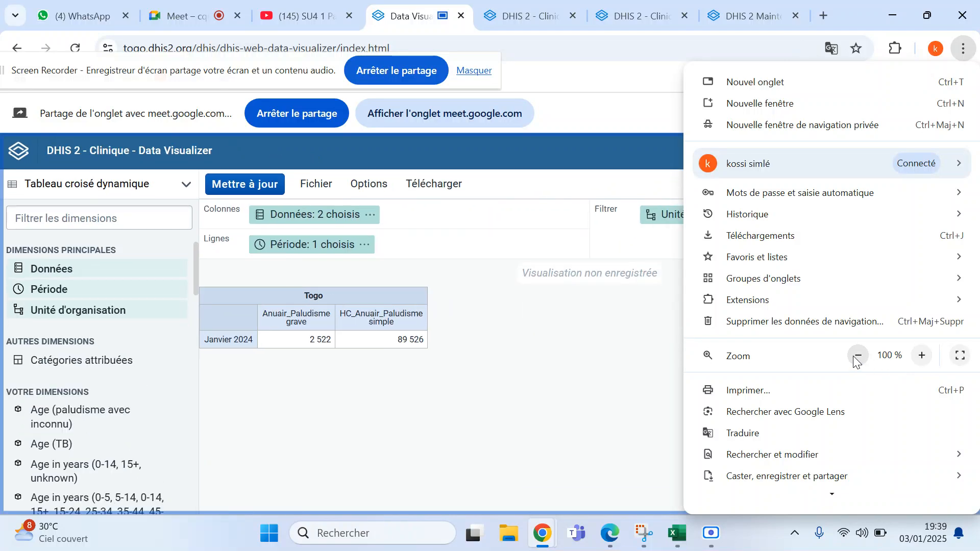
{"action": "left_click", "coordinate": [855, 358]}
{"action": "left_click", "coordinate": [855, 359]}
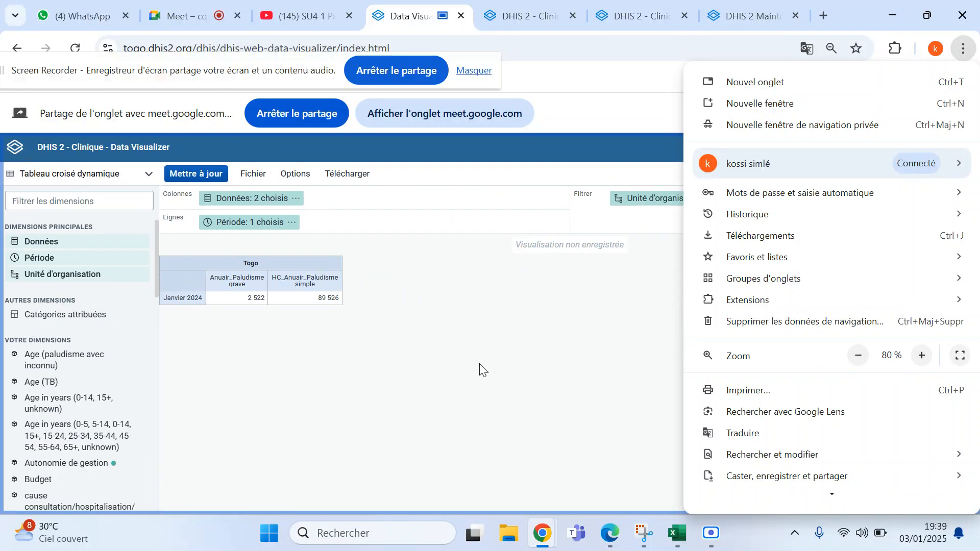
{"action": "left_click", "coordinate": [548, 326]}
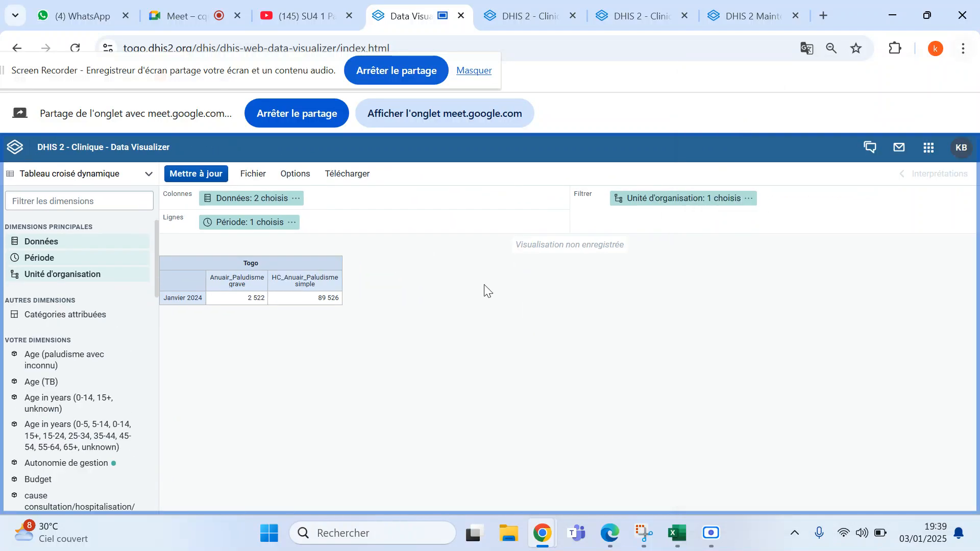
{"action": "left_click", "coordinate": [261, 199]}
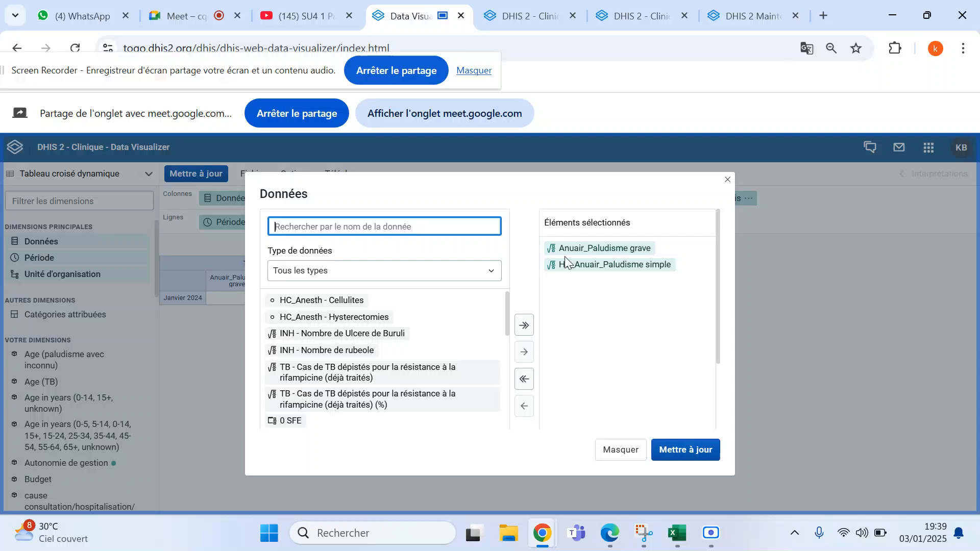
{"action": "left_click", "coordinate": [620, 451]}
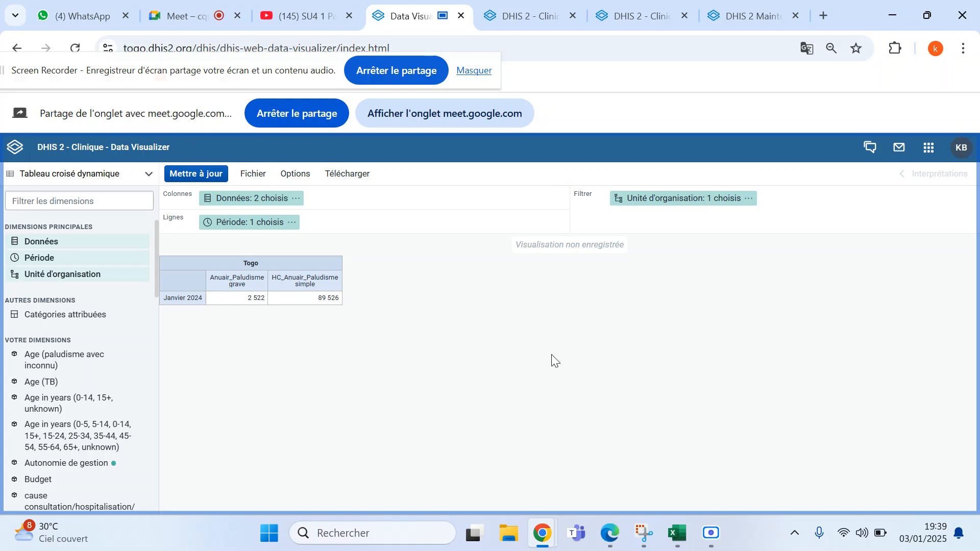
- Switch to the Google Meet call and admit the participant waiting to join
{"action": "left_click", "coordinate": [188, 17]}
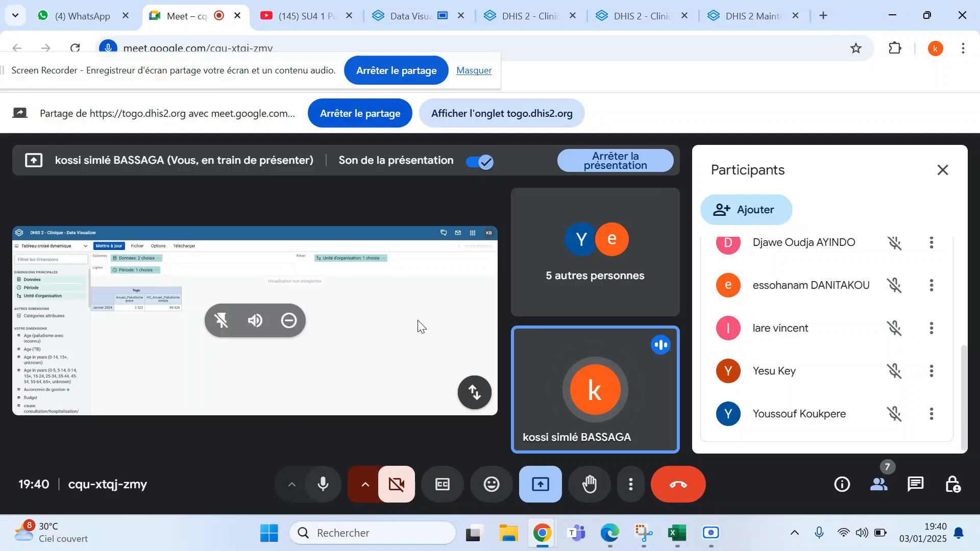
{"action": "scroll", "coordinate": [777, 365], "scroll_direction": "up", "scroll_amount": 2}
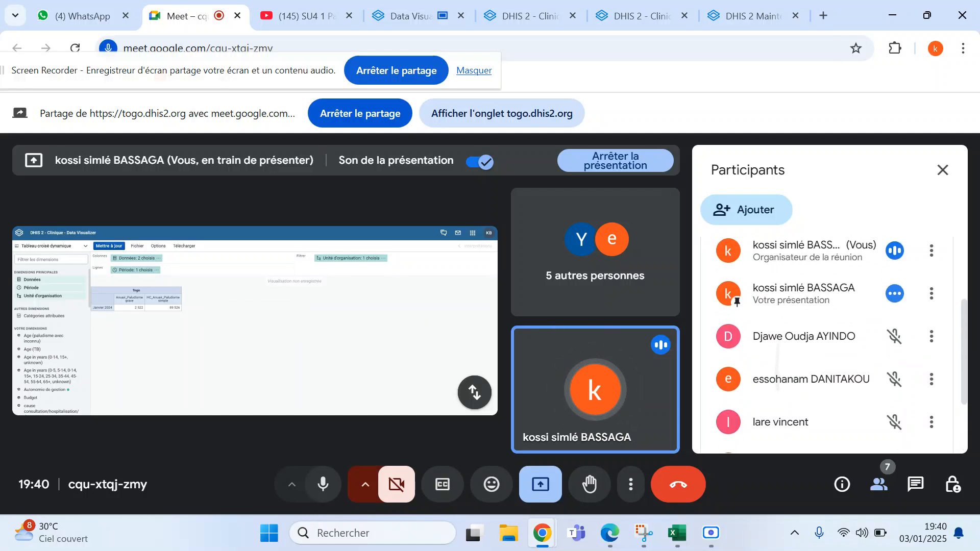
{"action": "scroll", "coordinate": [778, 364], "scroll_direction": "down", "scroll_amount": 2}
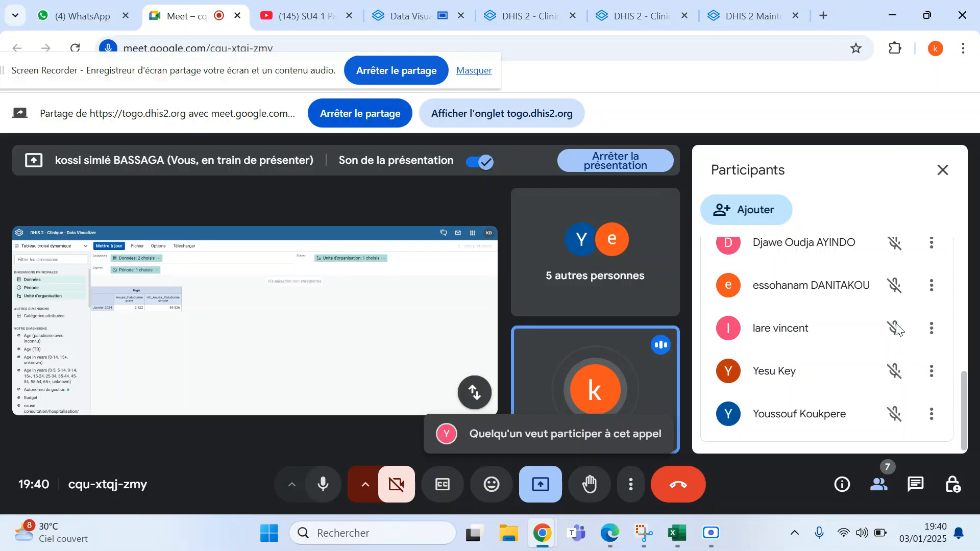
{"action": "scroll", "coordinate": [897, 330], "scroll_direction": "up", "scroll_amount": 5}
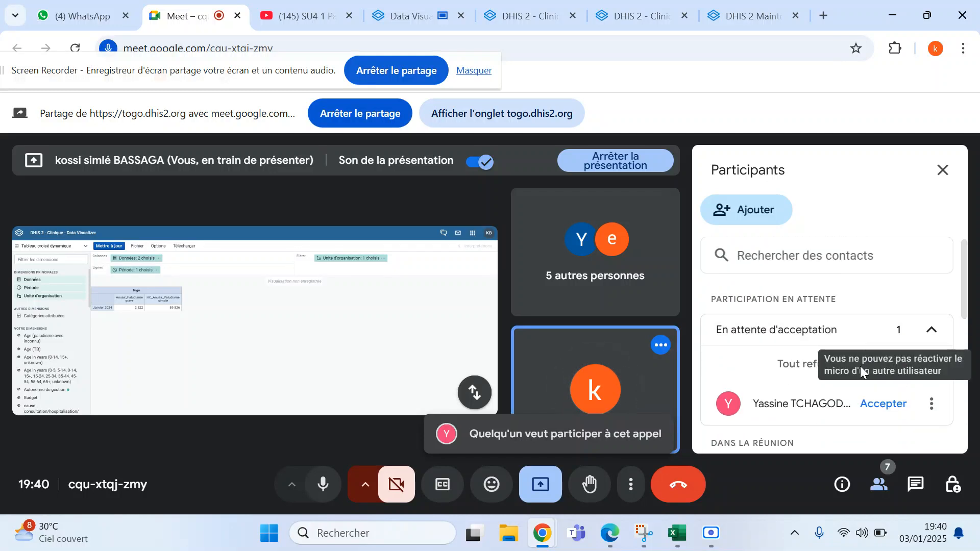
{"action": "left_click", "coordinate": [889, 403]}
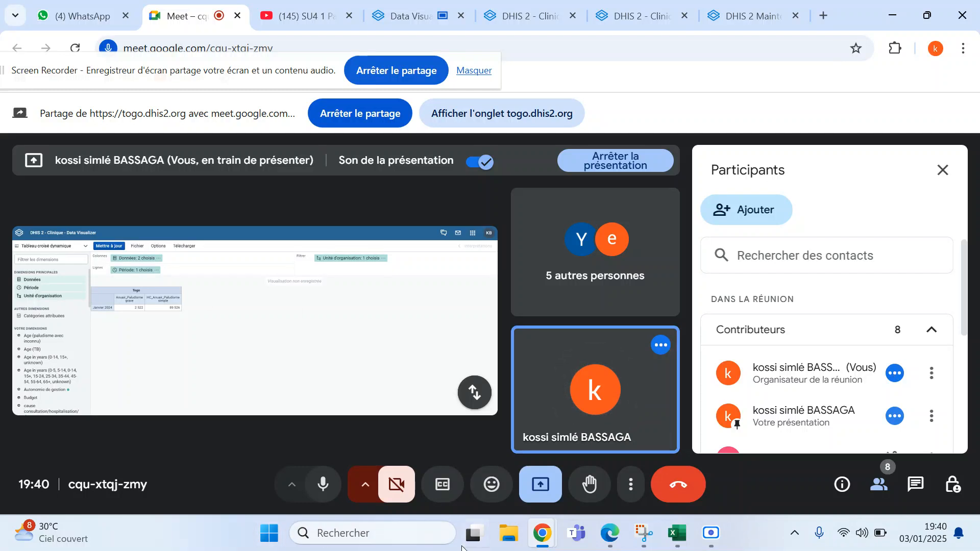
- Take a screenshot of the Meet window above the taskbar with Outil Capture d'écran, then minimize the tool
{"action": "mouse_move", "coordinate": [643, 537]}
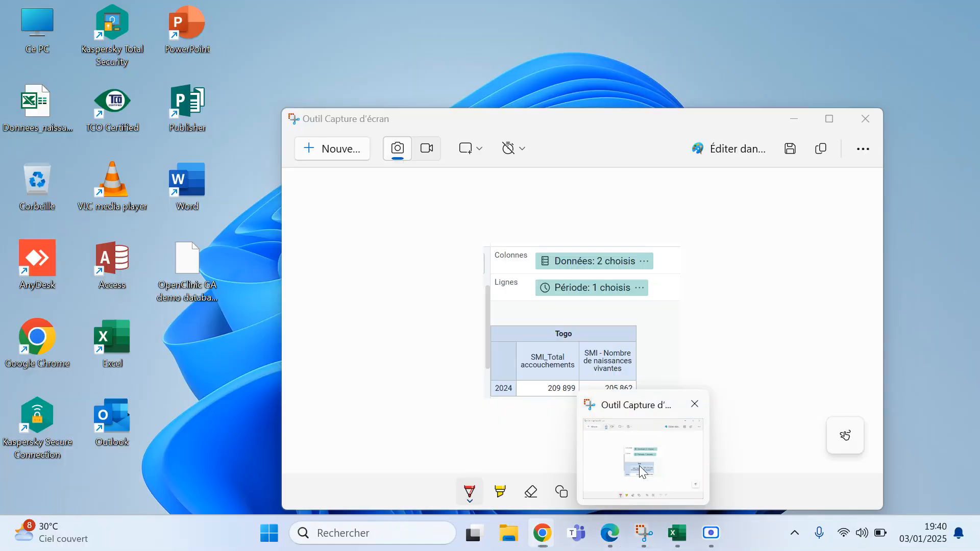
{"action": "left_click", "coordinate": [639, 465]}
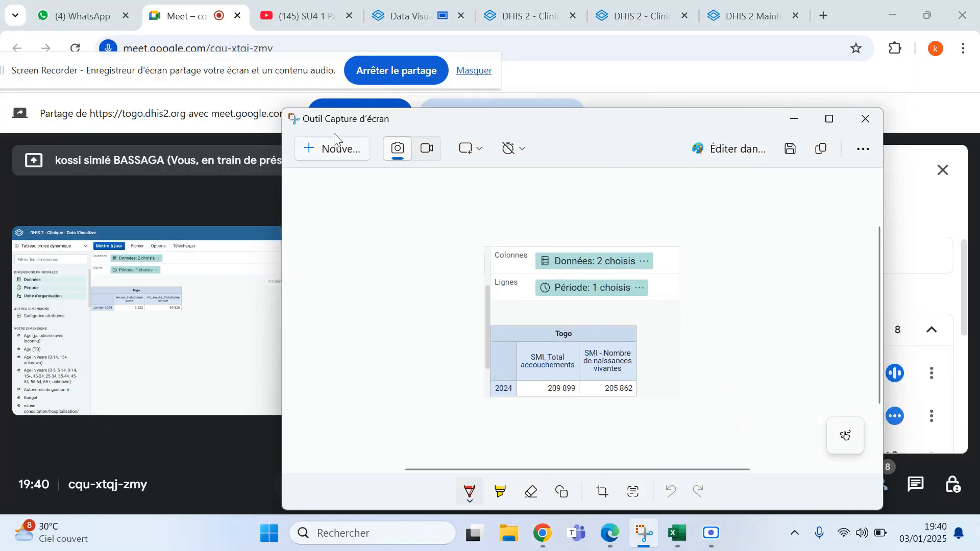
{"action": "left_click", "coordinate": [326, 150]}
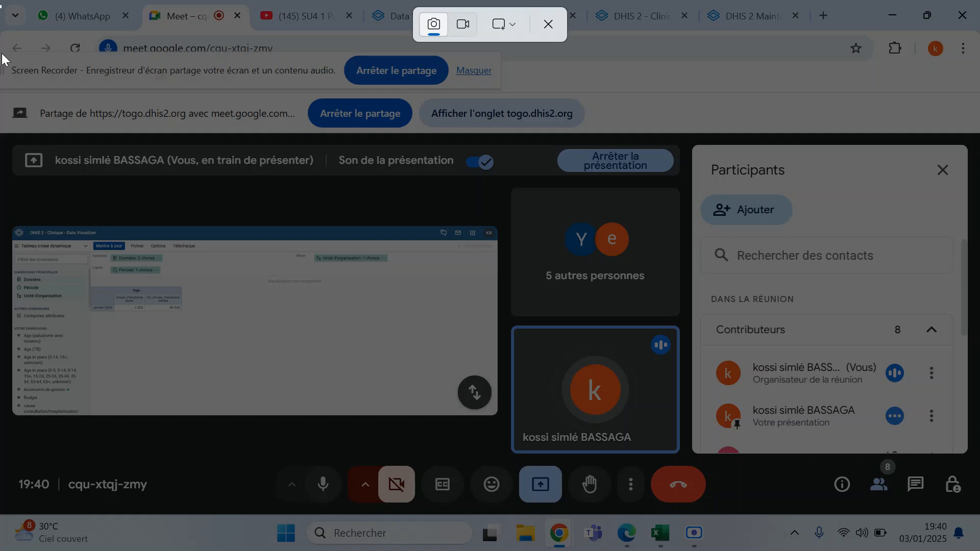
{"action": "left_click_drag", "start_coordinate": [1, 5], "coordinate": [979, 501]}
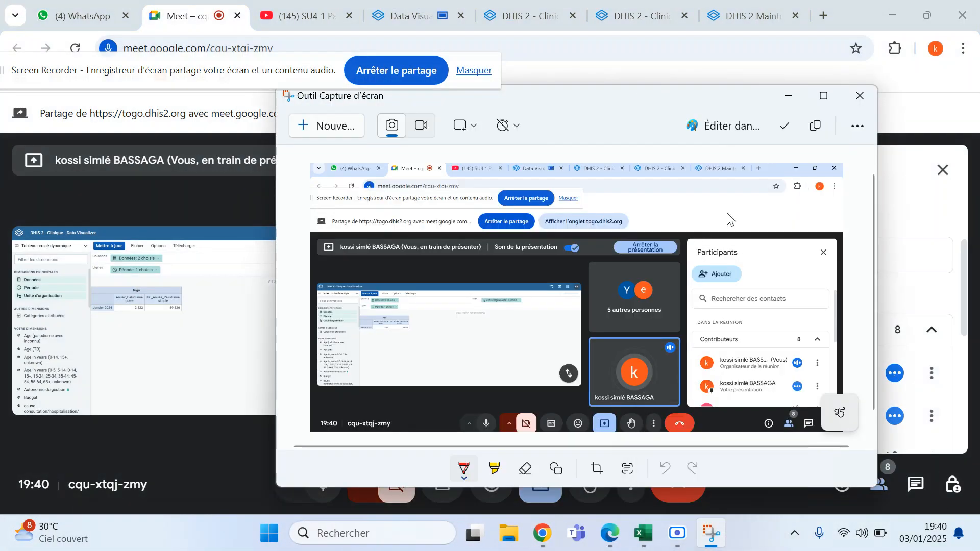
{"action": "left_click", "coordinate": [789, 96]}
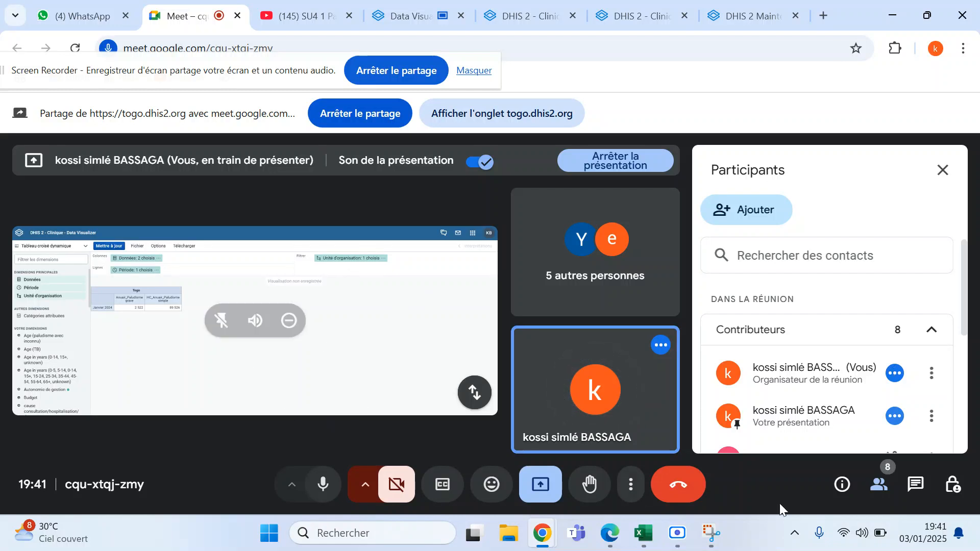
- Review the rest of the meeting's participants list, and switch the microphone off and back on
{"action": "scroll", "coordinate": [827, 347], "scroll_direction": "down", "scroll_amount": 5}
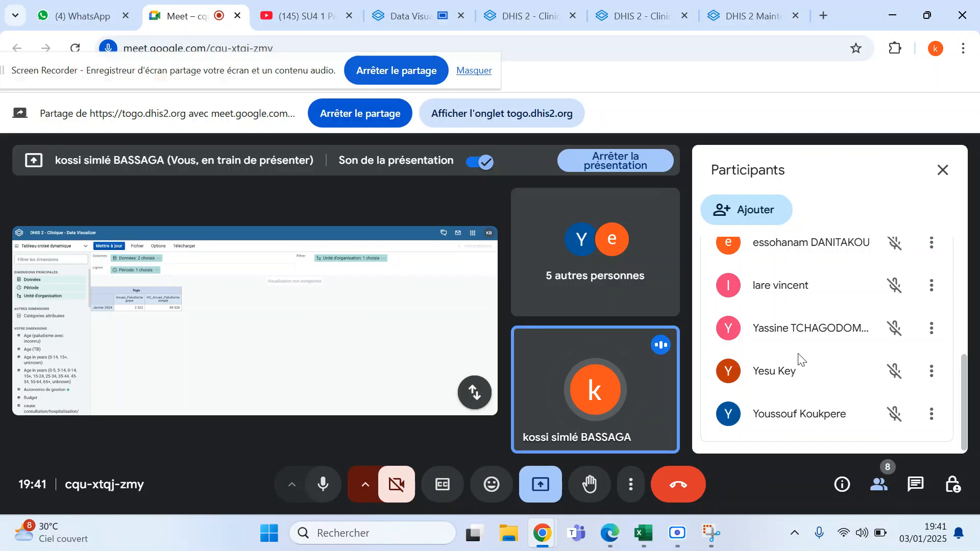
{"action": "mouse_move", "coordinate": [446, 381]}
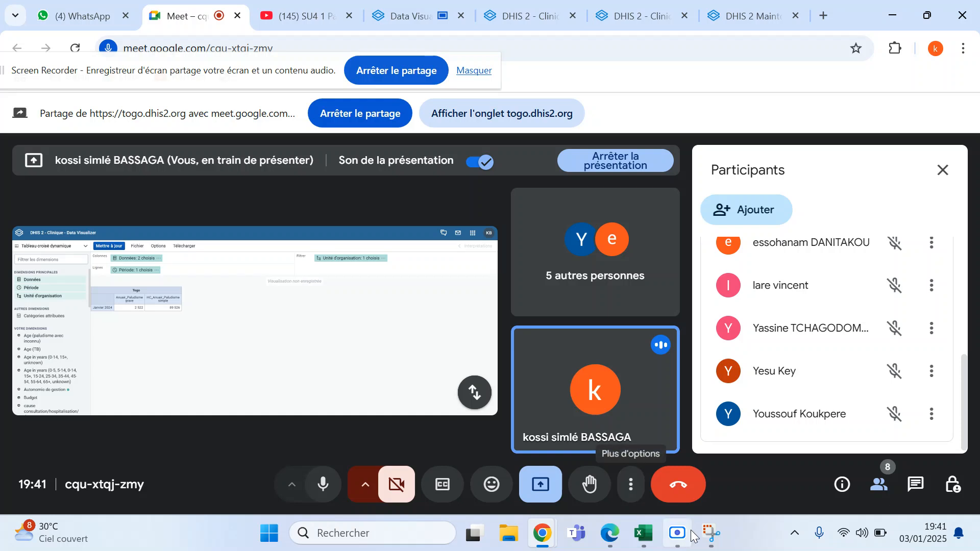
{"action": "mouse_move", "coordinate": [682, 537]}
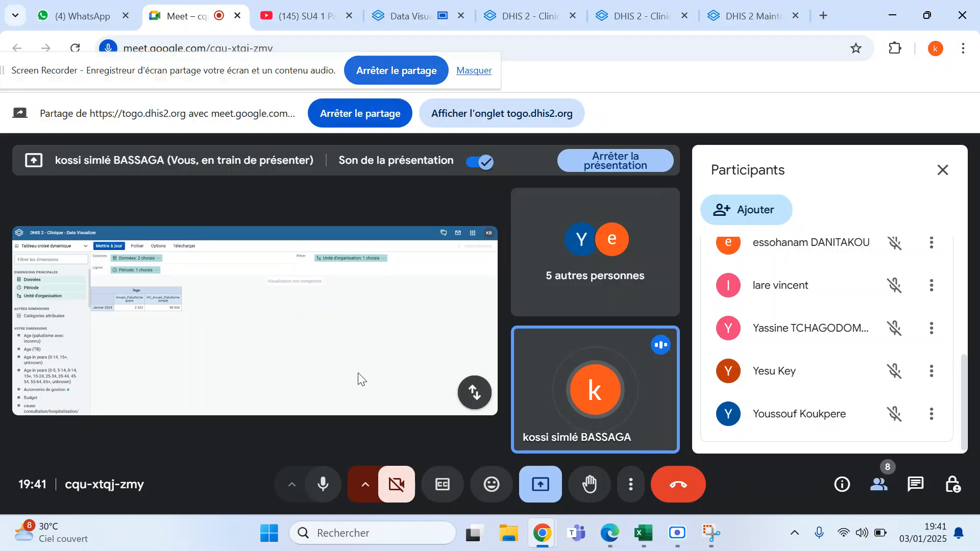
{"action": "left_click", "coordinate": [322, 485]}
{"action": "left_click", "coordinate": [322, 485]}
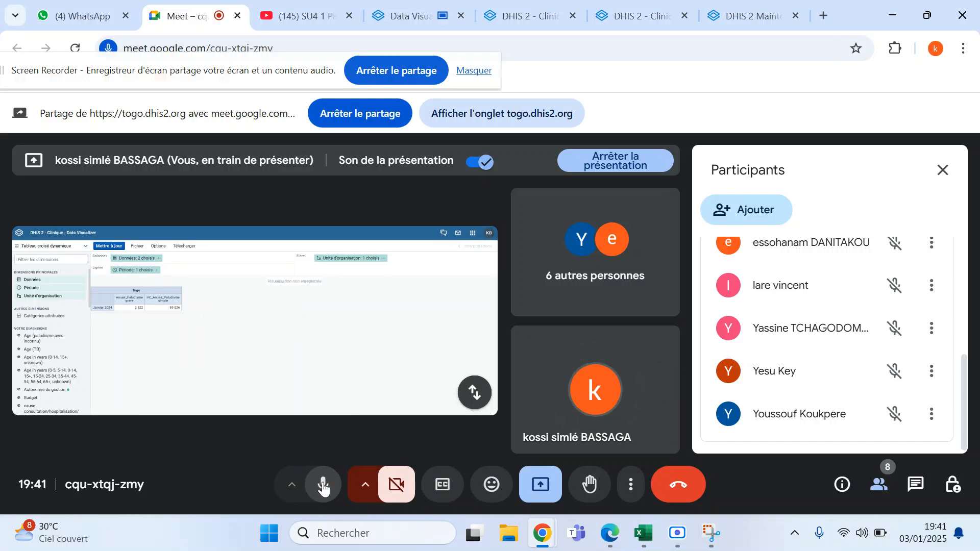